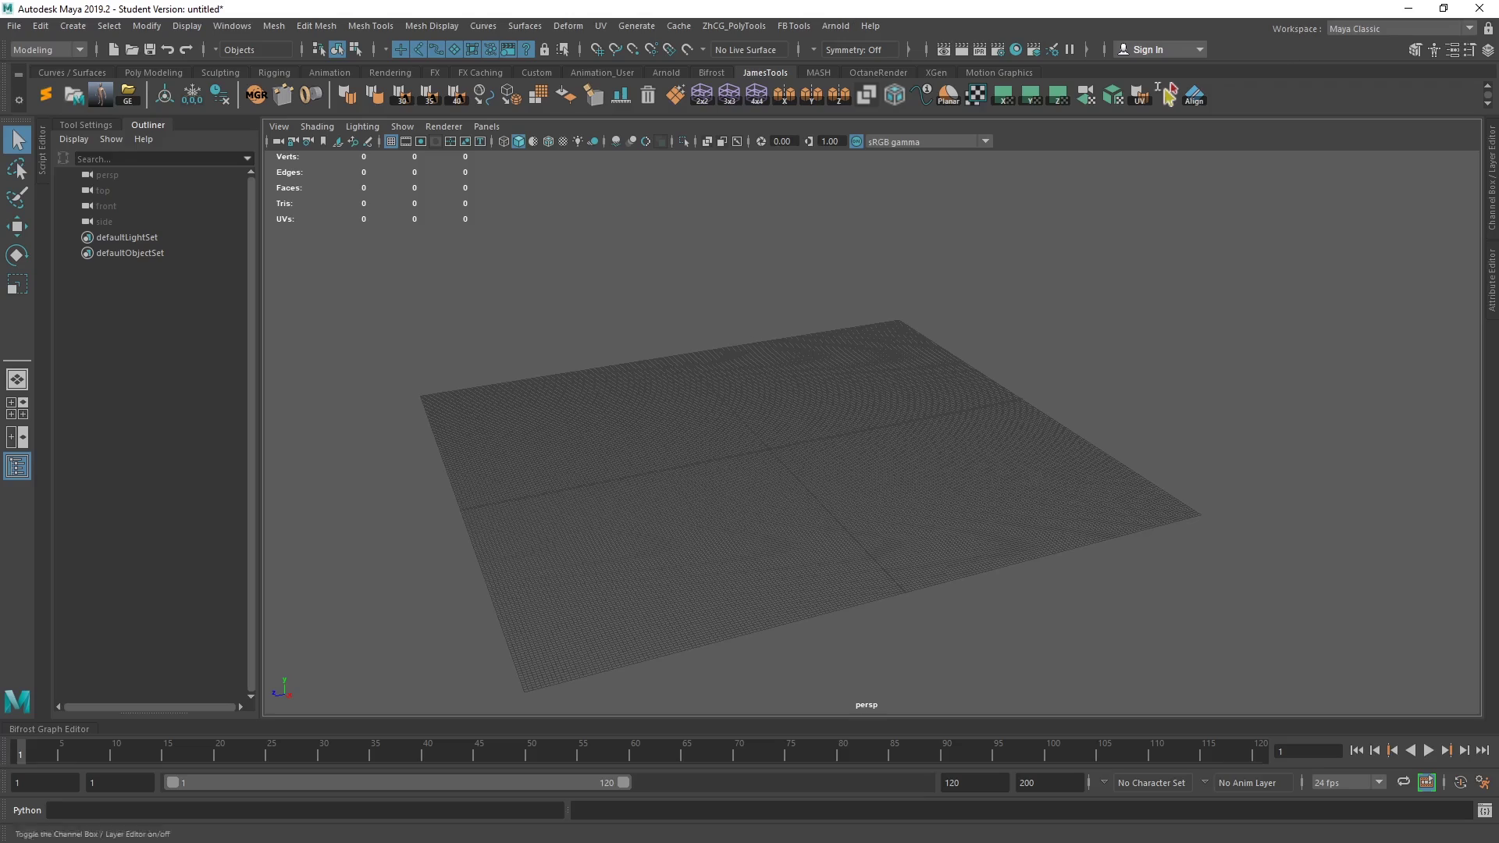
Step: Close Maya without saving the untitled scene and switch to the Downloads folder in File Explorer
left_click(1478, 9)
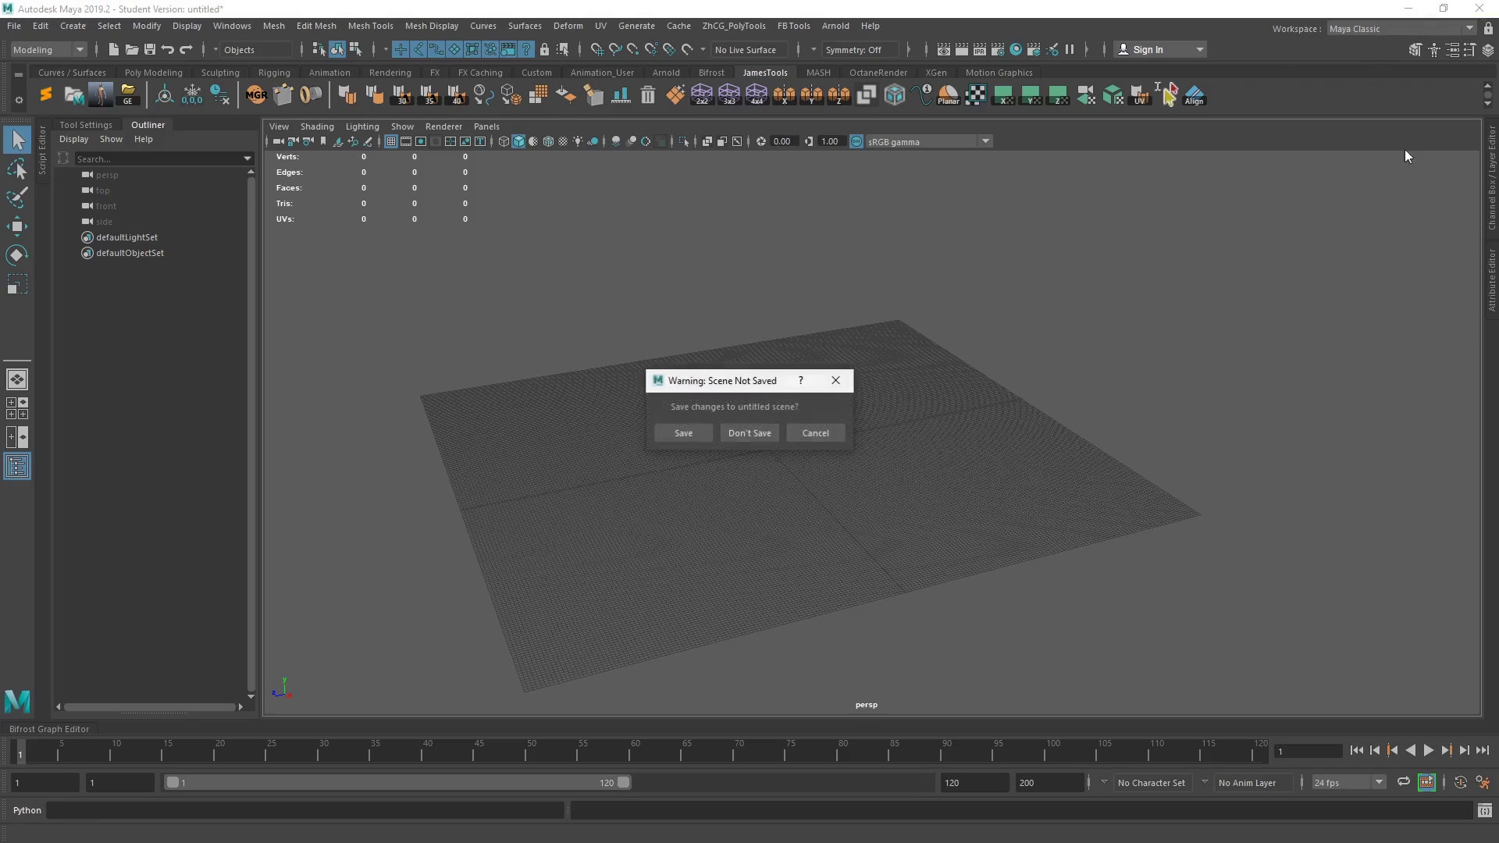
left_click(751, 434)
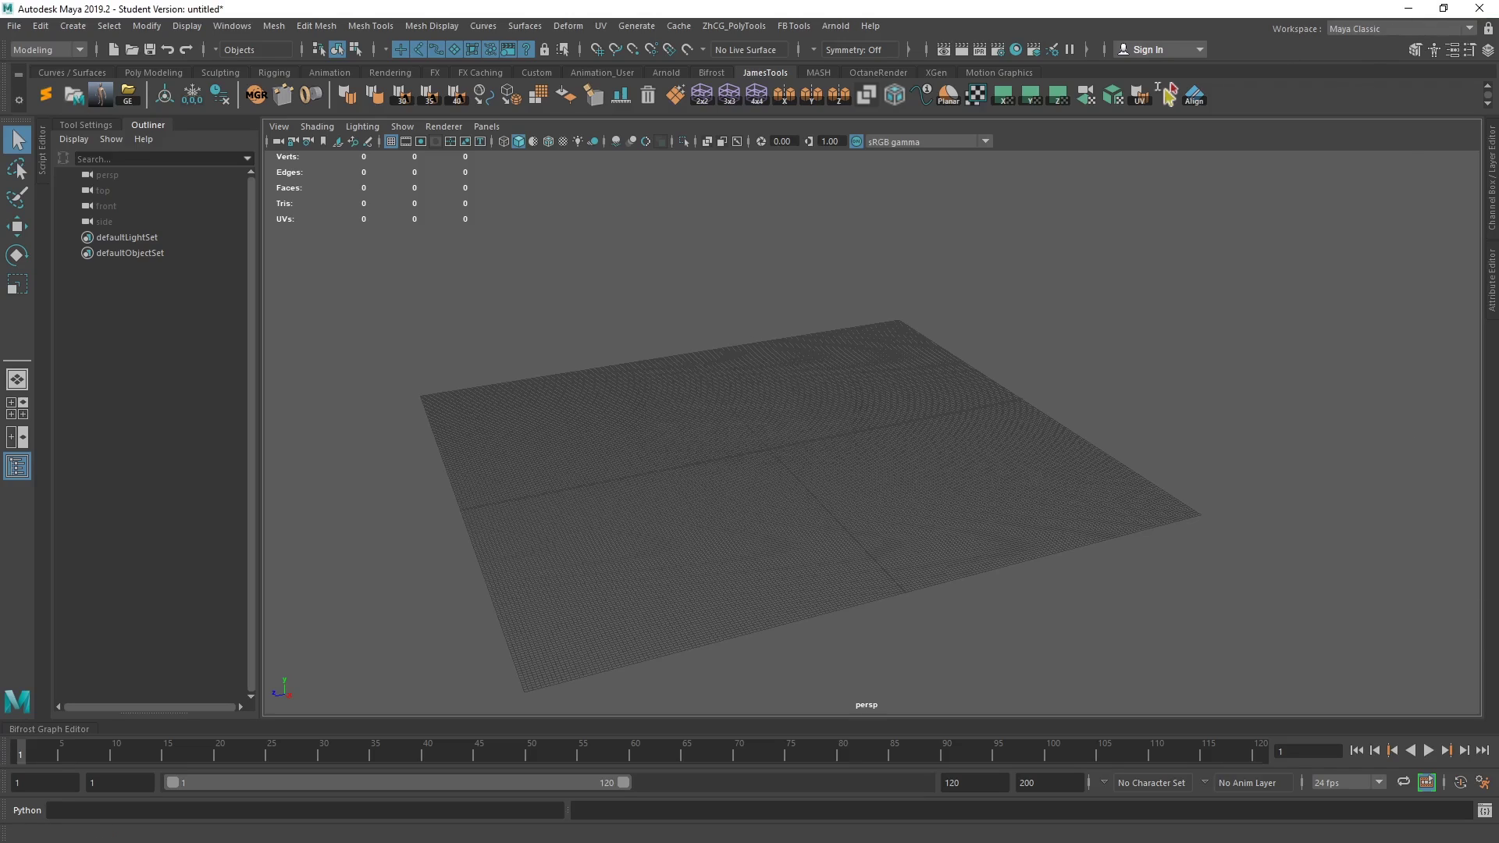
key("alt+Tab")
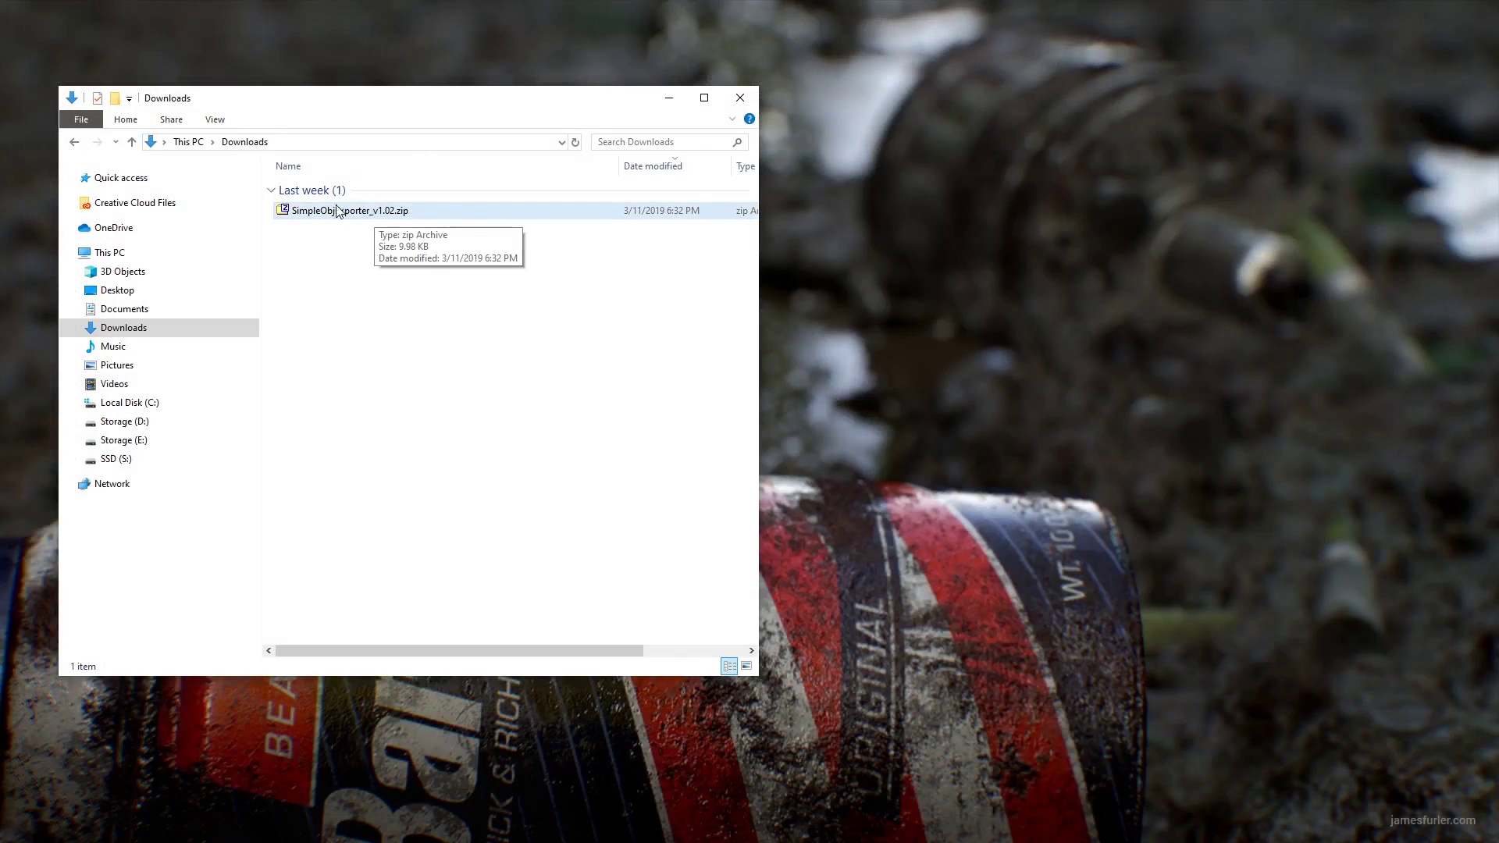
Step: Open a second File Explorer window and place it beside the Downloads window
left_click_drag(448, 101, 424, 90)
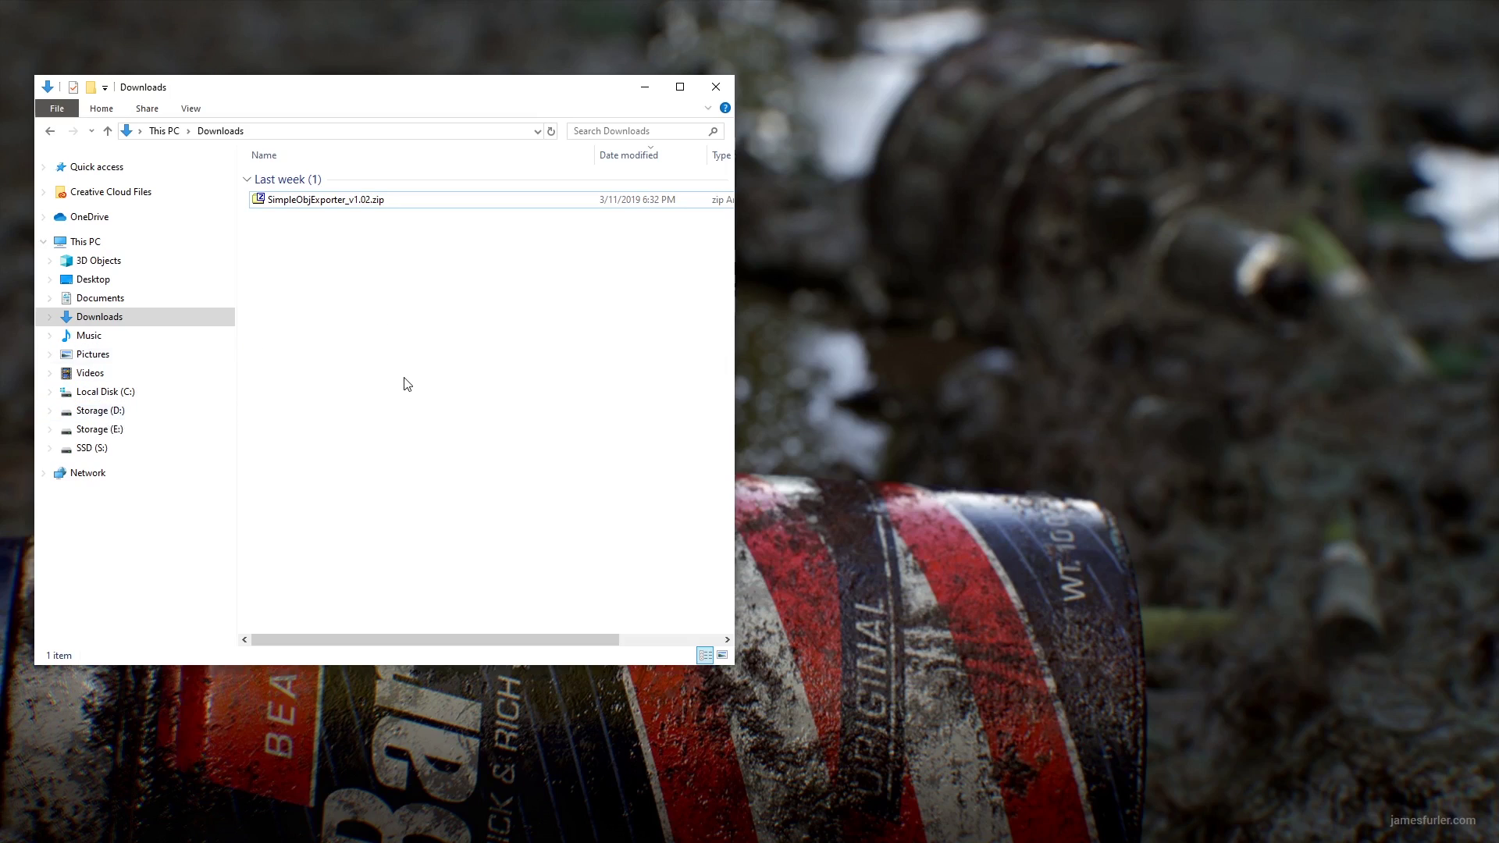
key("ctrl+n")
left_click_drag(486, 101, 1180, 100)
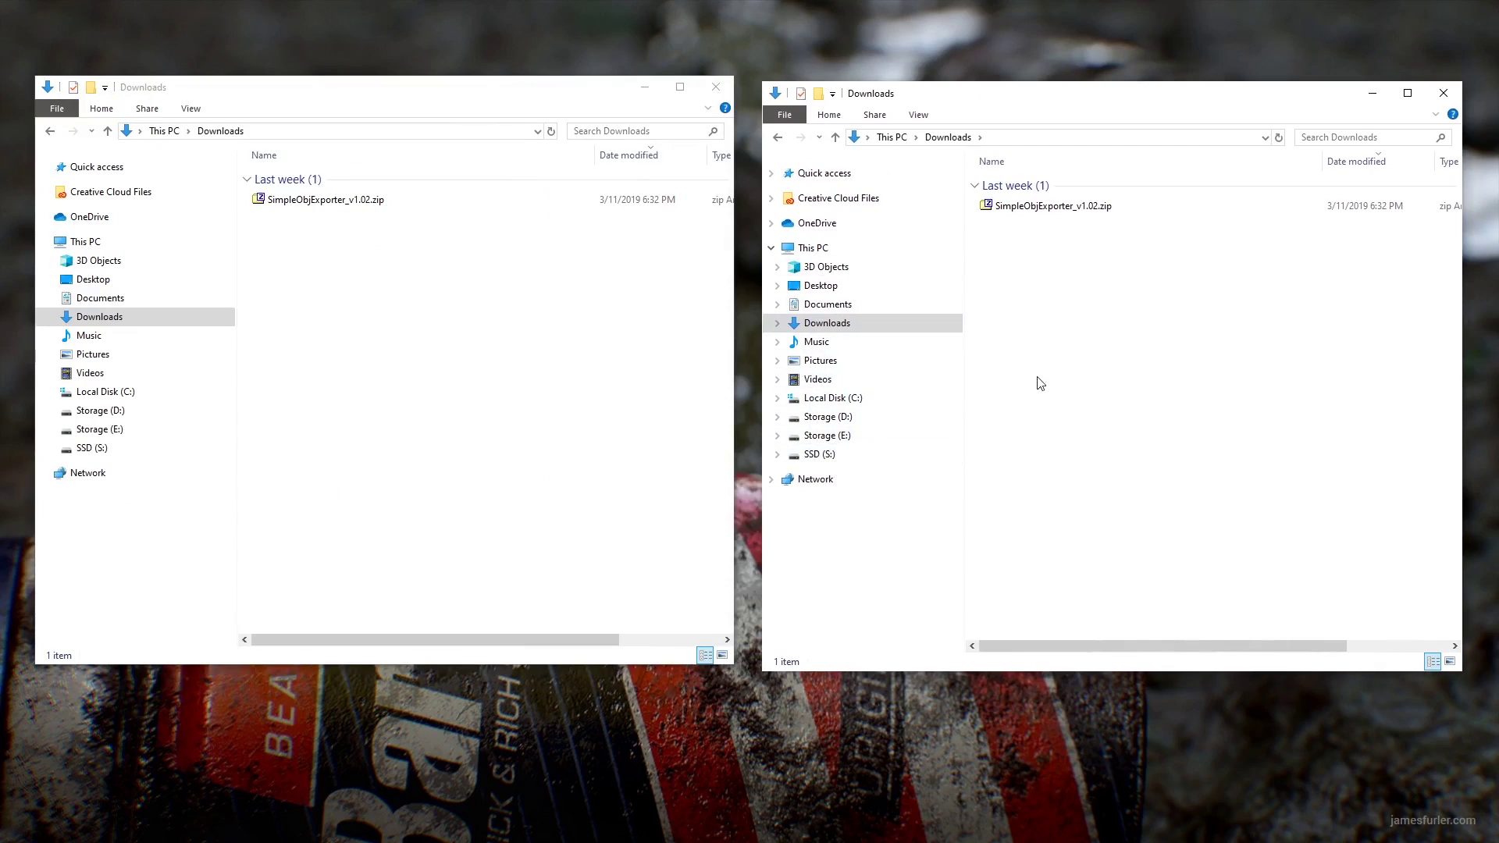
Step: In the second File Explorer window, browse from the C: drive to the user's Documents\maya\2019 folder
left_click(854, 399)
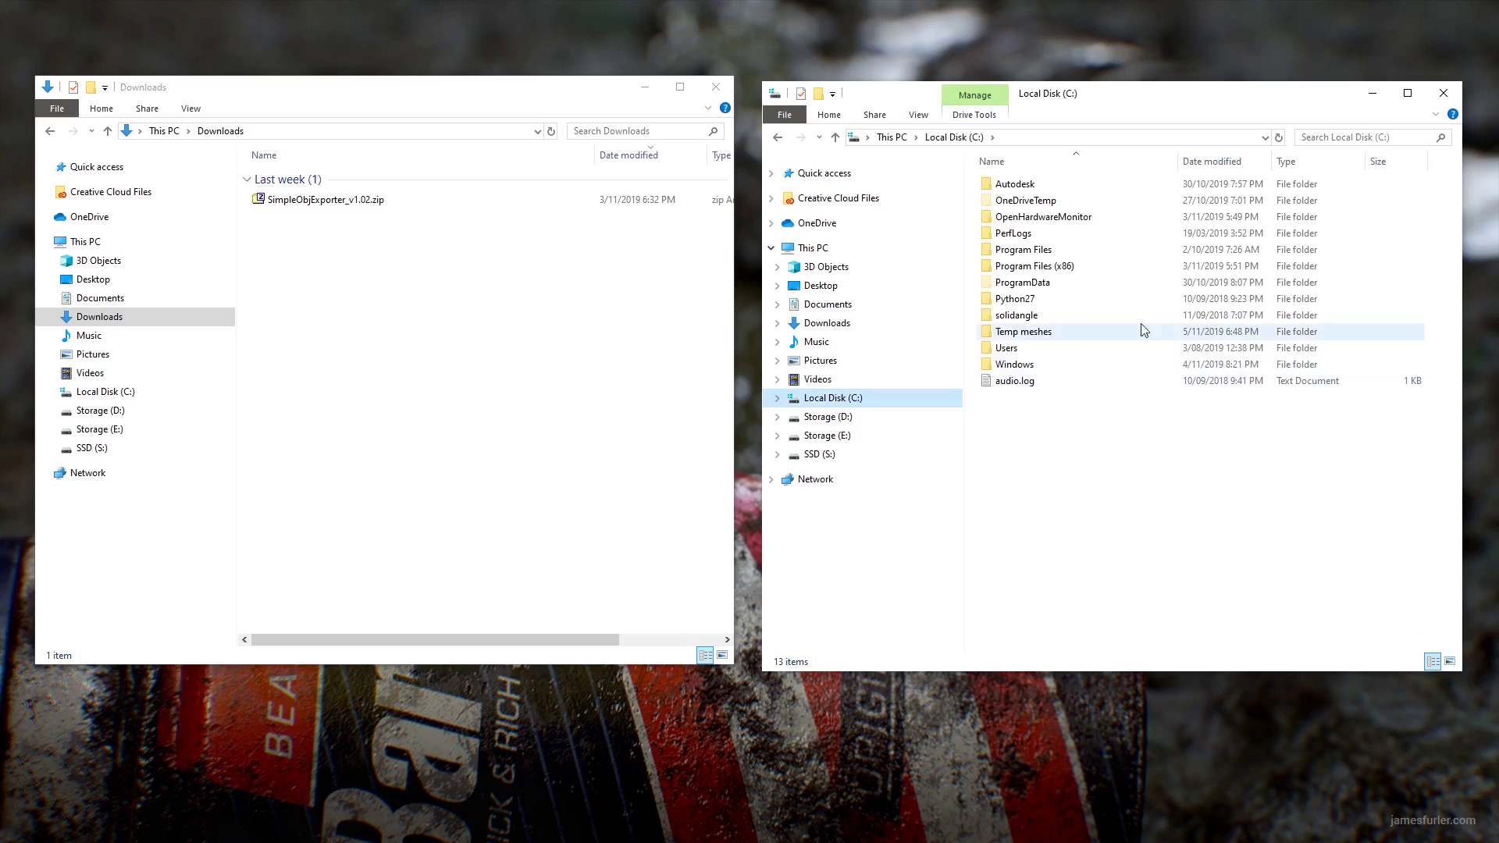
left_click(986, 354)
double_click(986, 354)
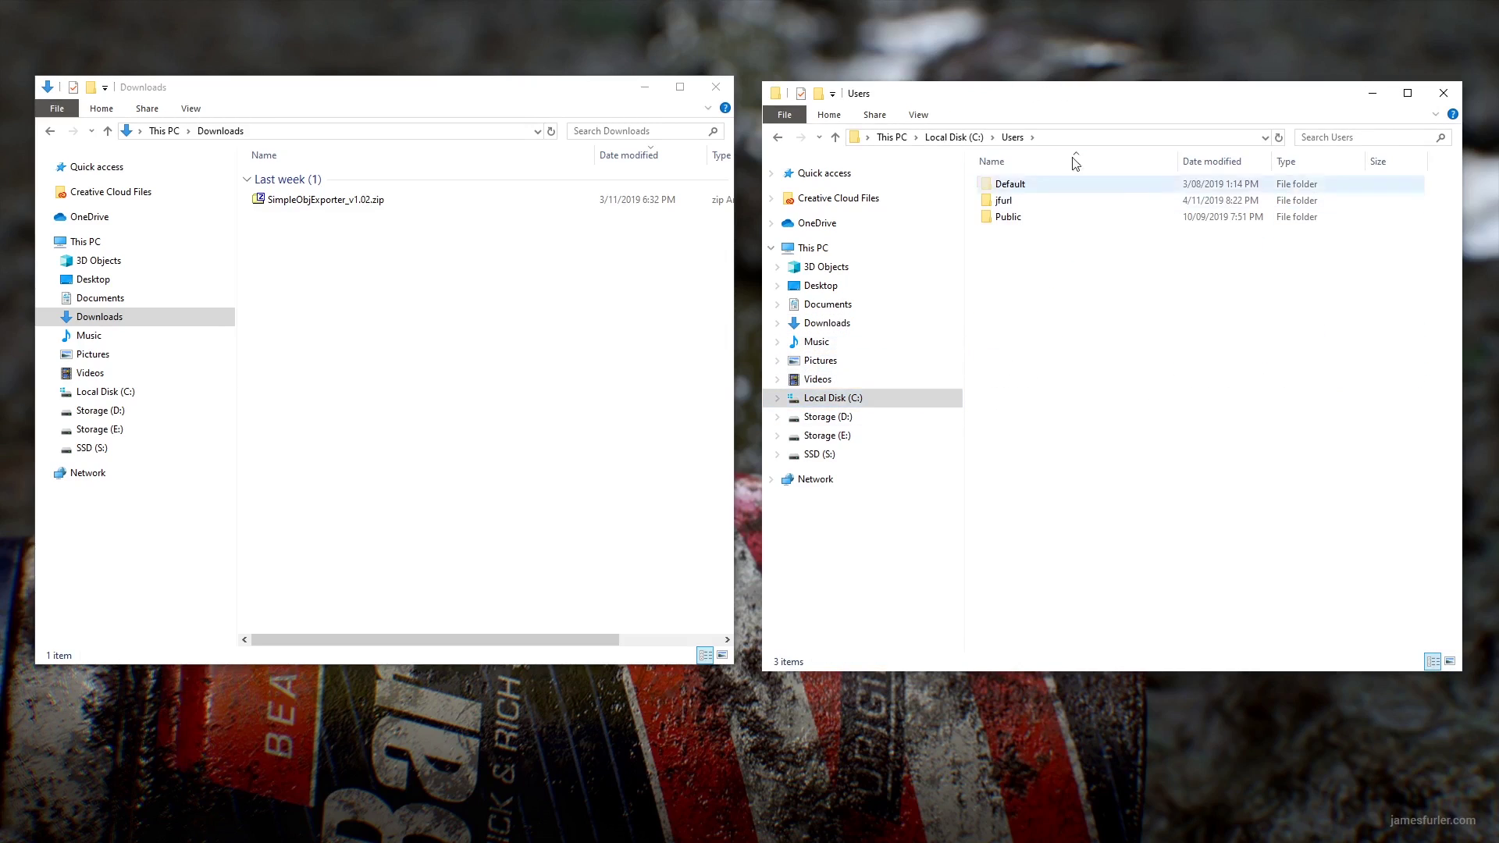
double_click(999, 204)
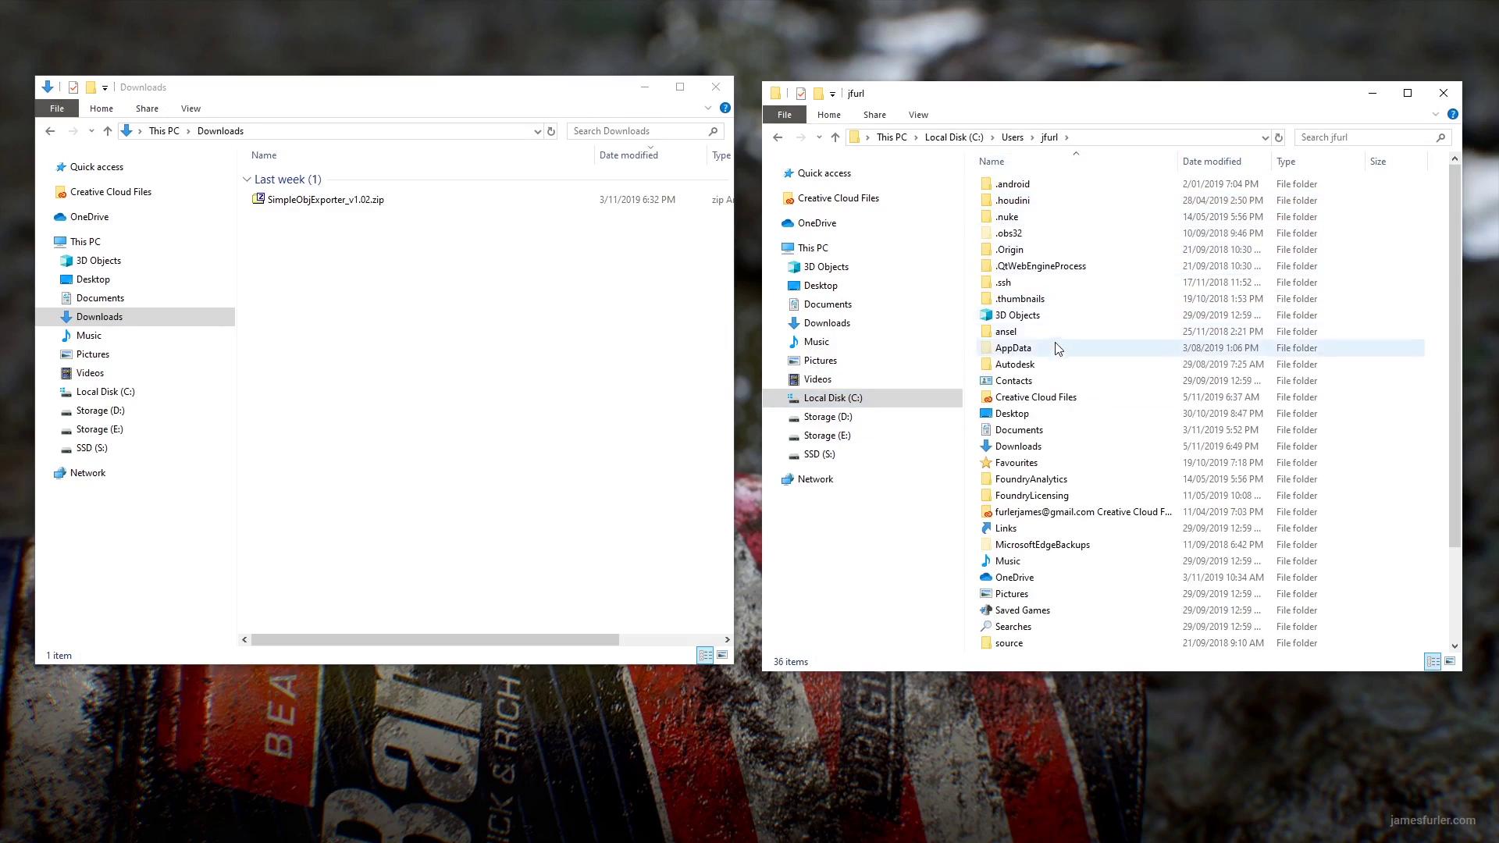
double_click(1039, 431)
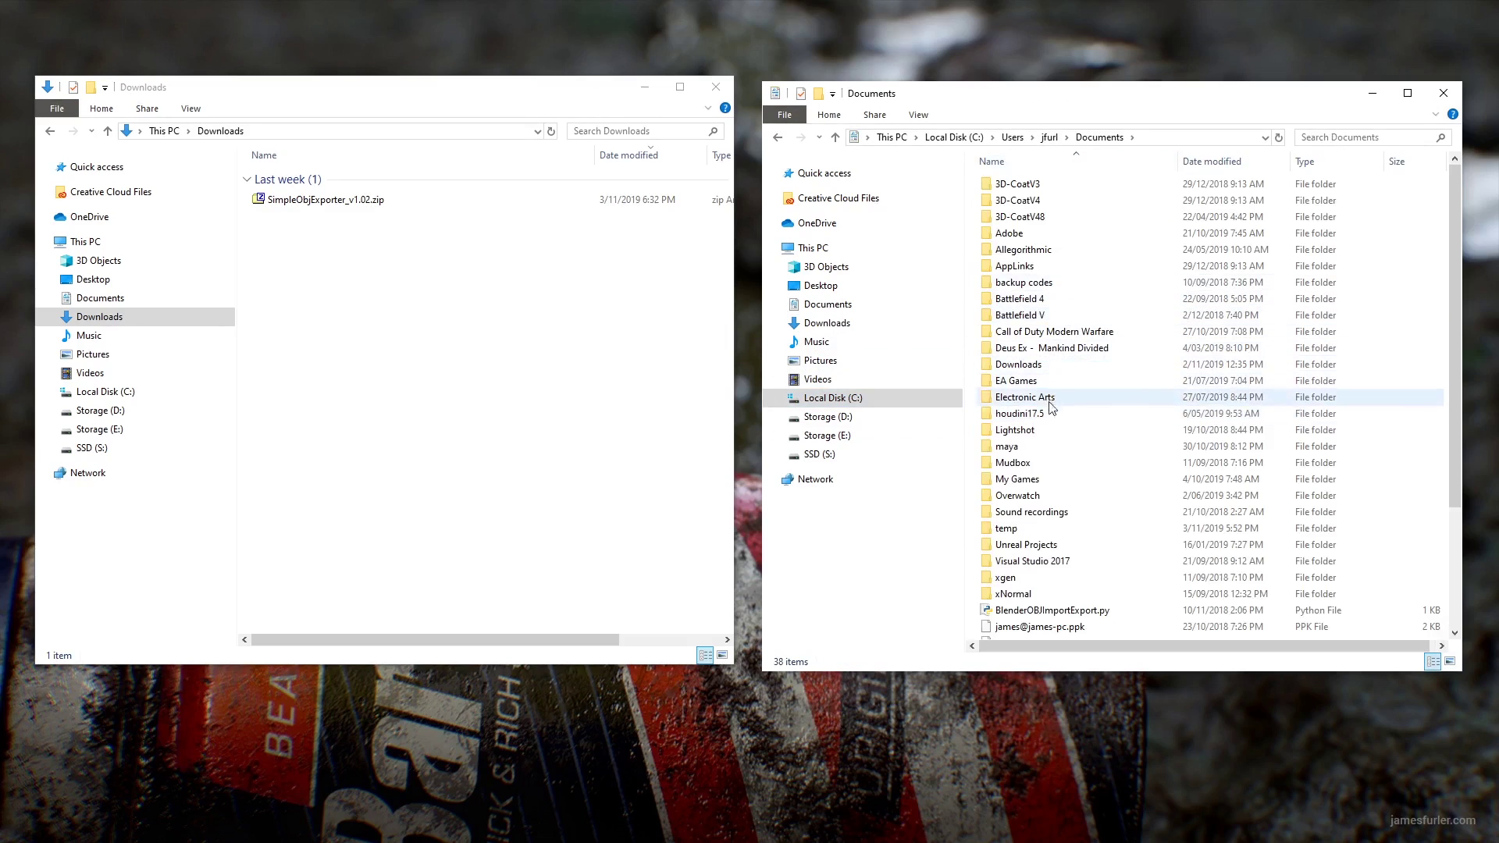
double_click(1015, 446)
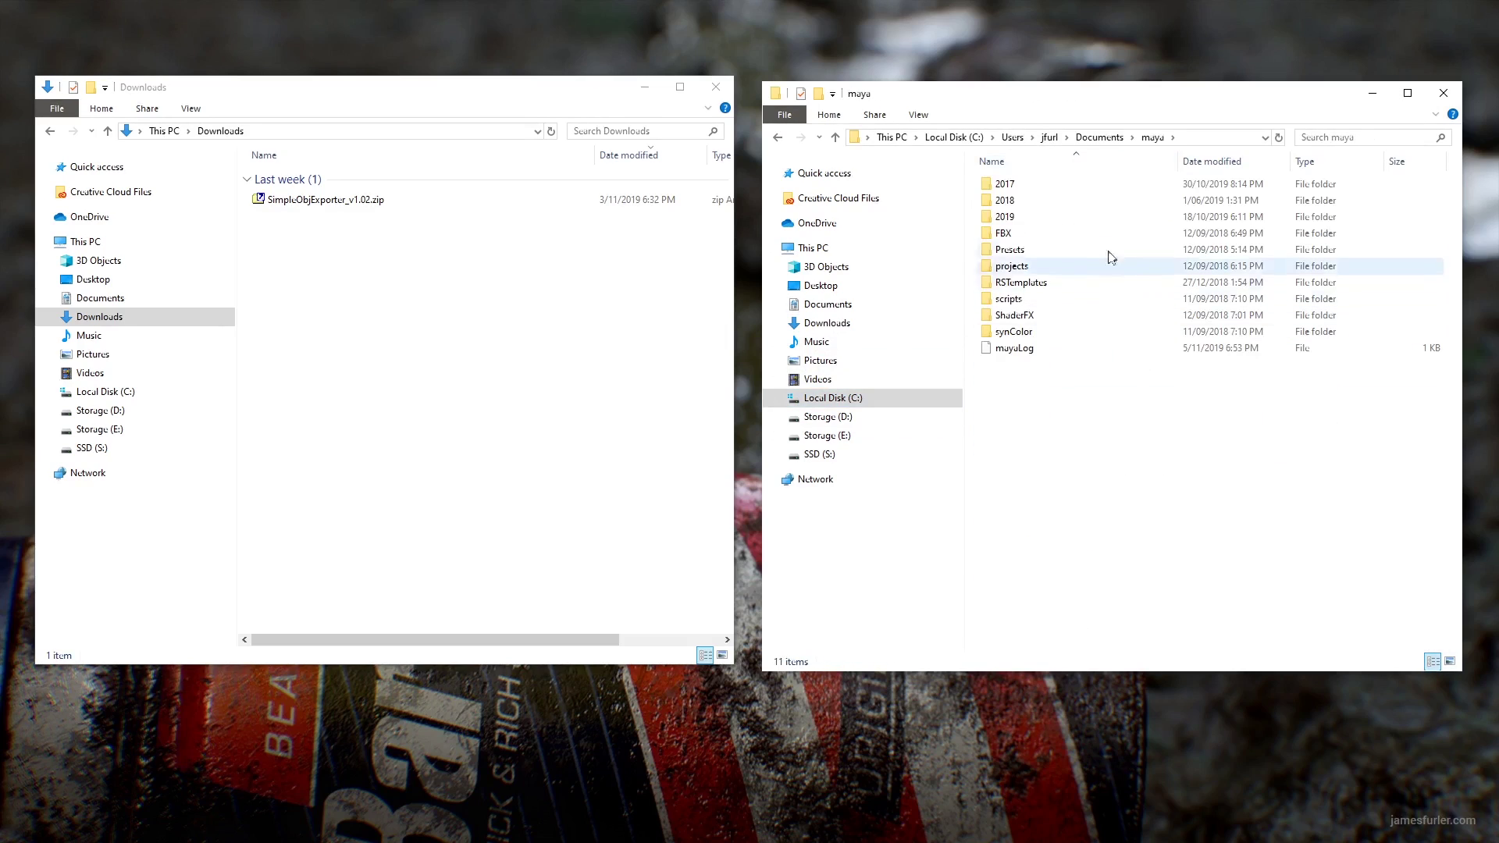
double_click(1037, 217)
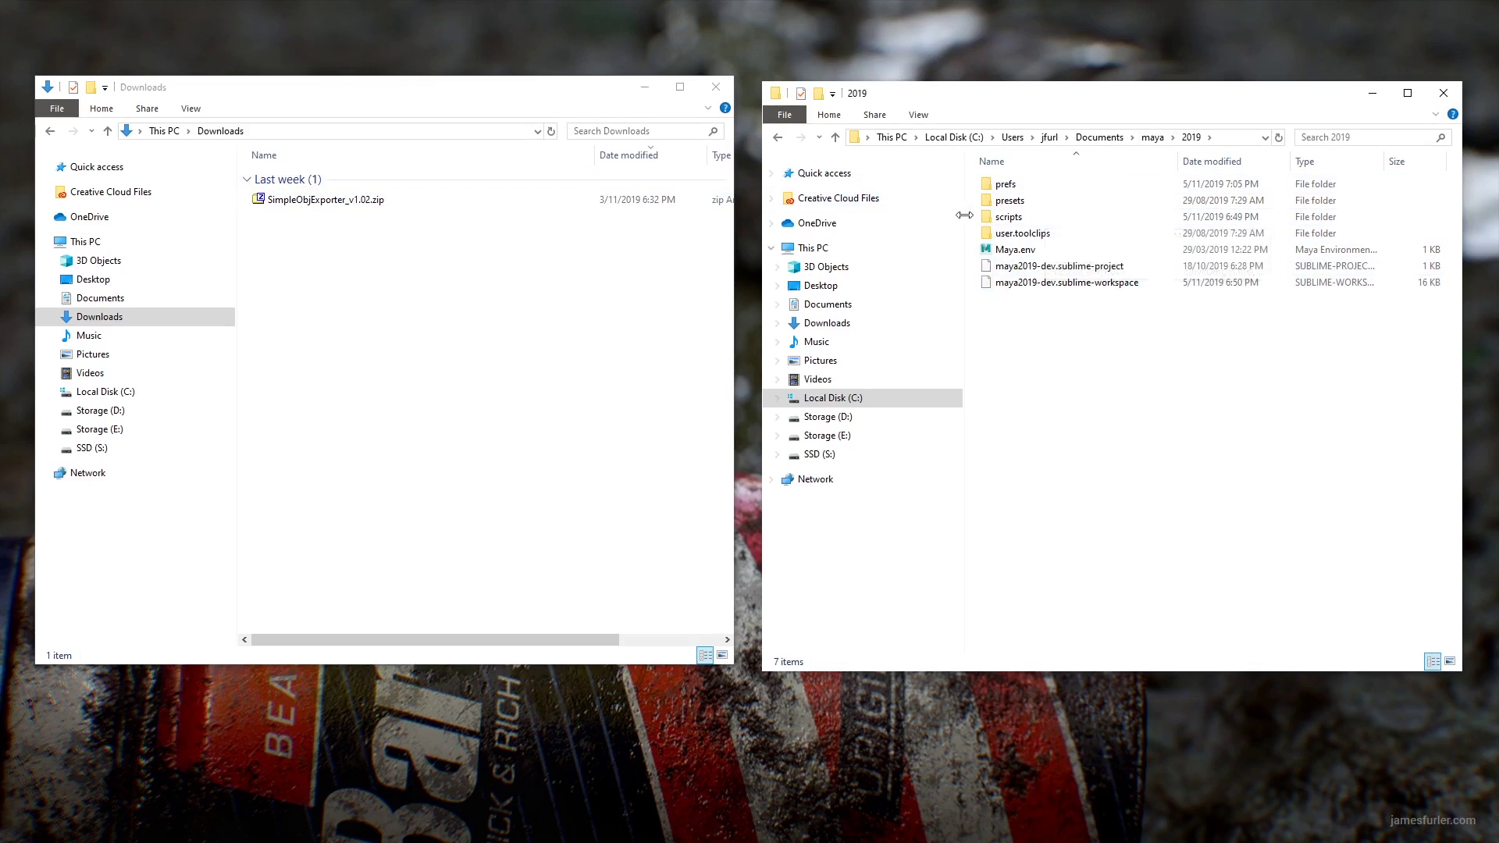
Step: Look inside the scripts folder of Maya 2019 and return to the 2019 folder
double_click(1006, 217)
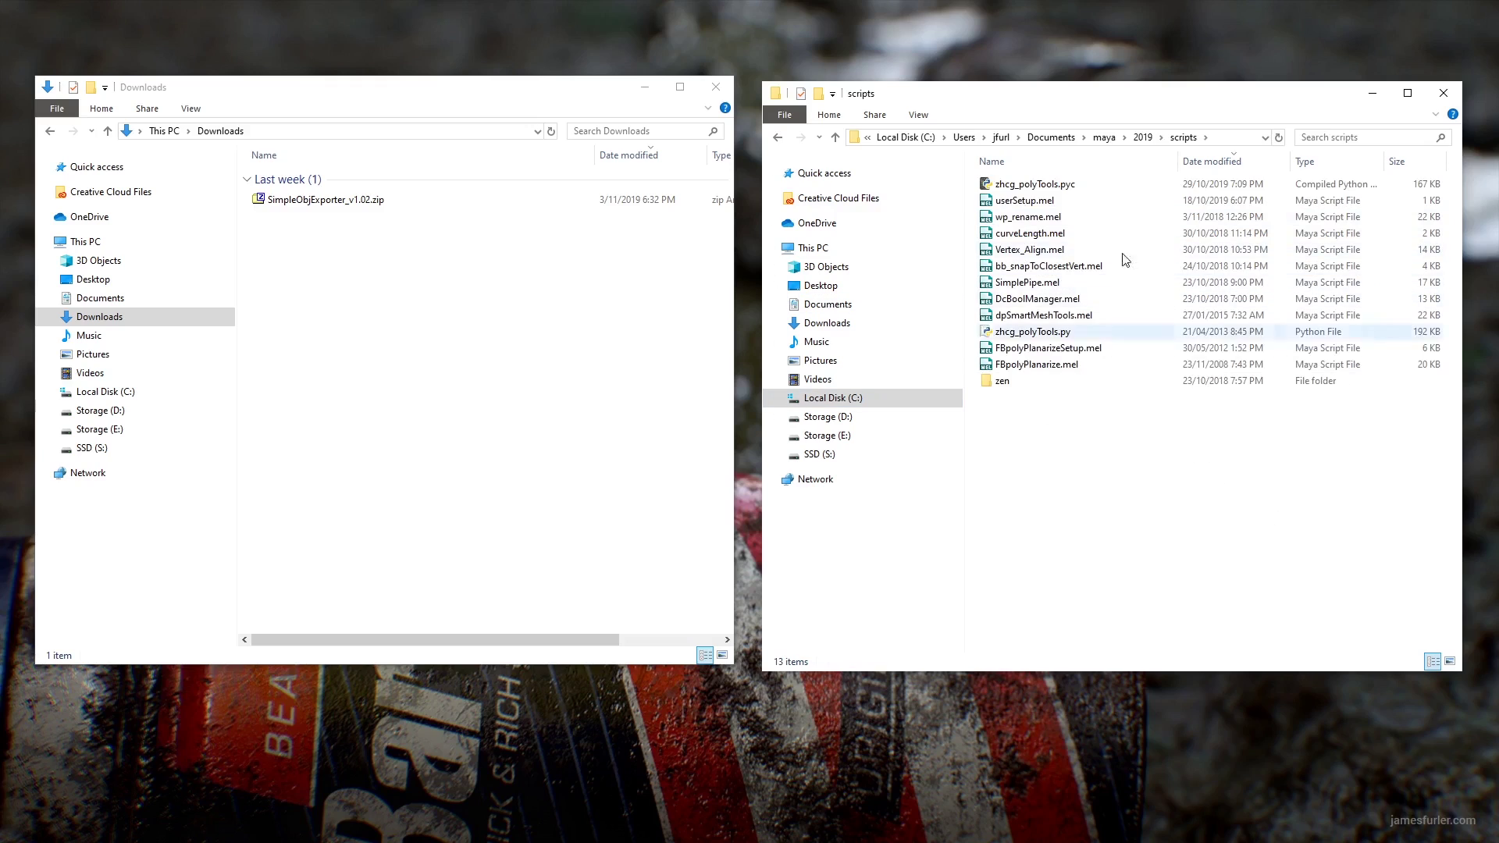
left_click(777, 138)
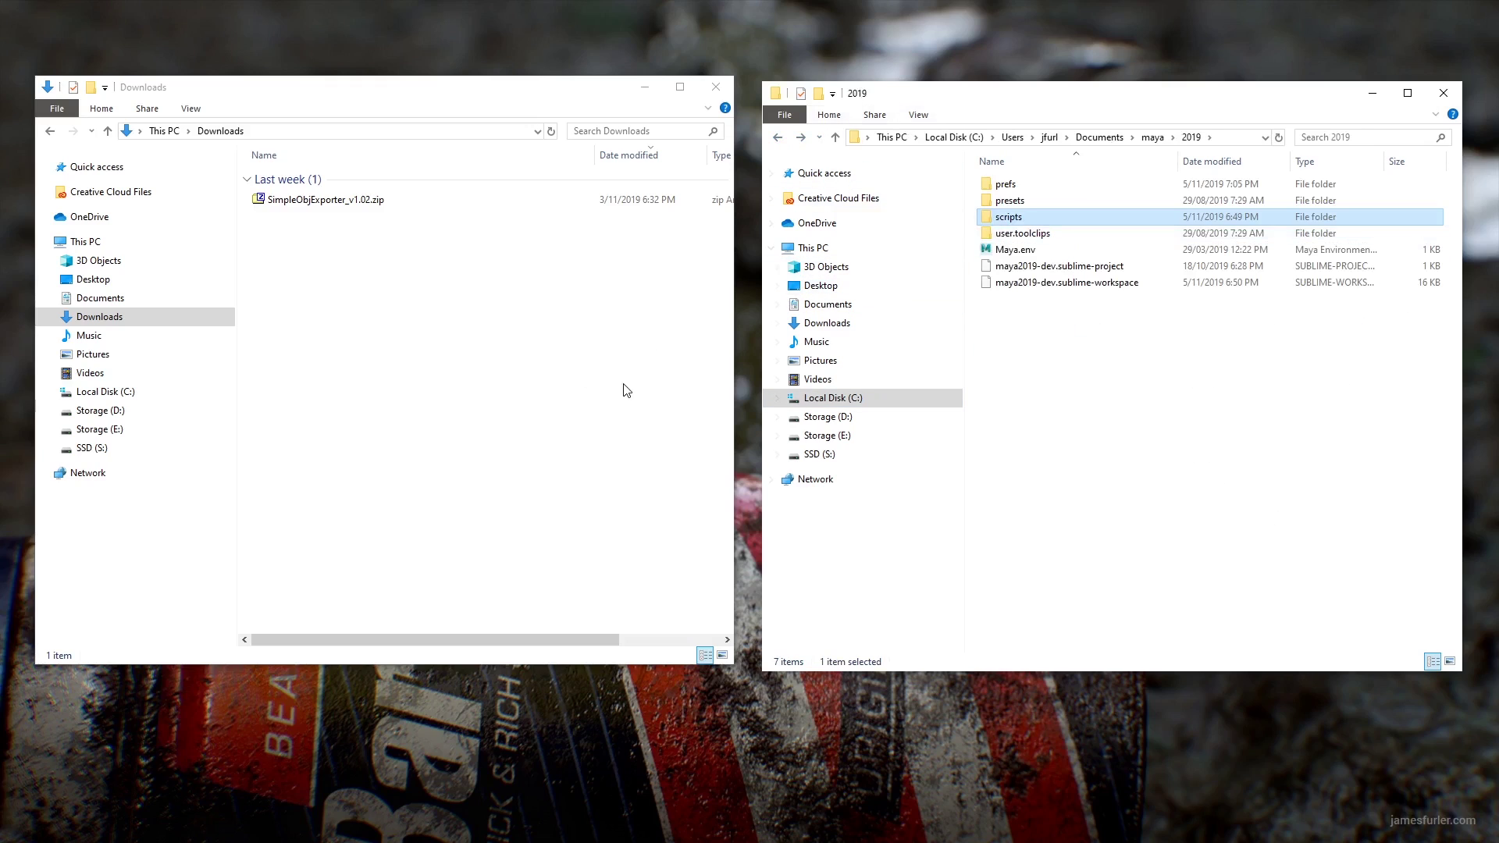
left_click(1187, 413)
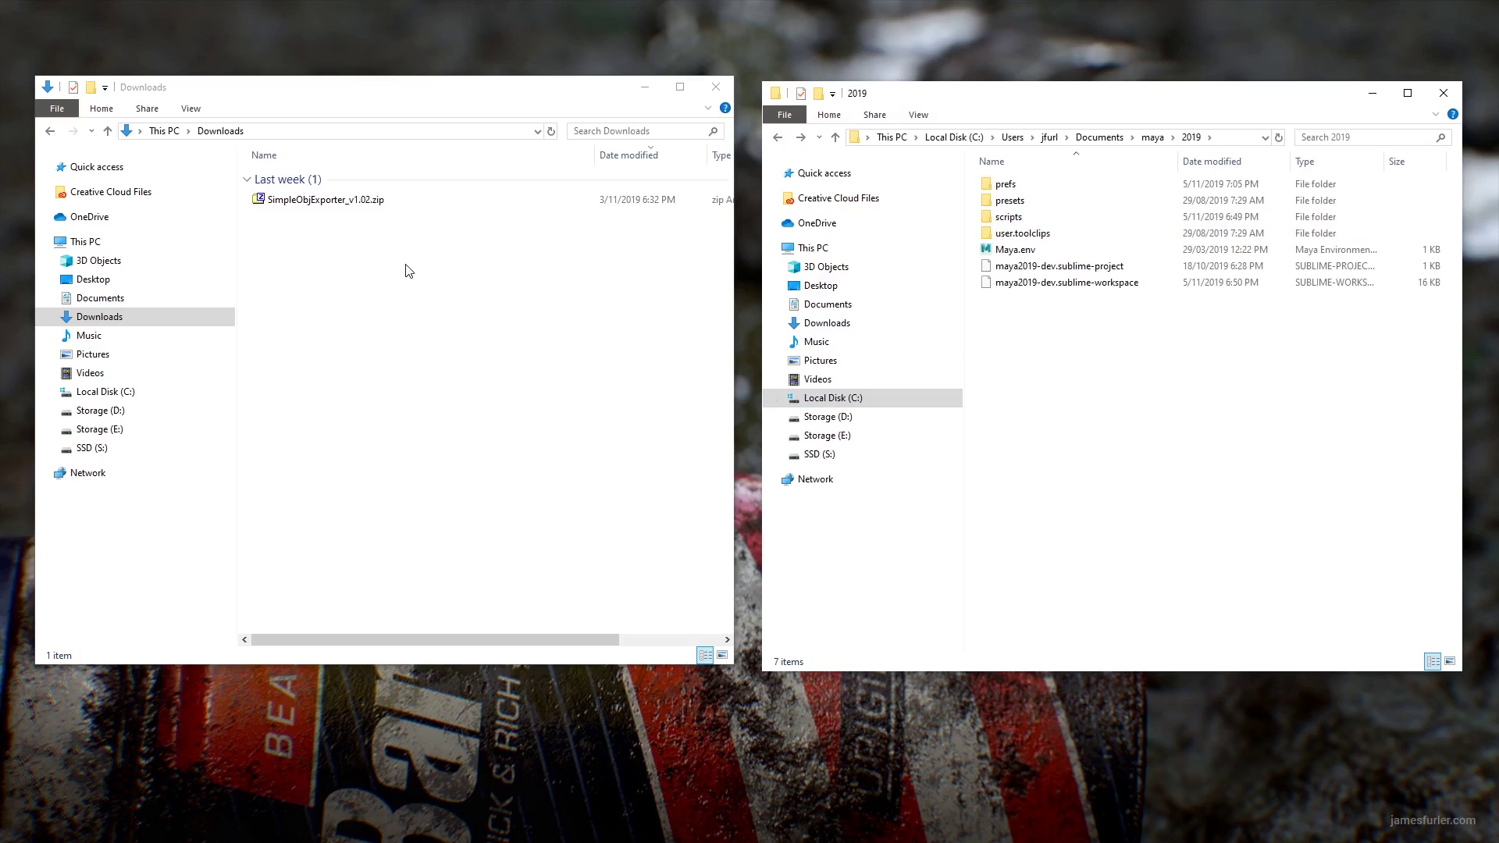
Step: Open the SimpleObjExporter_v1.02.zip archive from Downloads and position its window clear of the 2019 folder window
double_click(263, 200)
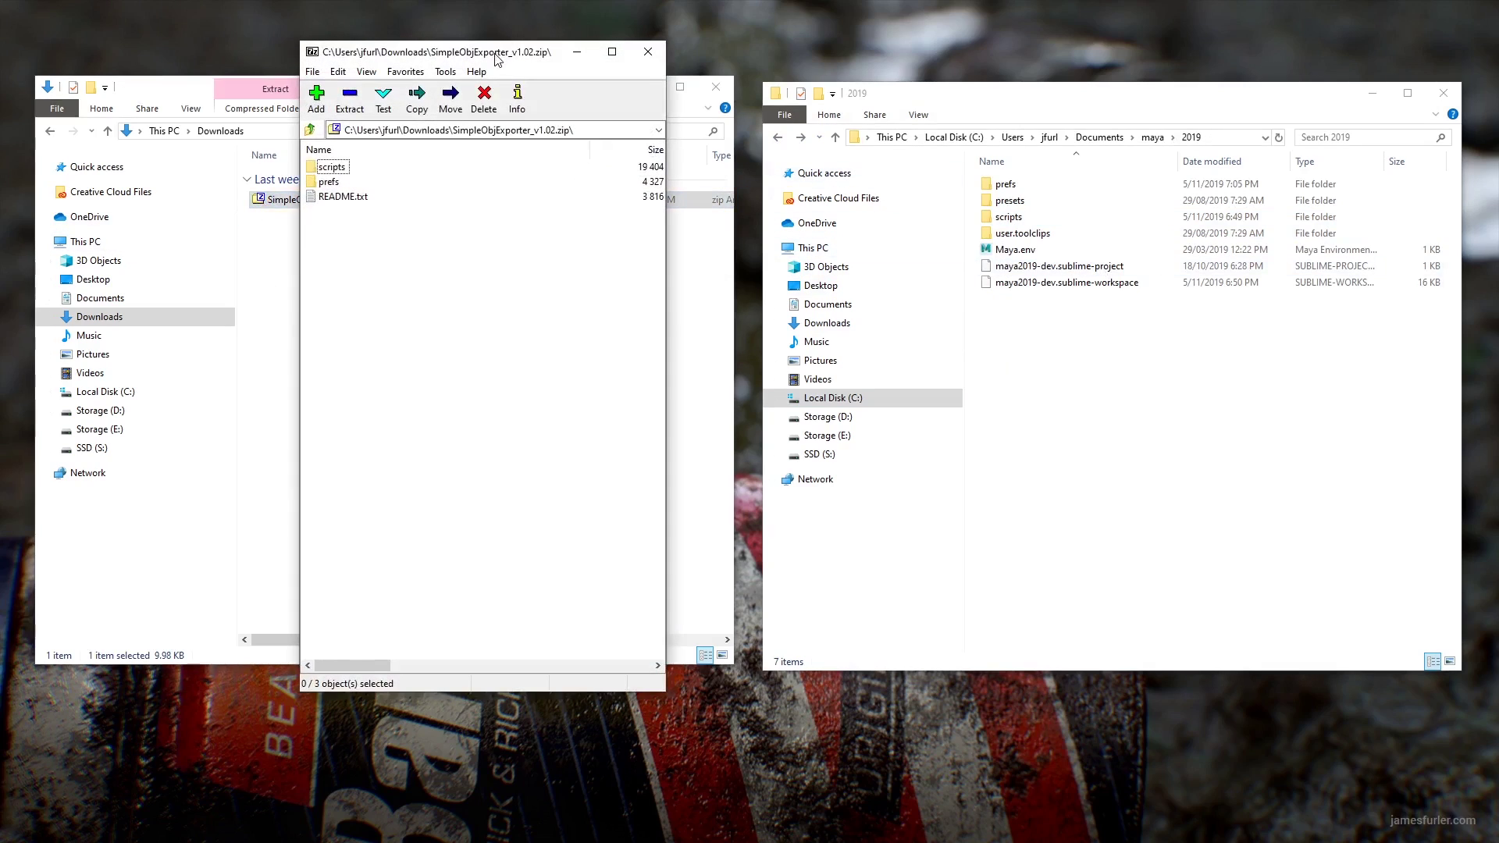
left_click_drag(495, 46, 443, 46)
left_click(279, 167)
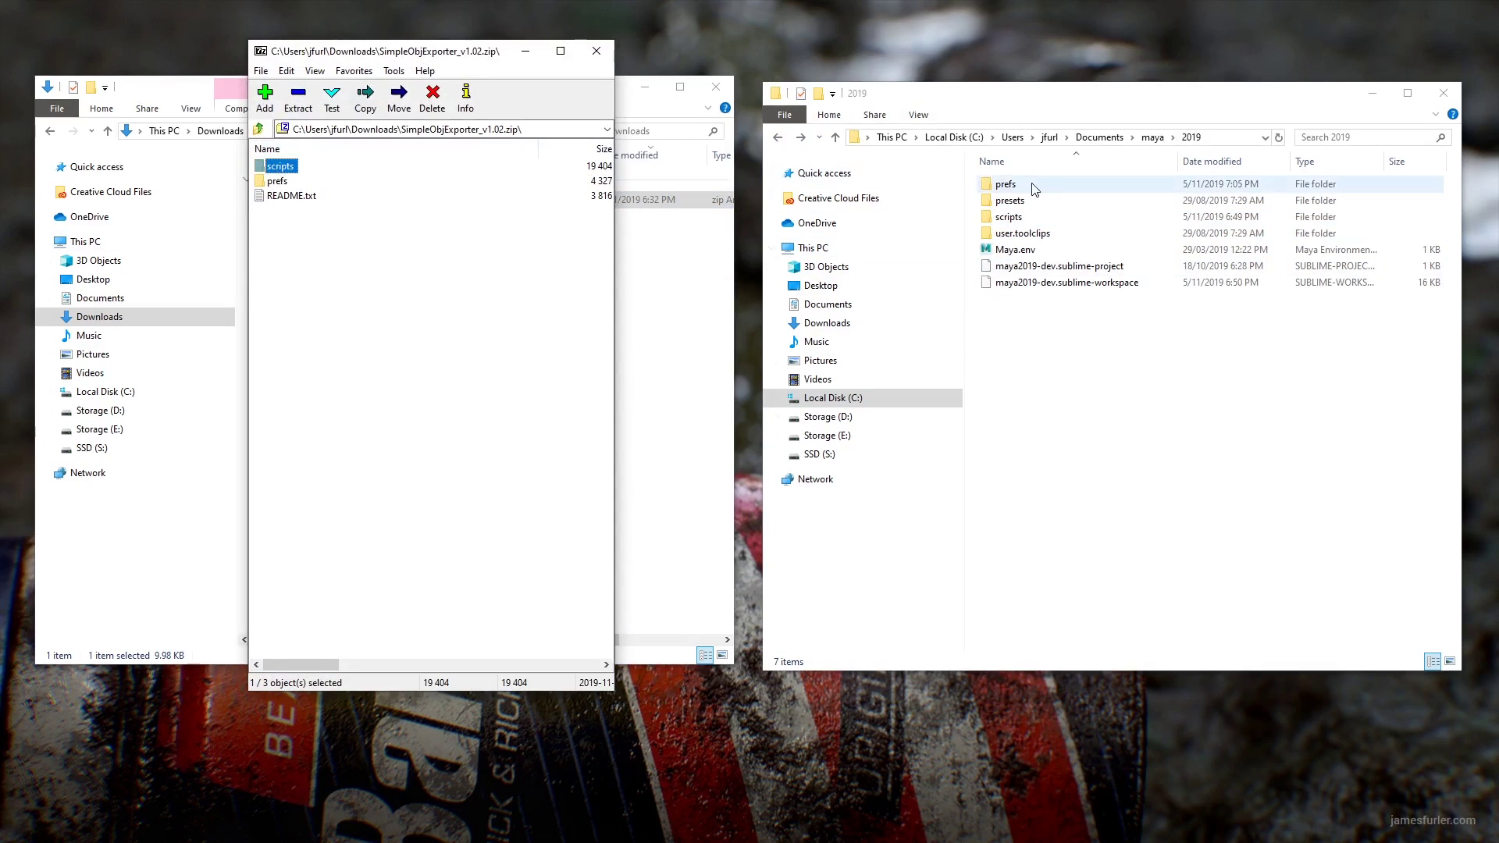
left_click(273, 211)
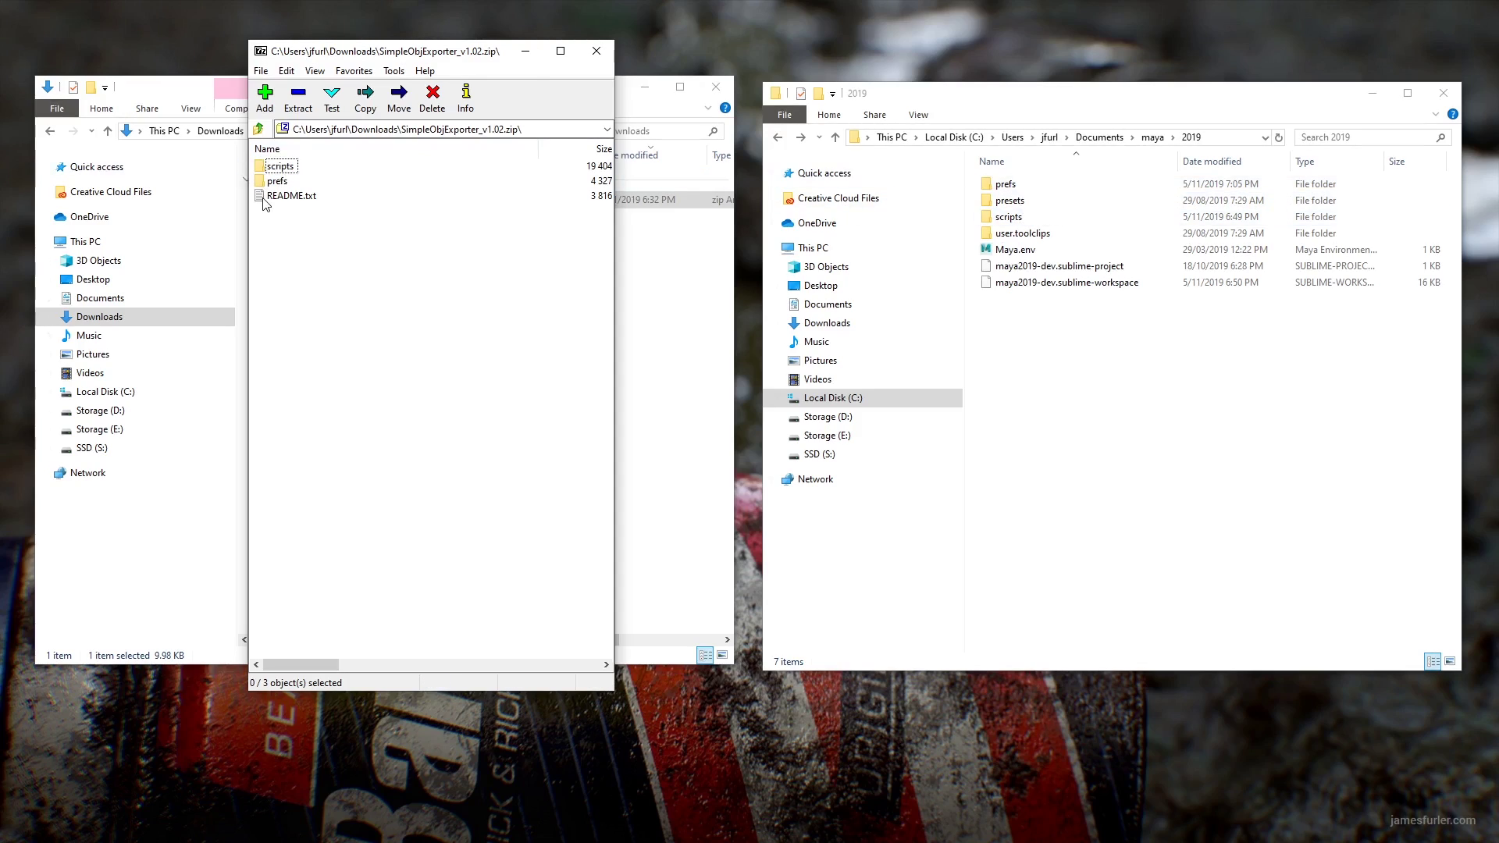
Step: Open README.txt from the archive, review the version and installation notes, and close it
double_click(262, 199)
scroll(745, 297, "down", 15)
scroll(749, 301, "up", 15)
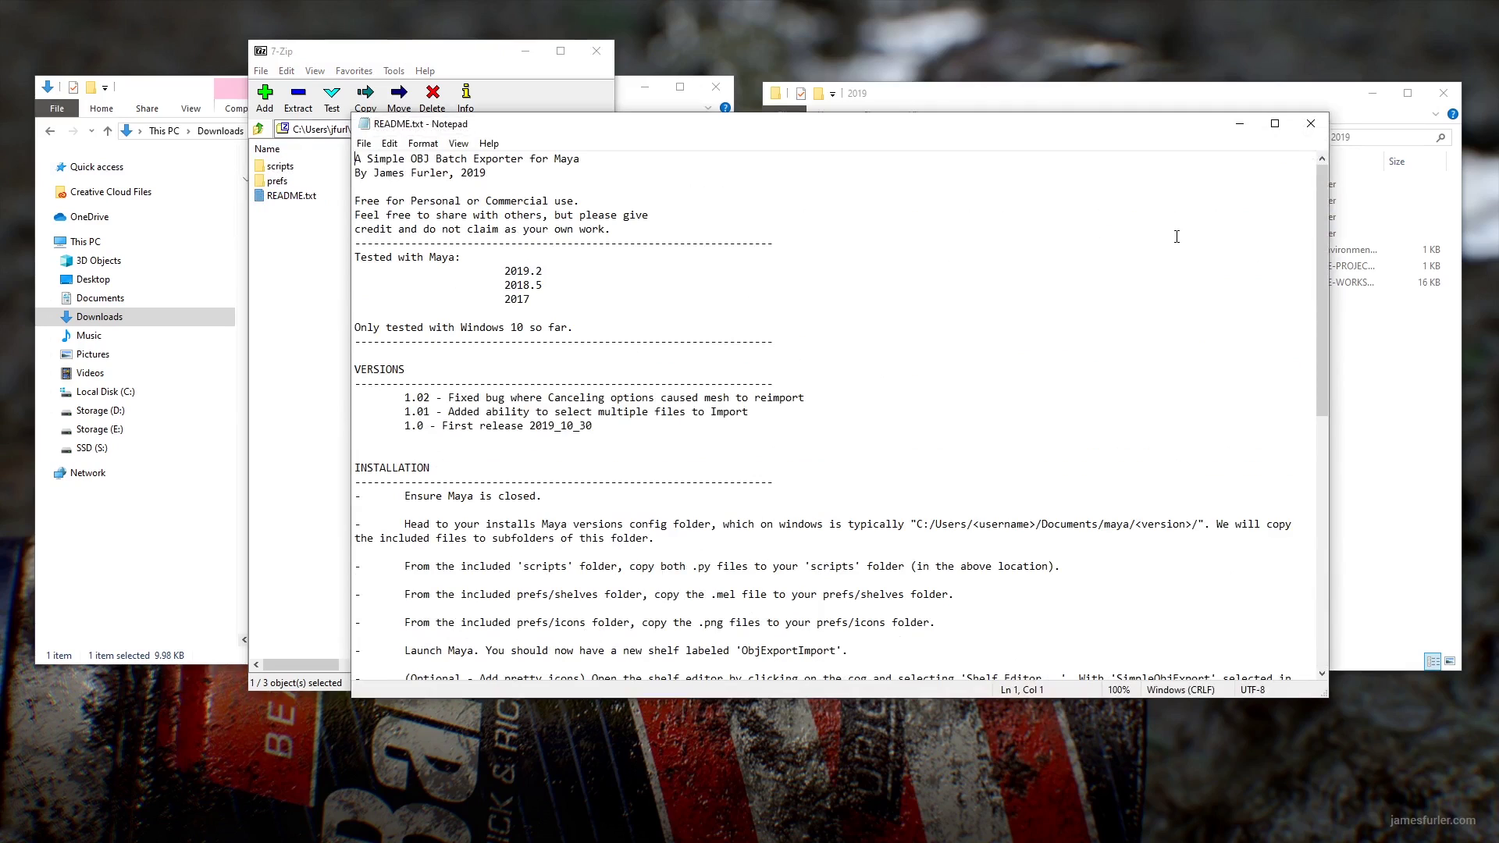
left_click(1311, 127)
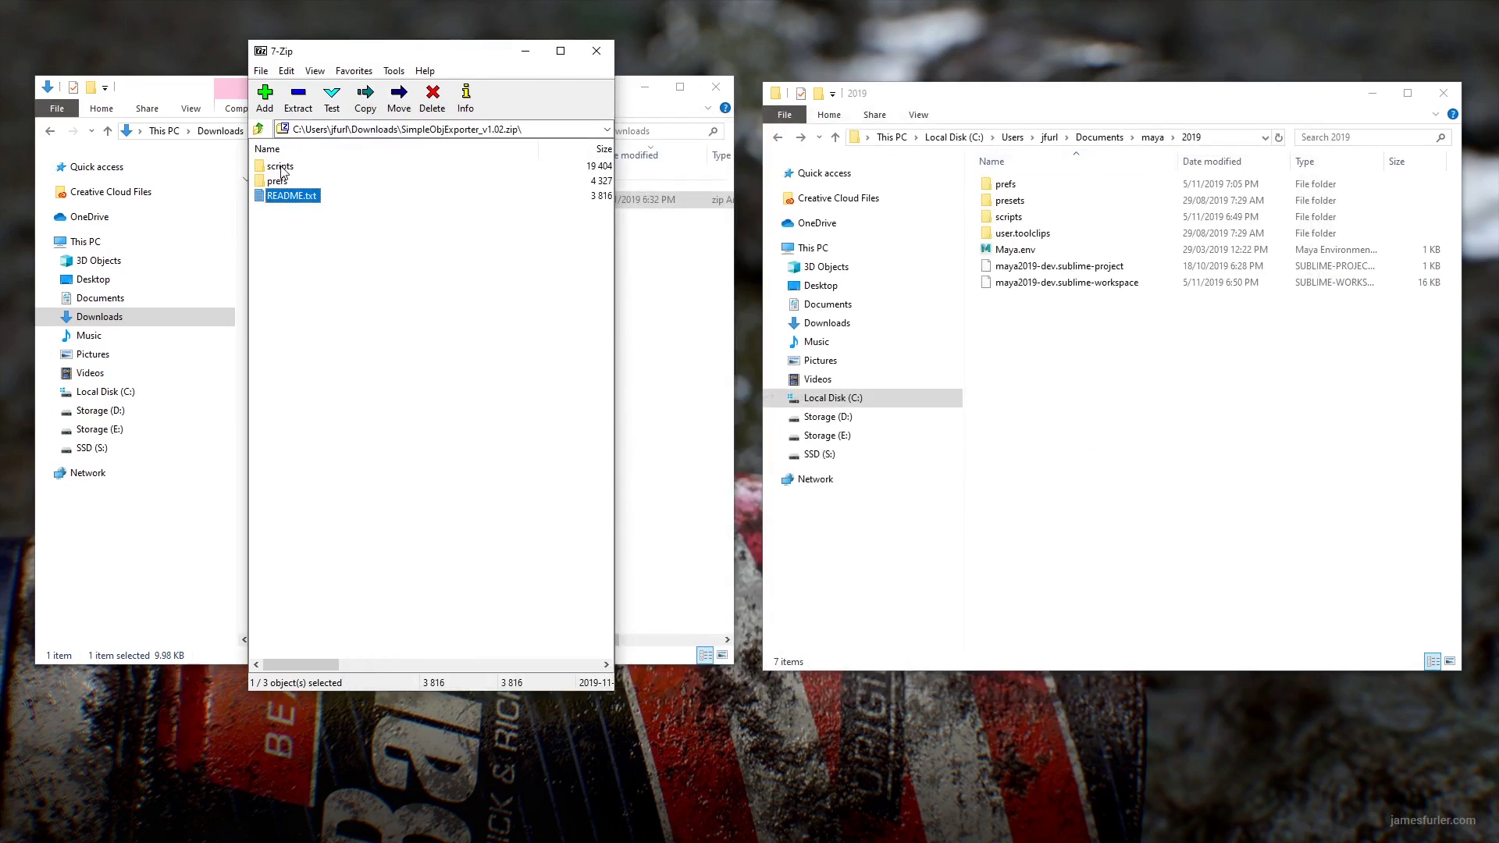
Step: Copy SimpleObjImporter.py and SimpleObjExporter.py from the archive's scripts folder into the maya\2019\scripts folder
left_click(280, 167)
double_click(280, 167)
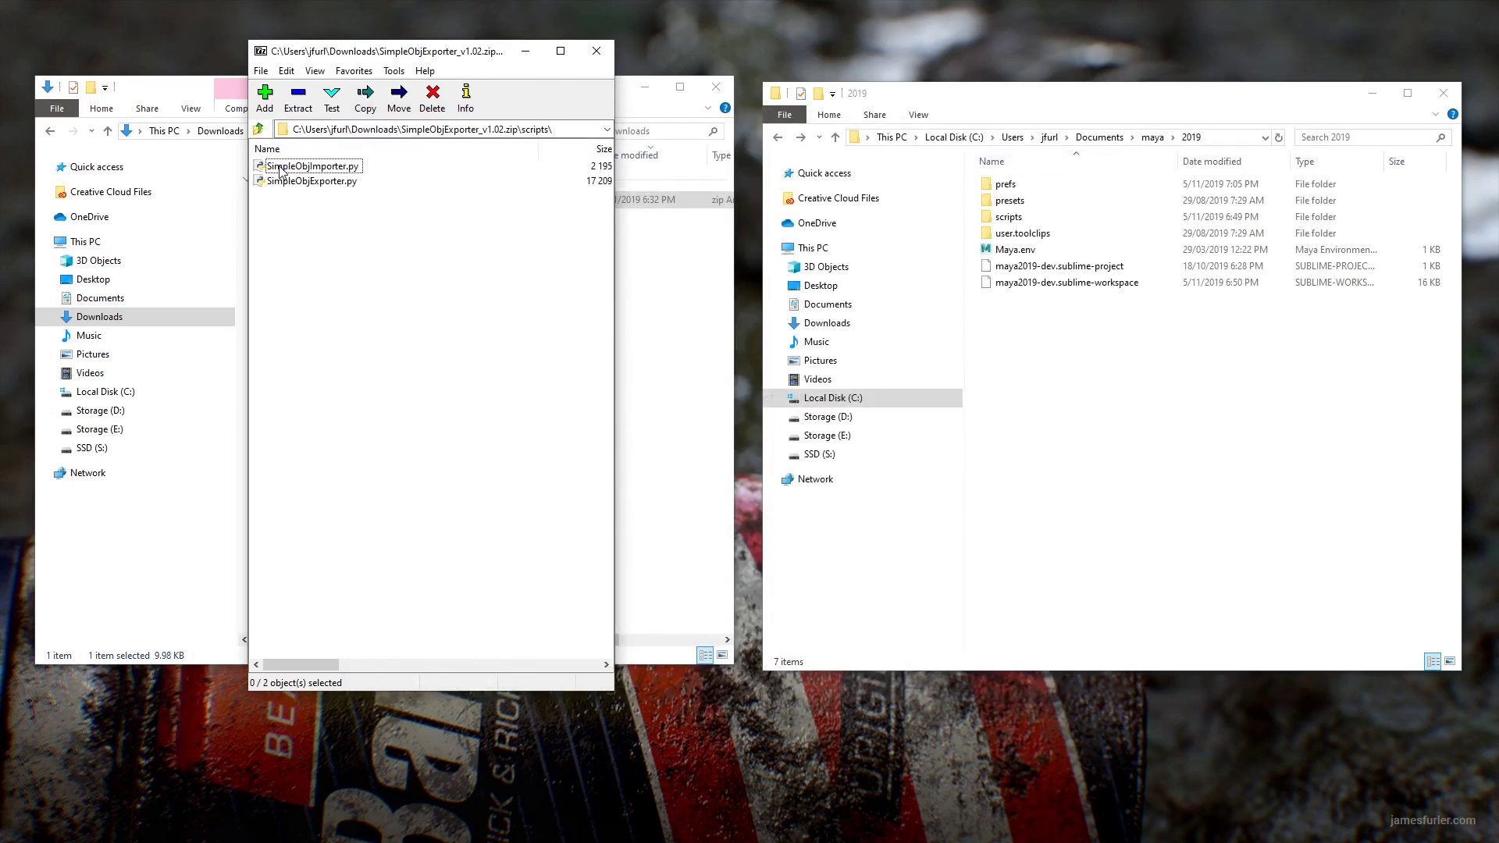
double_click(1003, 217)
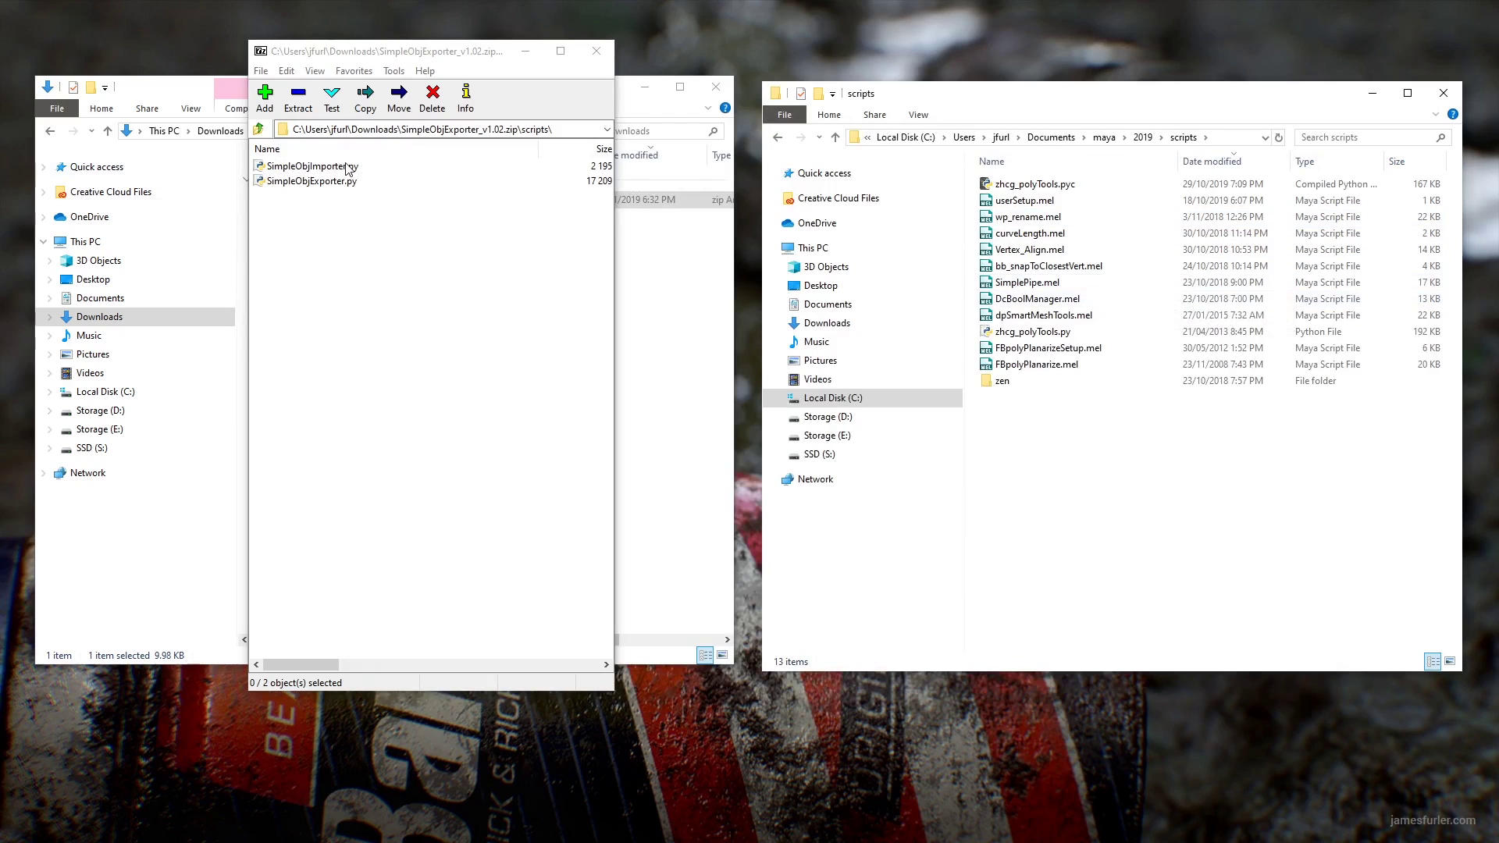
left_click(292, 167)
left_click(299, 185, "shift")
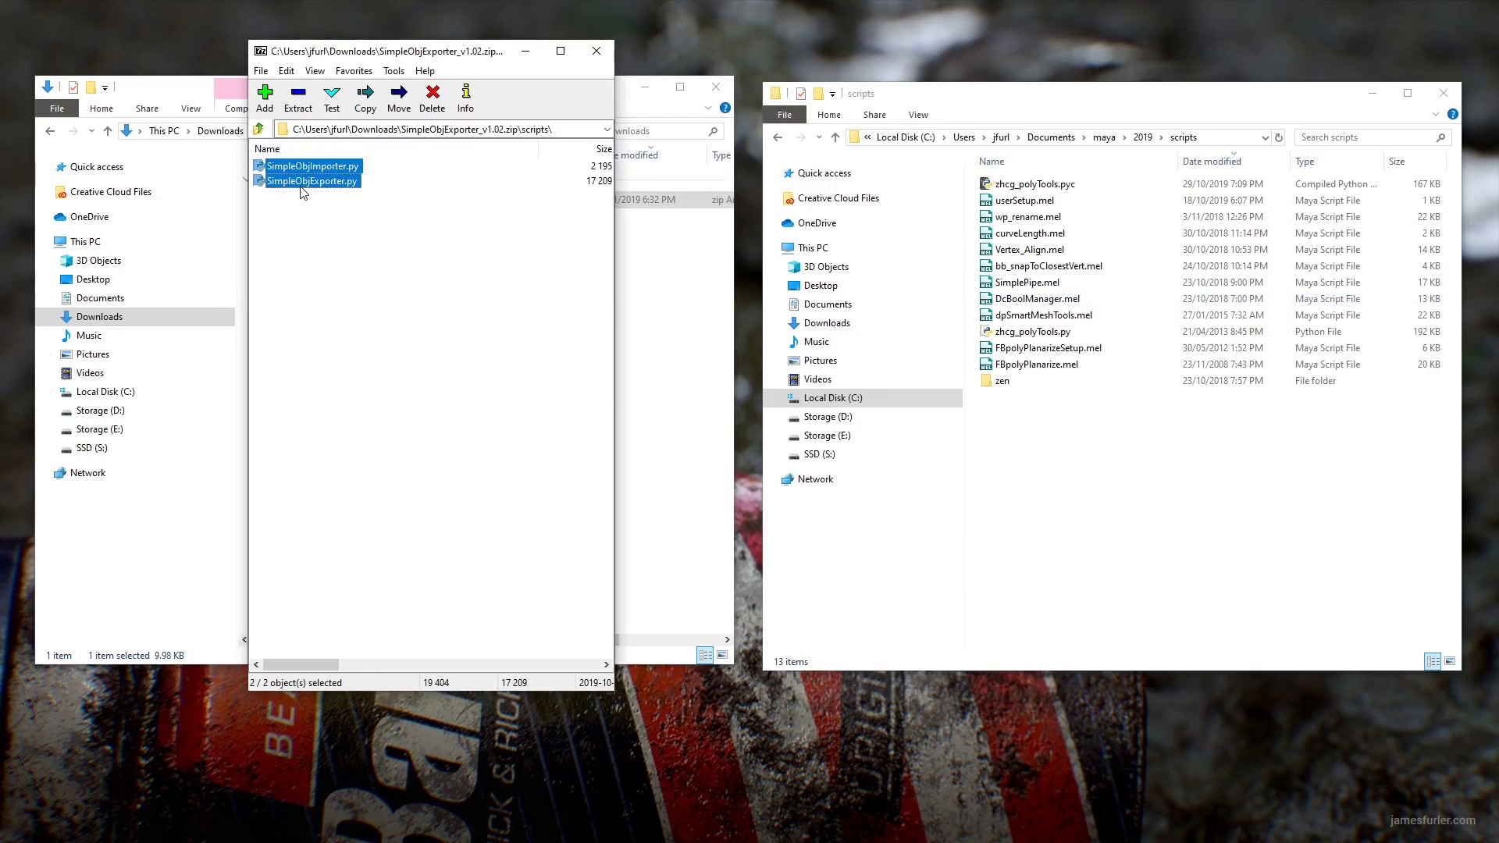
left_click_drag(298, 184, 1121, 491)
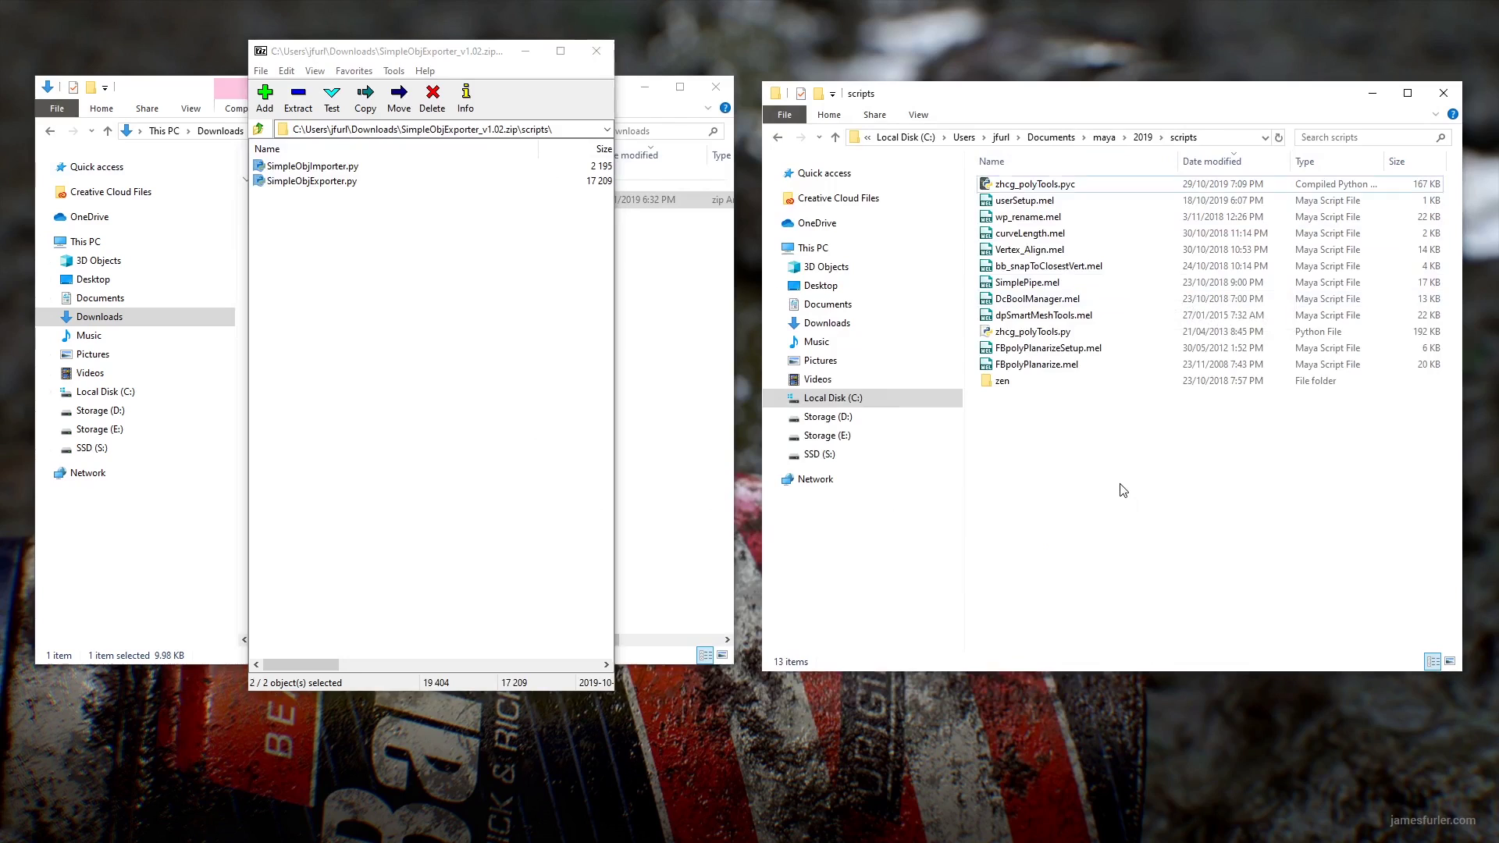
left_click(405, 294)
Step: Copy shelf_ObjExportImport.mel from the archive's prefs\shelves folder into the maya\2019\prefs\shelves folder
left_click(258, 129)
double_click(281, 183)
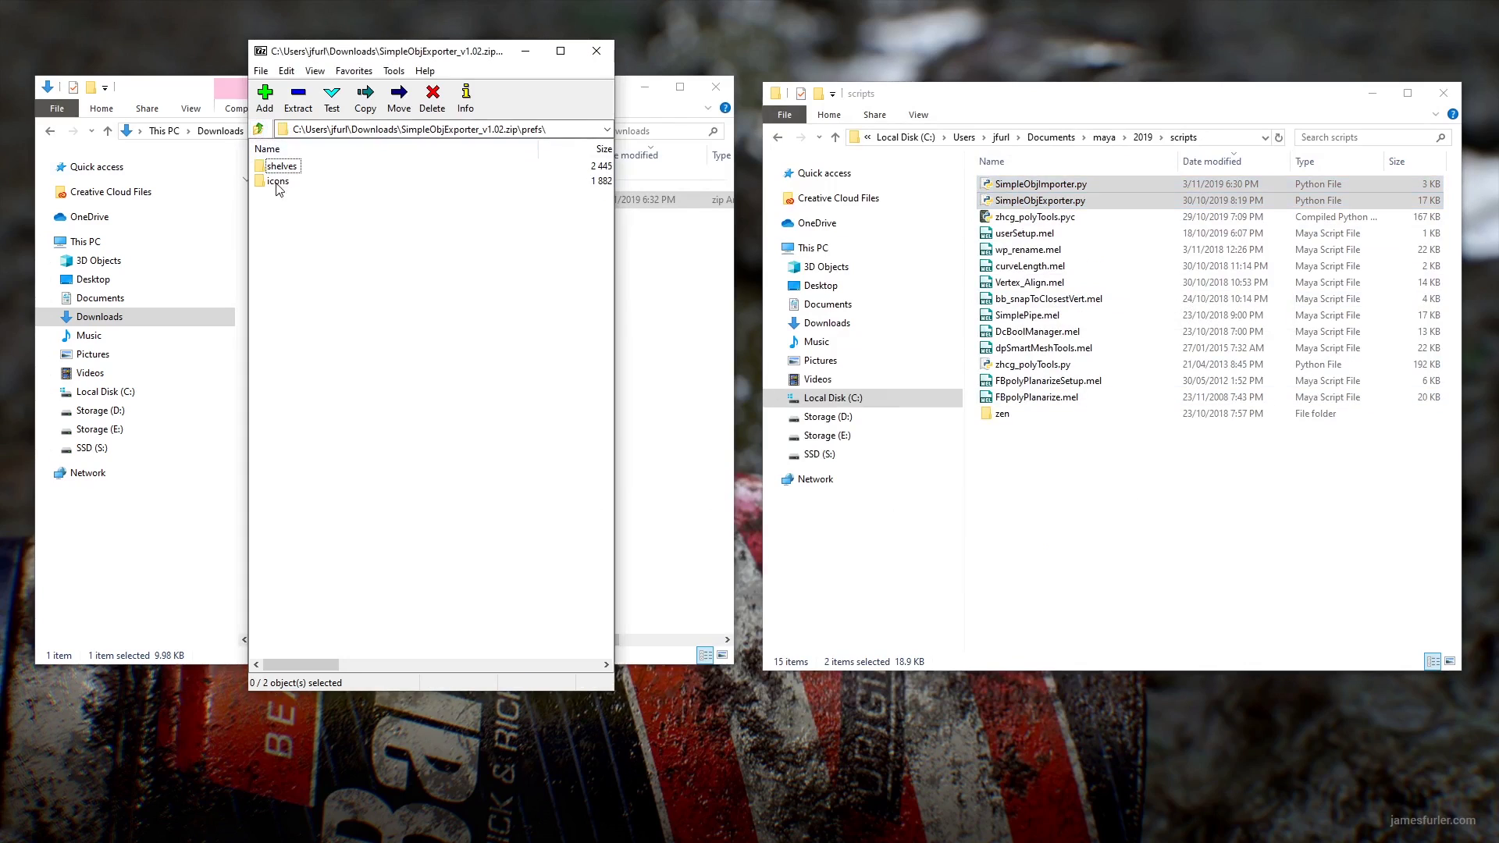
left_click(1142, 137)
double_click(1006, 184)
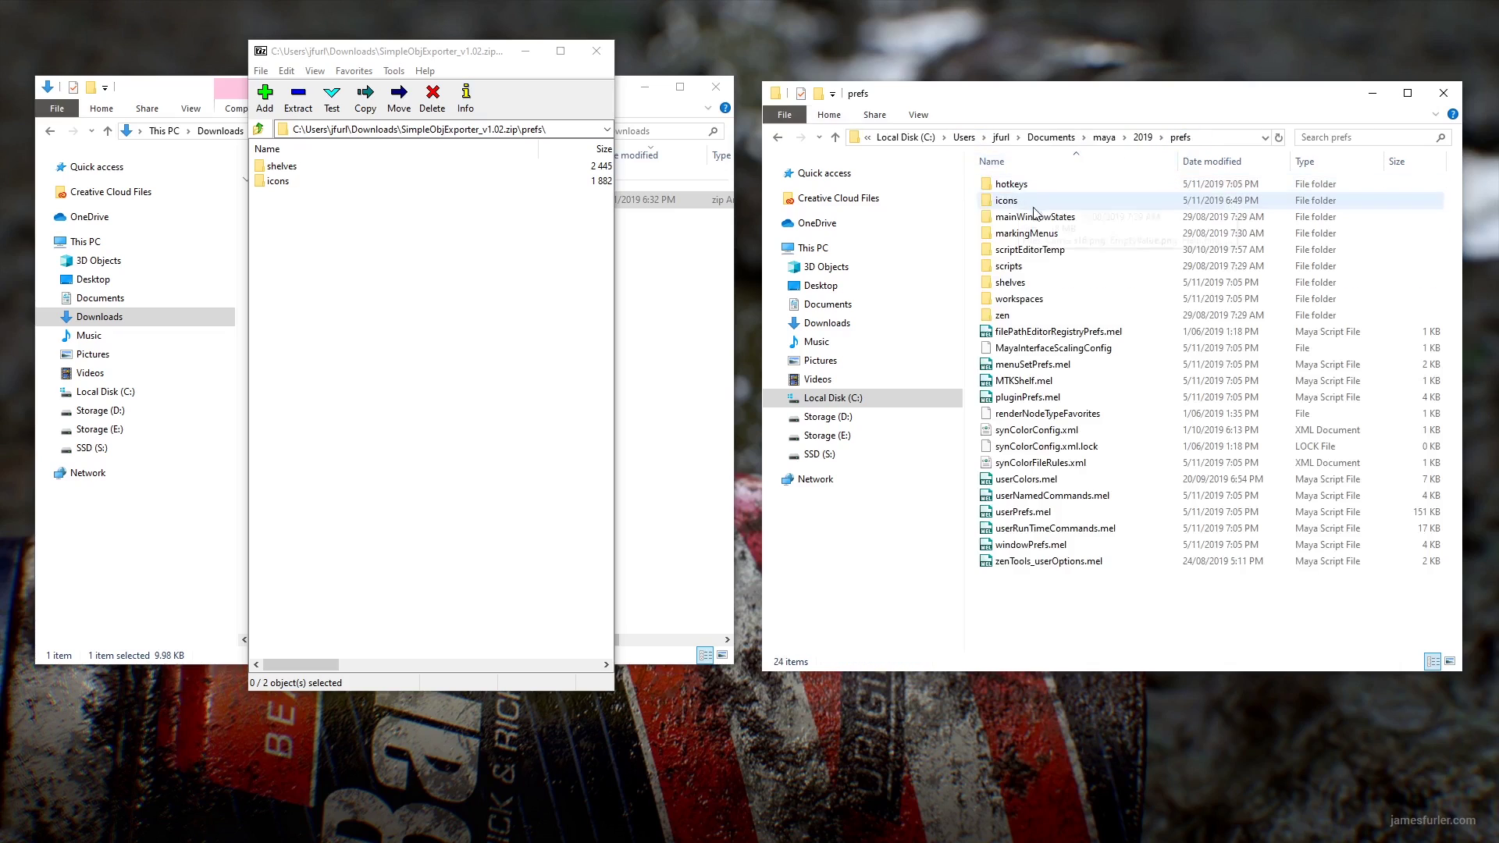
double_click(279, 166)
left_click(344, 167)
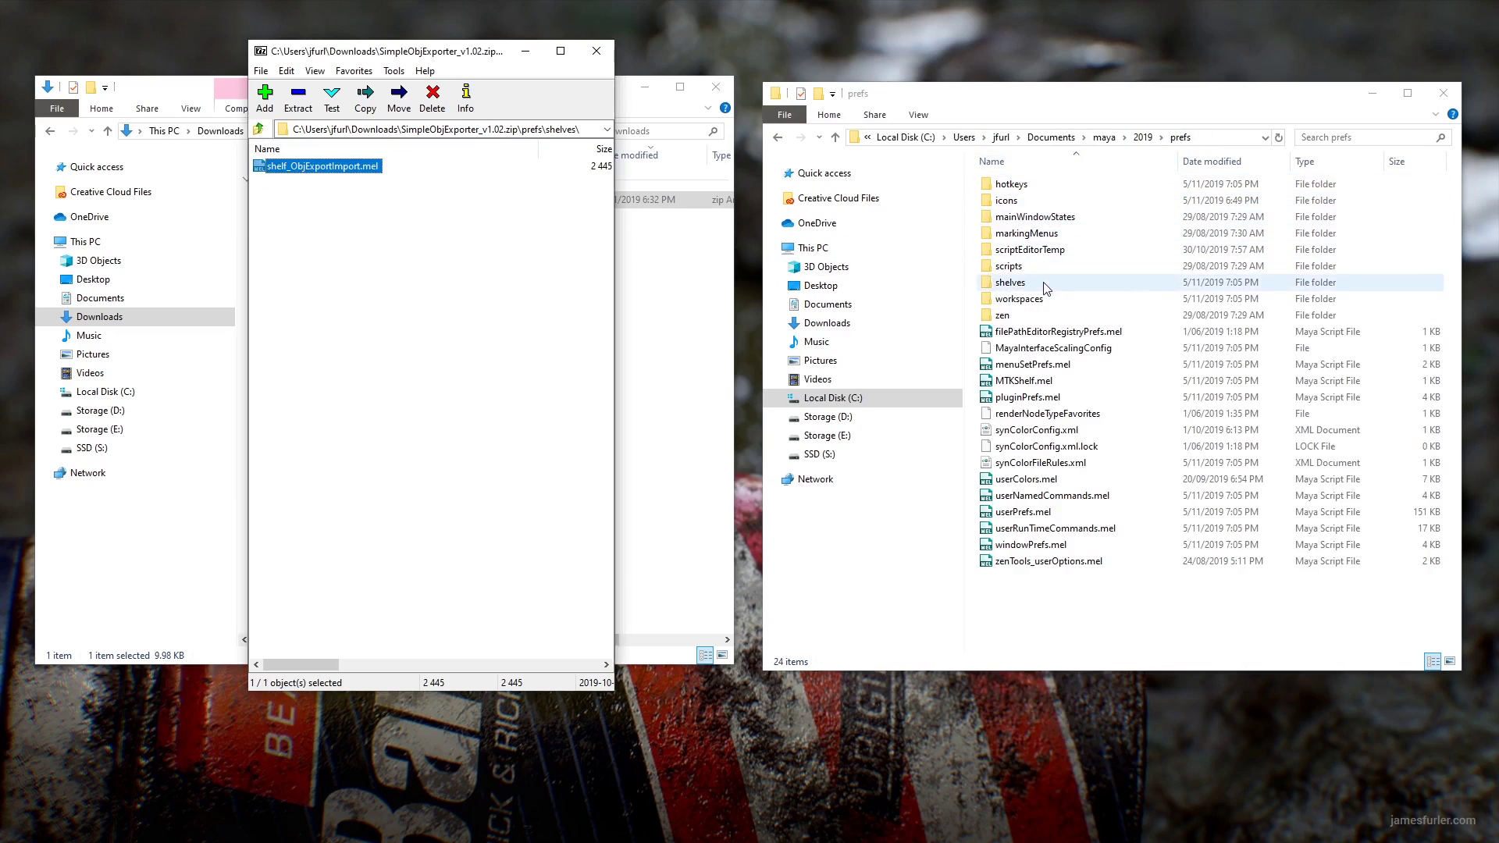
double_click(1010, 283)
left_click_drag(321, 166, 1031, 390)
left_click(273, 168)
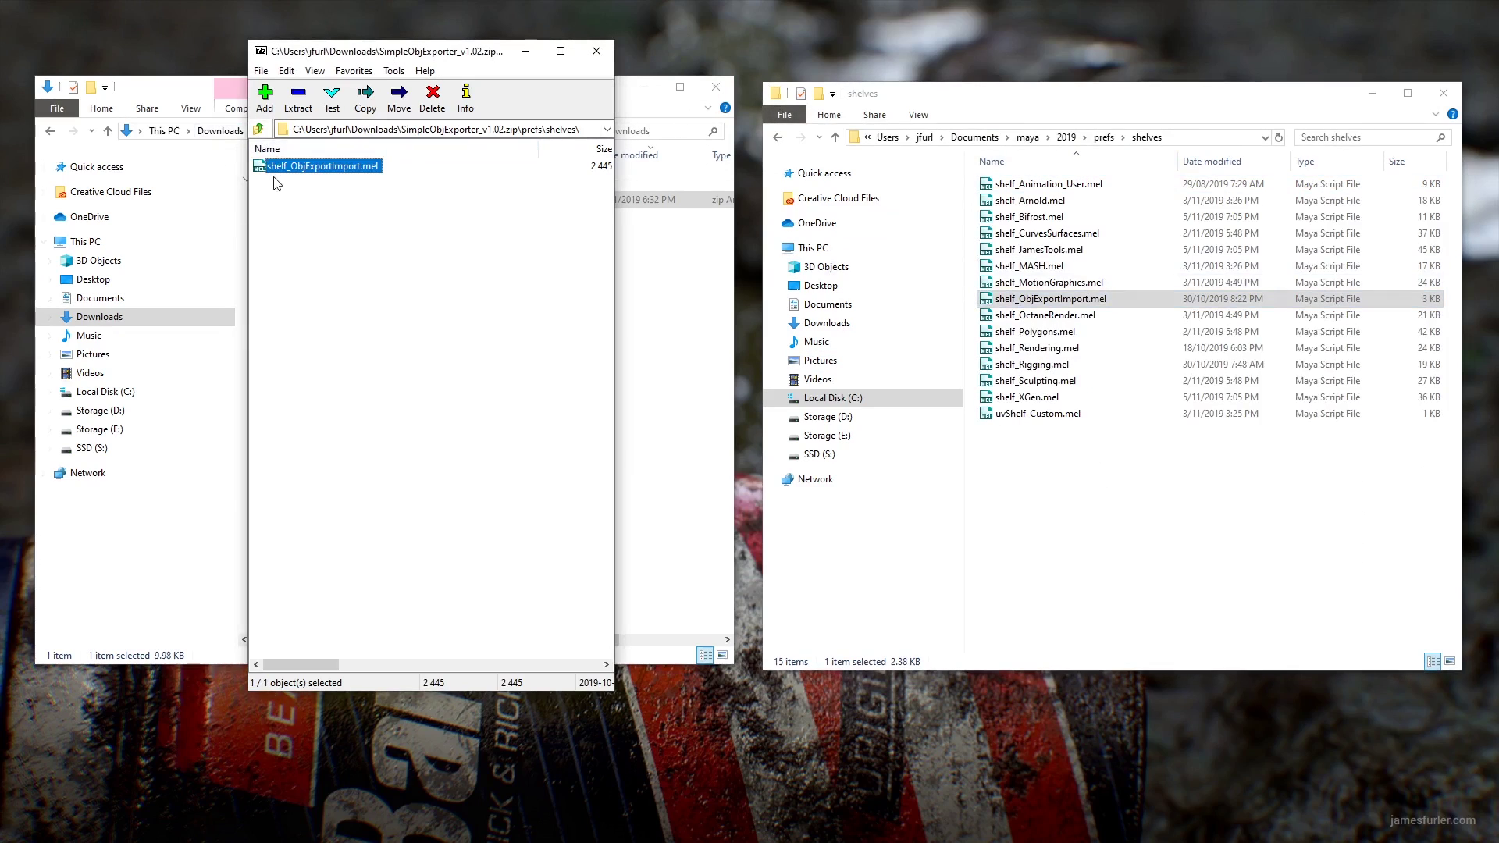
Step: Copy SimpleObjImporter_Shelf_Icon.png and SimpleObjExporter_Shelf_Icon.png from the archive's prefs\icons folder into the maya\2019\prefs\icons folder
left_click(260, 128)
double_click(273, 166)
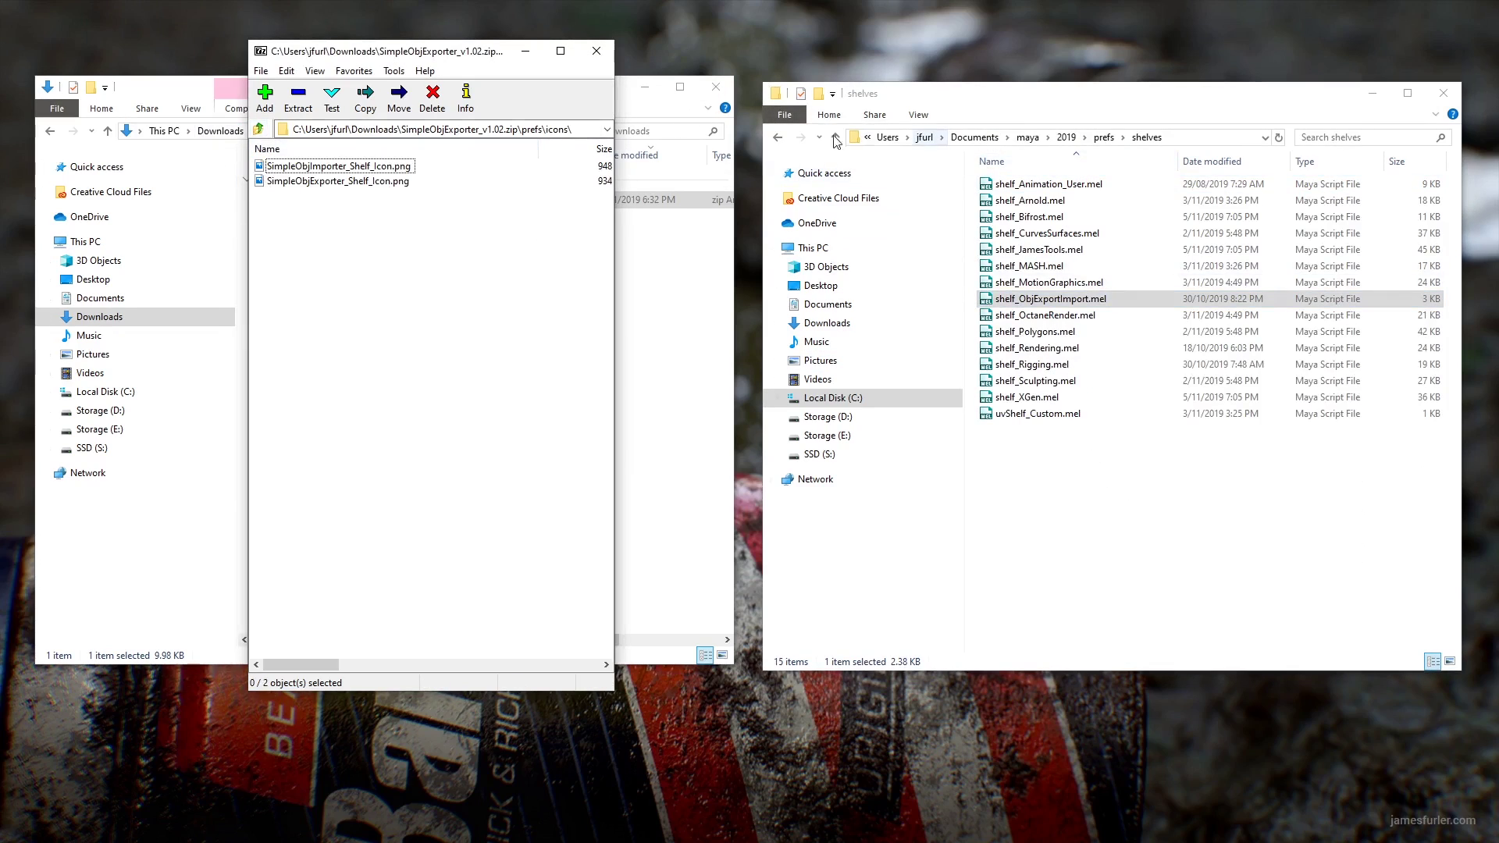
left_click(1103, 138)
double_click(1015, 200)
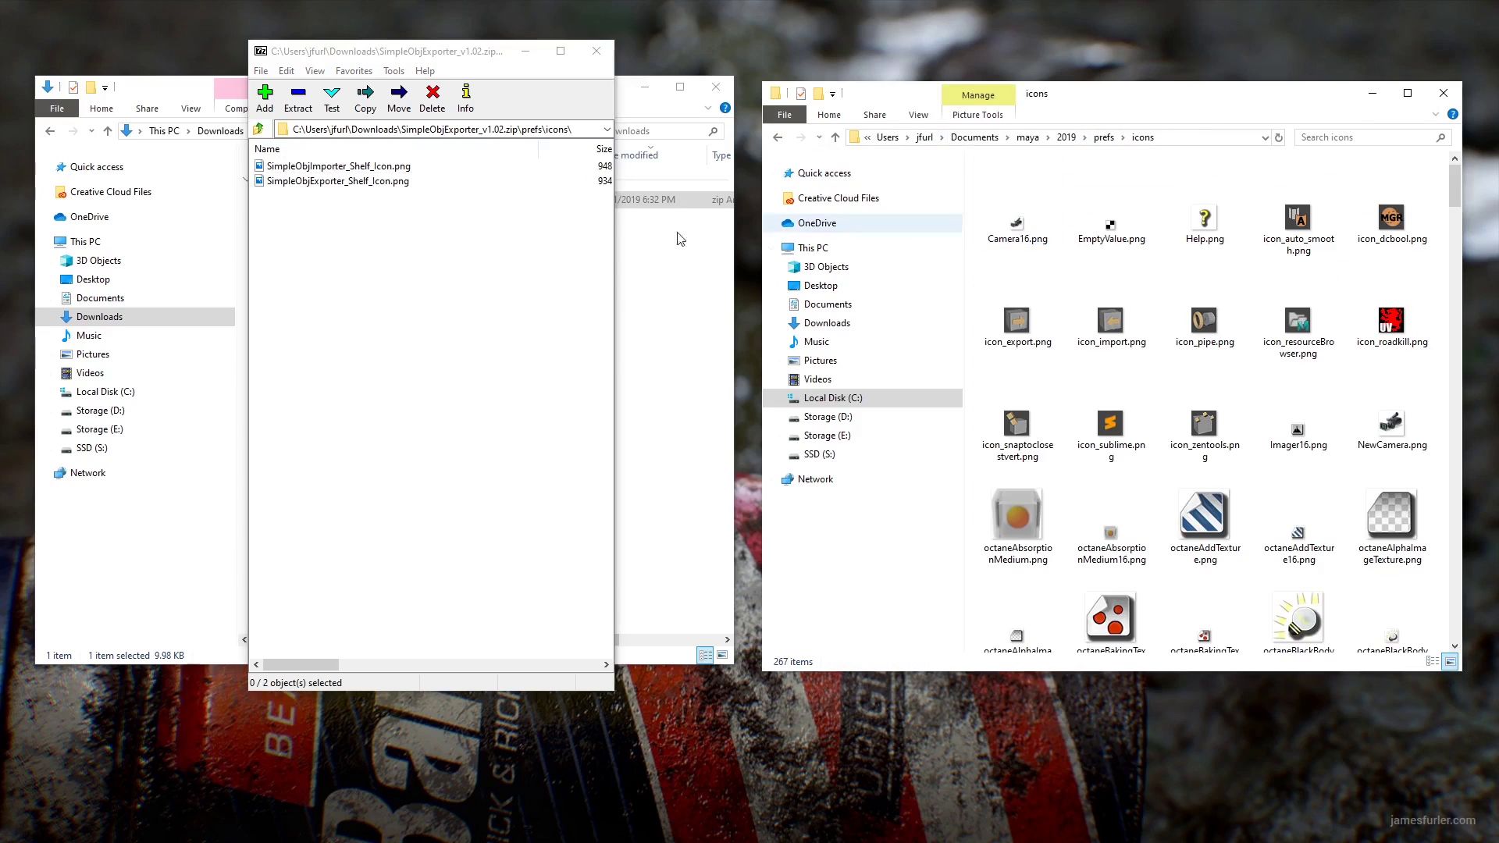
left_click(292, 169)
left_click(298, 185, "shift")
left_click_drag(328, 167, 1164, 367)
scroll(1319, 495, "down", 2)
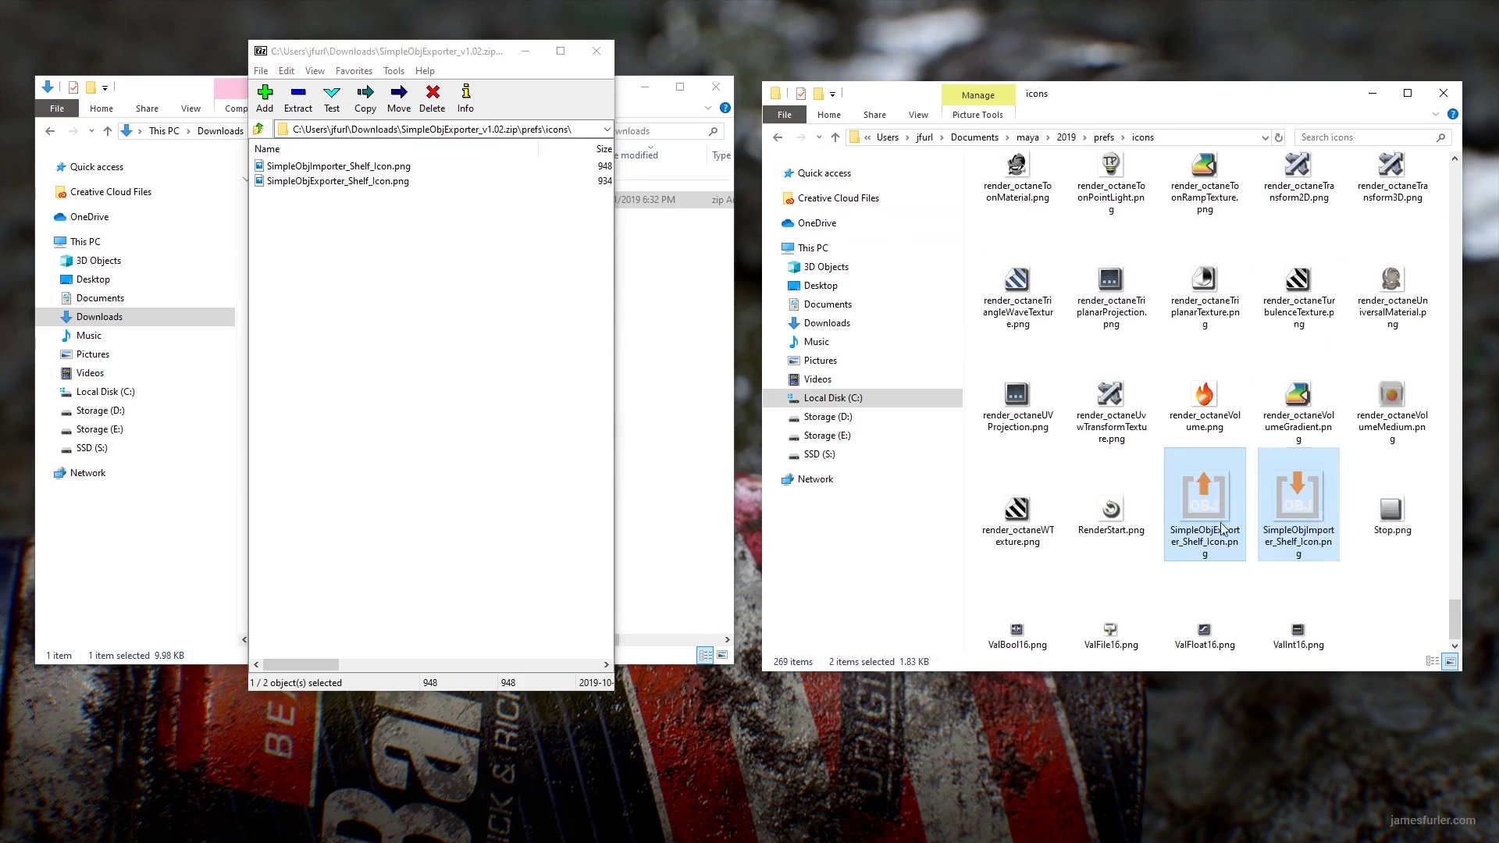
left_click(548, 337)
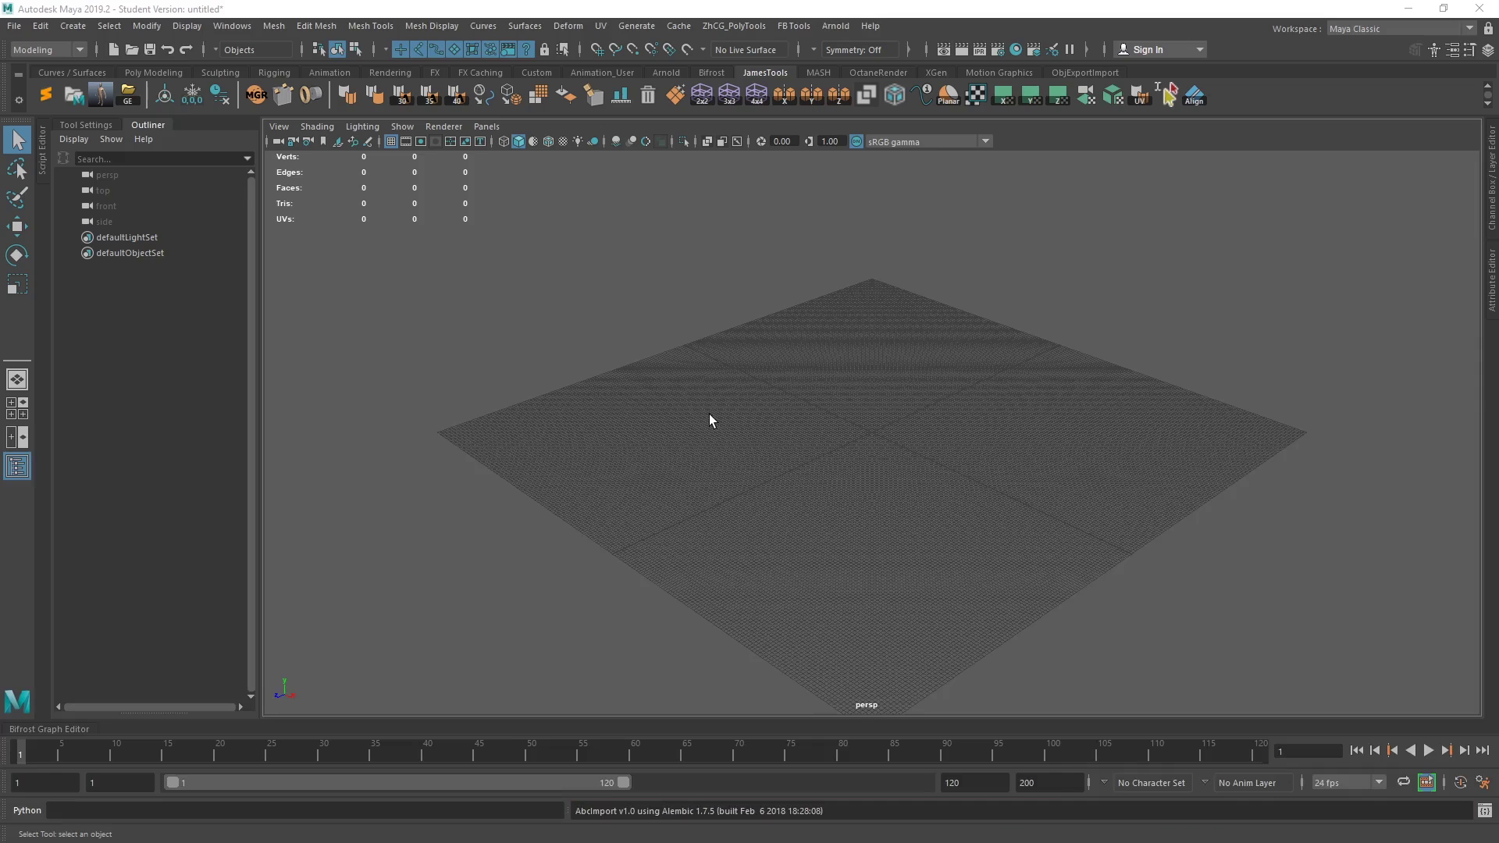
Step: In the relaunched Maya, display the ObjExportImport shelf
left_click(709, 414)
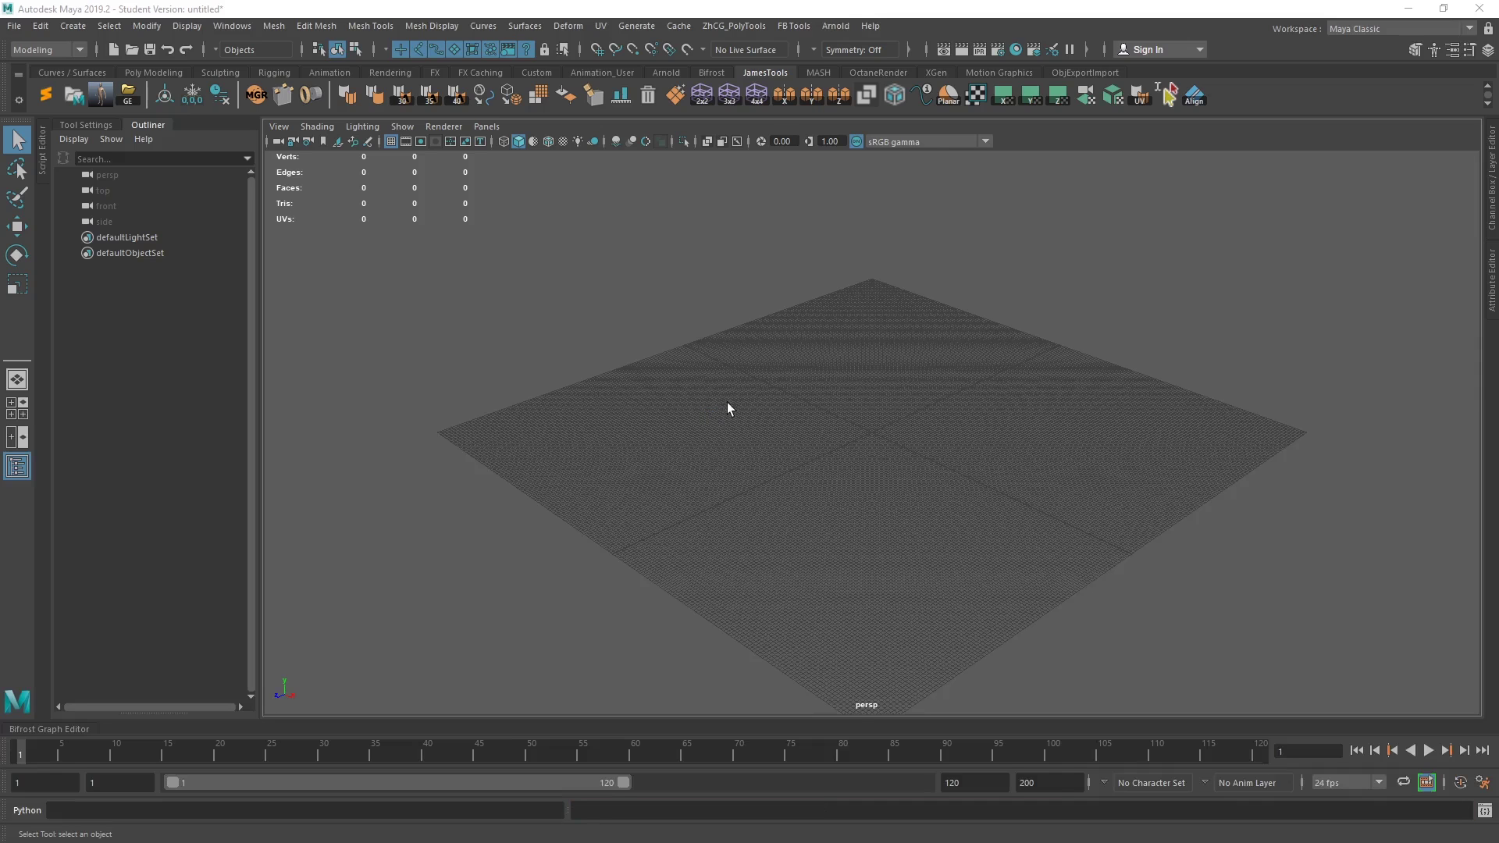
left_click_drag(729, 409, 693, 415, "alt")
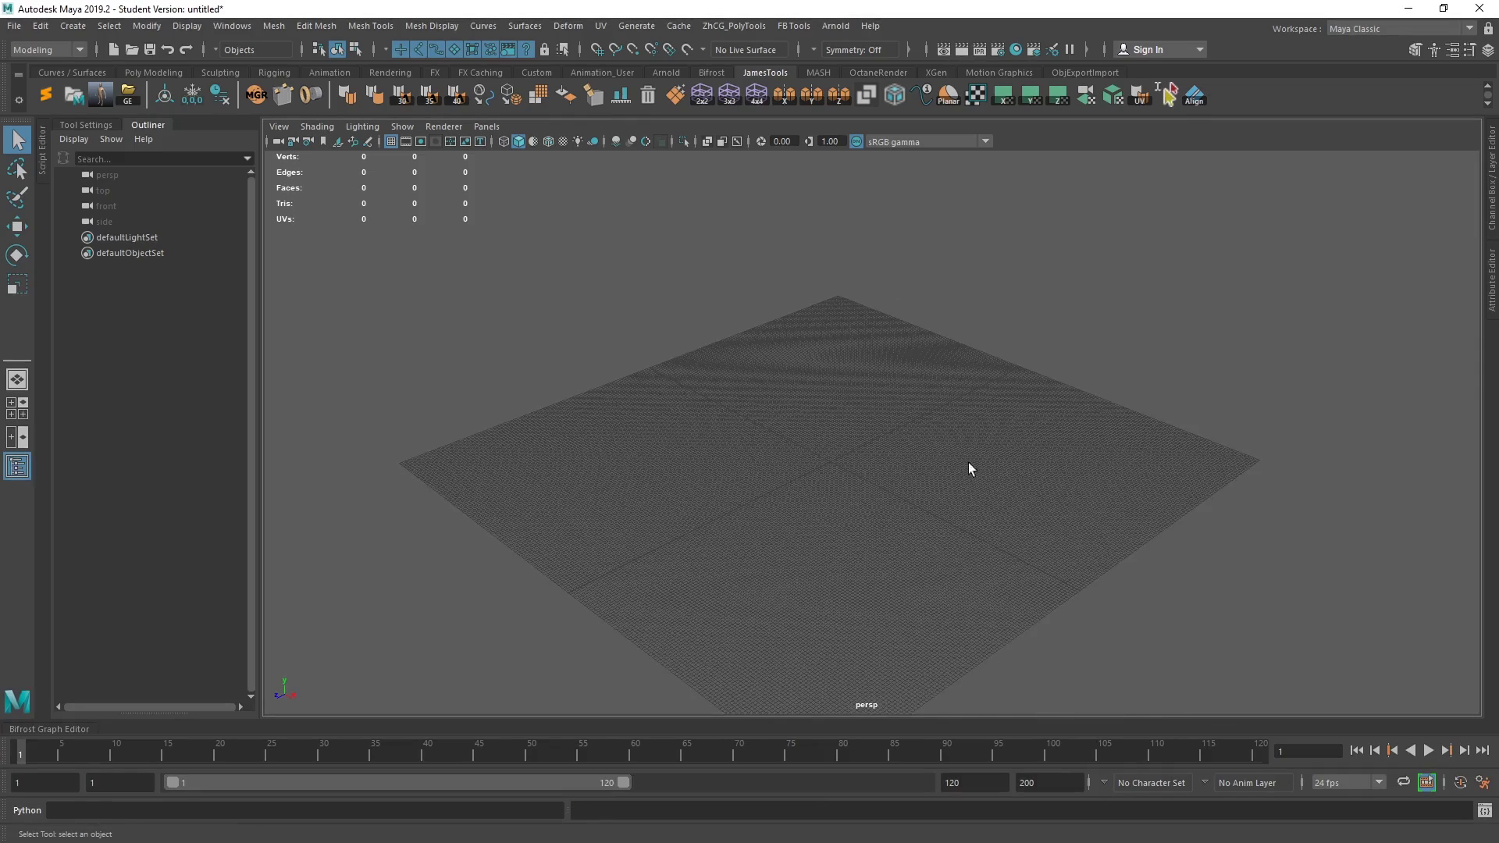
left_click(1084, 74)
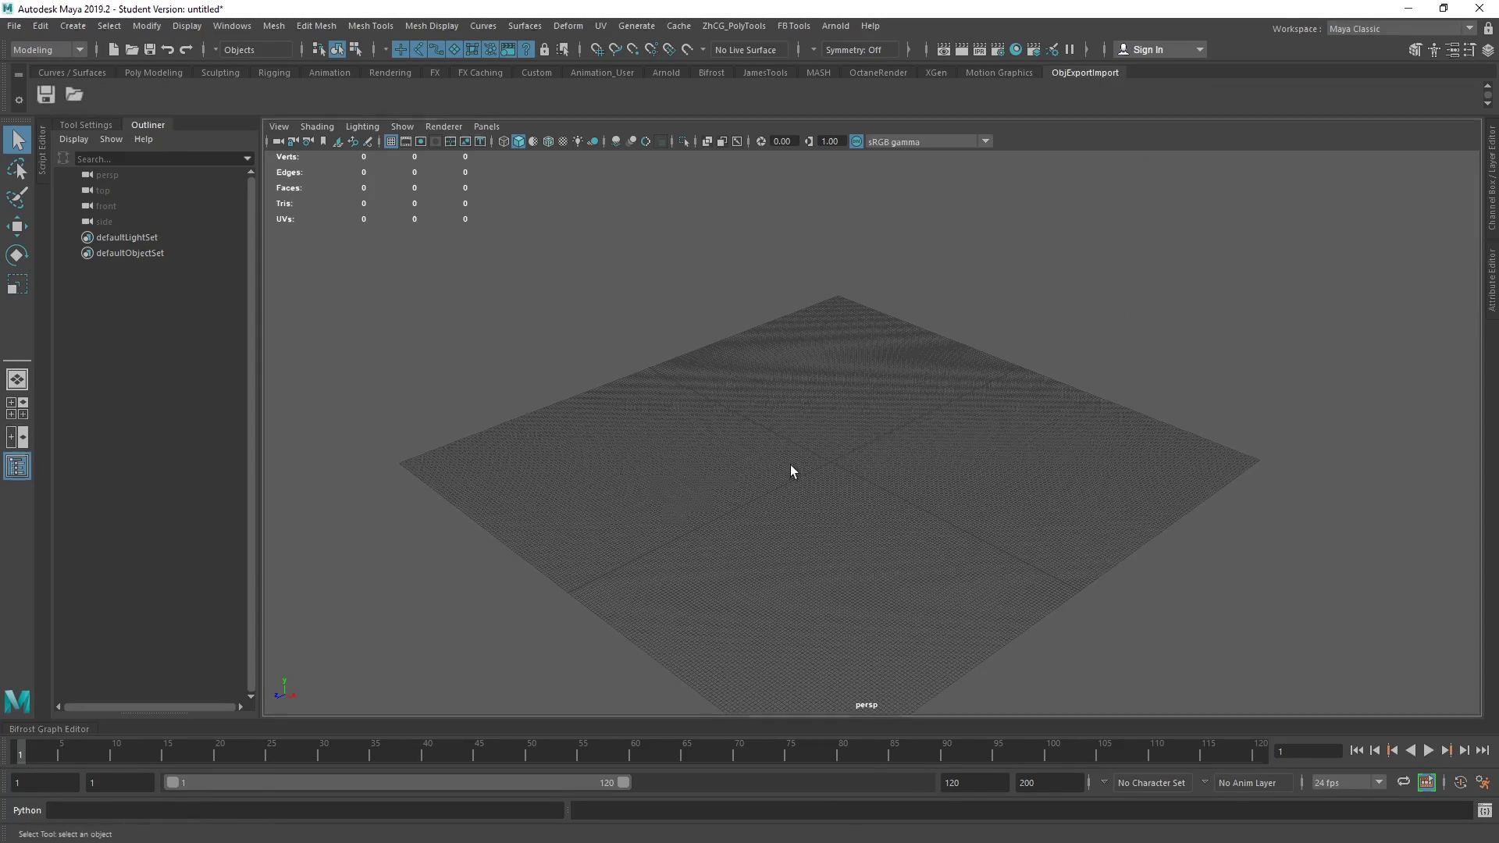
middle_click_drag(789, 462, 781, 437, "alt")
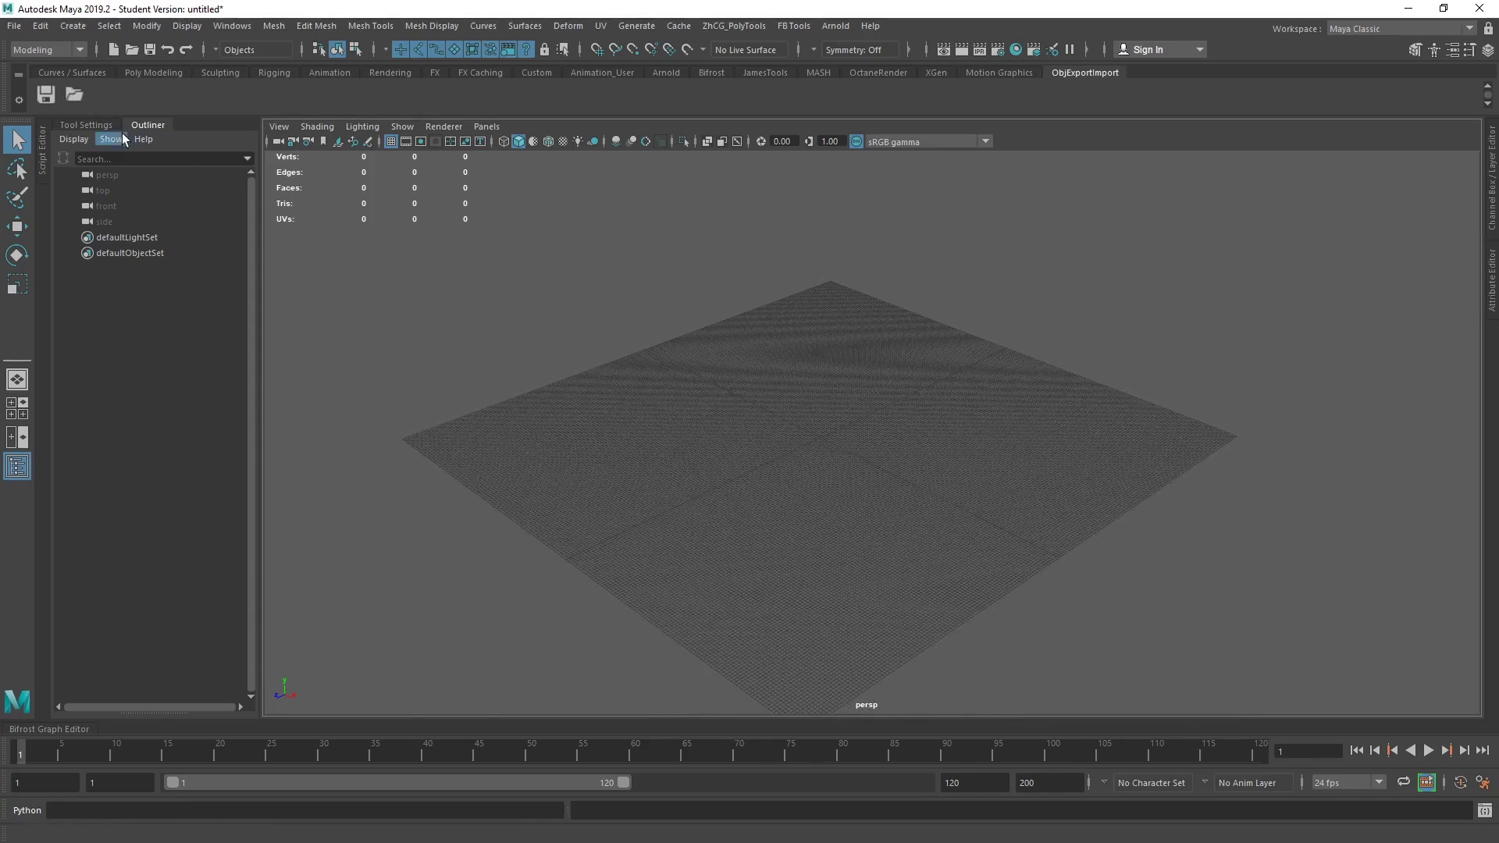
Step: Set the SimpleObjExport shelf button's icon to SimpleObjExporter_Shelf_Icon.png from the maya\2019\prefs\icons folder
right_click(45, 100)
left_click(74, 122)
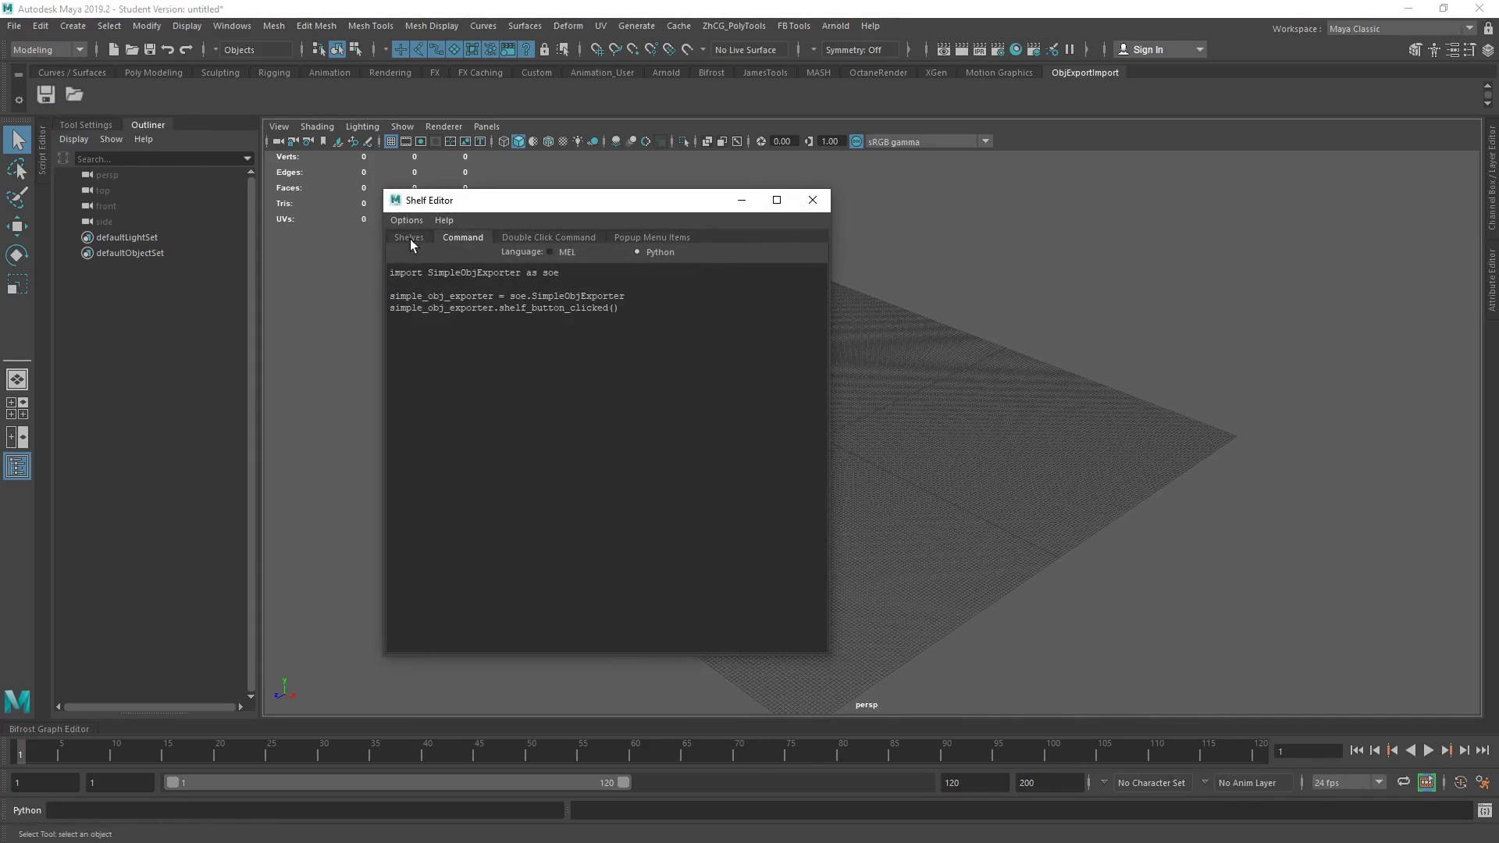
left_click(409, 239)
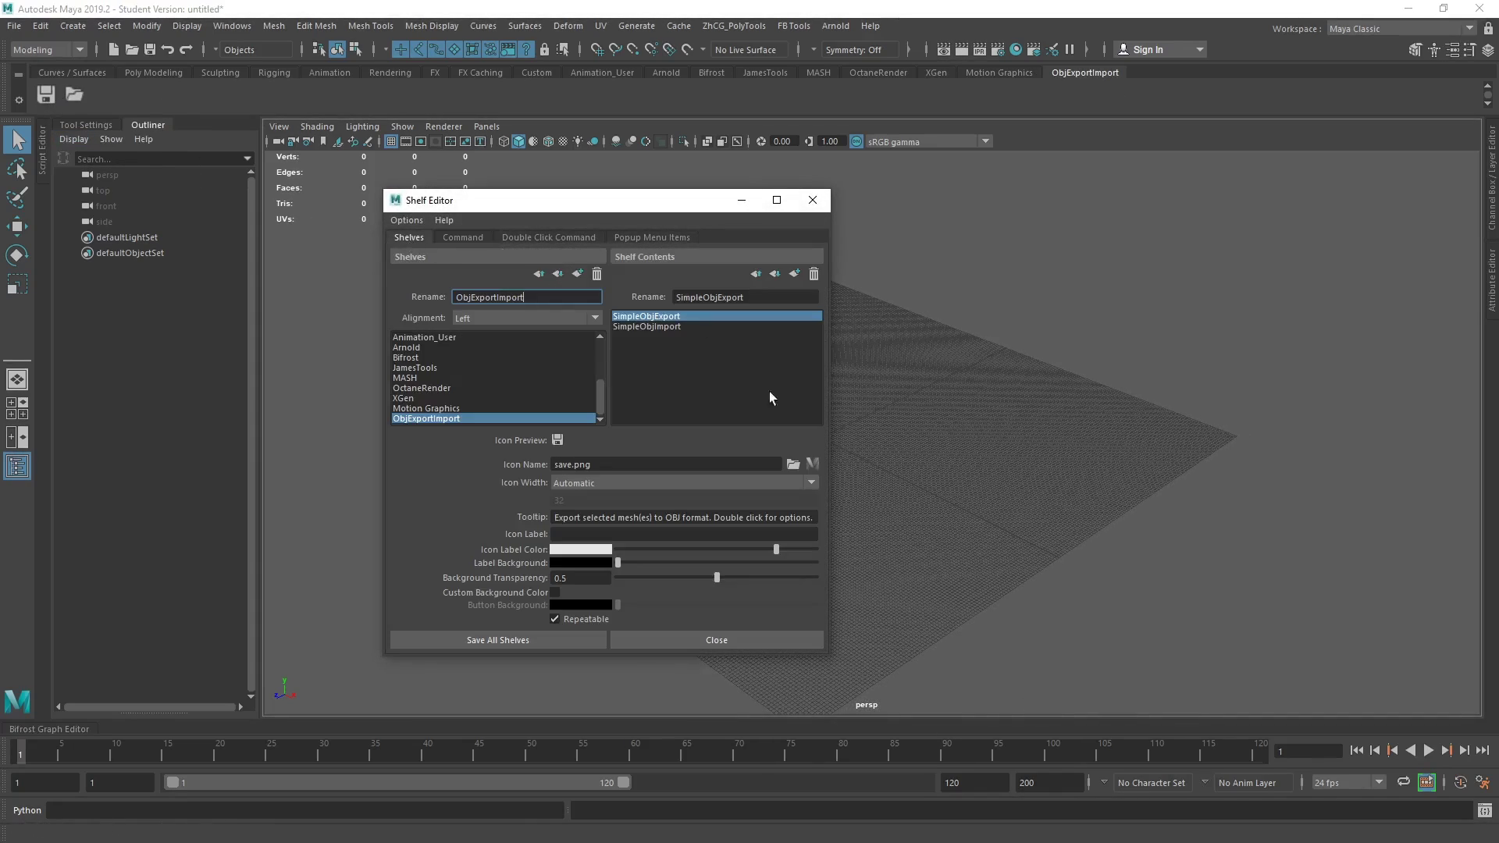
left_click(791, 463)
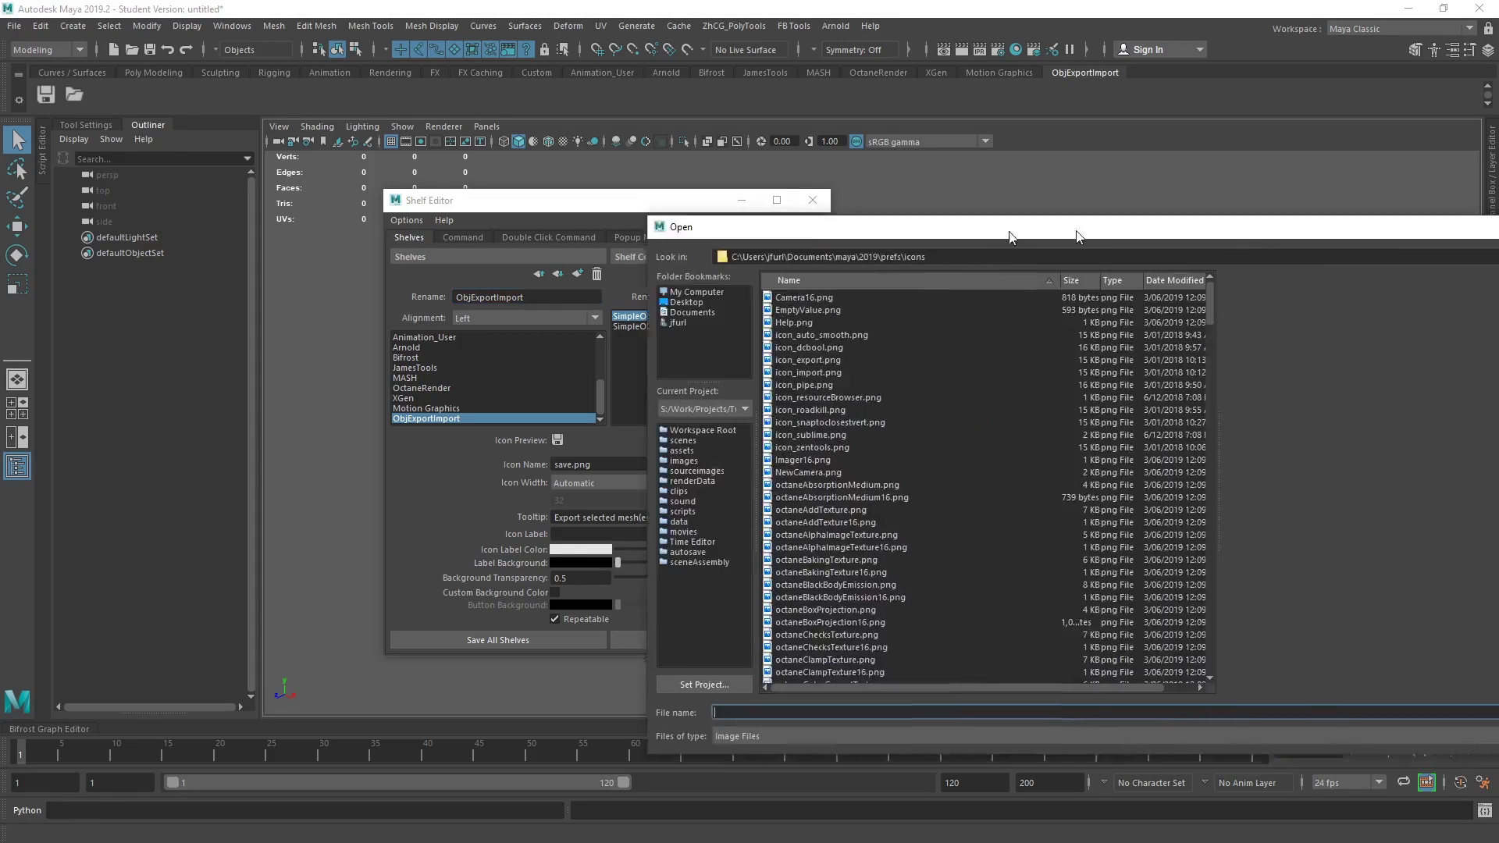
left_click_drag(965, 237, 824, 237)
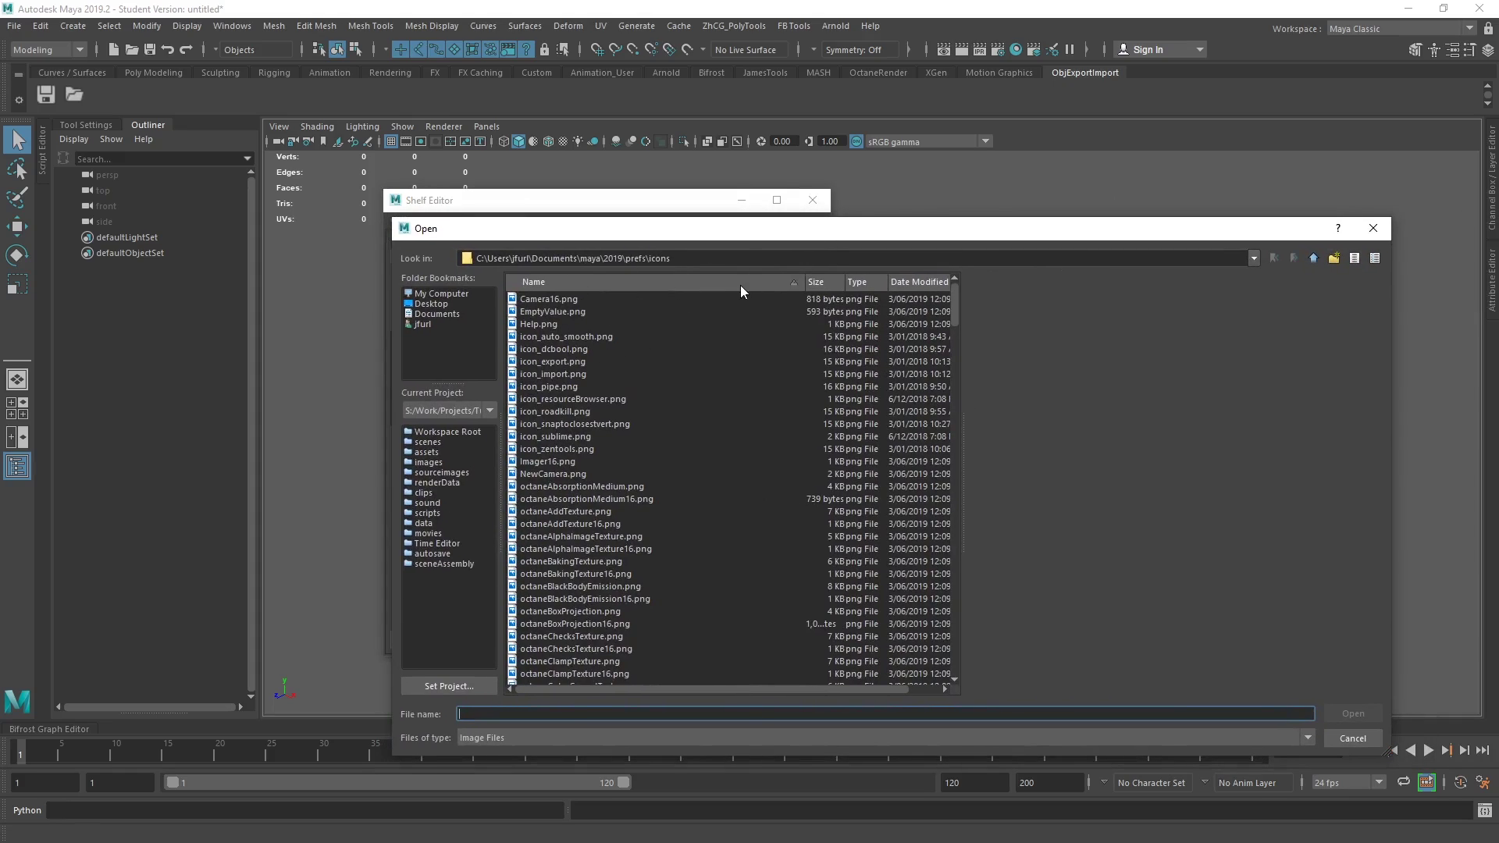
left_click(913, 285)
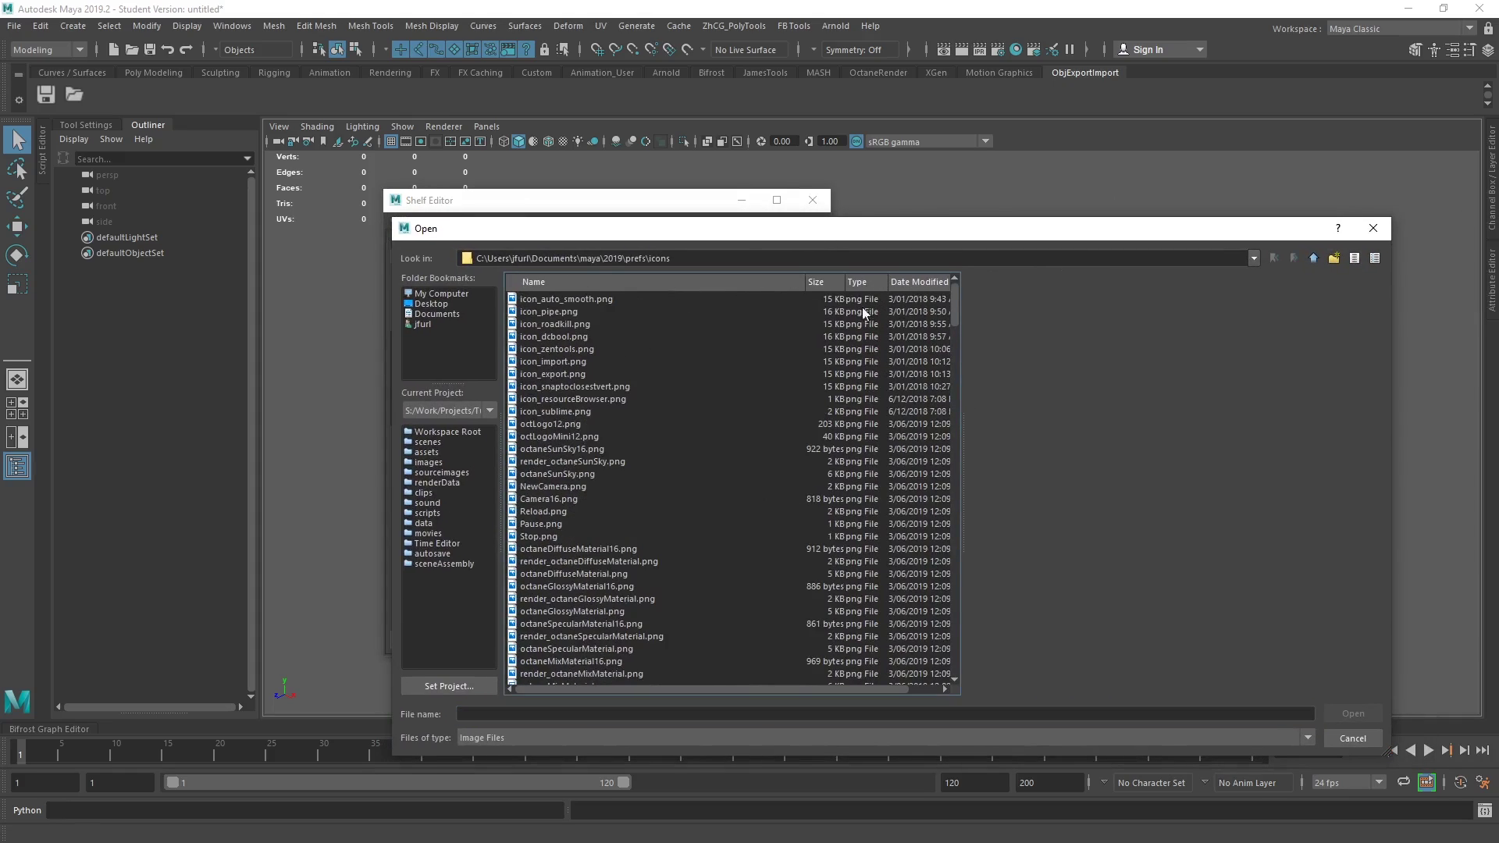
left_click(737, 284)
scroll(739, 396, "down", 10)
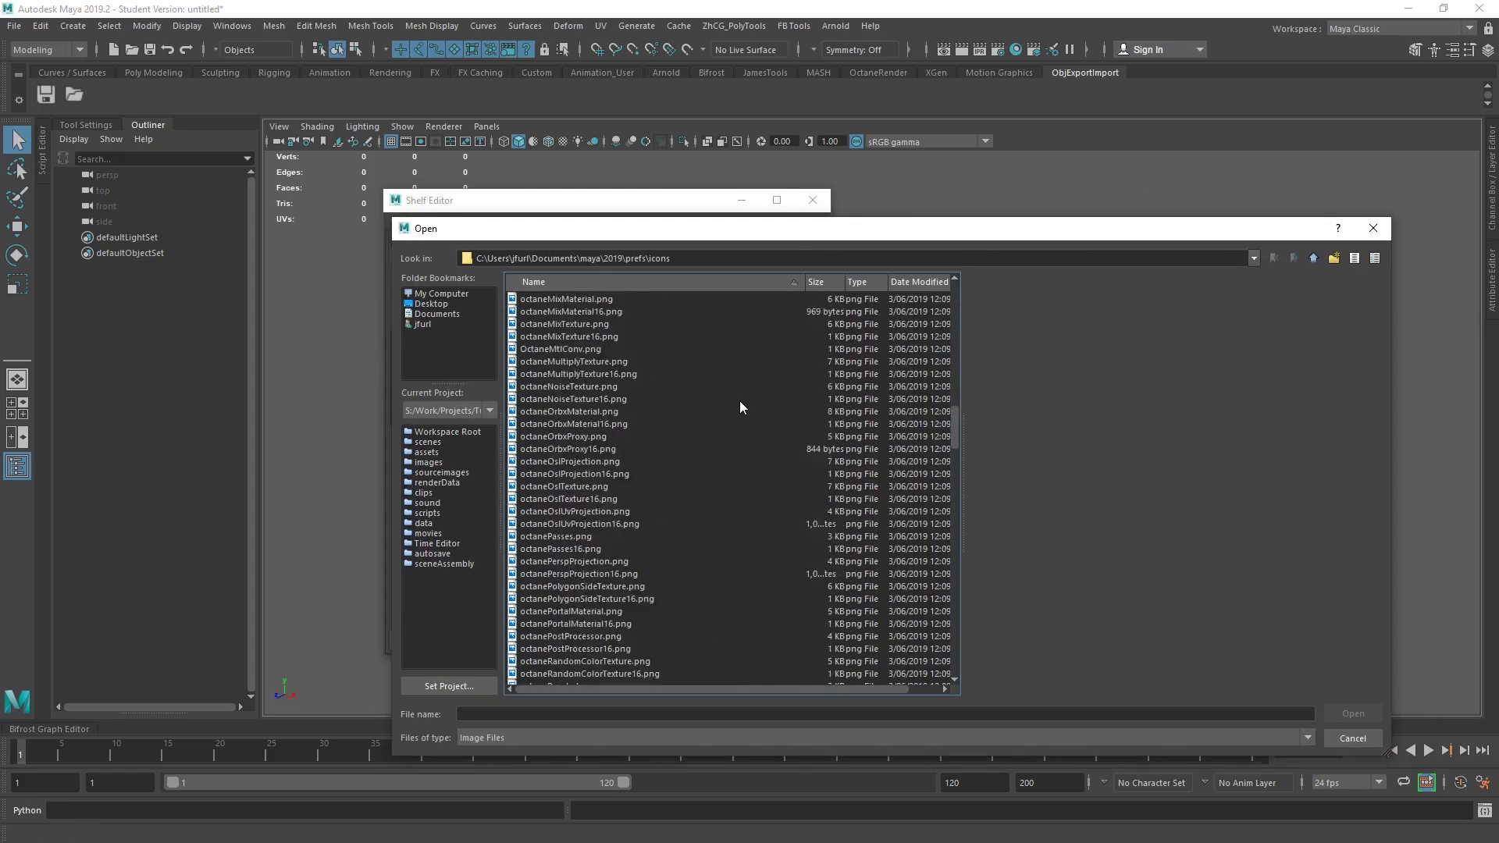
scroll(738, 400, "down", 20)
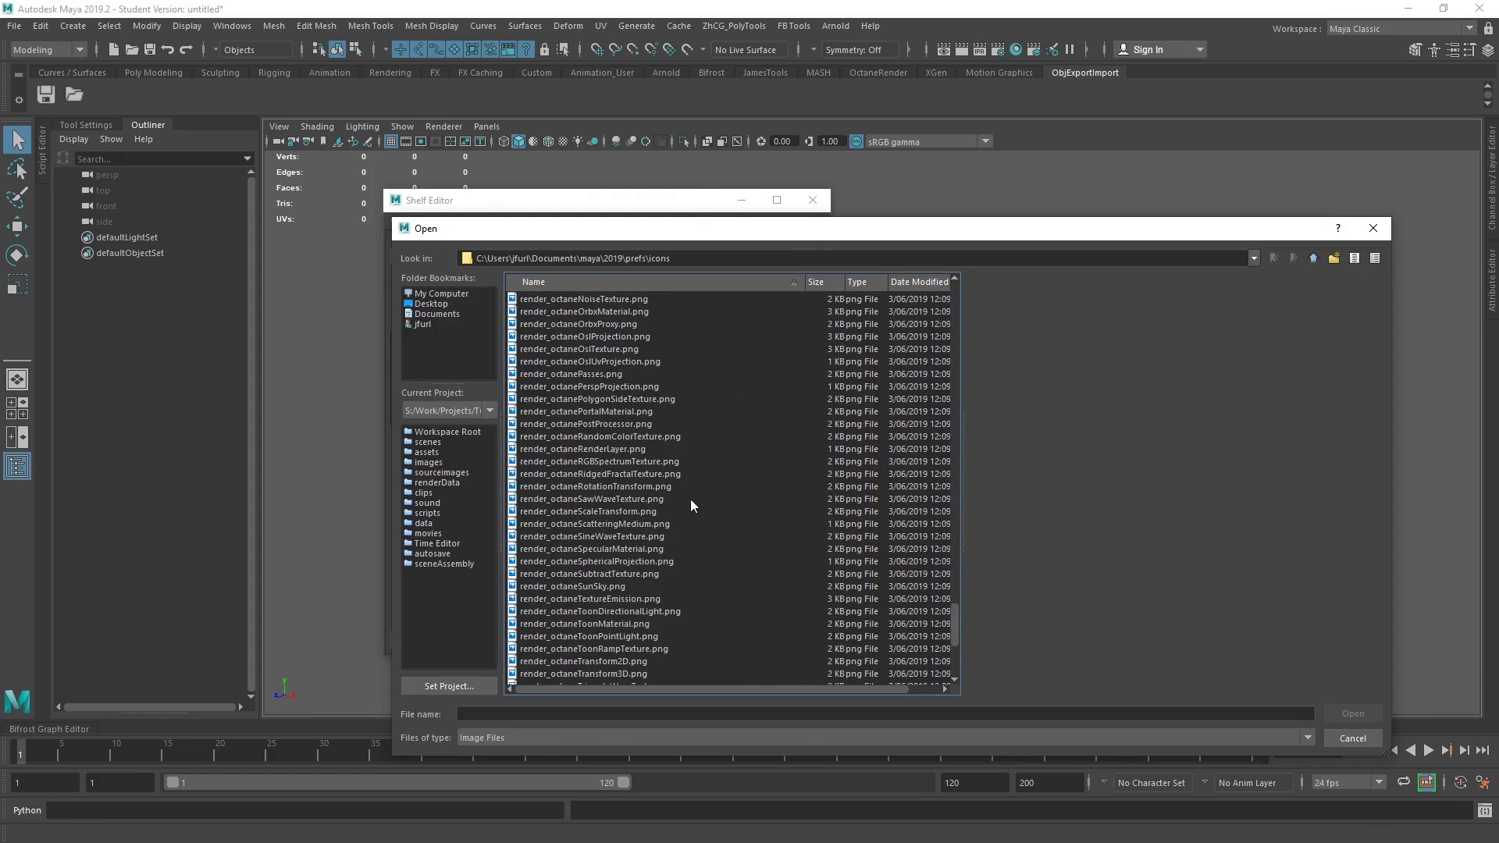
scroll(690, 500, "down", 6)
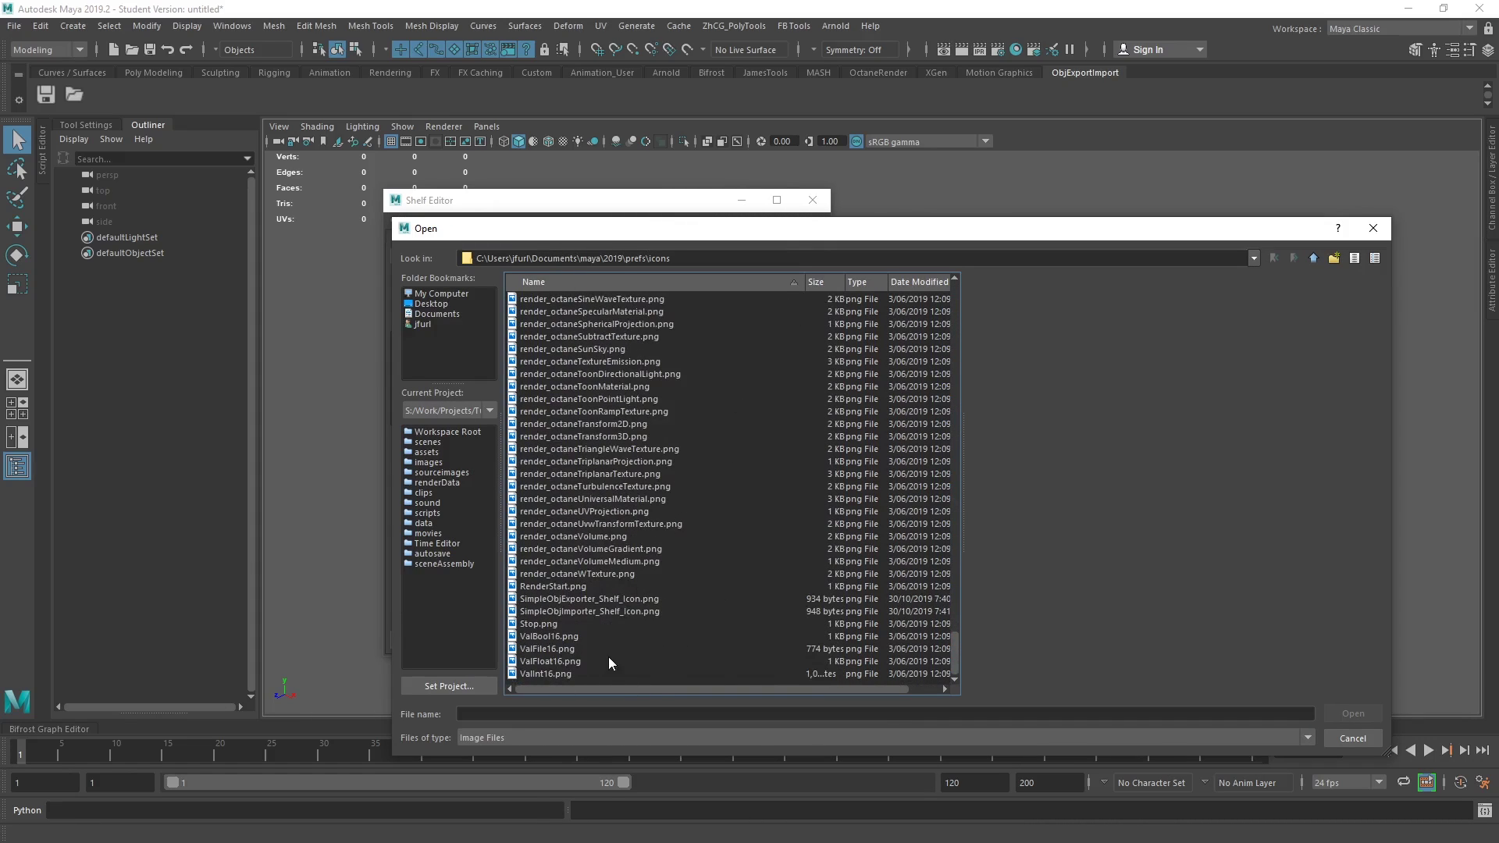
left_click(599, 599)
left_click_drag(686, 231, 822, 197)
left_click_drag(1291, 200, 1151, 195)
left_click(1388, 678)
Step: Set the SimpleObjImport shelf button's icon to SimpleObjImporter_Shelf_Icon.png and save all shelves
left_click(648, 327)
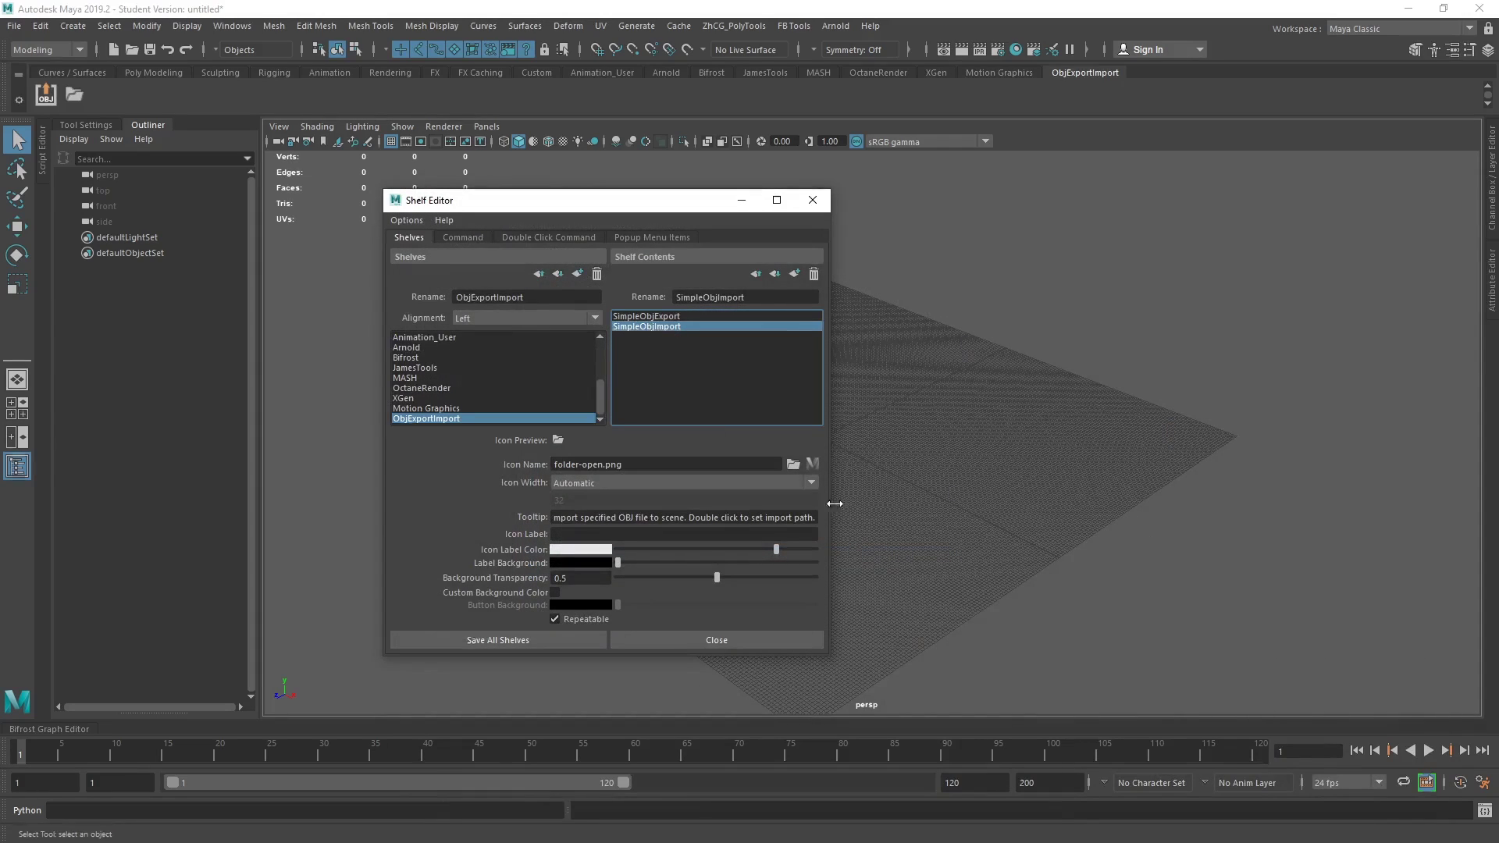
left_click(792, 466)
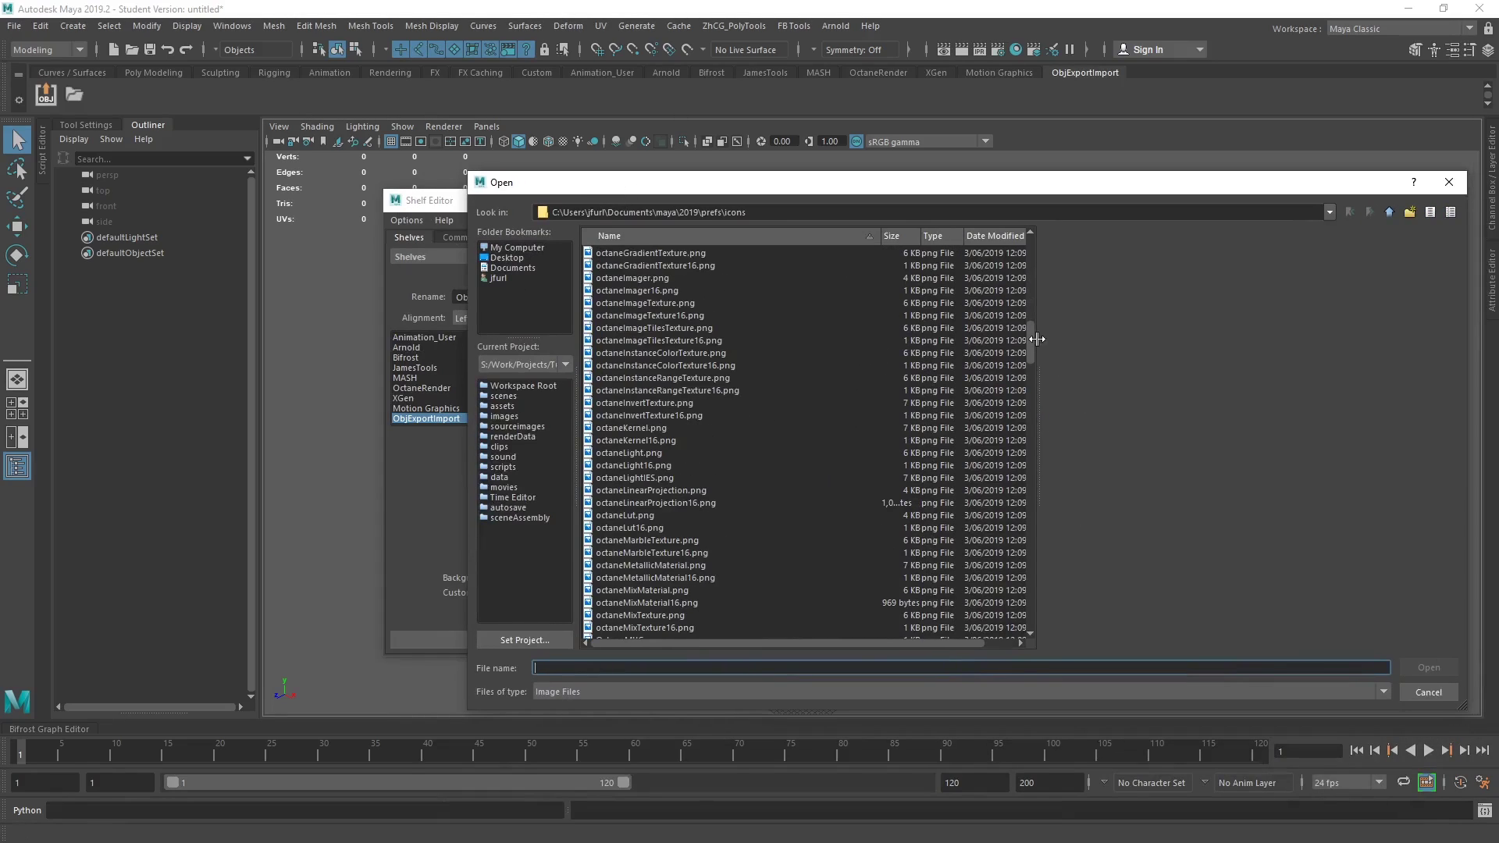
left_click_drag(1037, 339, 1060, 637)
left_click(708, 565)
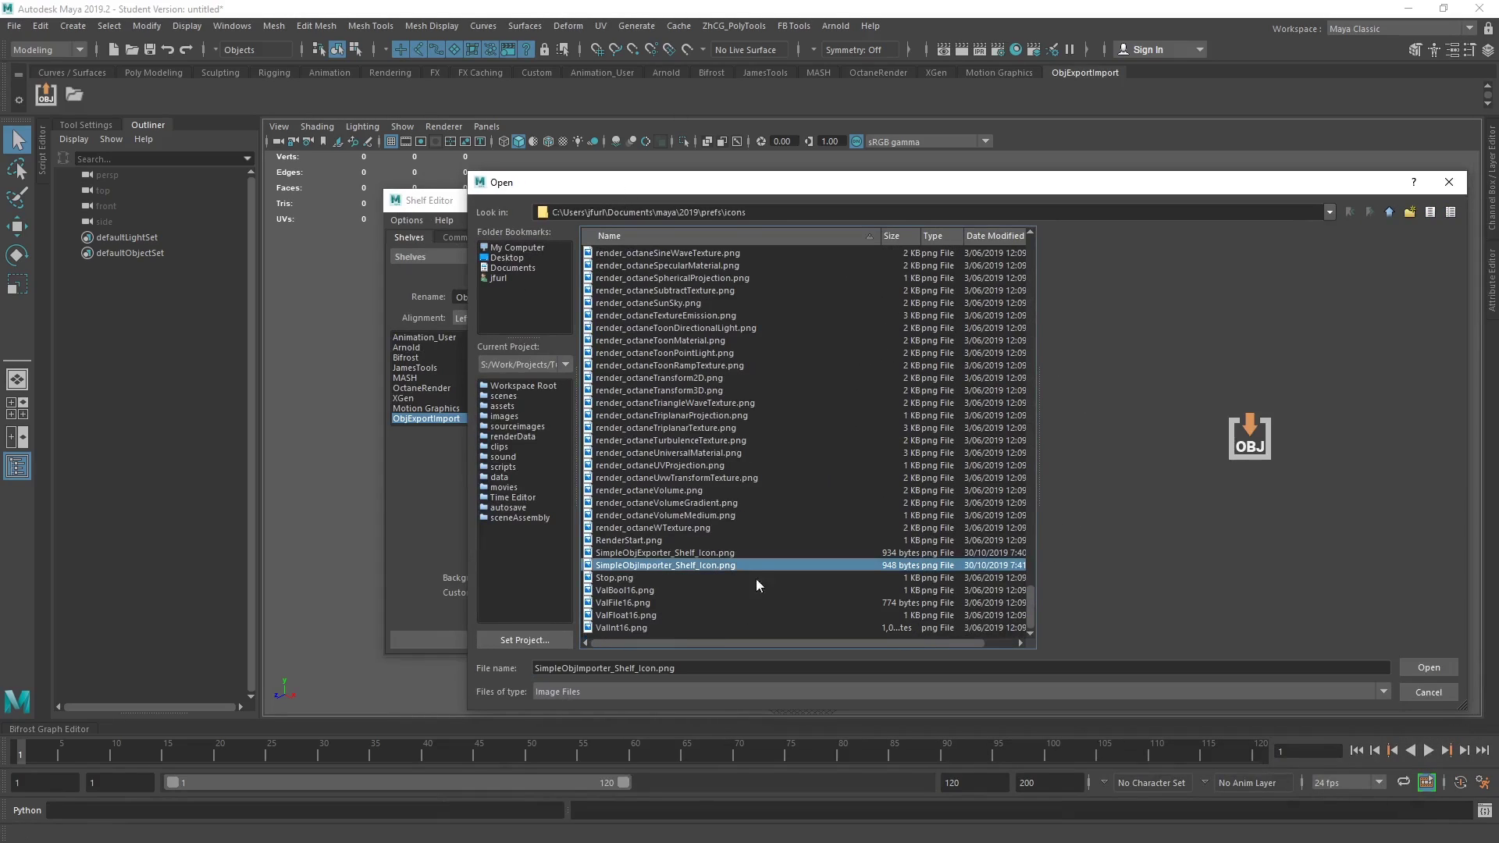
left_click(1429, 667)
left_click(670, 373)
left_click(545, 640)
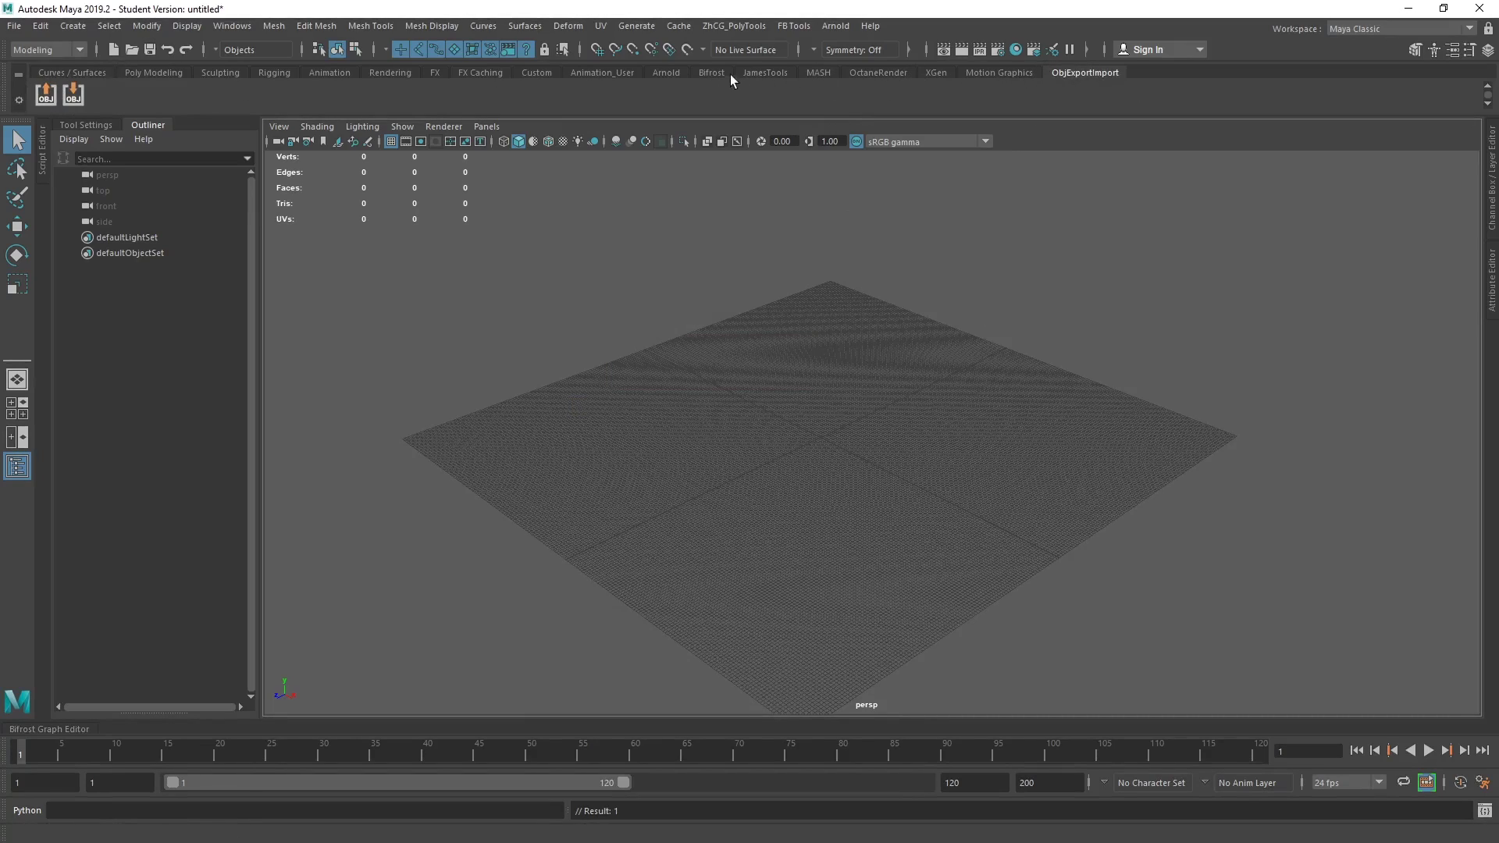
Step: Look over the existing tools on the JamesTools shelf
left_click(758, 73)
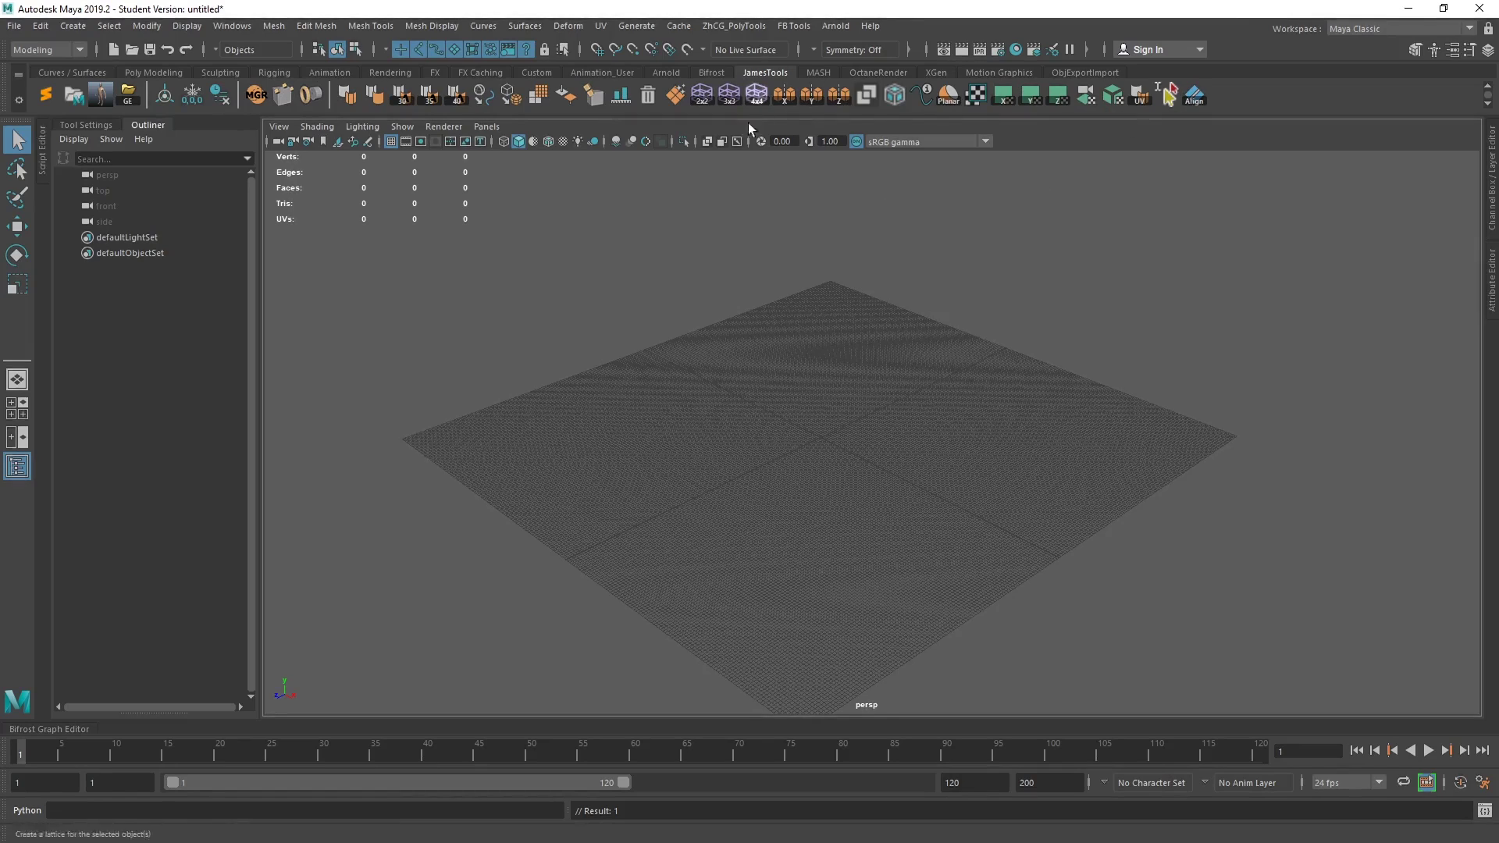
left_click_drag(886, 383, 726, 338, "alt")
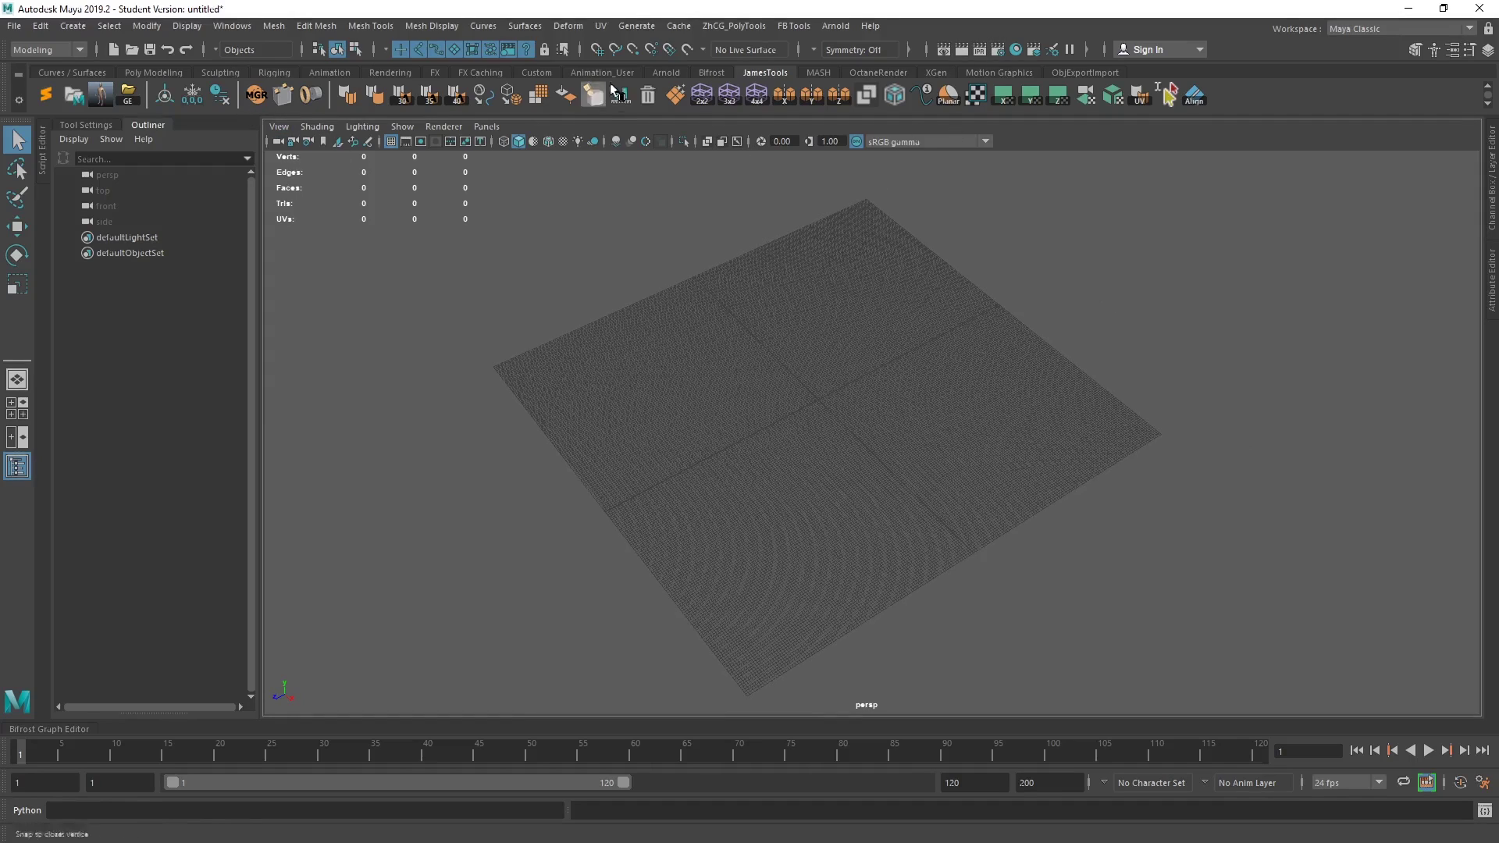
left_click_drag(1054, 294, 1079, 169, "alt")
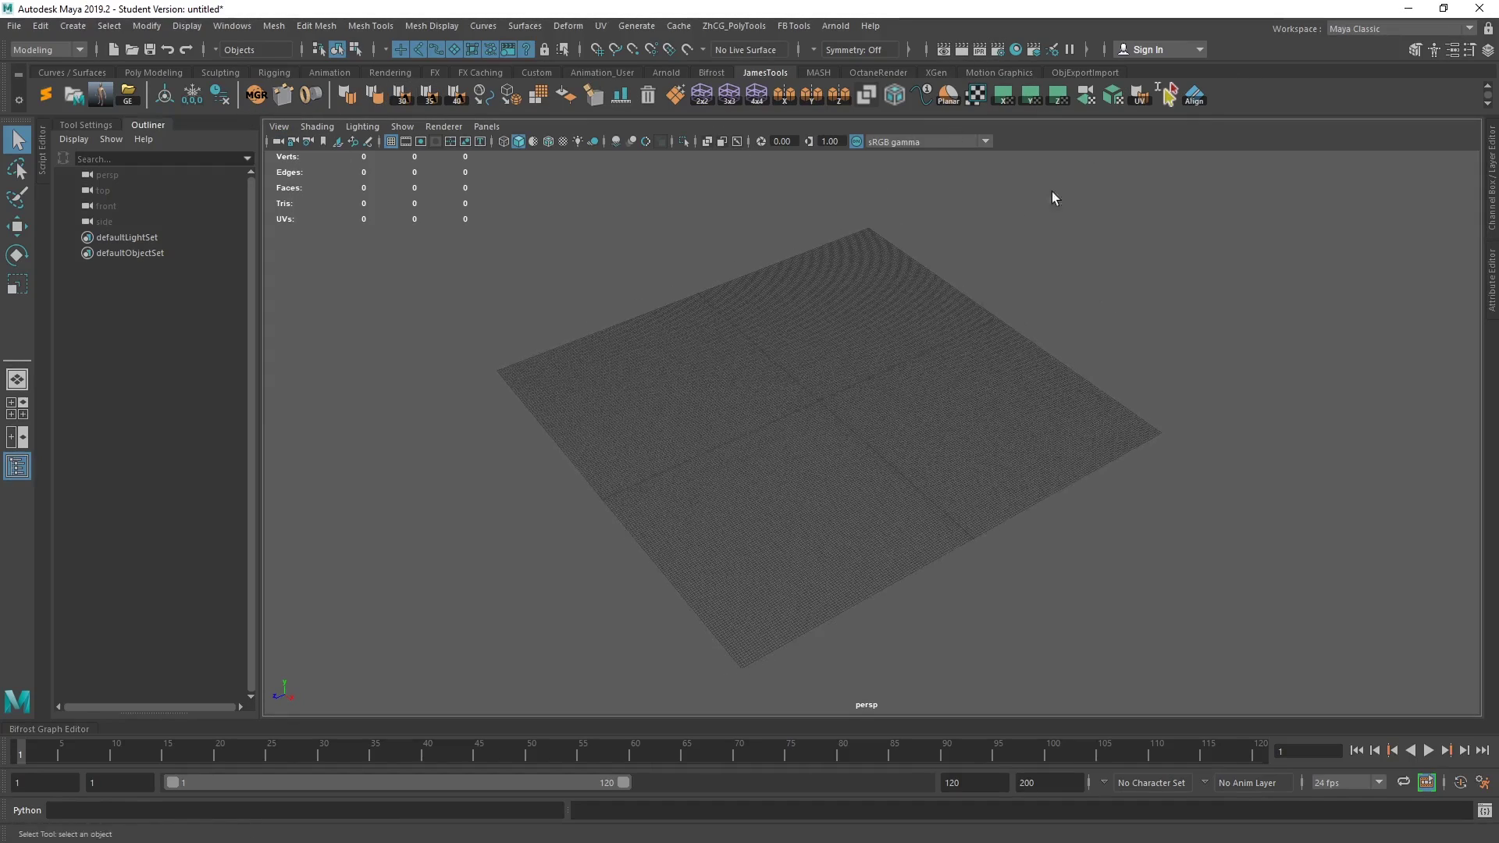
Step: Move the SimpleObjExport and SimpleObjImport buttons from the ObjExportImport shelf to the JamesTools shelf
left_click(1085, 72)
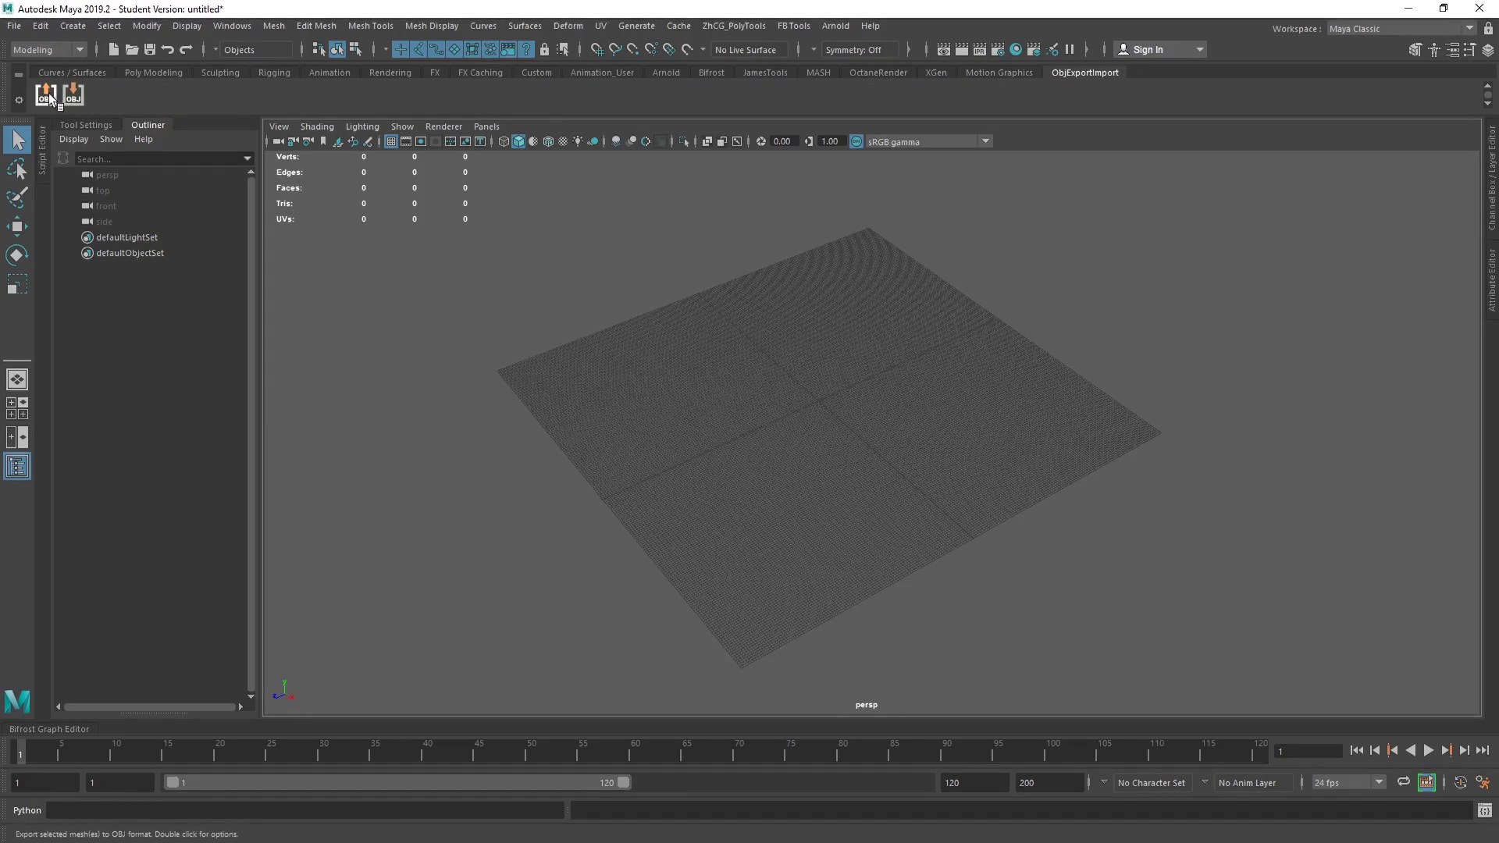
middle_click_drag(47, 96, 44, 97)
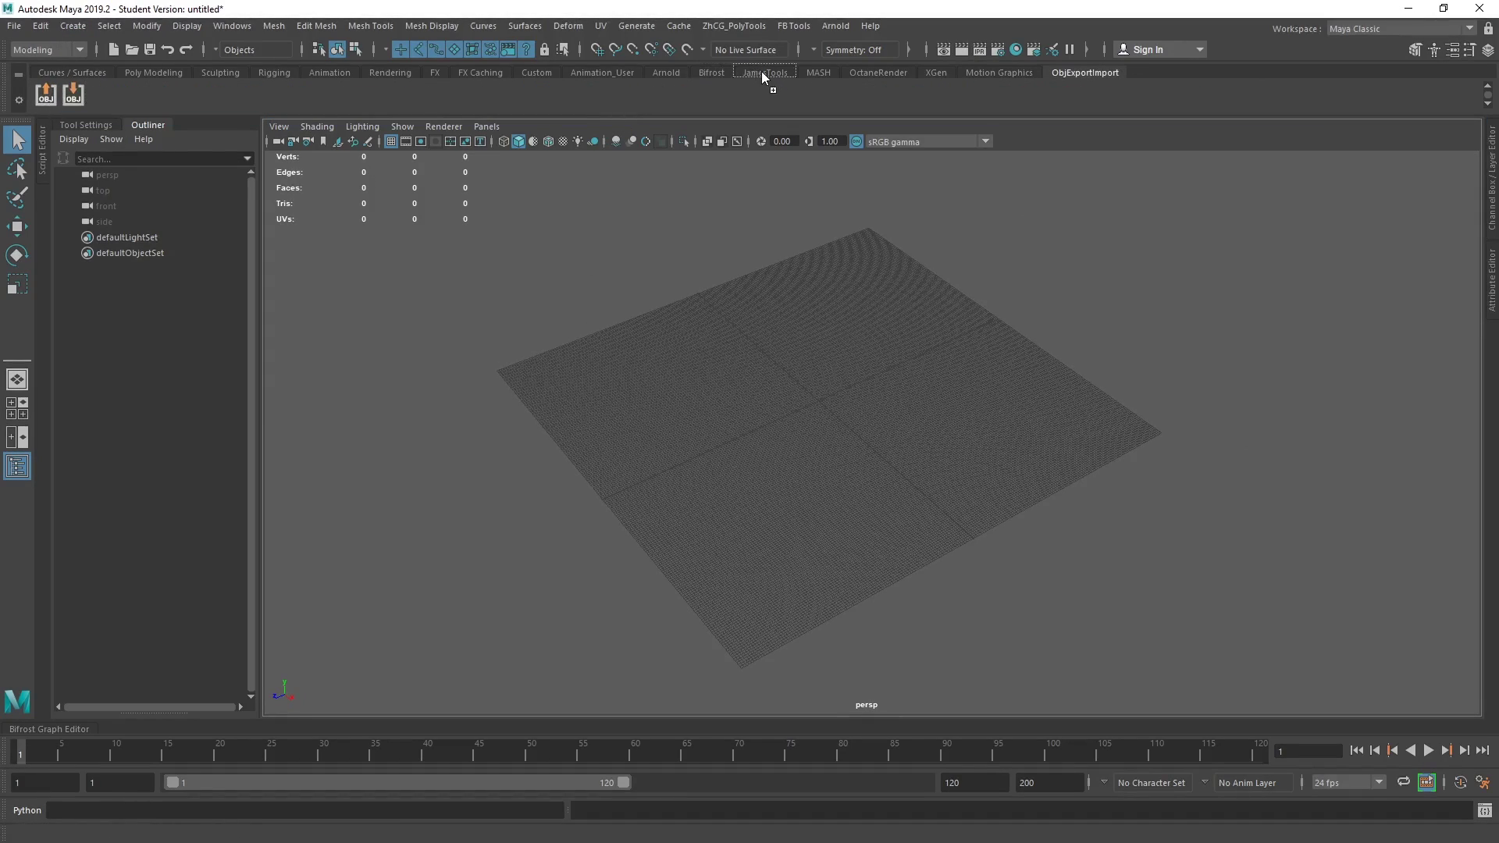
middle_click_drag(761, 71, 761, 72)
middle_click_drag(47, 96, 779, 74)
Step: Delete the emptied ObjExportImport shelf
left_click(18, 100)
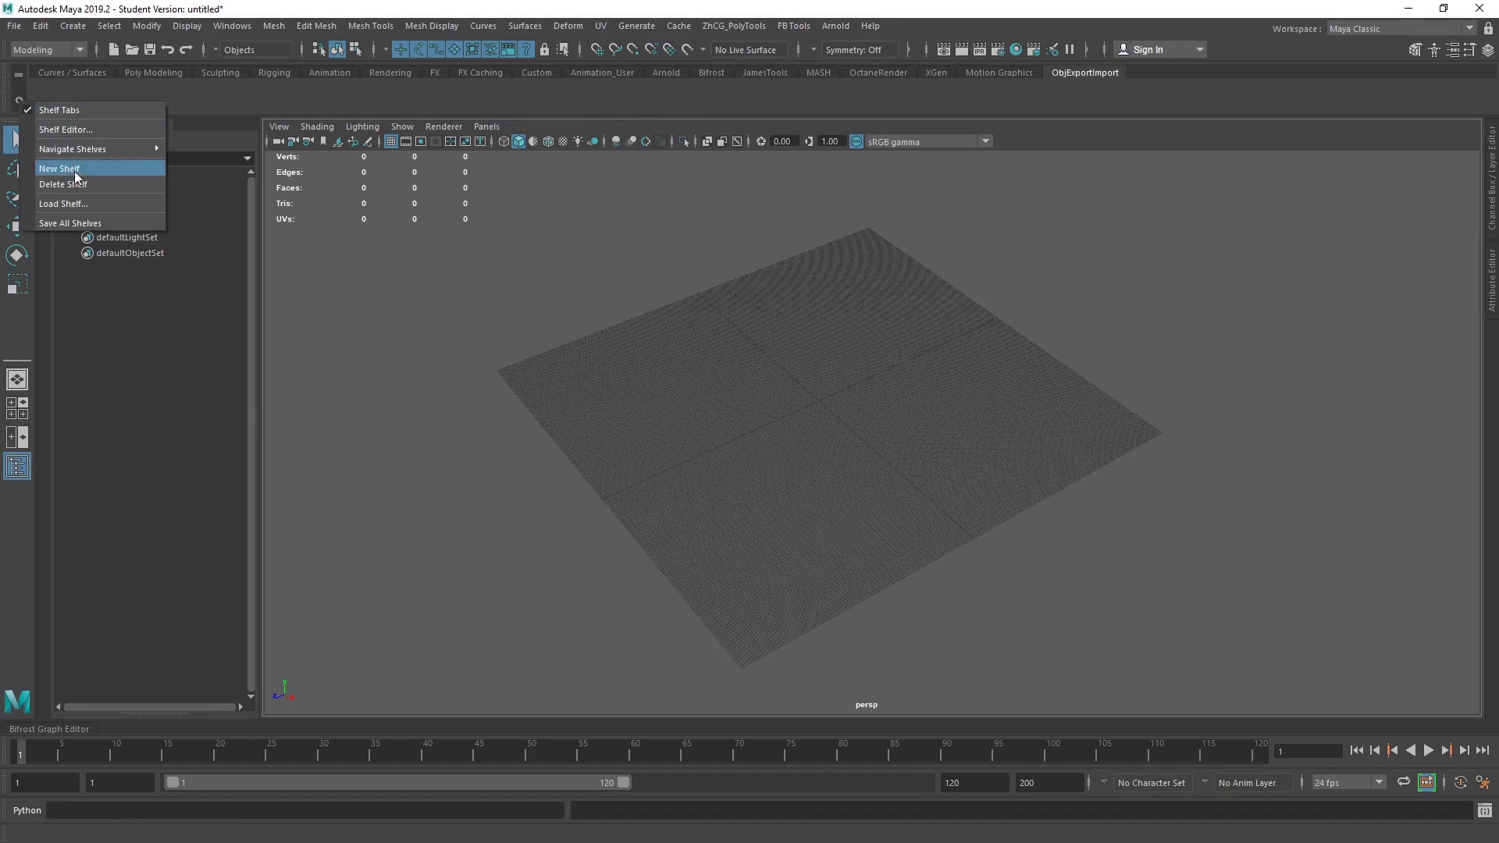
left_click(93, 190)
left_click(726, 434)
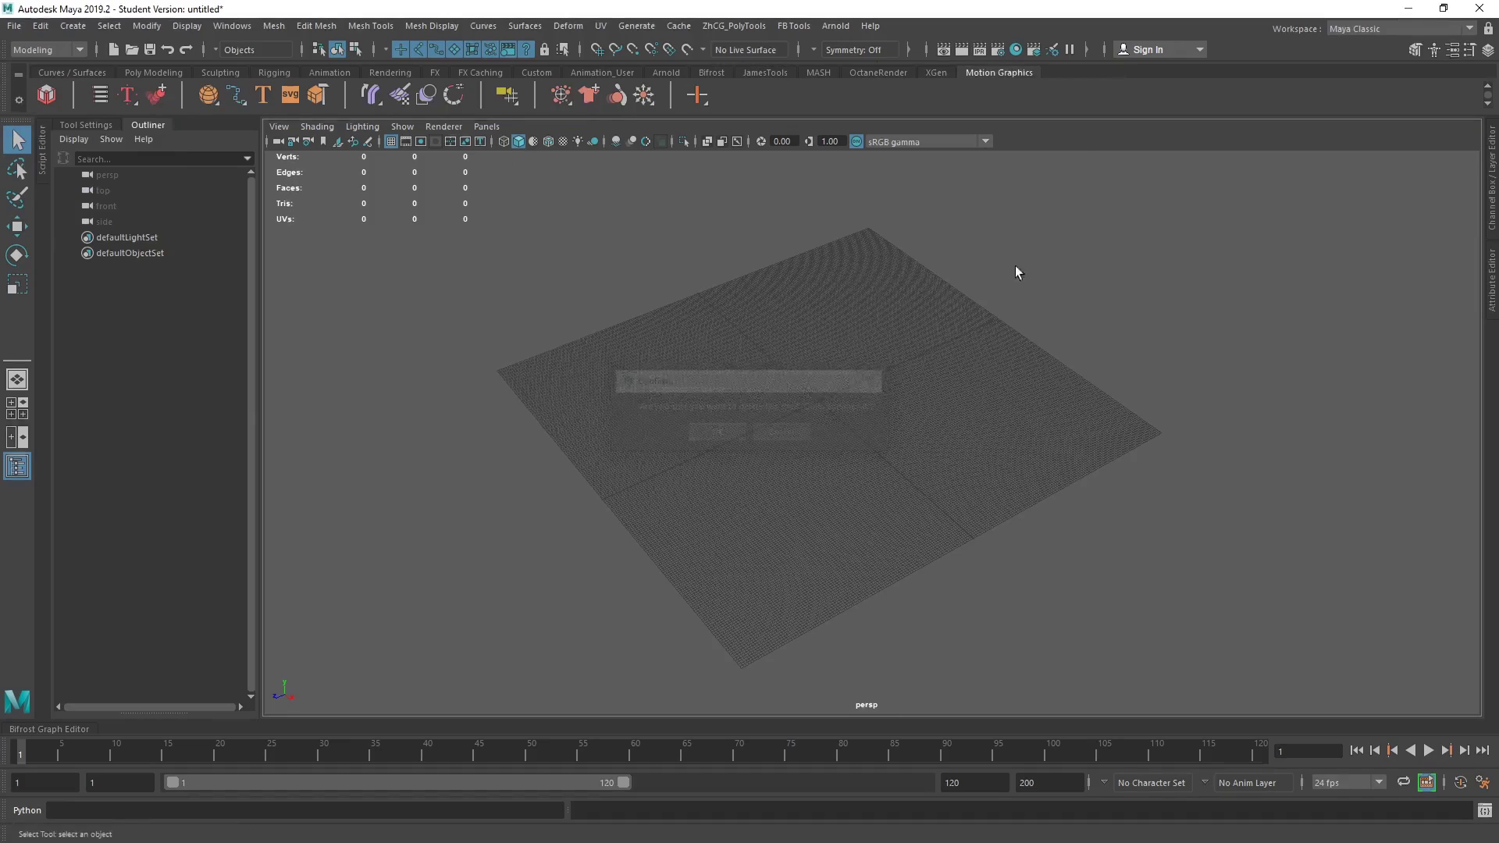
Step: Reorder the JamesTools shelf so the OBJ export and import buttons sit side by side directly after its second button
left_click(764, 73)
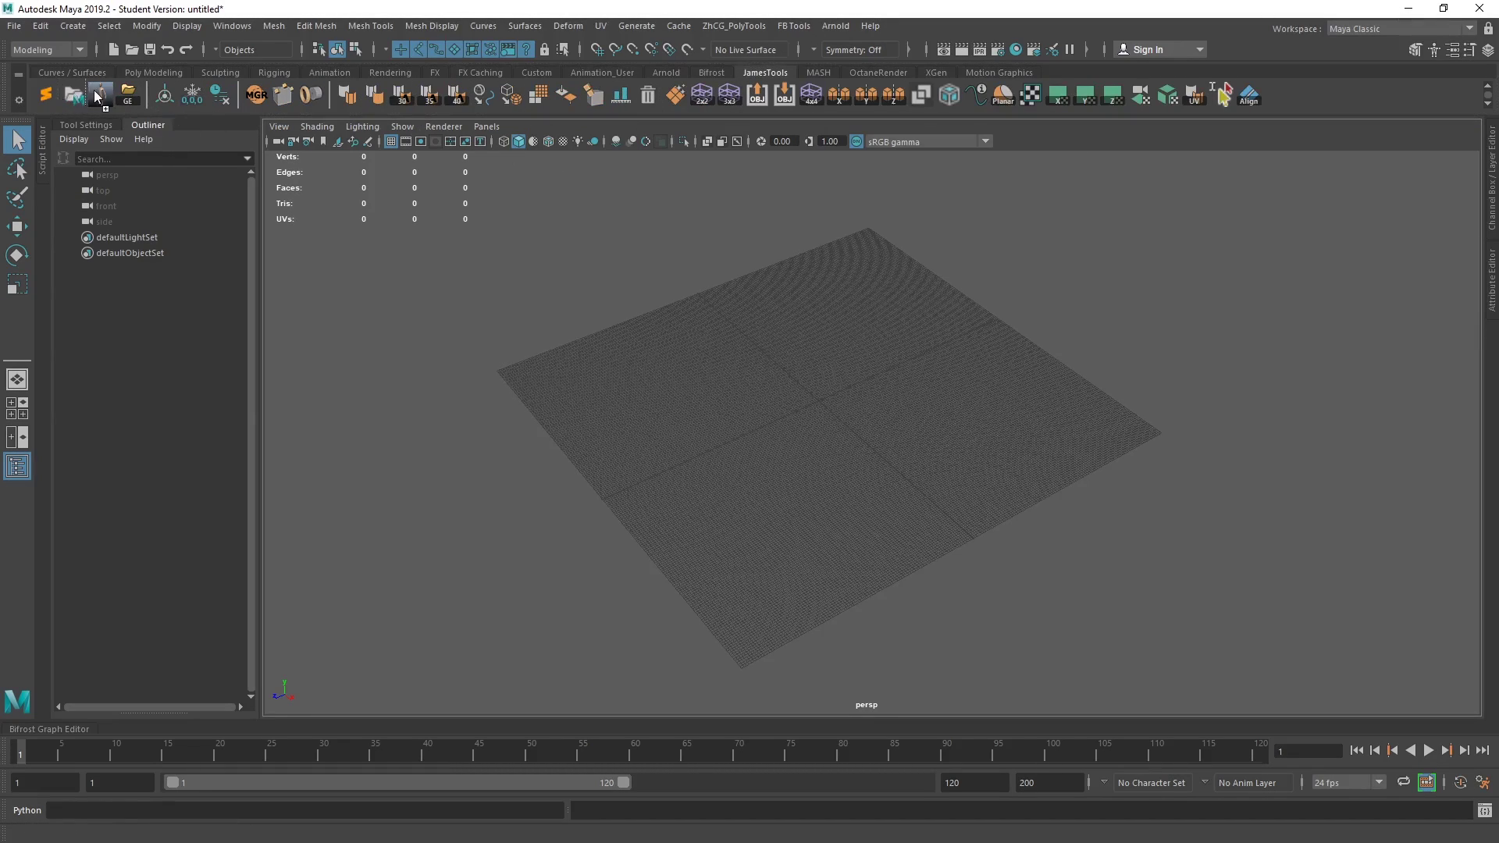
middle_click_drag(81, 96, 94, 96)
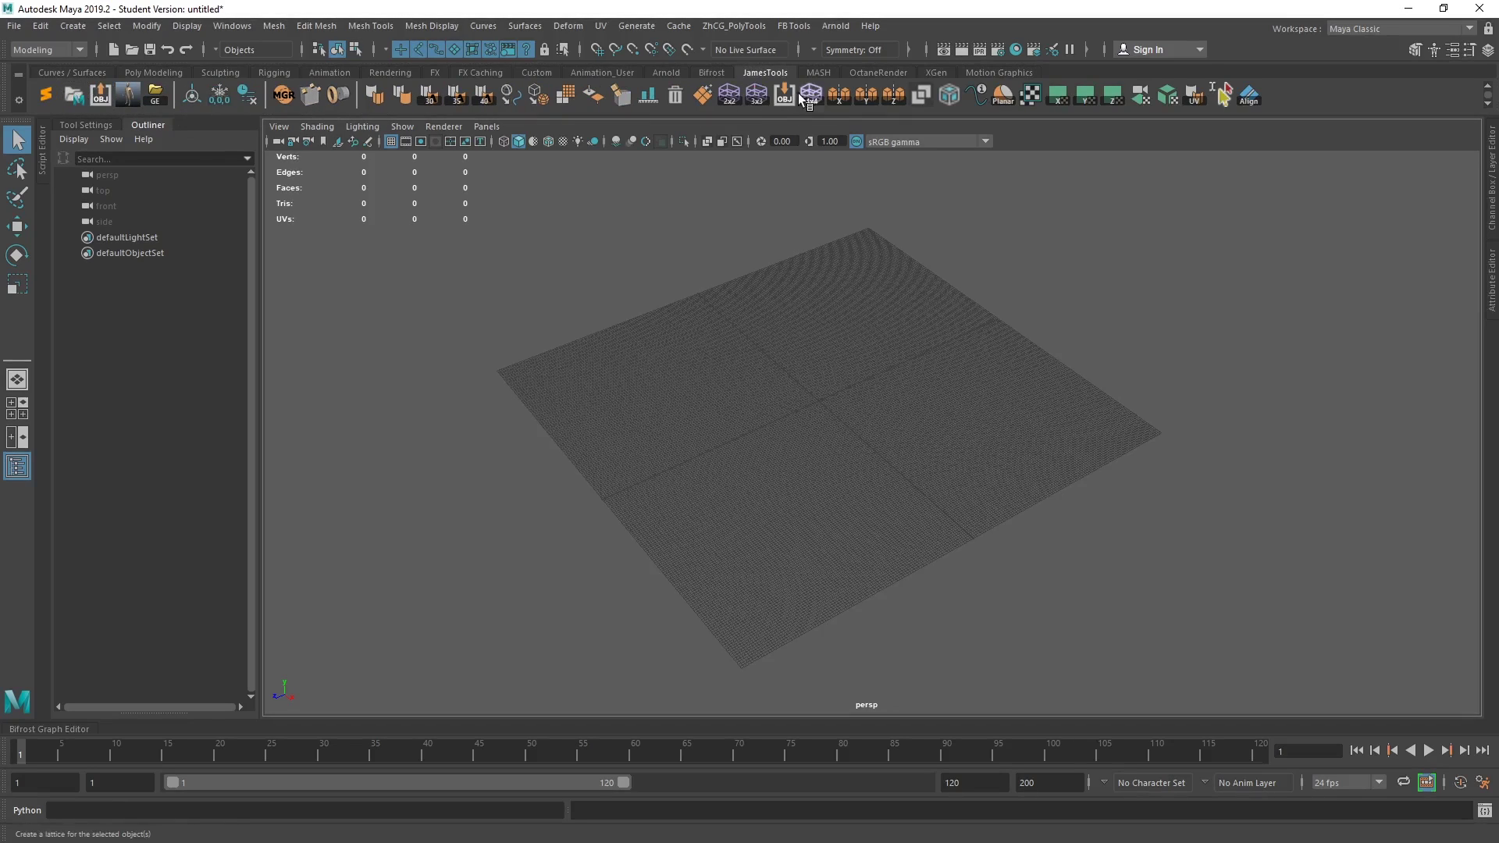
middle_click_drag(411, 97, 122, 98)
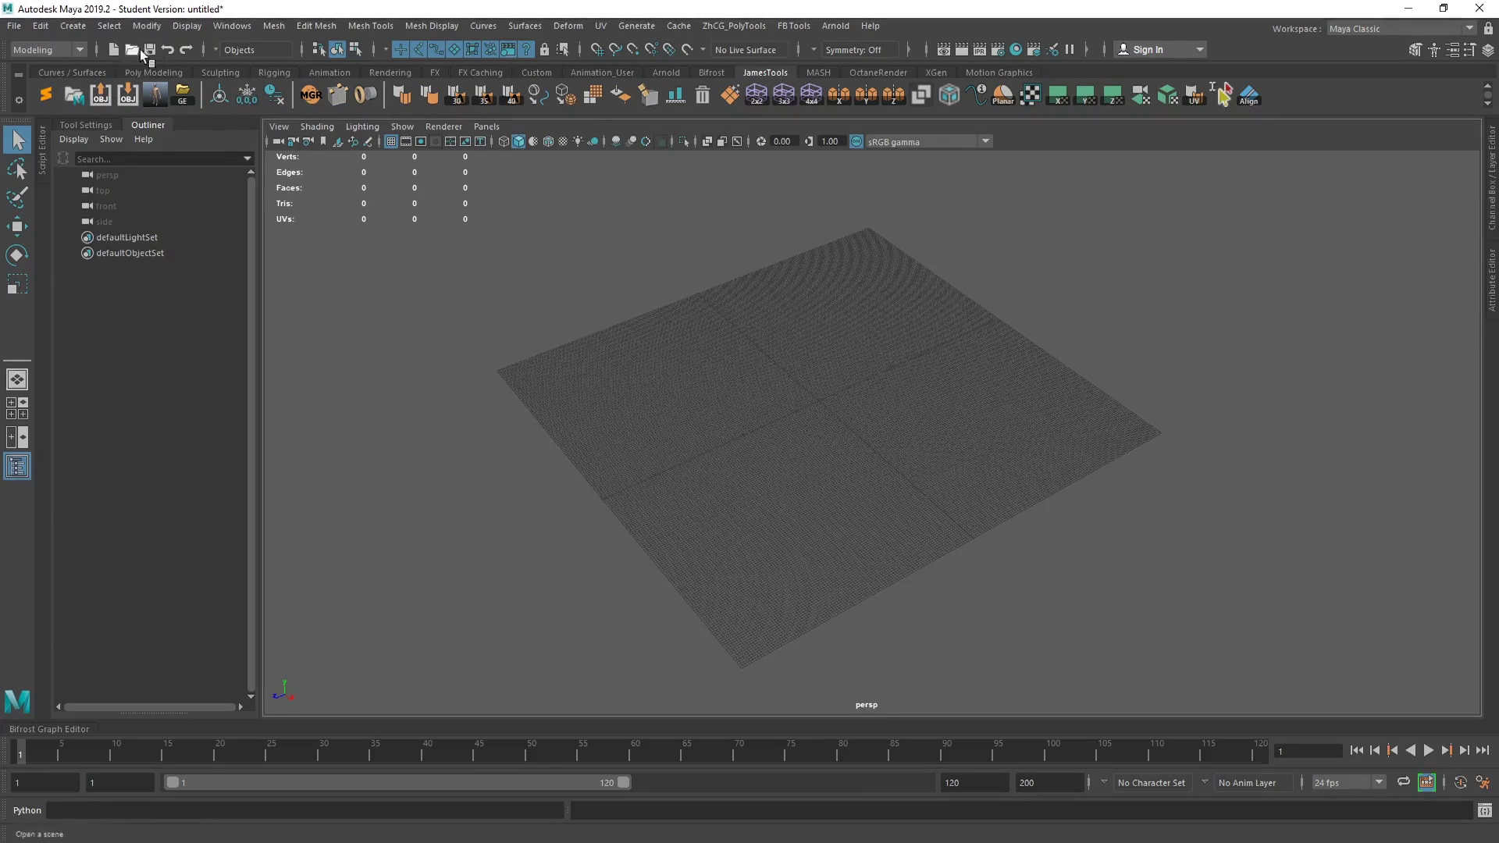
Step: Create a polygon cube at the centre of the grid
scroll(795, 353, "up", 3)
scroll(795, 353, "down", 2)
left_click_drag(795, 353, 715, 330, "alt")
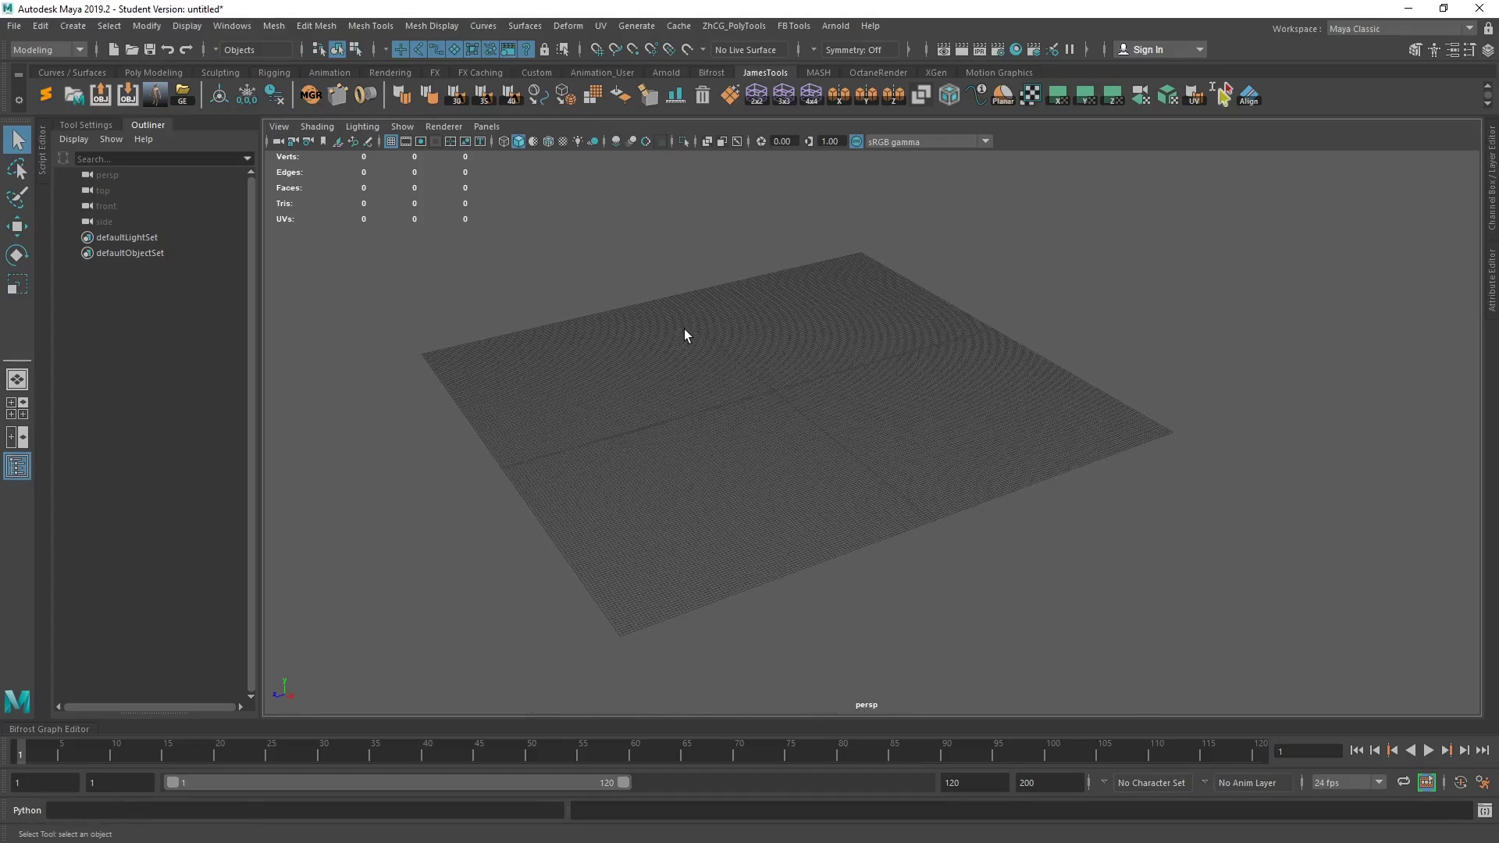
scroll(782, 348, "up", 4)
middle_click_drag(783, 348, 766, 371, "alt")
left_click_drag(766, 371, 633, 386, "alt")
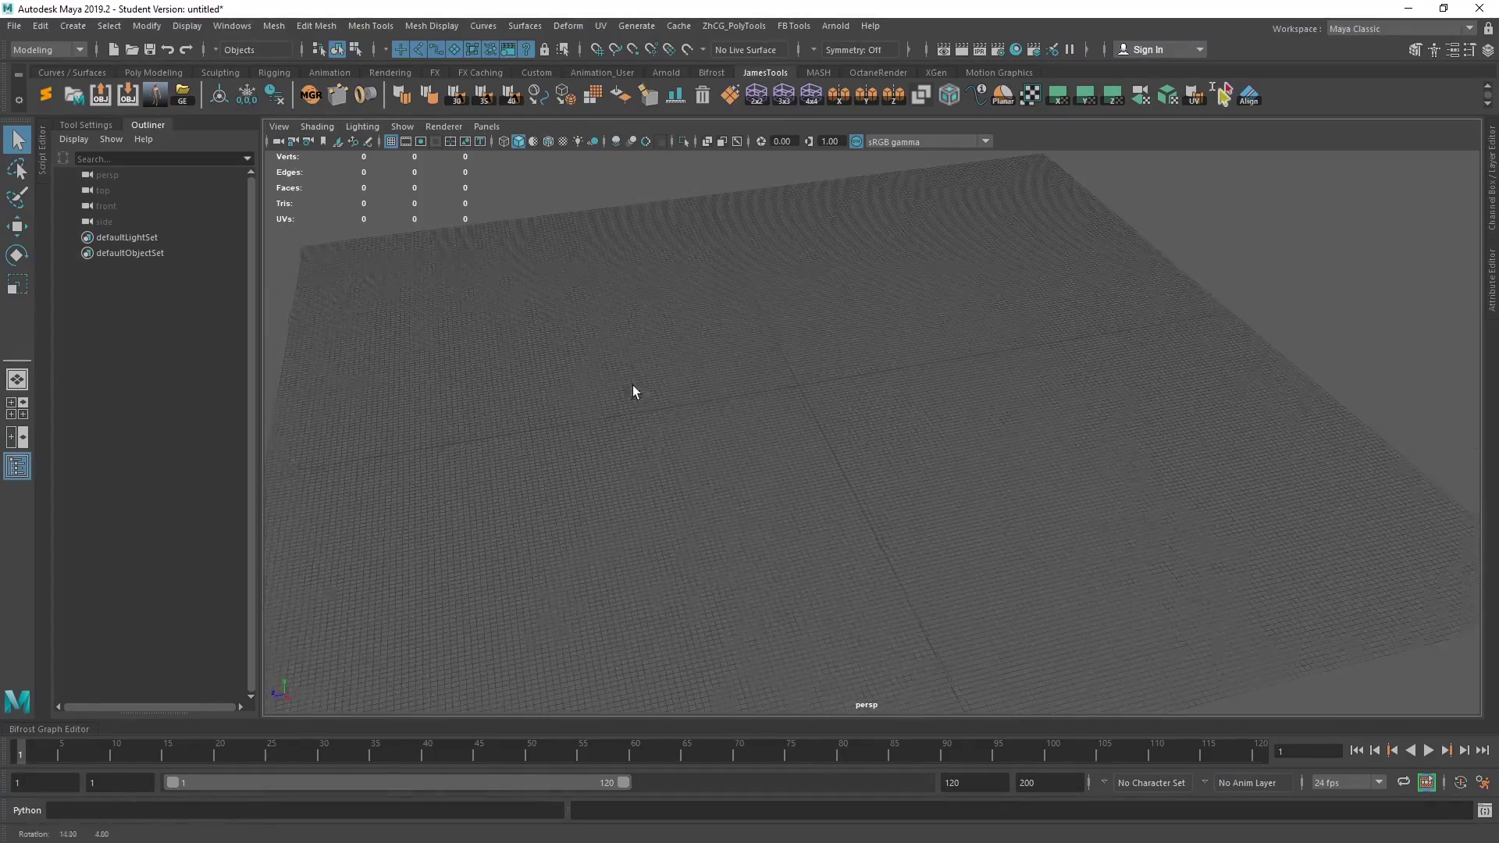
middle_click_drag(804, 345, 793, 362, "alt")
scroll(794, 367, "up", 2)
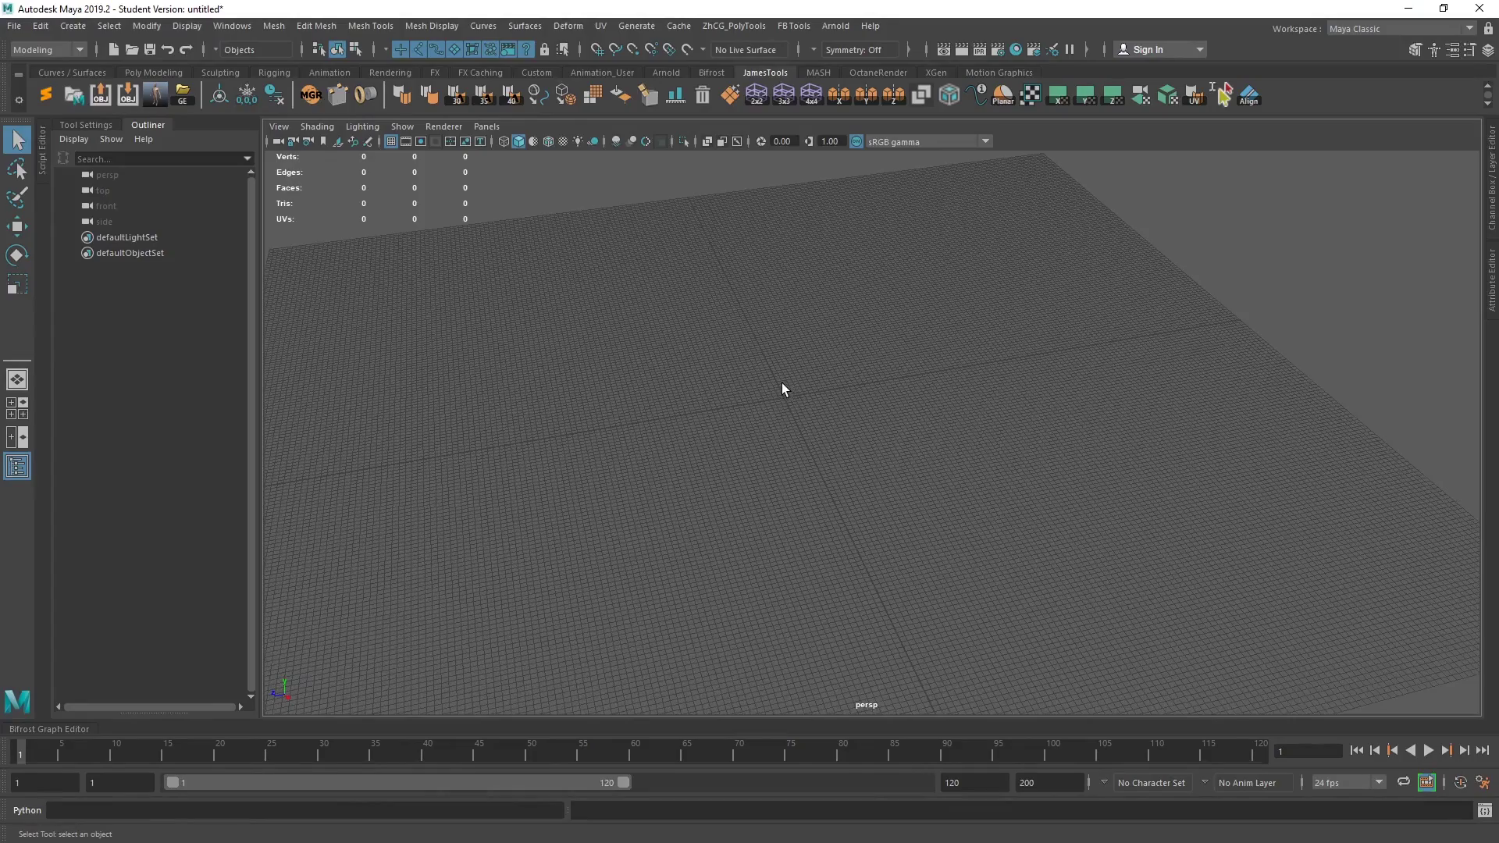
right_click(782, 381)
right_click_drag(783, 382, 786, 410, "shift")
scroll(785, 409, "up", 5)
Step: Extrude the cube's faces repeatedly to form a block with protruding vertical ribs and a recessed middle band
key("ctrl+e")
left_click_drag(882, 624, 944, 411, "alt")
double_click(710, 469, "shift")
left_click(768, 468, "shift")
double_click(760, 417, "shift")
key("ctrl+e")
left_click_drag(1104, 552, 925, 310, "alt")
scroll(1246, 579, "down", 10)
scroll(1076, 461, "up", 10)
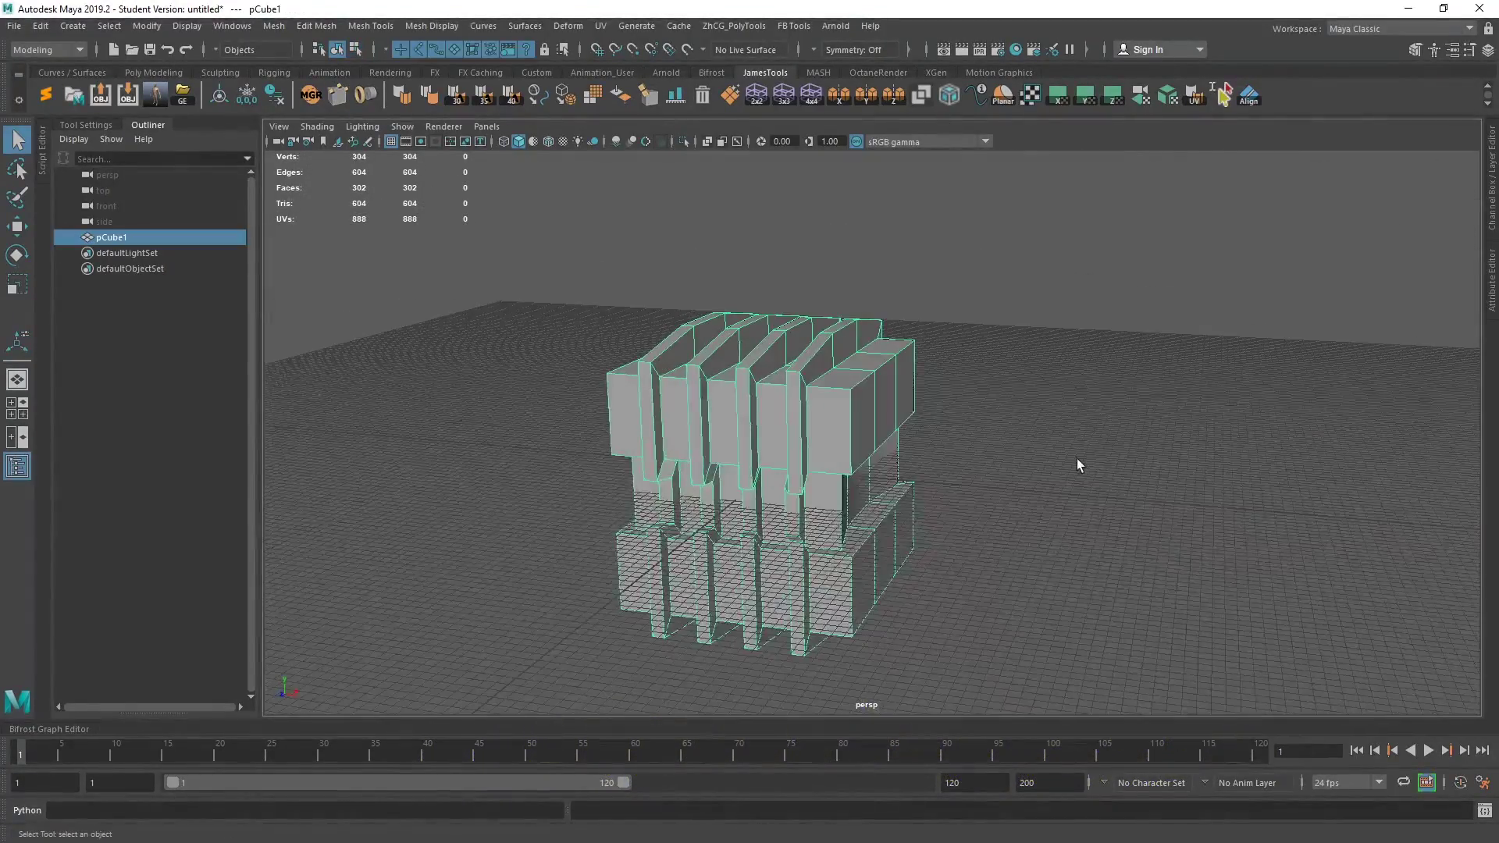
left_click_drag(1089, 436, 1028, 431, "alt")
Step: Rename the ribbed cube mesh as MyCube
double_click(119, 237)
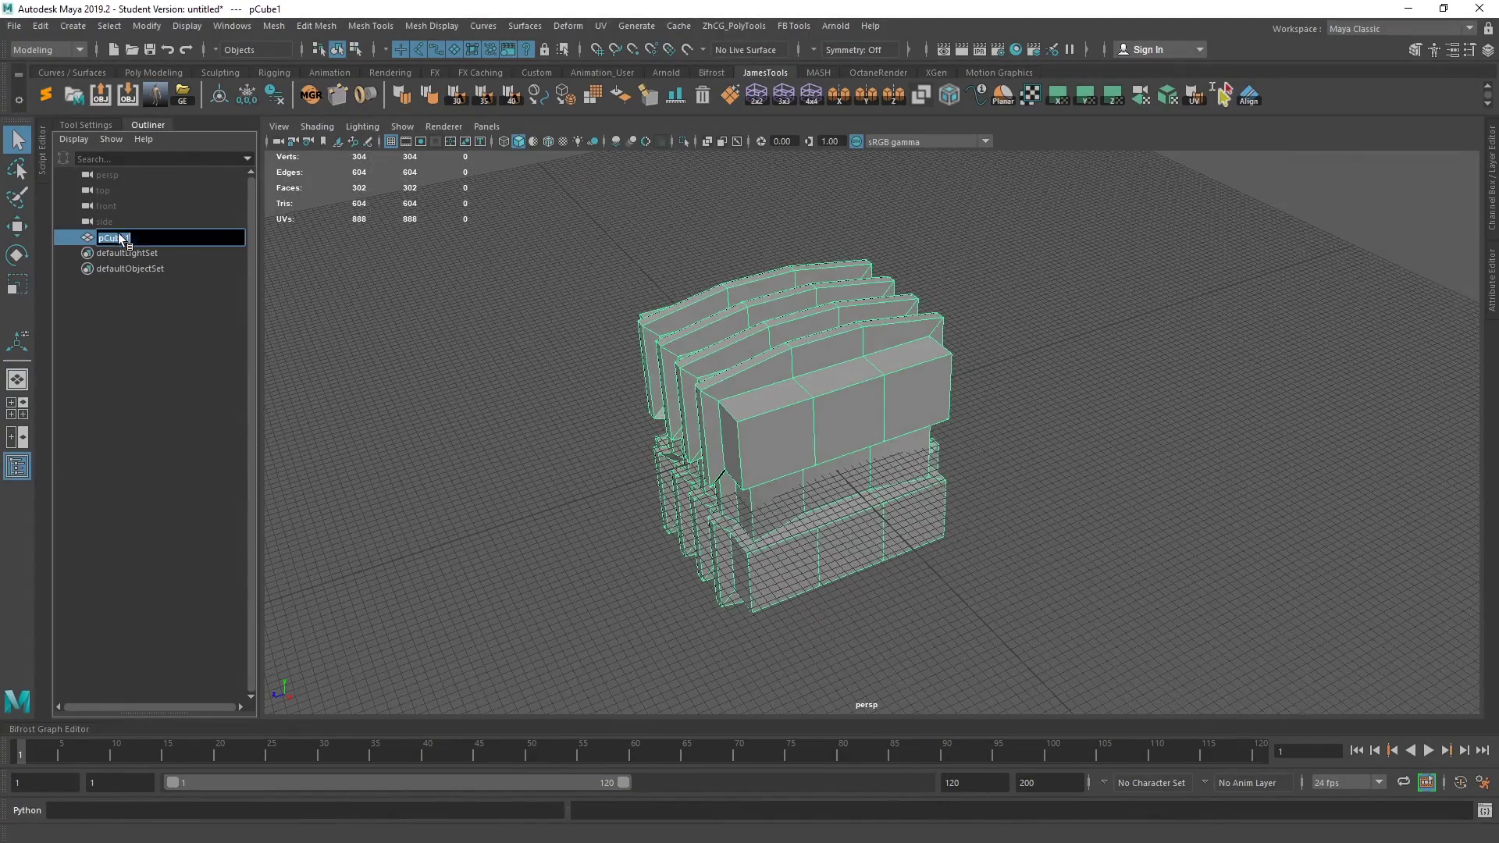
type("my")
key("BackSpace")
key("BackSpace")
type("MyCube")
key("Return")
Step: With MyCube selected, open the SimpleObjExport options and turn off point groups, materials and normals
left_click(640, 486)
left_click_drag(496, 505, 739, 367, "alt")
left_click(923, 382)
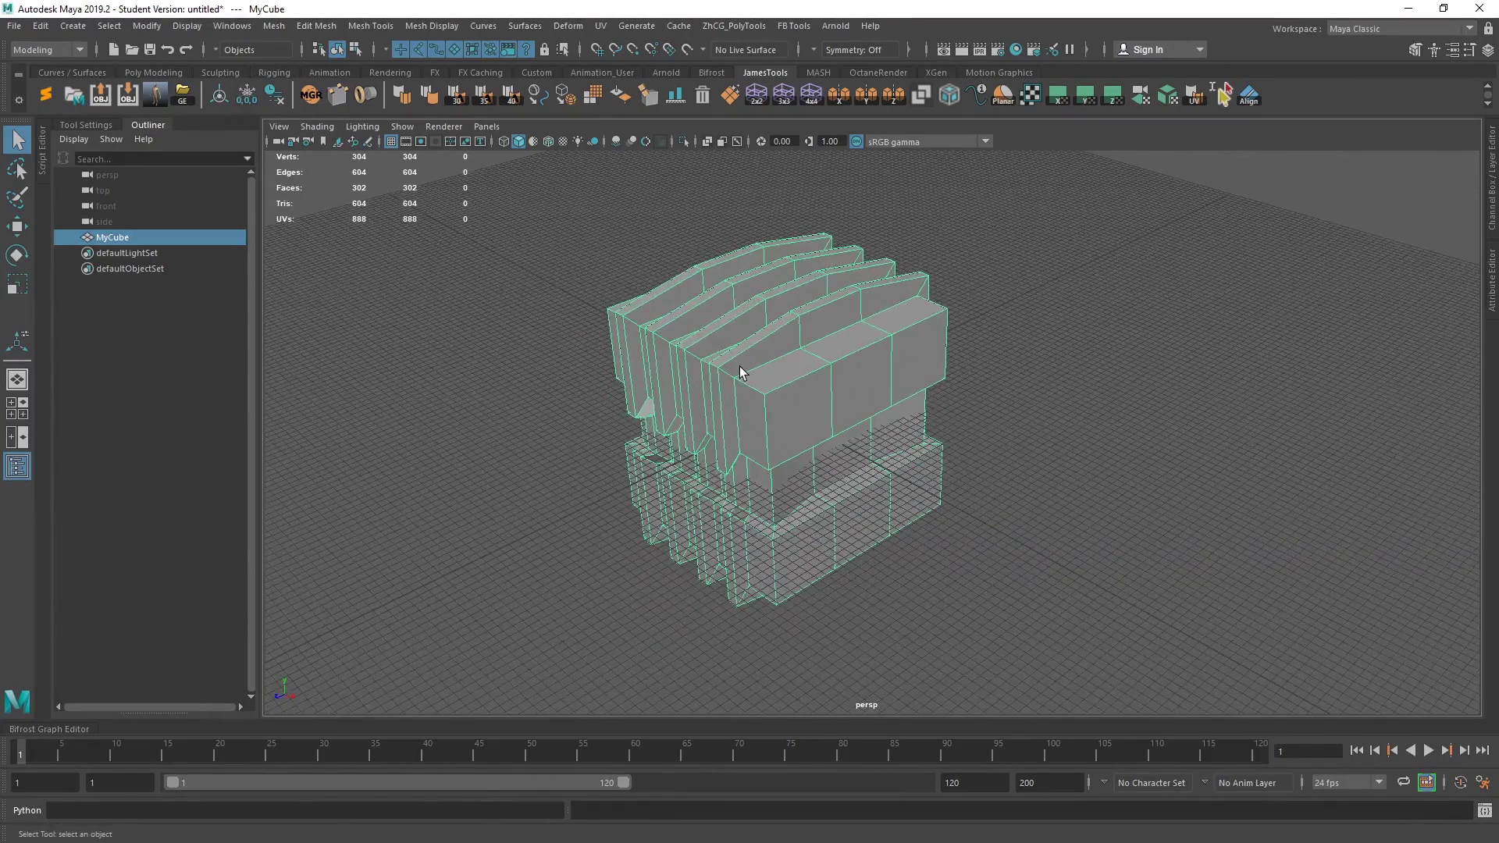
left_click(100, 95)
left_click(101, 96)
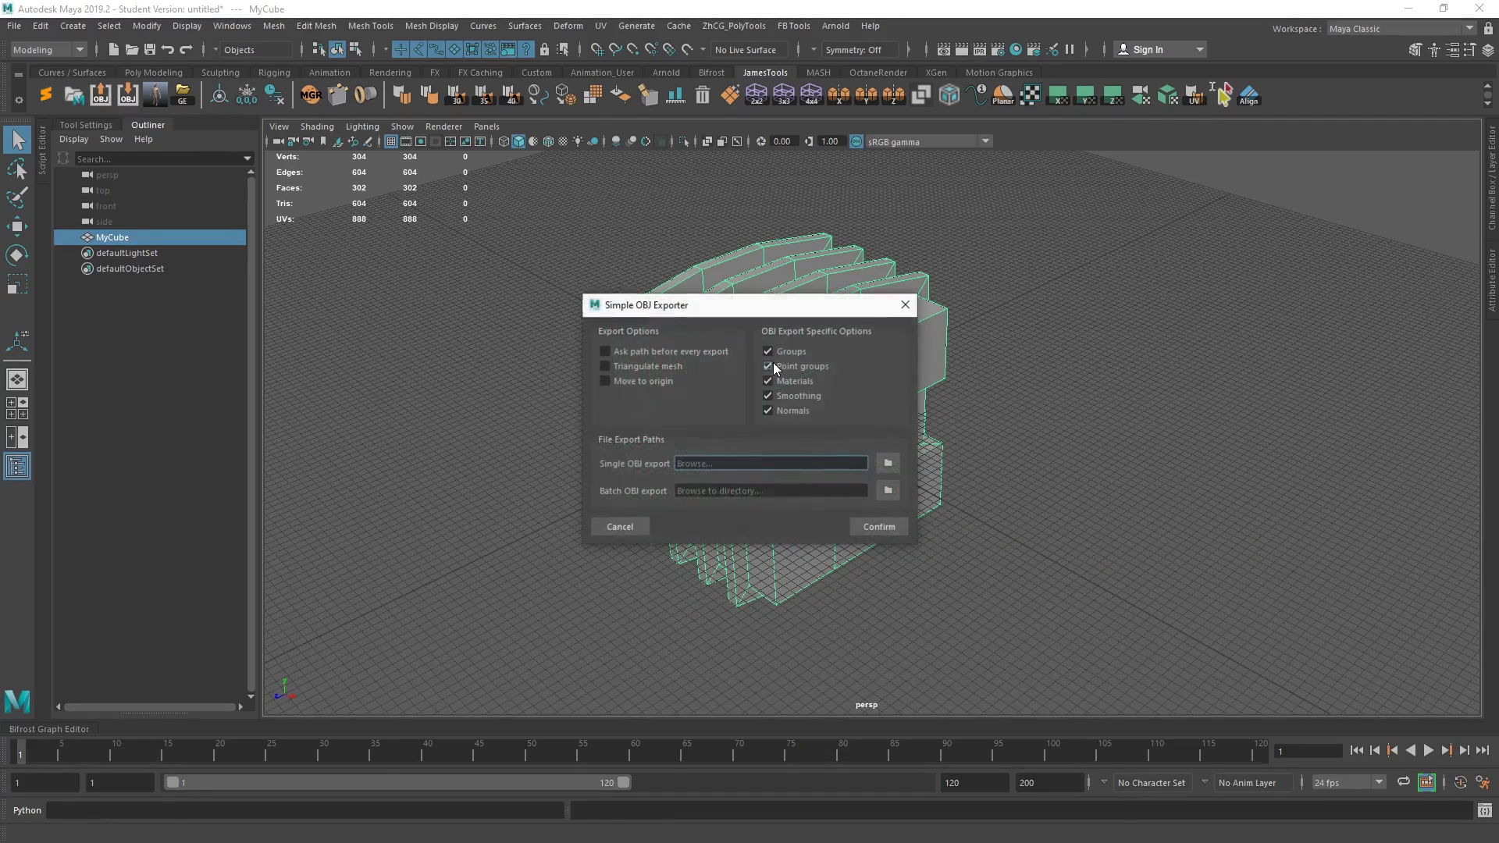
left_click_drag(777, 311, 456, 162)
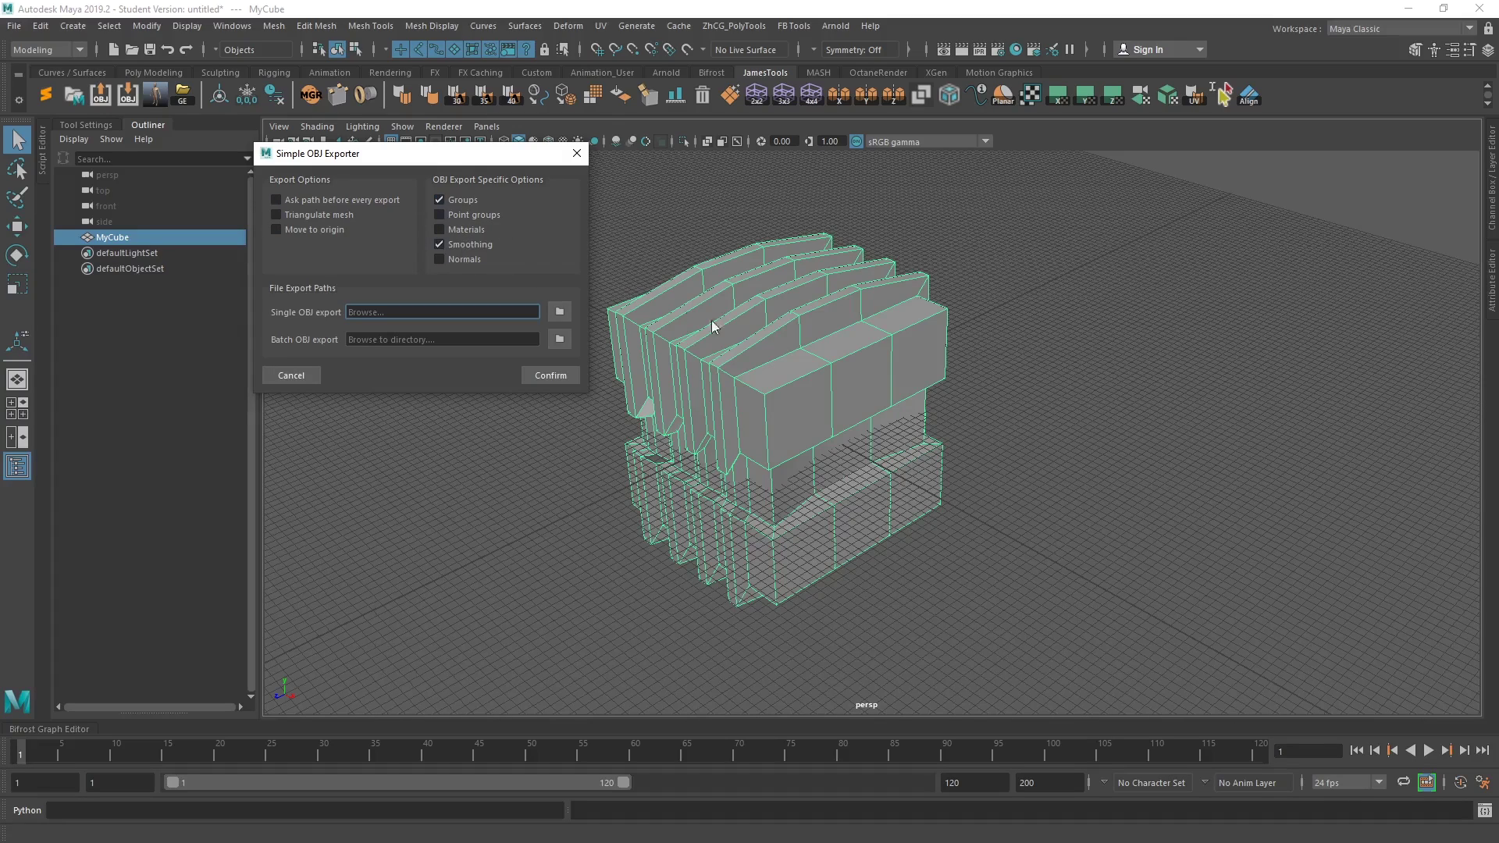
Step: Set the single OBJ export path to a file named MayaOut in the C:\Temp meshes folder
left_click(561, 311)
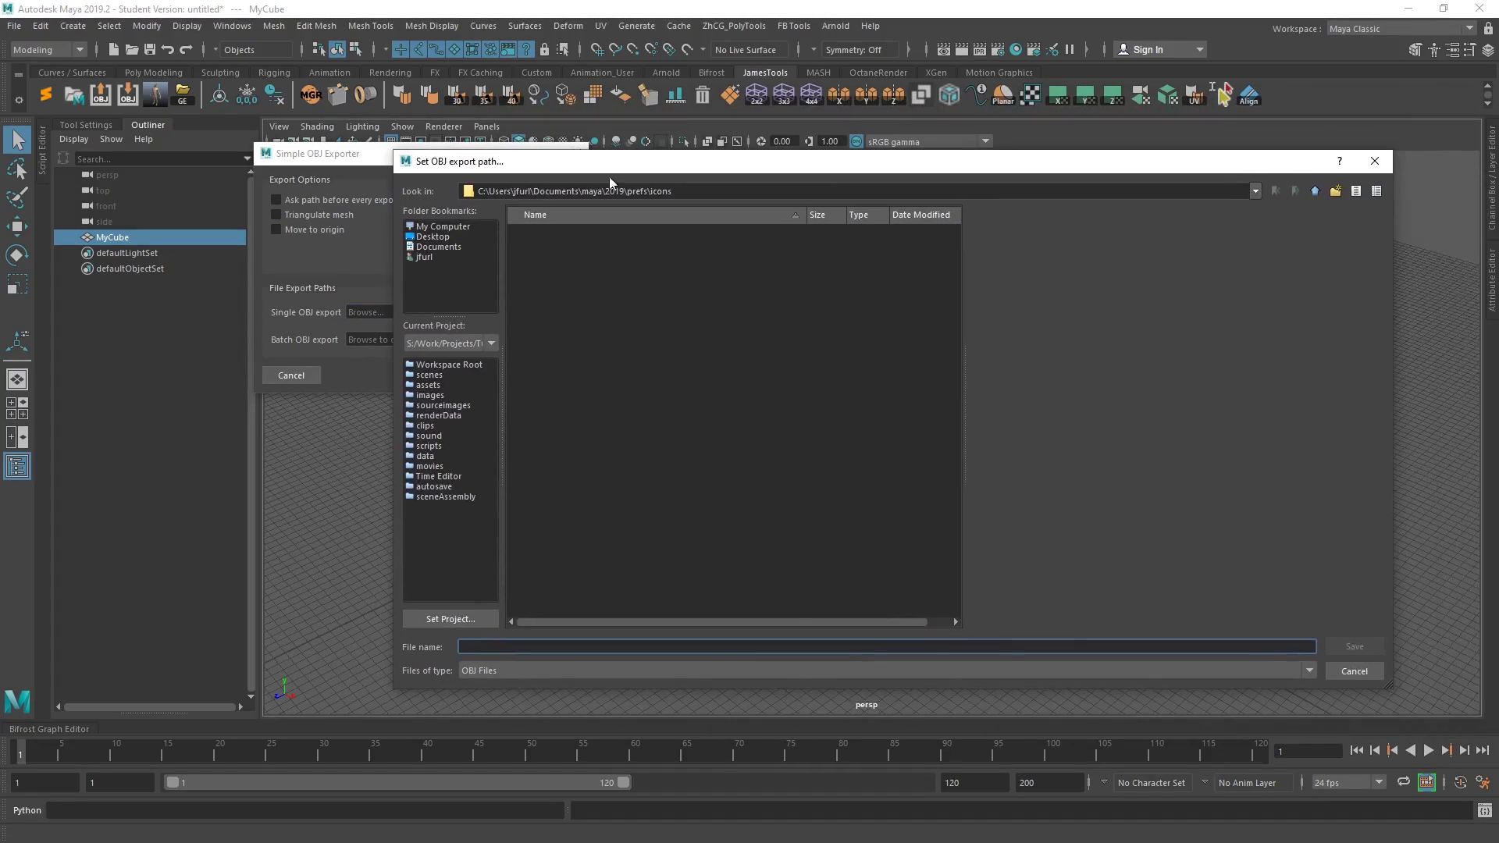
left_click(438, 227)
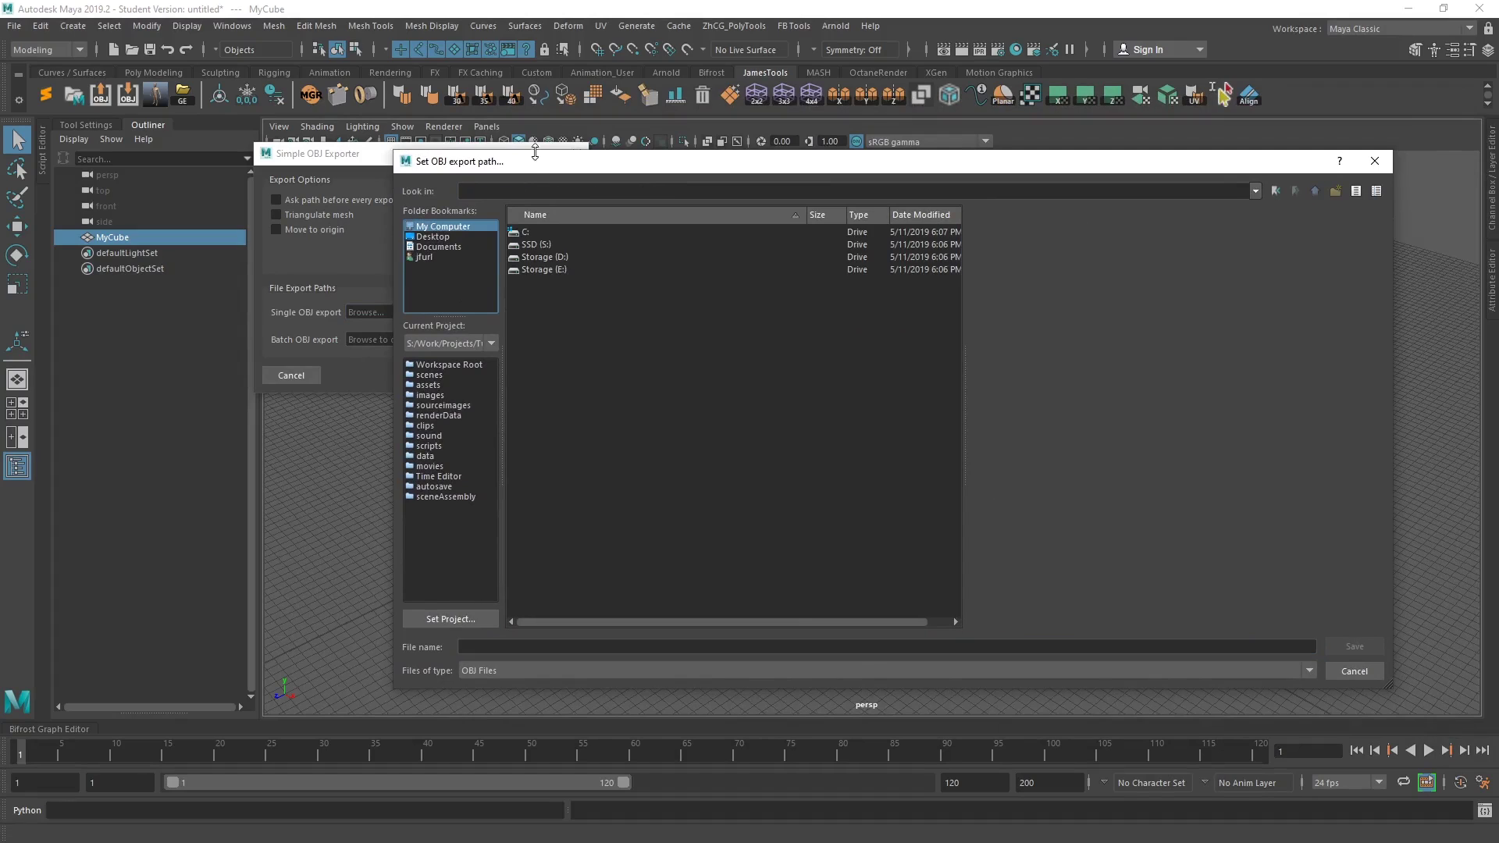
left_click_drag(532, 167, 368, 130)
double_click(428, 204)
double_click(473, 289)
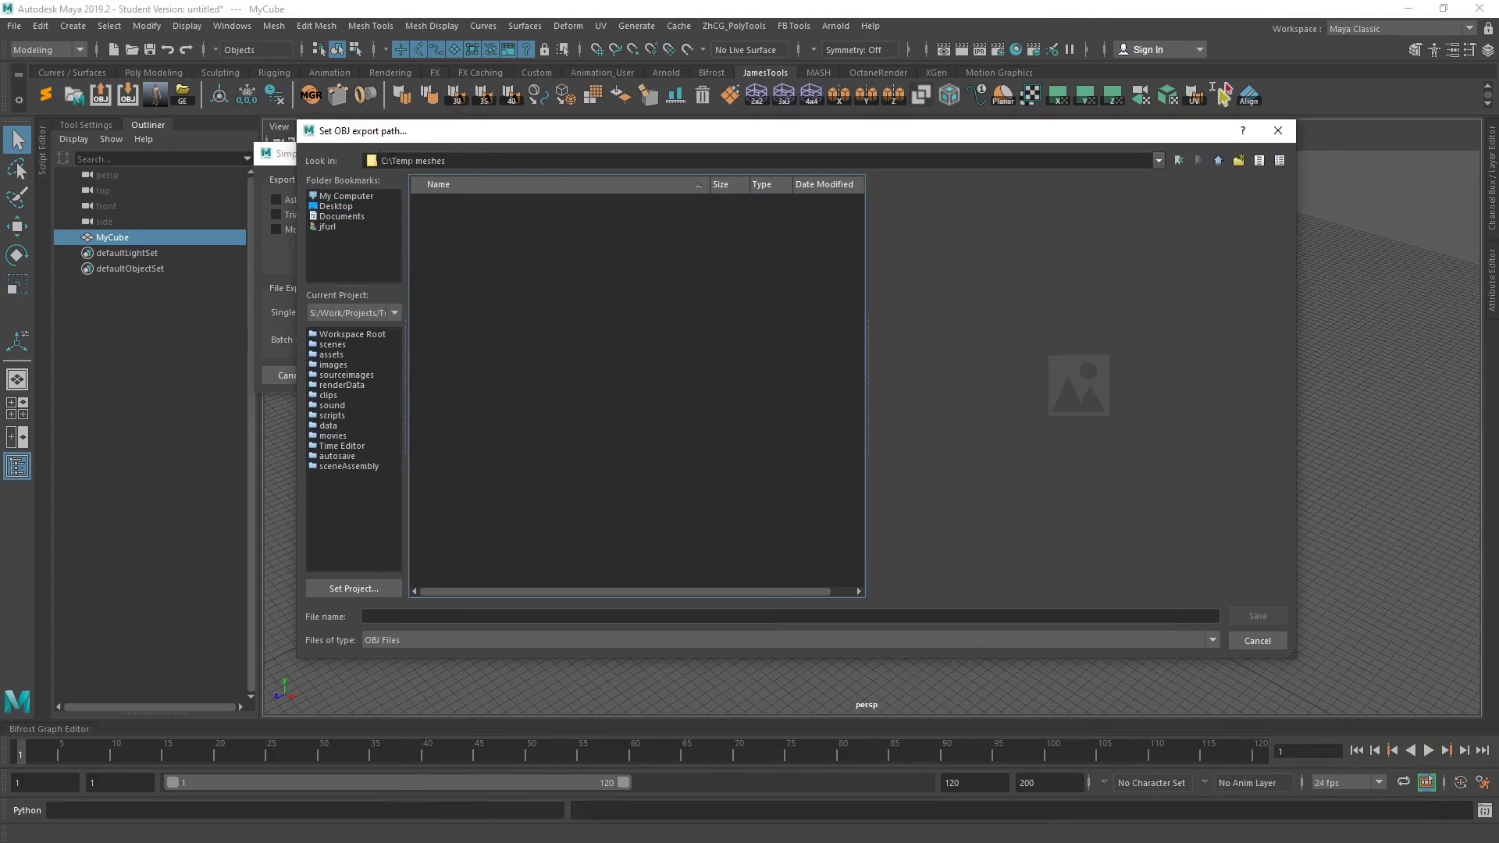
left_click(500, 617)
type("MayaOUt")
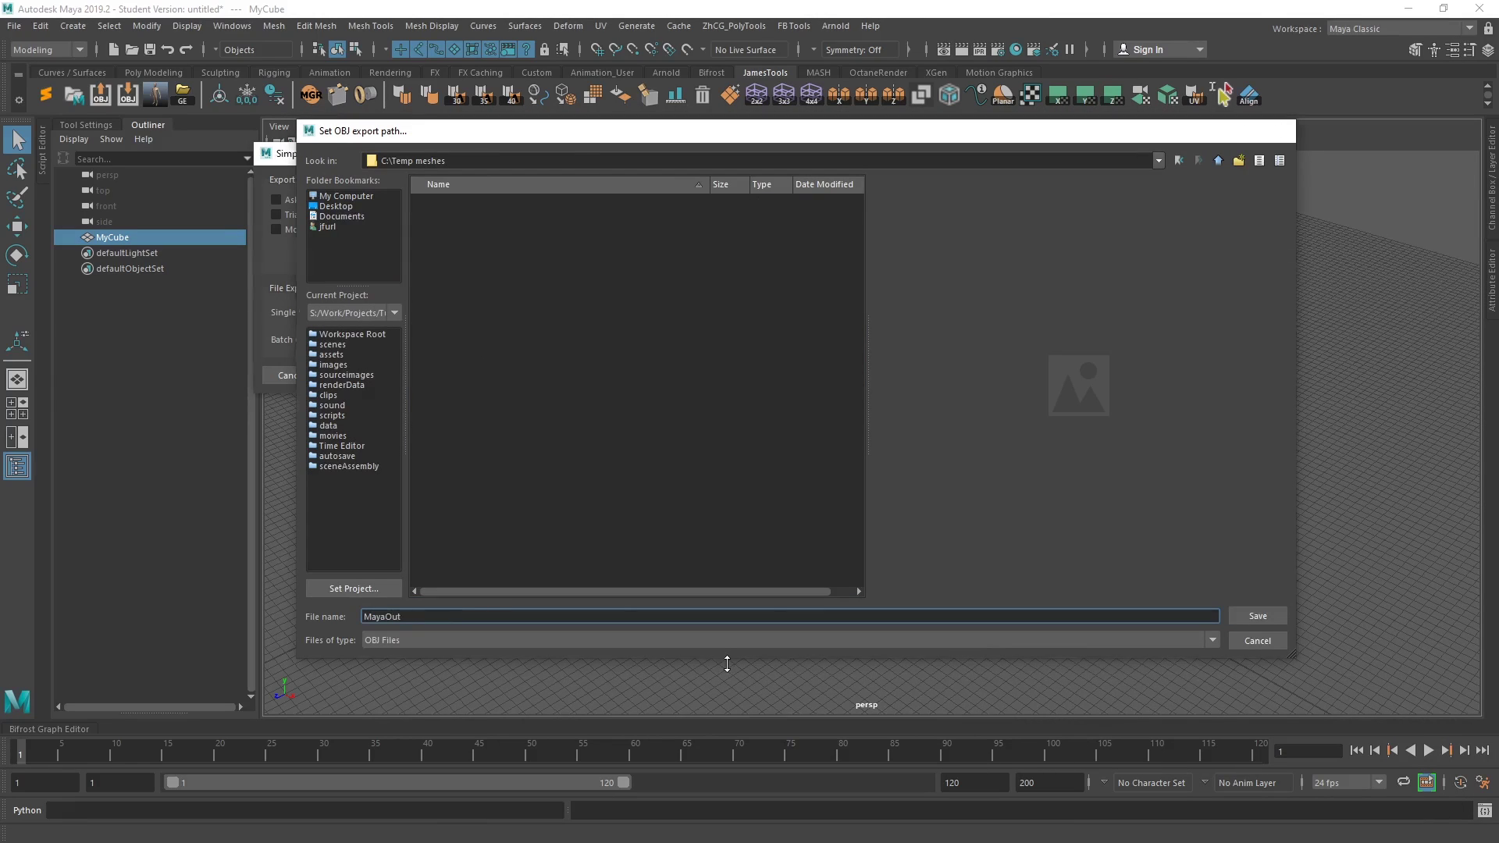
key("Return")
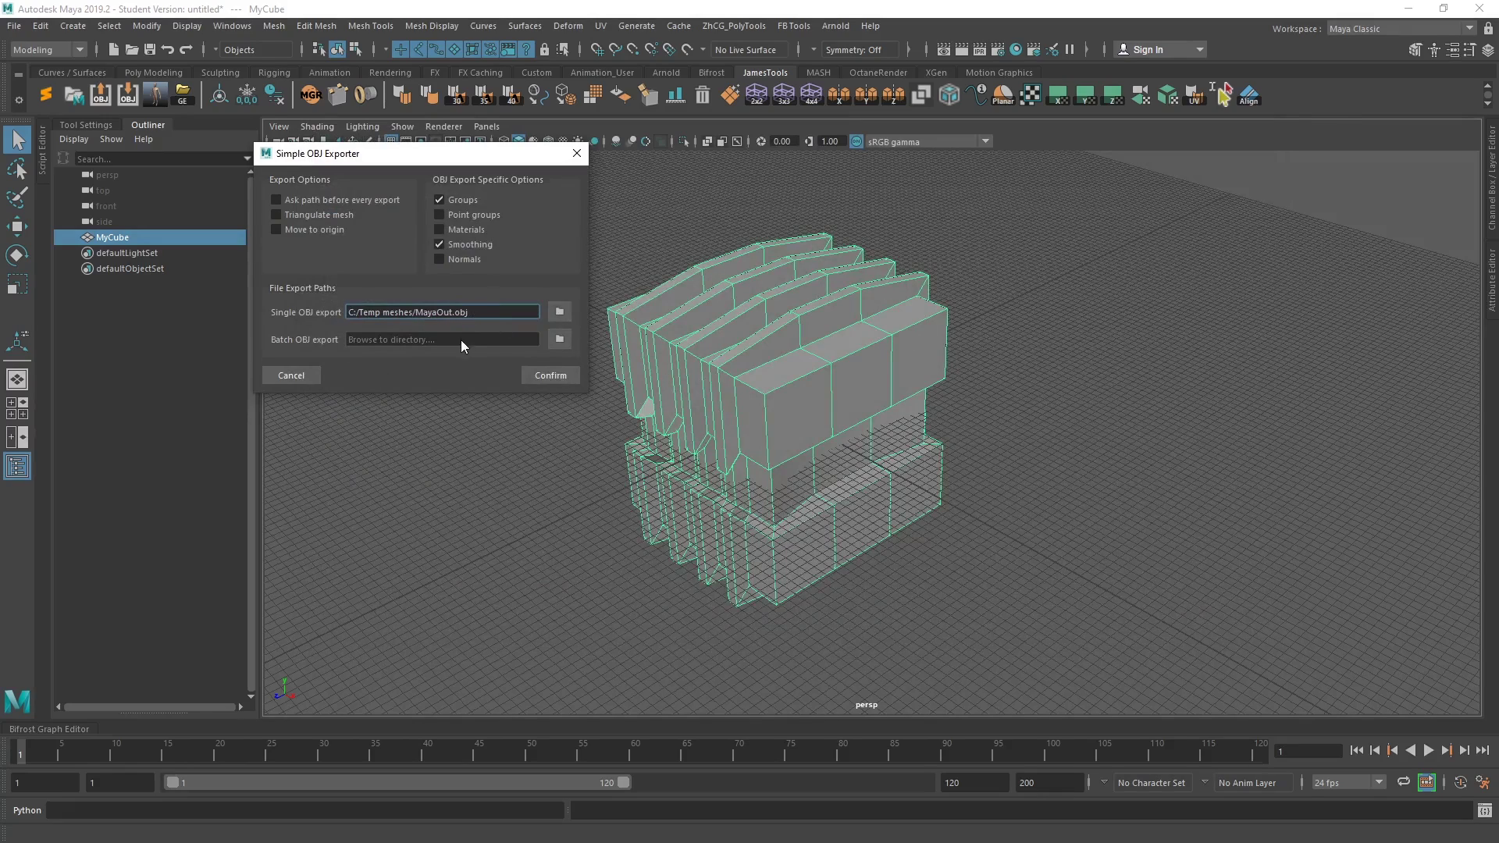
Step: Create a folder named Trimsheet inside C:\Temp meshes and set it as the batch OBJ export path
left_click(559, 341)
left_click_drag(576, 102, 542, 174)
right_click(630, 412)
left_click(673, 445)
right_click(574, 365)
left_click(595, 391)
type("Trims")
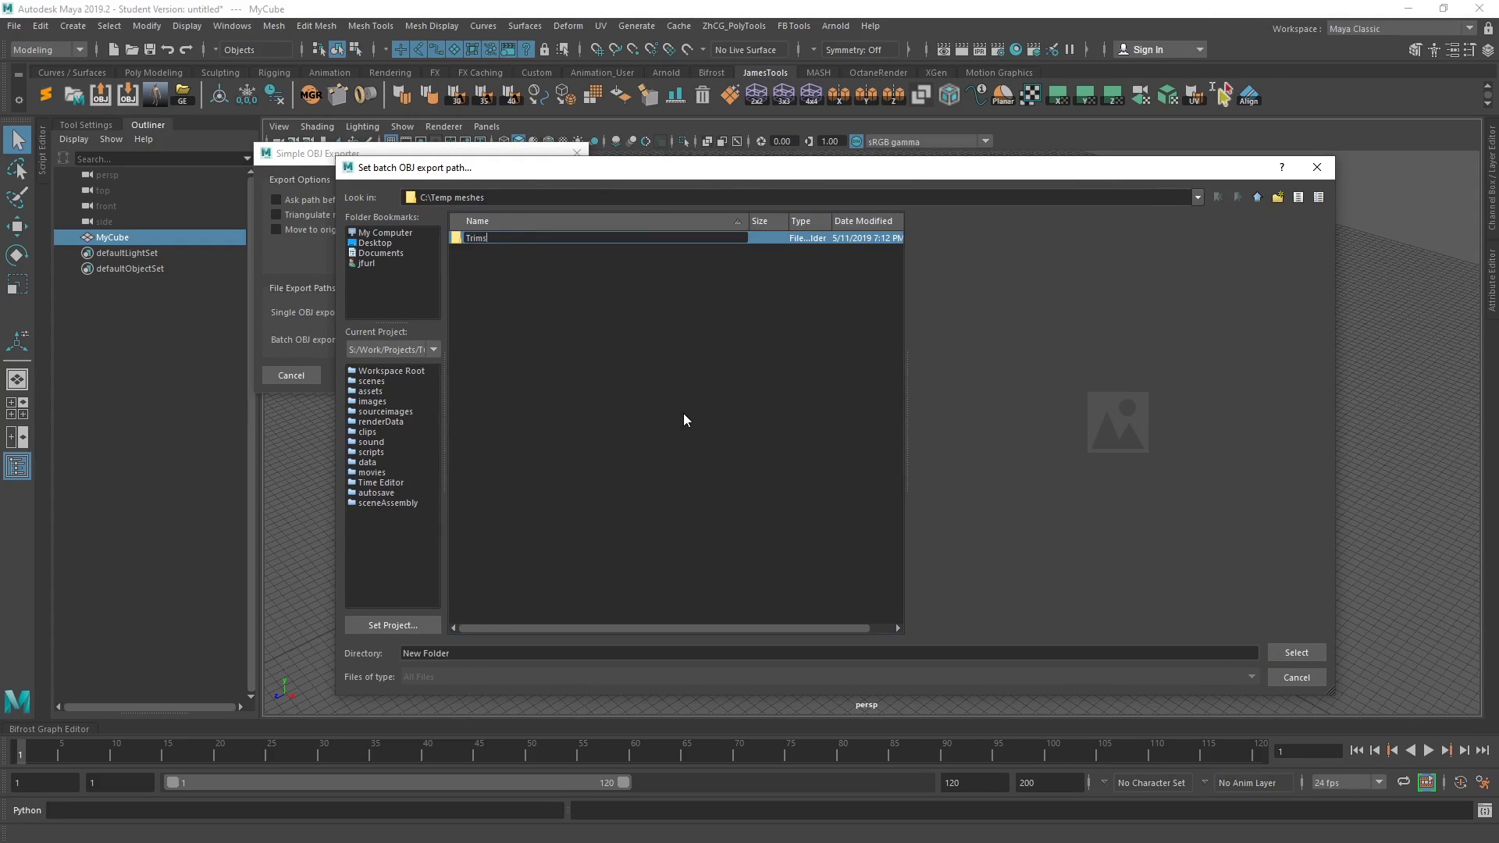
type("heets")
key("BackSpace")
key("Return")
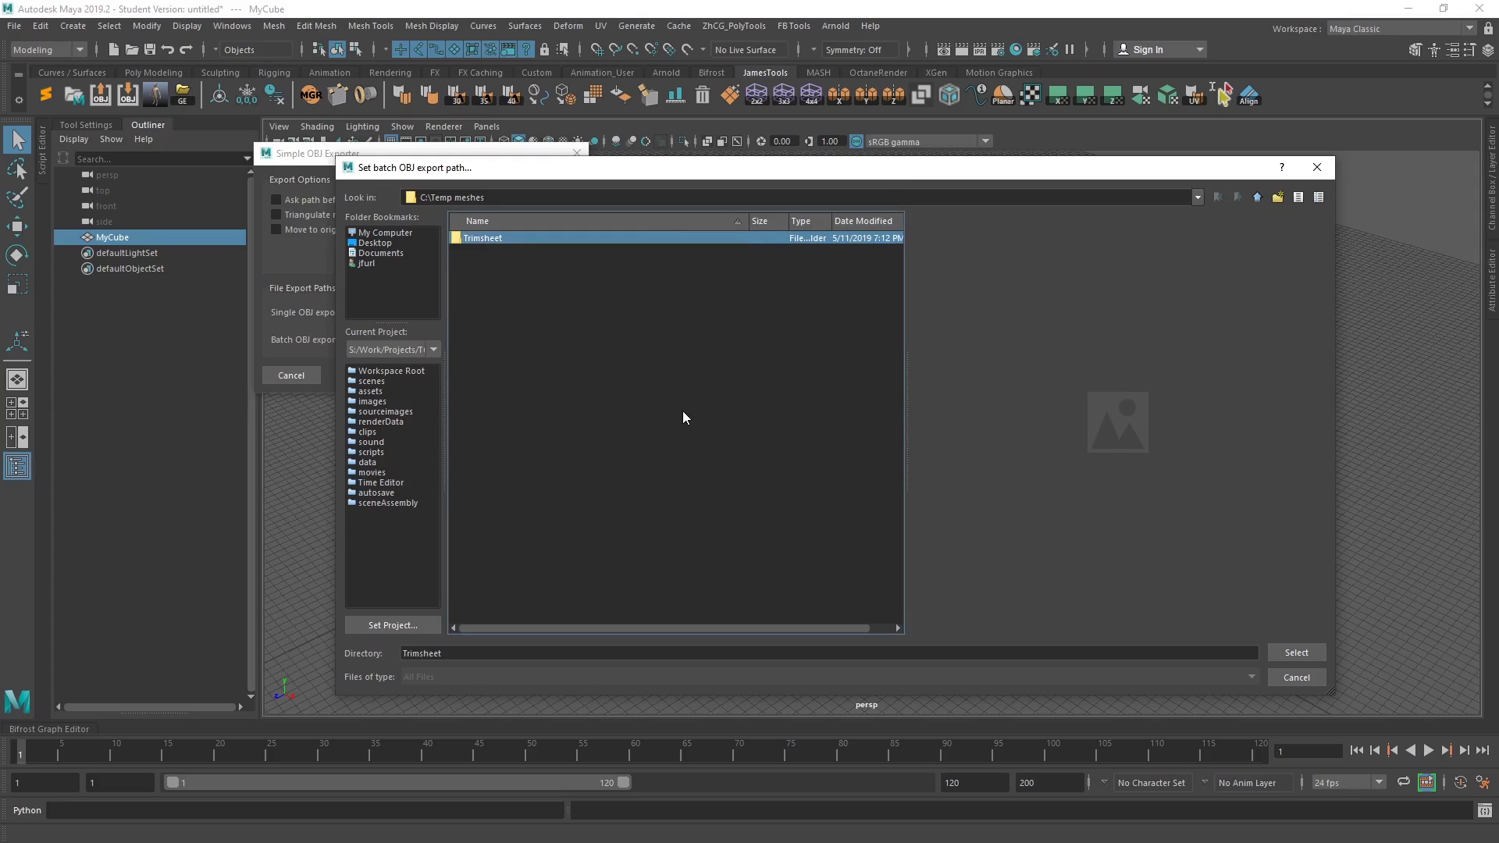
left_click(1323, 654)
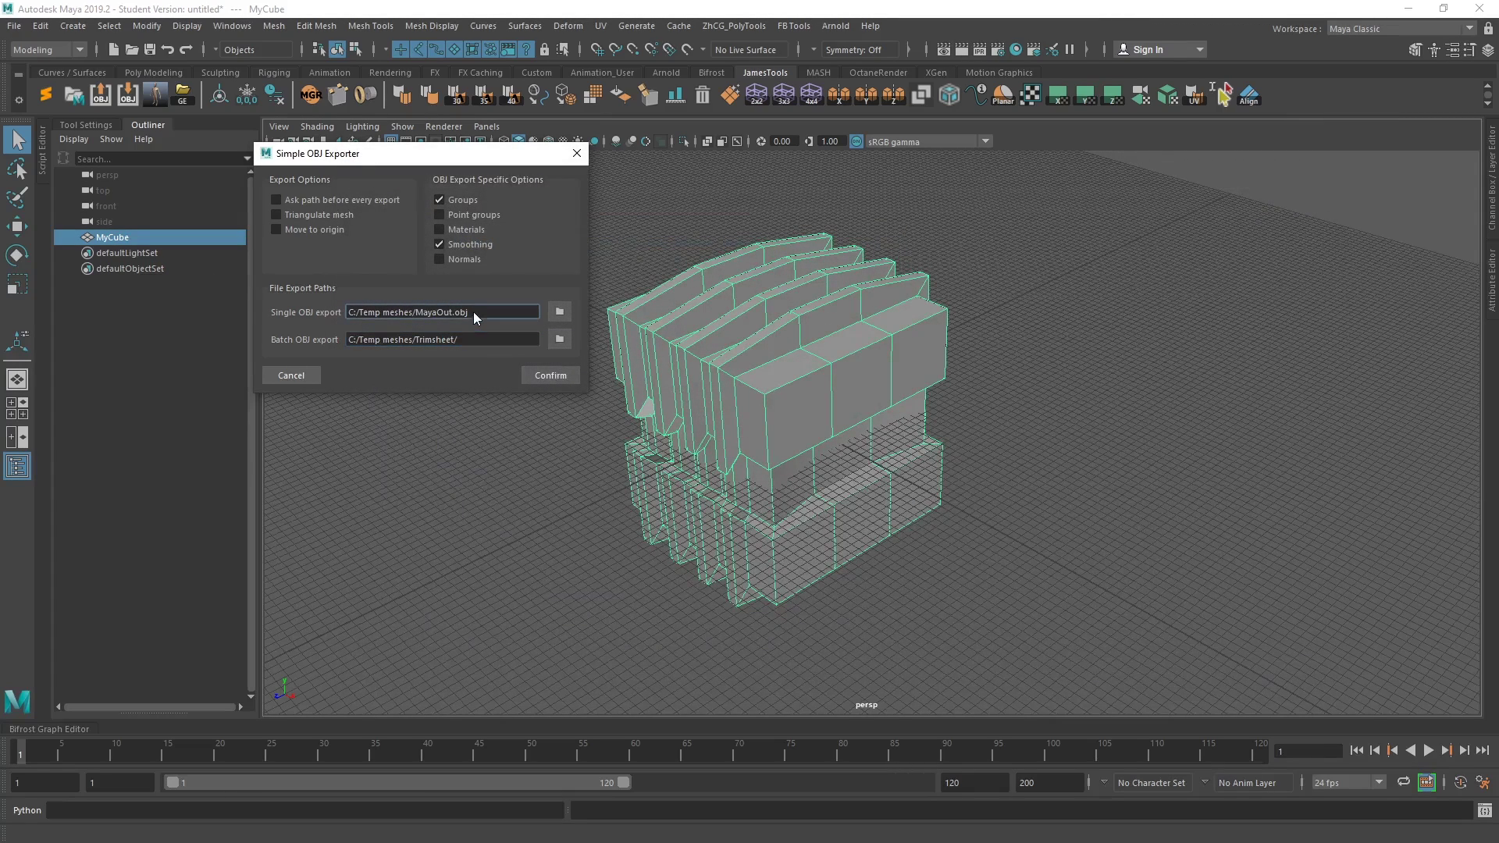
Step: Confirm the exporter options to export MyCube to C:\Temp meshes as MayaOut.obj, then deselect the mesh
left_click_drag(450, 311, 473, 322)
left_click(489, 339)
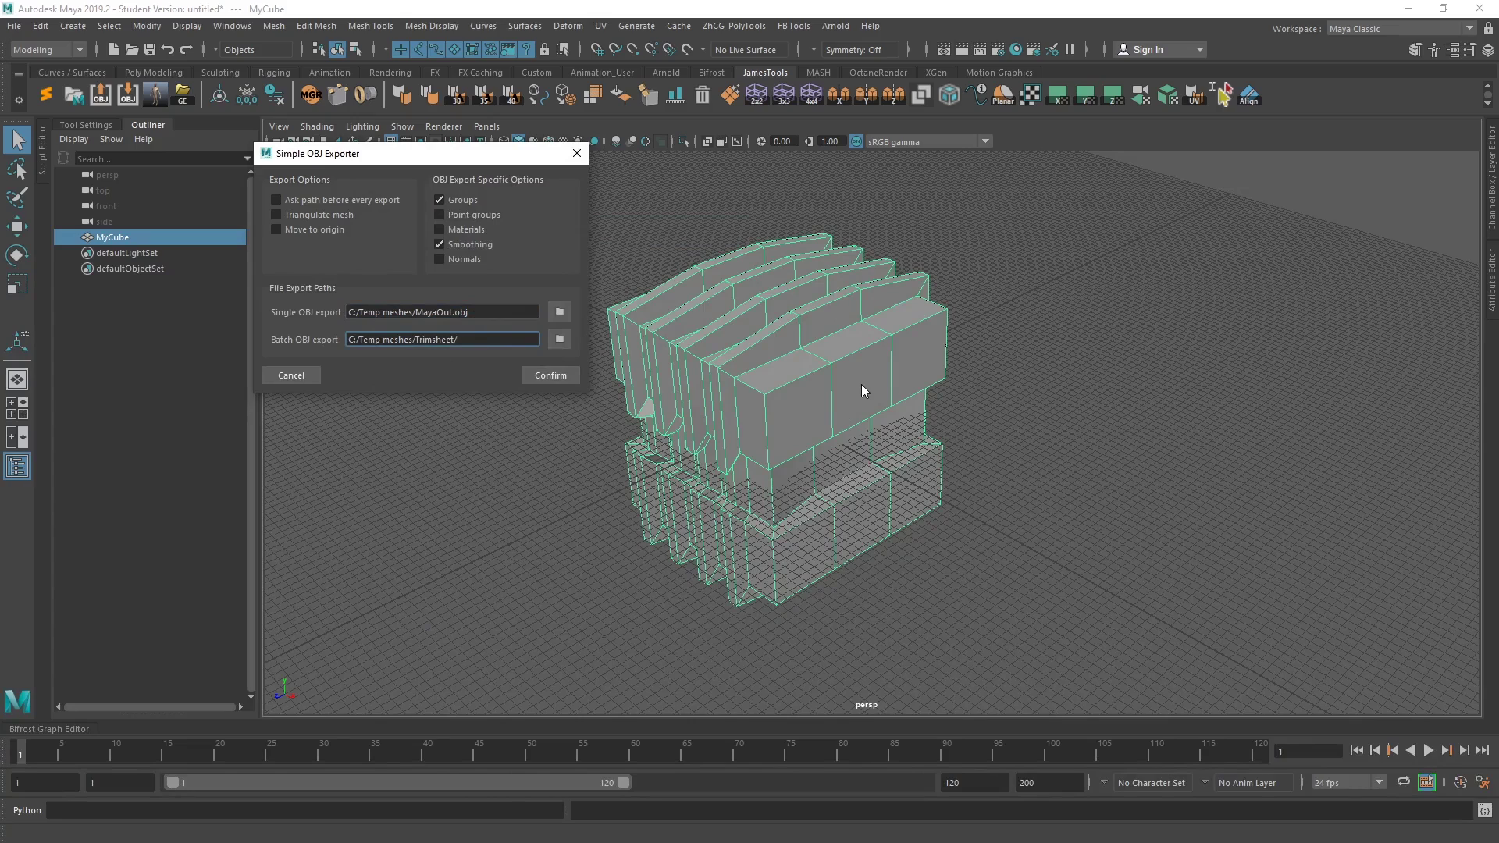
left_click_drag(478, 153, 403, 75)
left_click(476, 298)
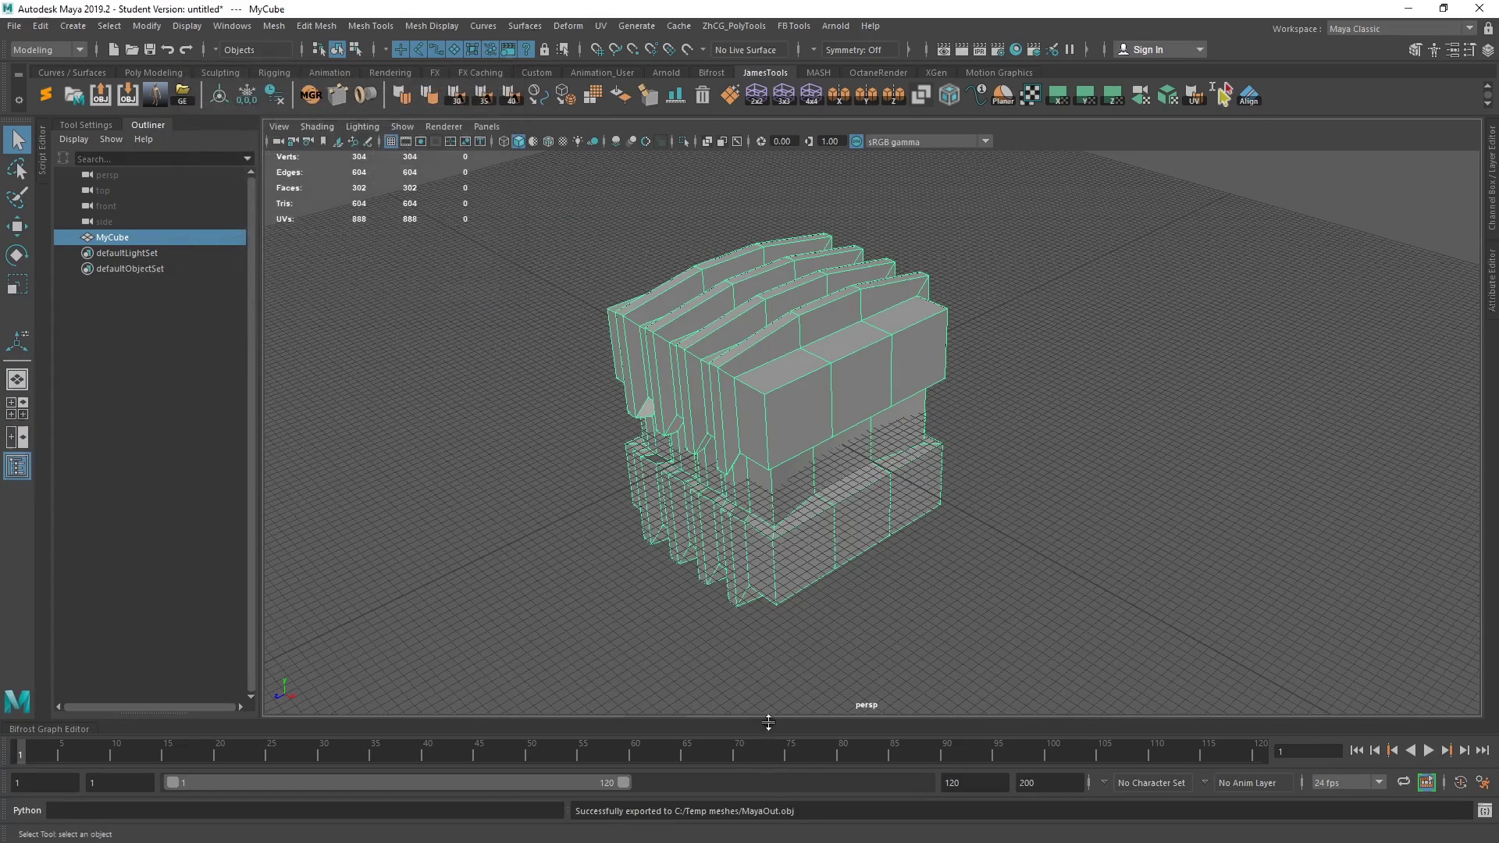
left_click_drag(812, 814, 534, 812)
left_click(935, 603)
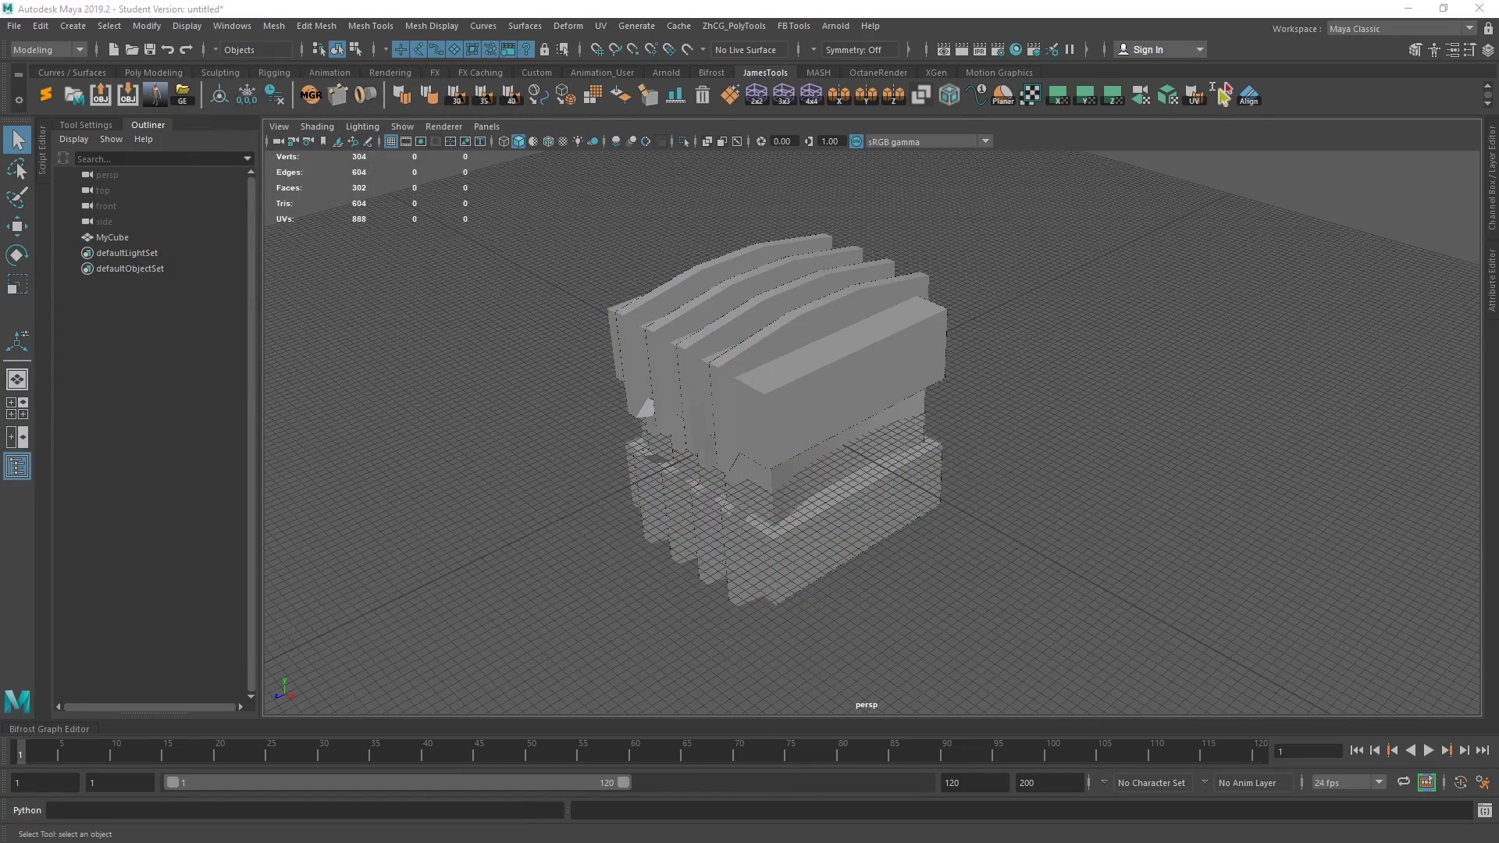
Step: Switch to ZBrush and import MayaOut.obj from the C:\Temp meshes folder
key("alt+Tab")
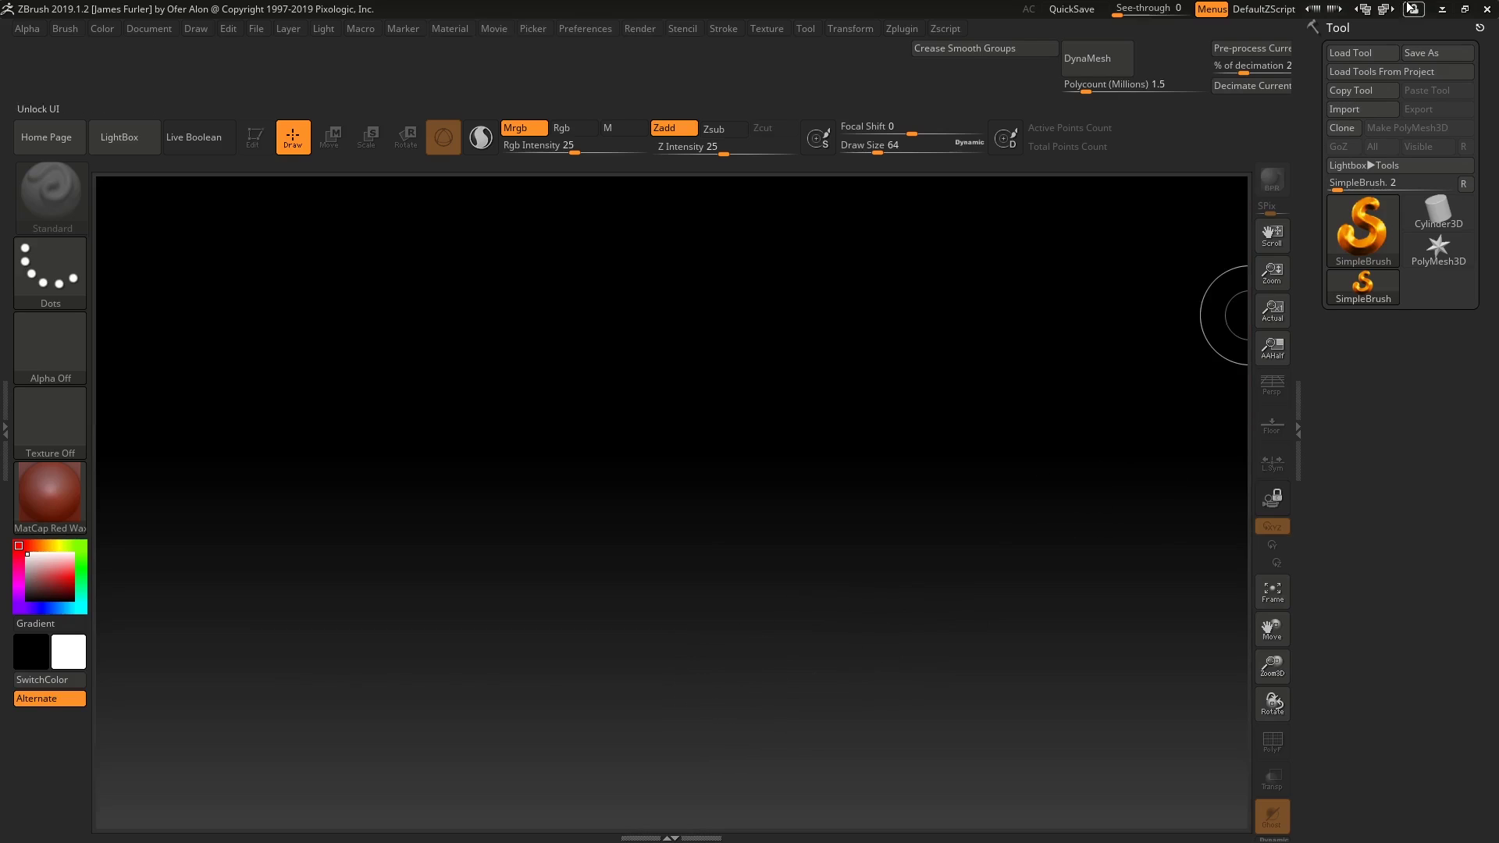
left_click(1368, 109)
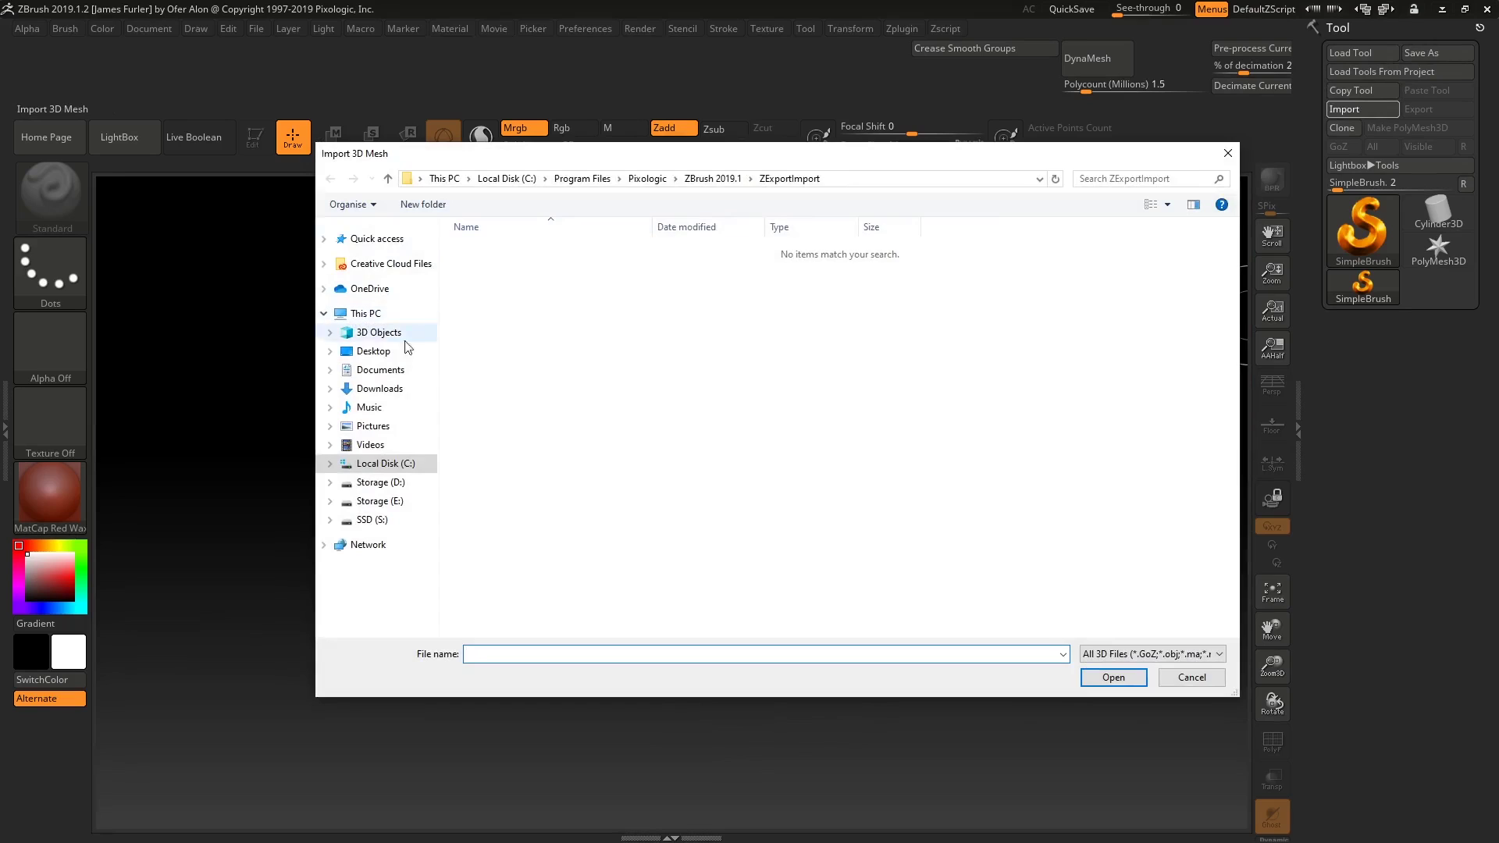
left_click(390, 464)
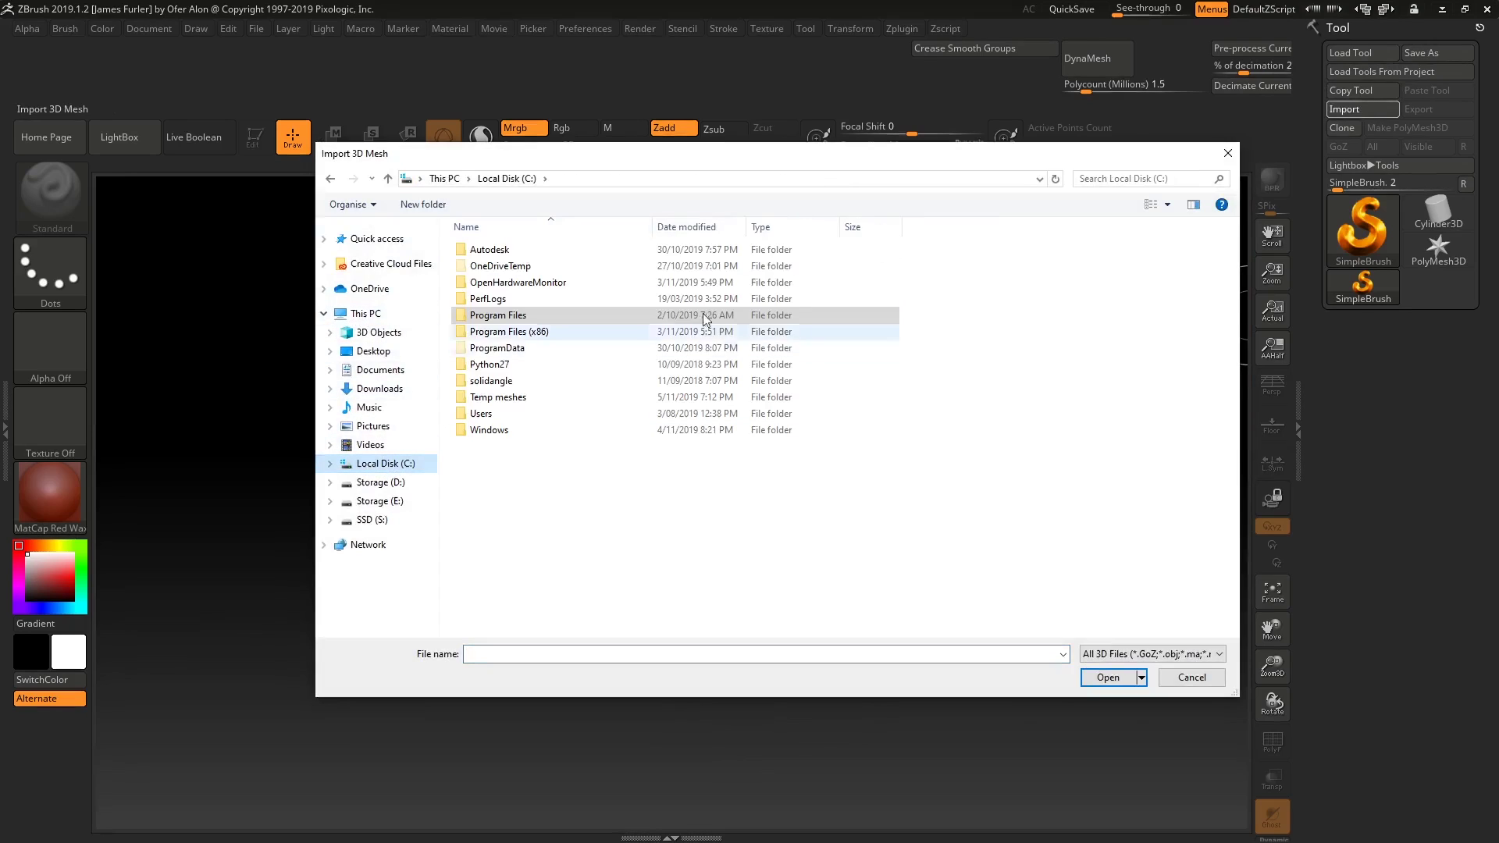
double_click(527, 398)
double_click(510, 267)
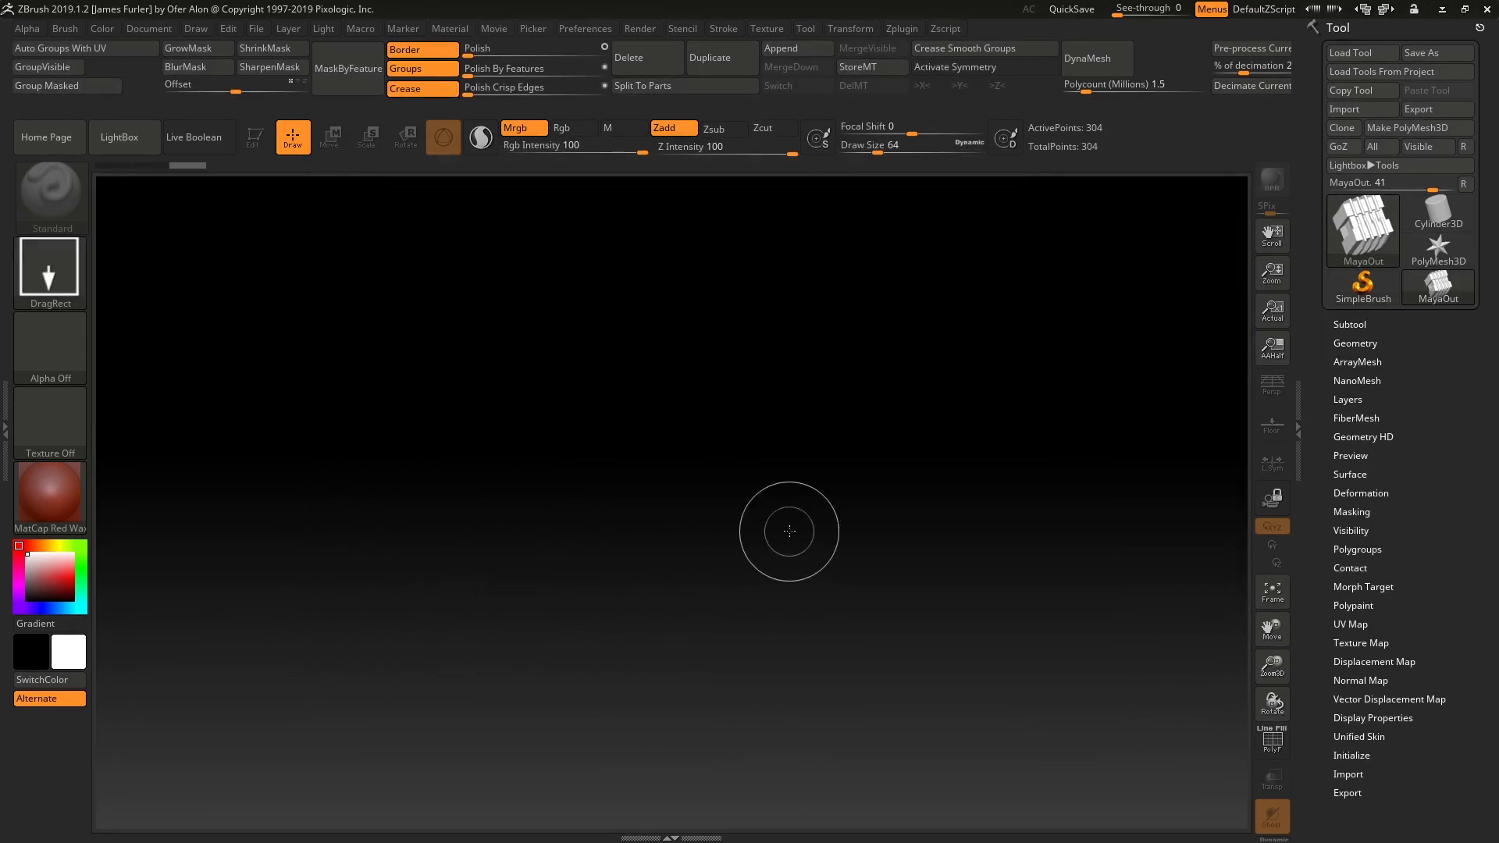
left_click_drag(653, 413, 988, 464)
left_click_drag(1057, 359, 1059, 645)
key("ctrl+n")
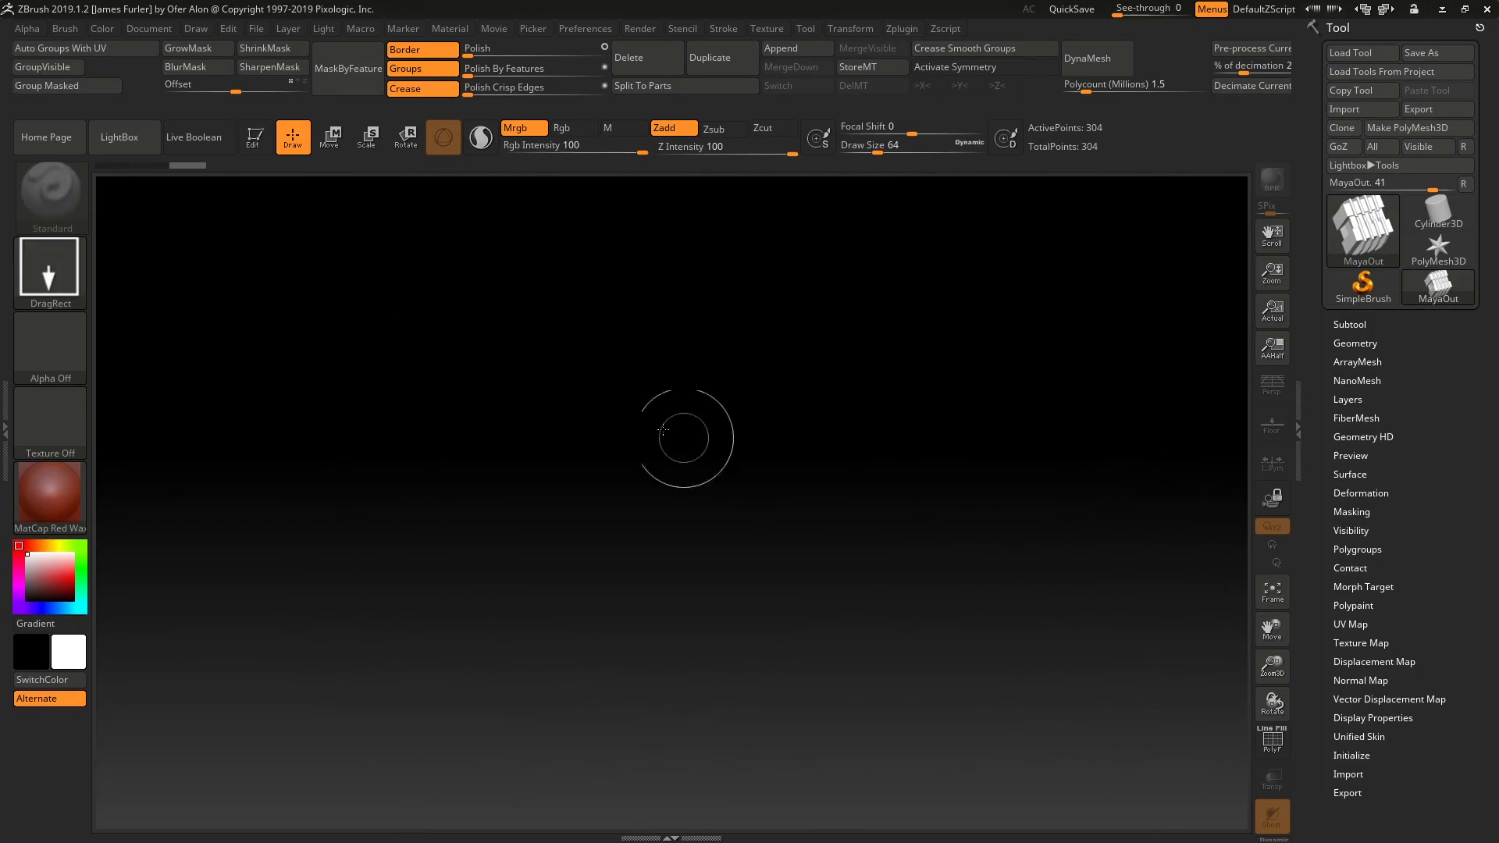
Step: Draw the imported MayaOut mesh on the empty canvas and enter Edit mode
left_click_drag(679, 422, 680, 813)
key("t")
mouse_move(1152, 403)
left_mouse_down()
mouse_move(1064, 325)
mouse_move(1041, 519)
mouse_move(1087, 358)
mouse_move(1040, 365)
mouse_move(1044, 344)
left_mouse_up()
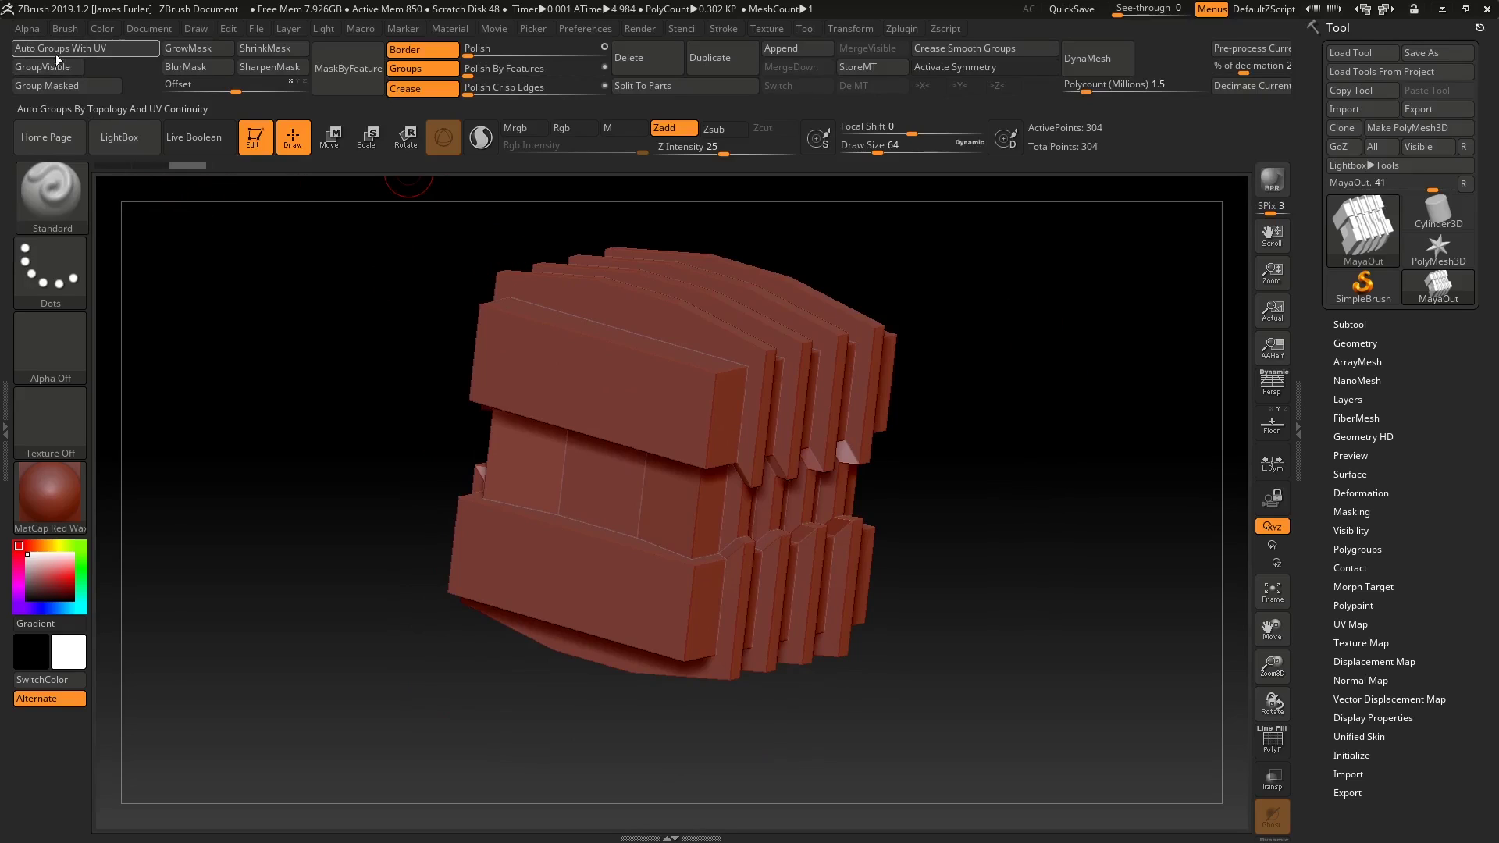
Step: Show the polygroups, auto-group the mesh by its UVs, and DynaMesh it at a polycount of 0.3 million
key("shift+f")
mouse_move(1001, 399)
left_mouse_down()
mouse_move(959, 407)
mouse_move(1007, 408)
mouse_move(994, 378)
left_mouse_up()
left_click(119, 54)
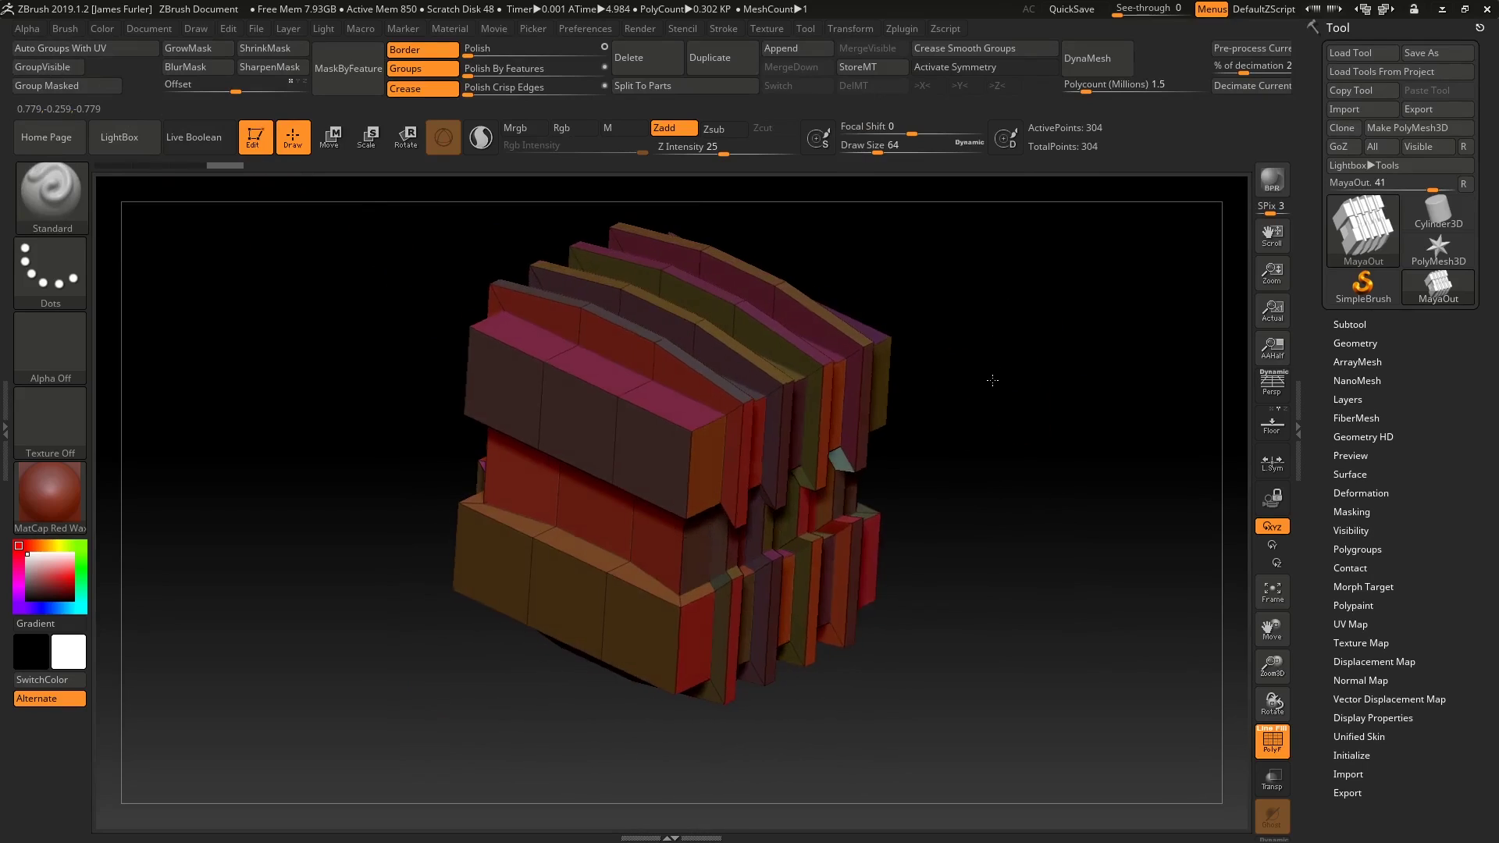
left_click(1077, 91)
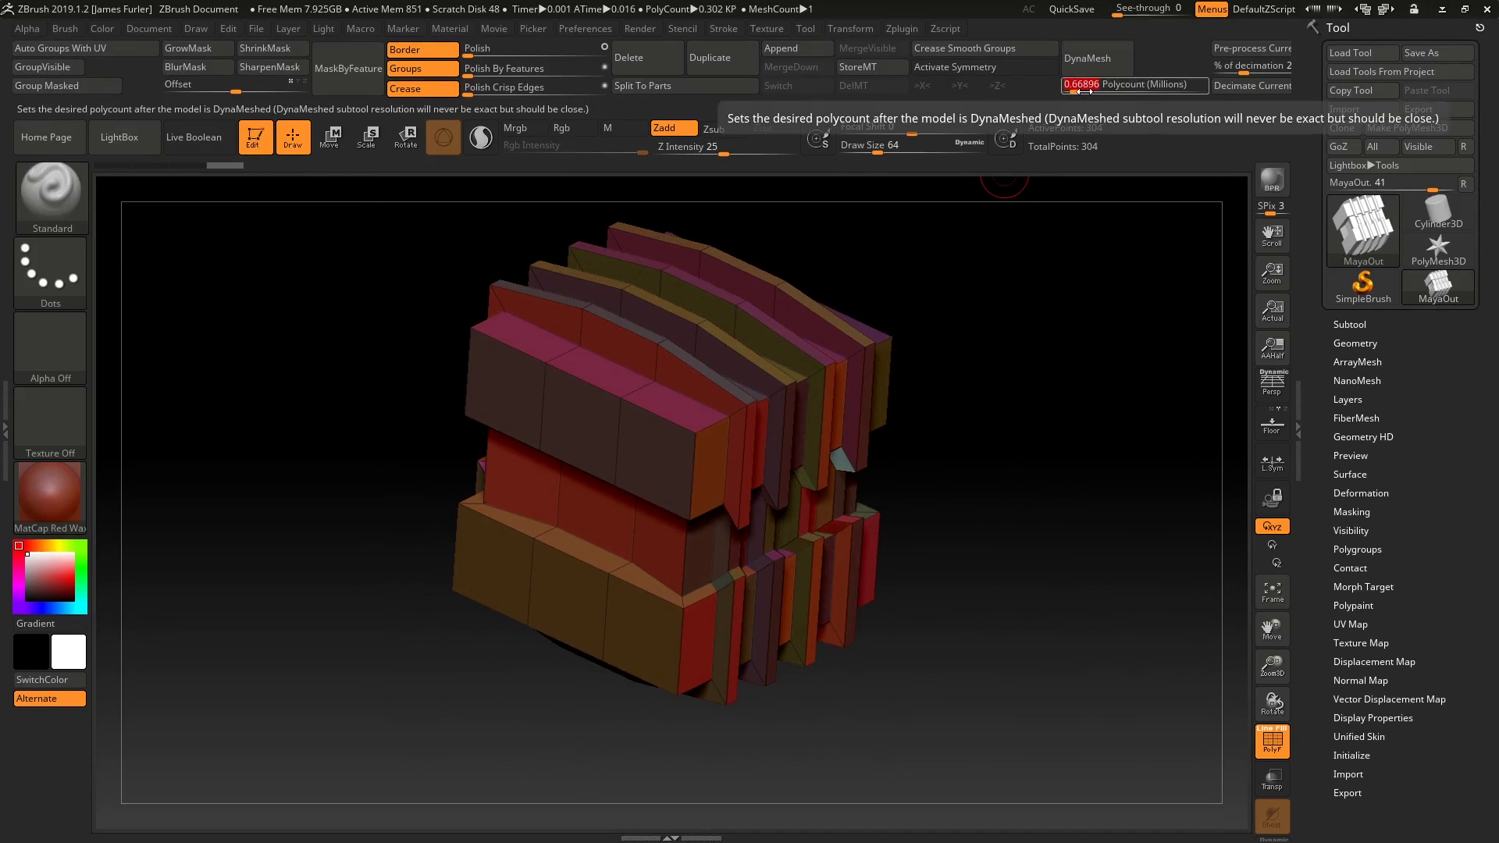
left_click(1087, 58)
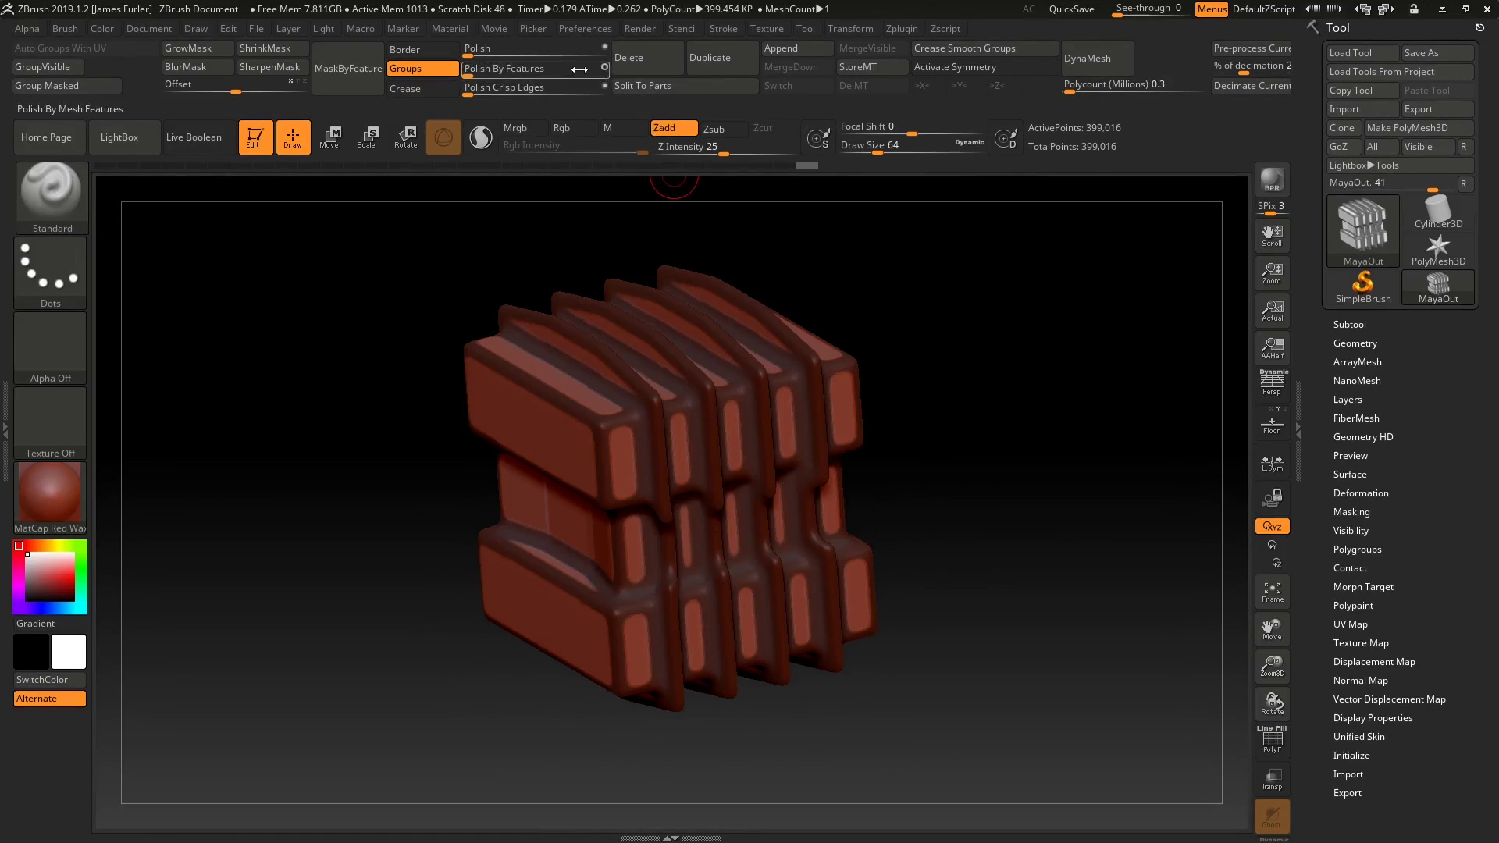
Step: Chip and flatten the block's edges and corners with the TrimDynamic brush
key("b")
key("t")
key("d")
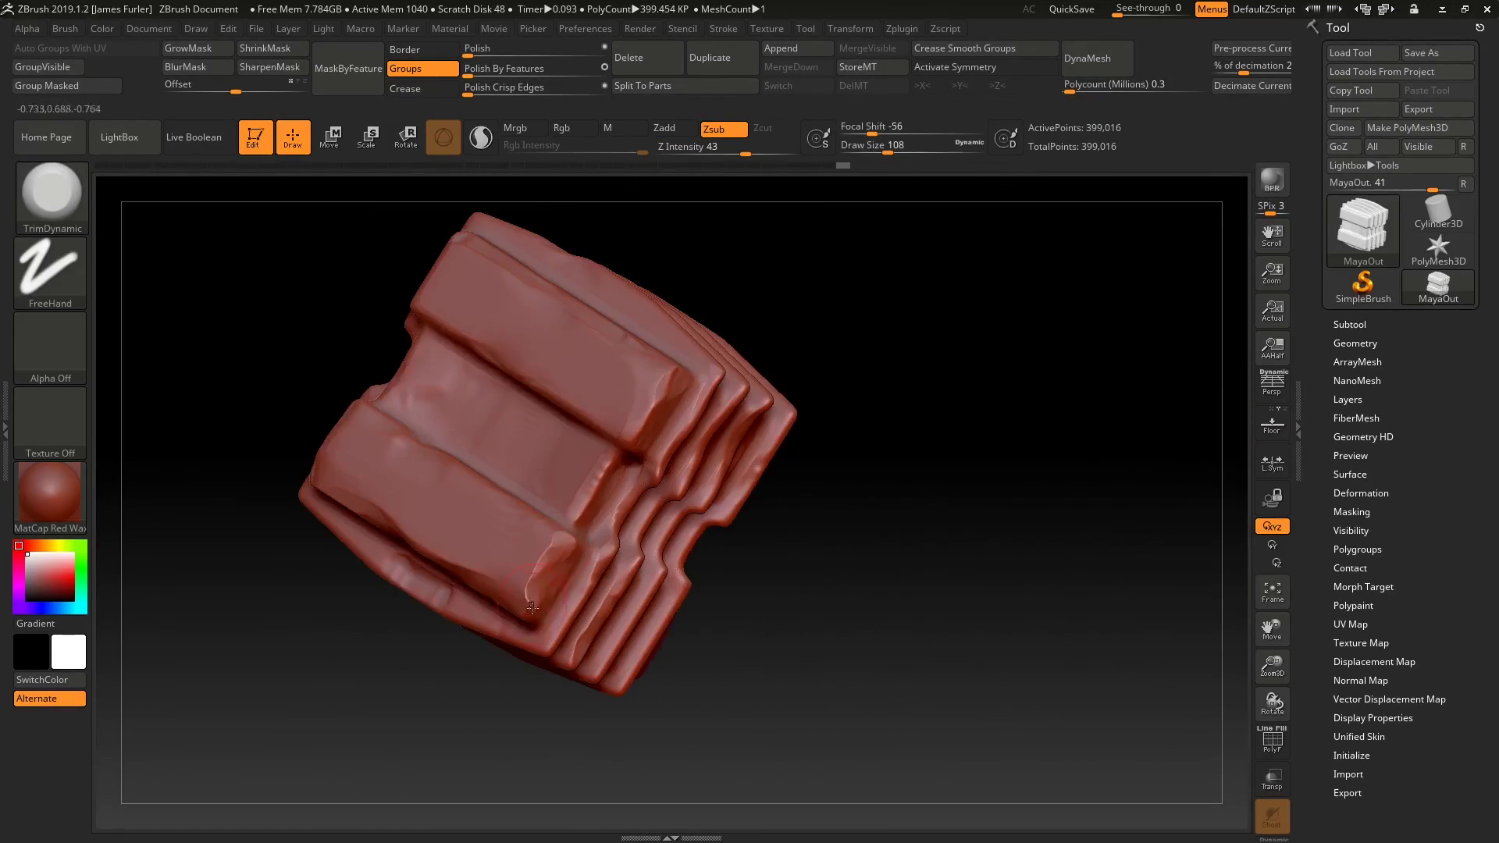
mouse_move(857, 522)
left_mouse_down()
mouse_move(1081, 540)
mouse_move(1050, 536)
mouse_move(1047, 511)
mouse_move(1074, 467)
mouse_move(1054, 512)
mouse_move(1027, 476)
mouse_move(988, 539)
mouse_move(1010, 462)
mouse_move(953, 461)
mouse_move(998, 471)
mouse_move(1033, 405)
left_mouse_up()
Step: Merge the sculpted mesh's polygroups into one group and inspect it with the polyframe display on and off
key("shift+f")
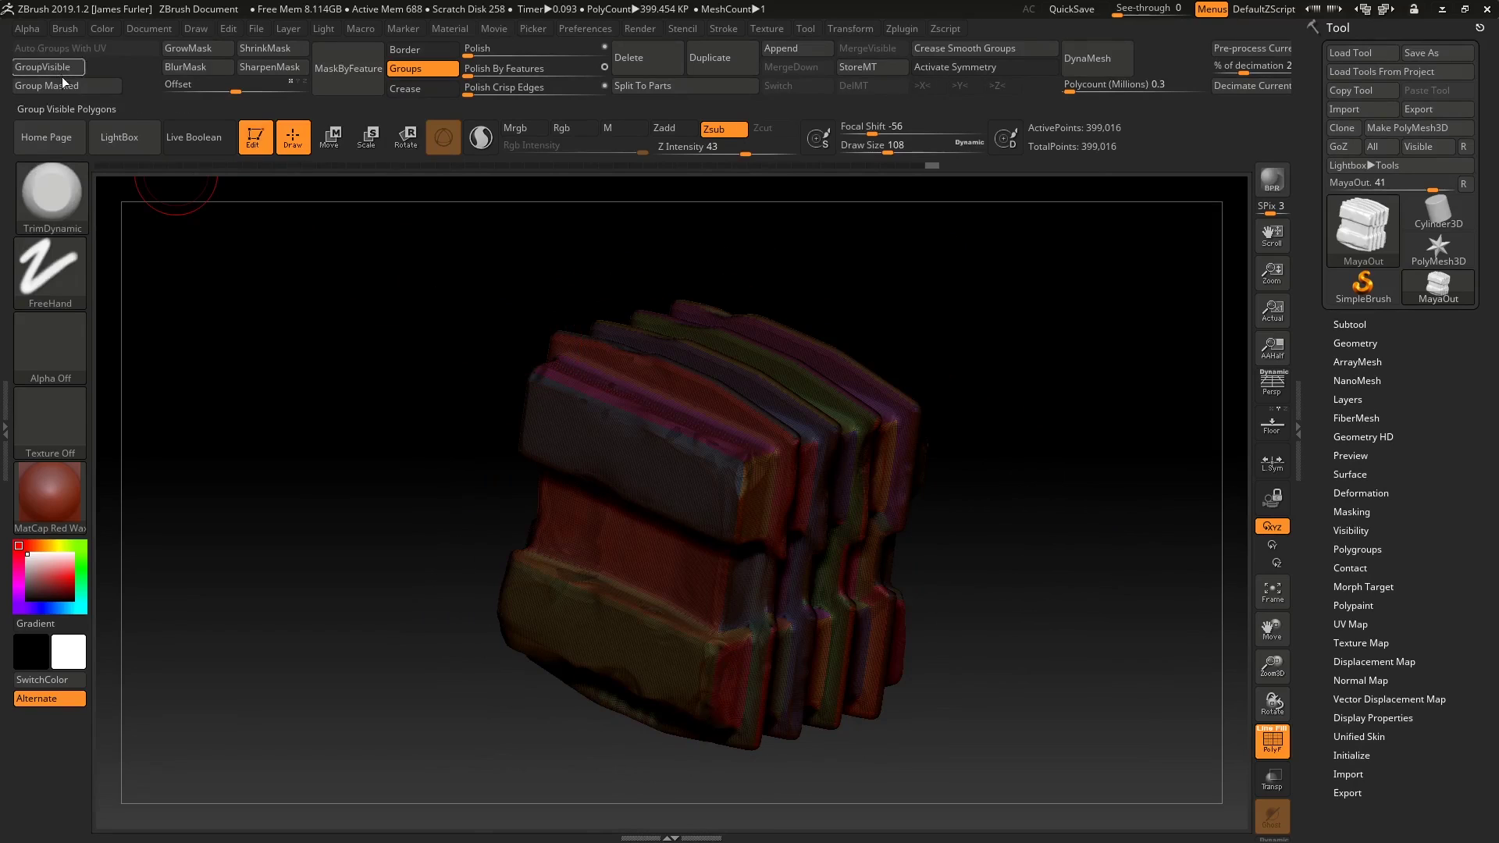
left_click(60, 70)
key("shift+f")
mouse_move(1037, 385)
left_mouse_down()
mouse_move(997, 368)
mouse_move(1020, 409)
mouse_move(1020, 386)
left_mouse_up()
key("shift+f")
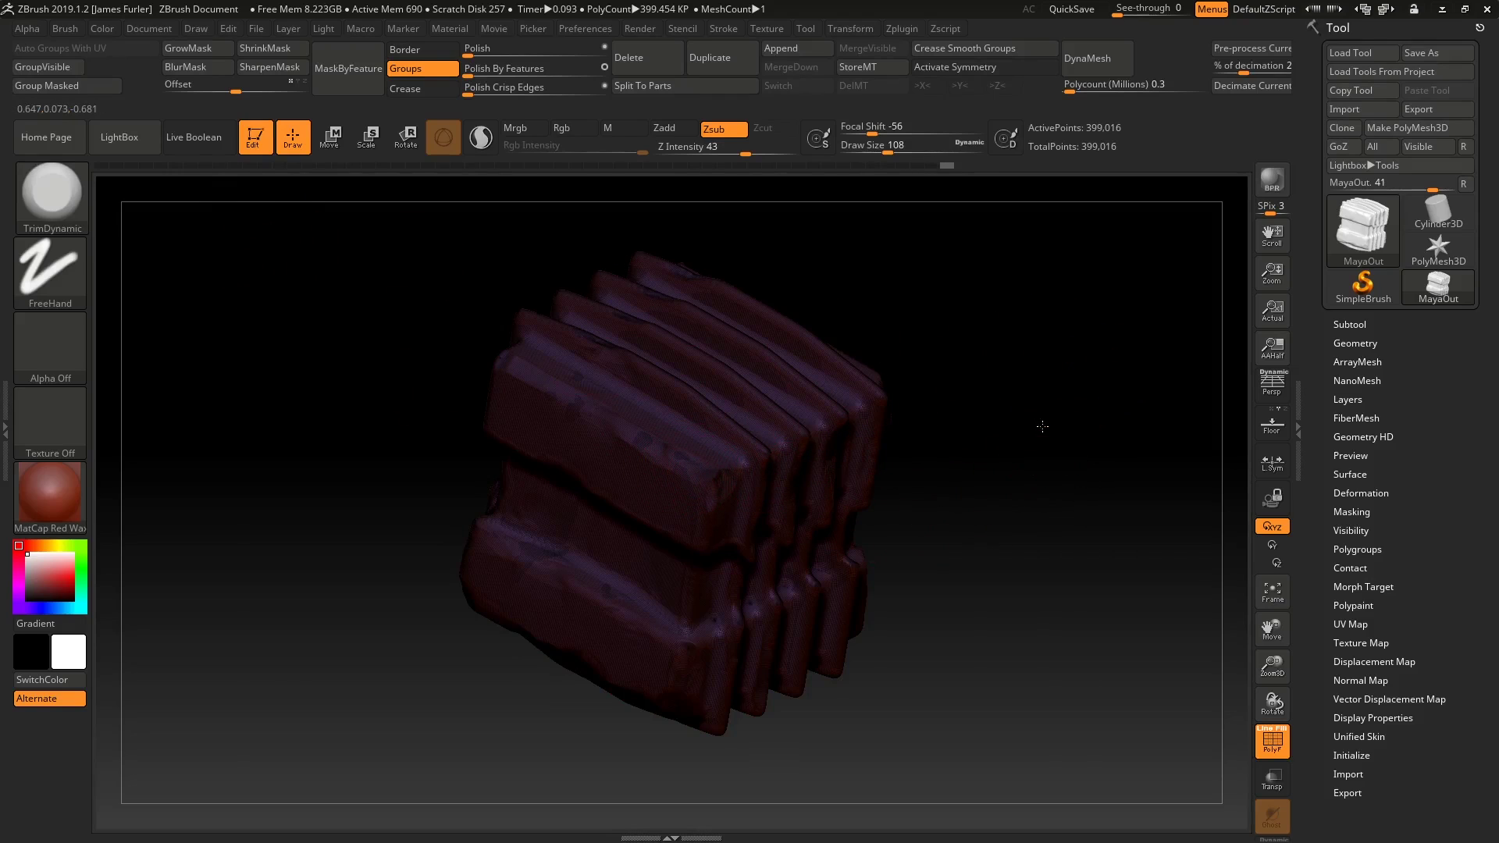
mouse_move(1041, 425)
left_mouse_down()
mouse_move(1038, 378)
mouse_move(1038, 400)
left_mouse_up()
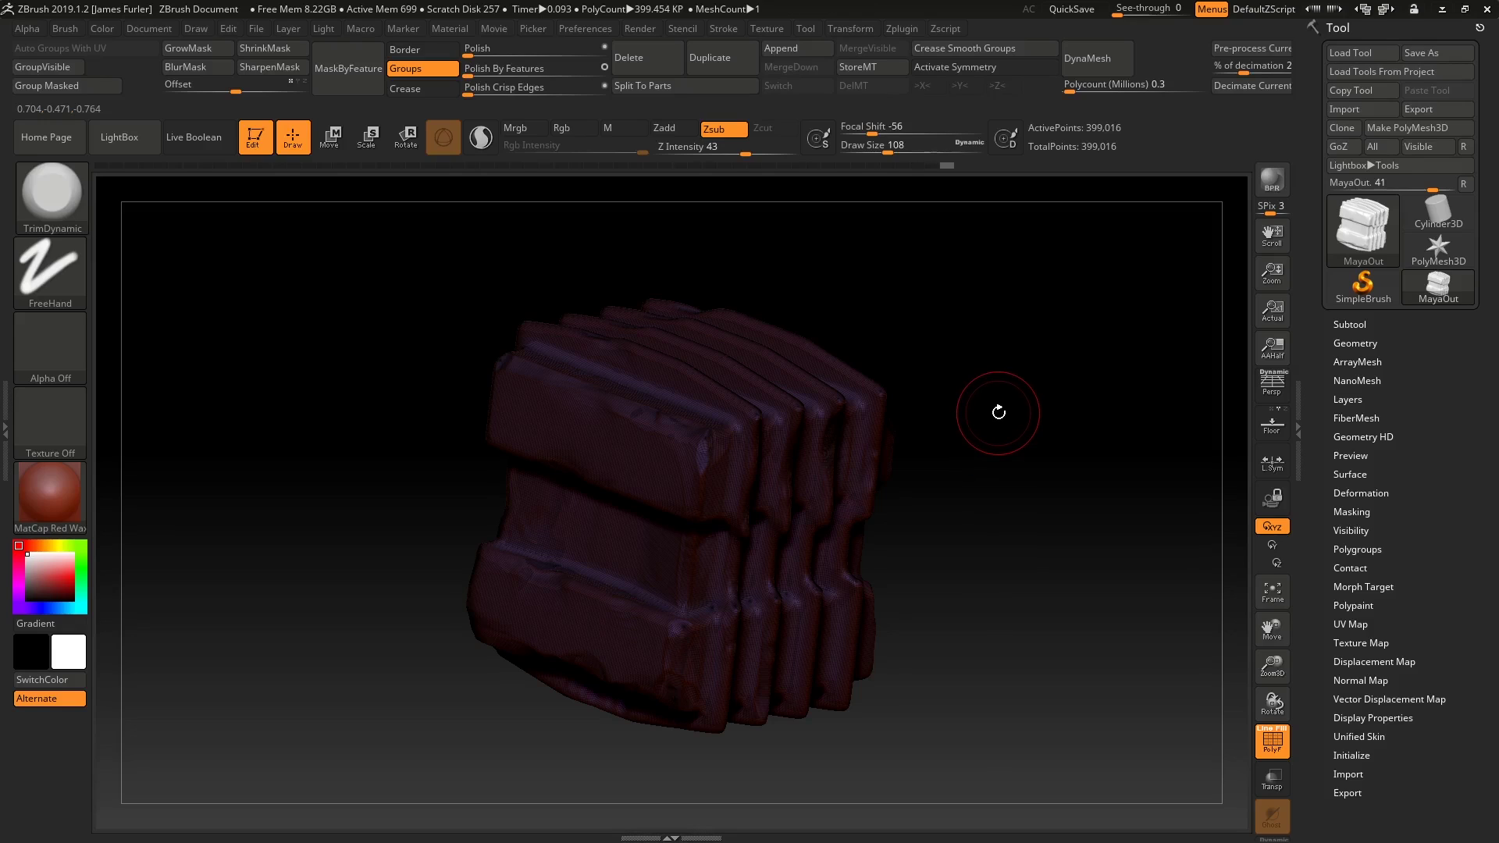
key("shift+f")
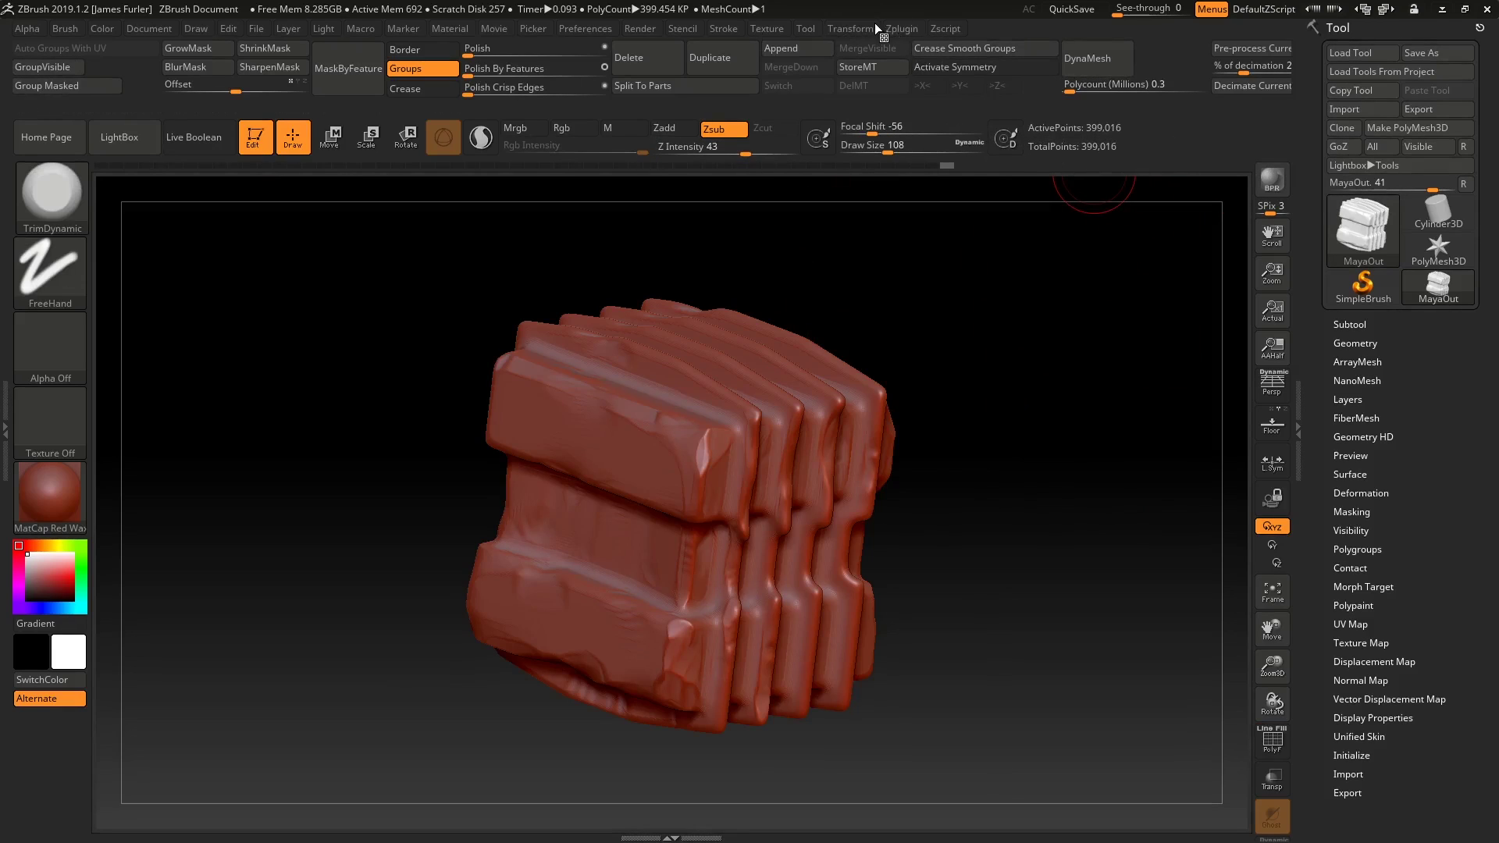
Step: Export the sculpted mesh in OBJ format as ZbrushOut in the C:\Temp meshes folder
left_click(941, 28)
left_click(1425, 110)
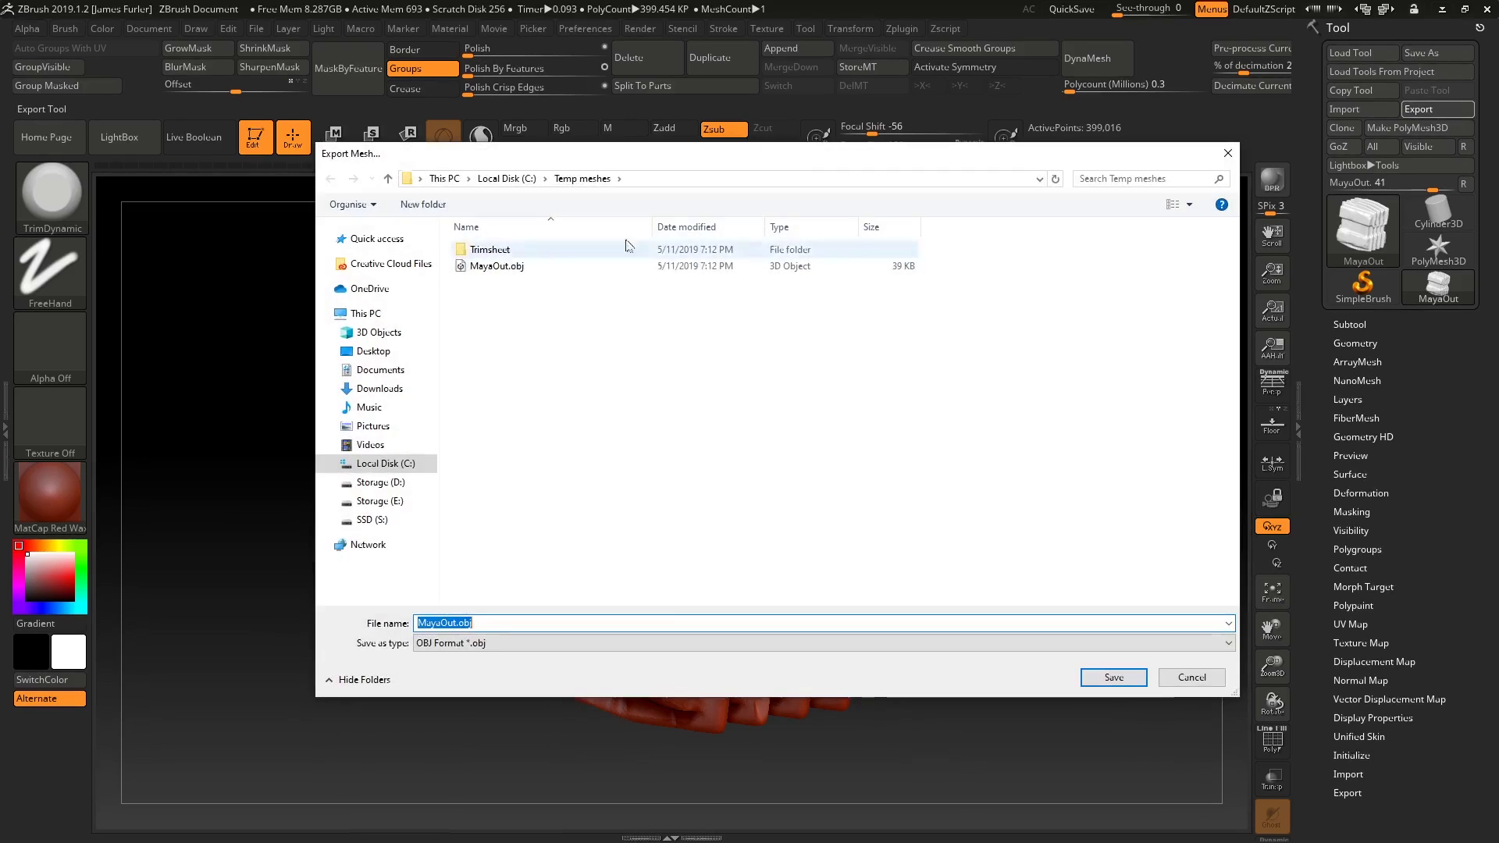
type("Zbrui")
key("BackSpace")
key("BackSpace")
type("hOut")
key("Return")
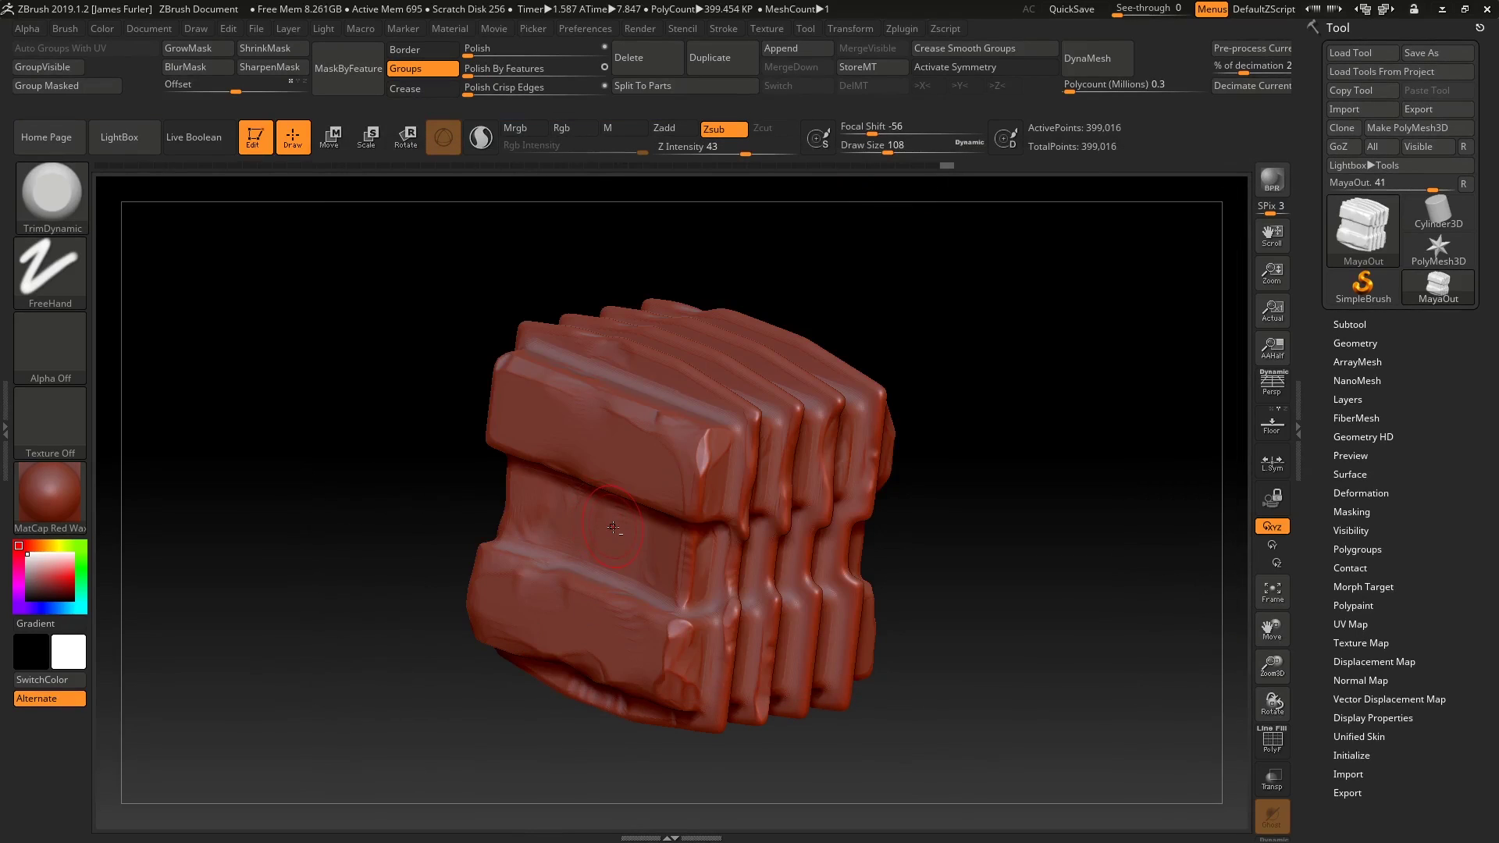
Step: Switch to Maya and import ZbrushOut.OBJ from C:\Temp meshes with the simple OBJ import tool
key("alt+Tab")
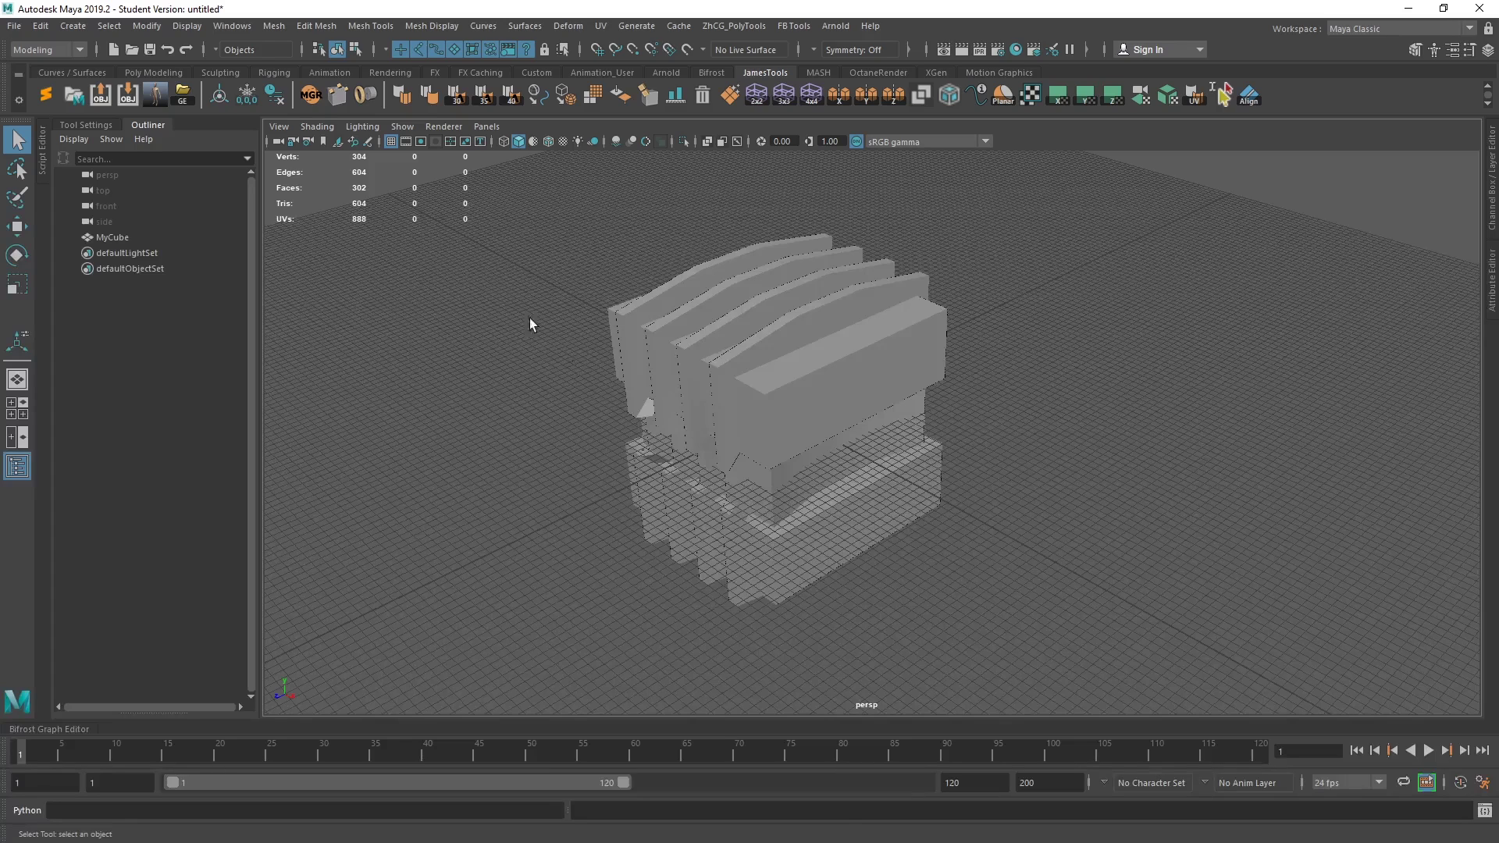
left_click(128, 97)
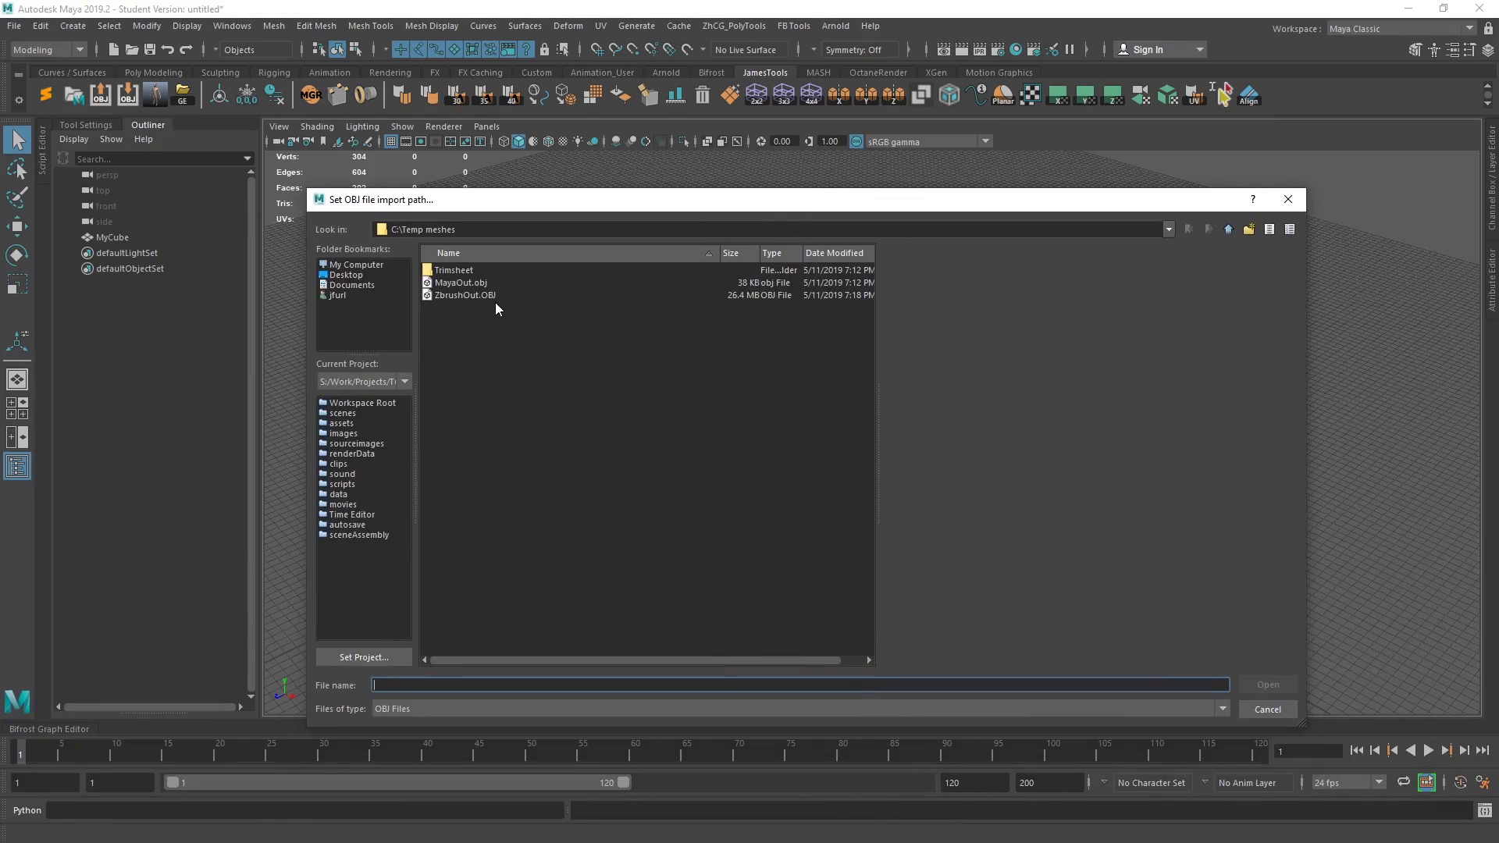
left_click(486, 296)
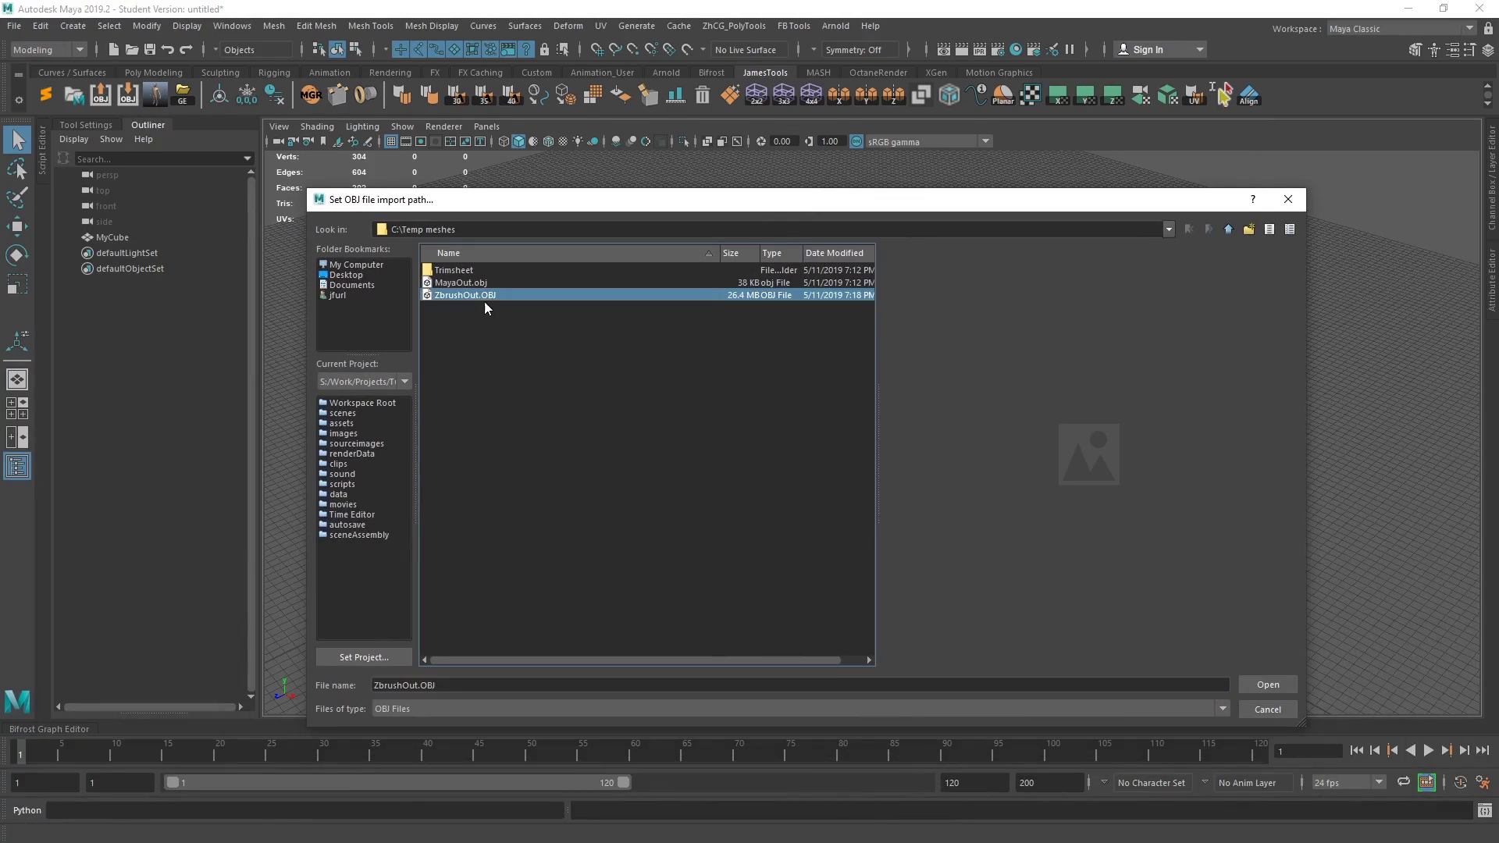
left_click(1275, 690)
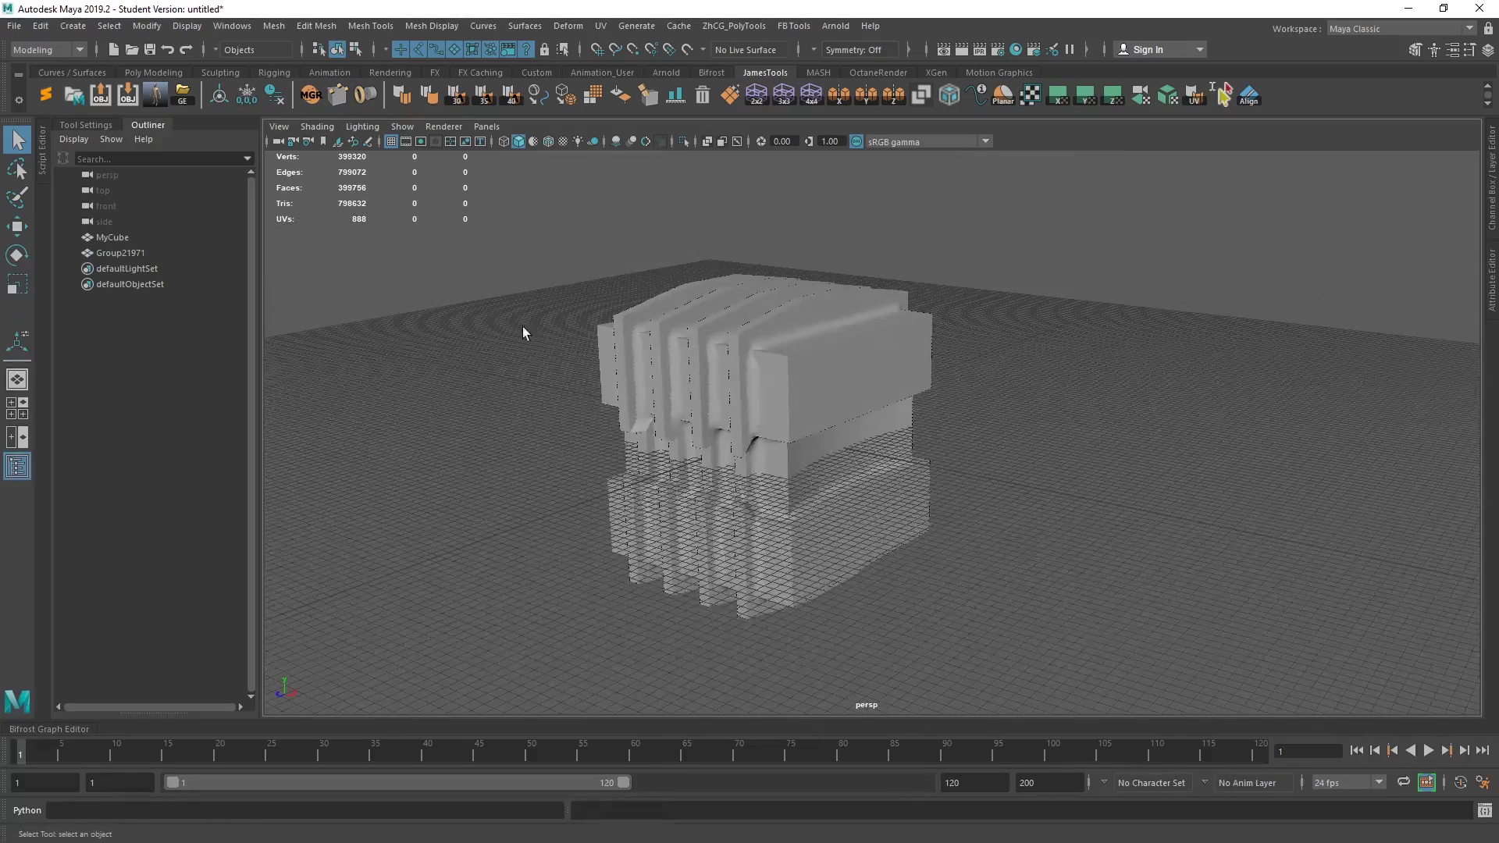
Step: Move the imported sculpt sideways along one axis so it stands clear beside MyCube
left_click_drag(1046, 391, 1038, 425, "alt")
left_click(131, 254)
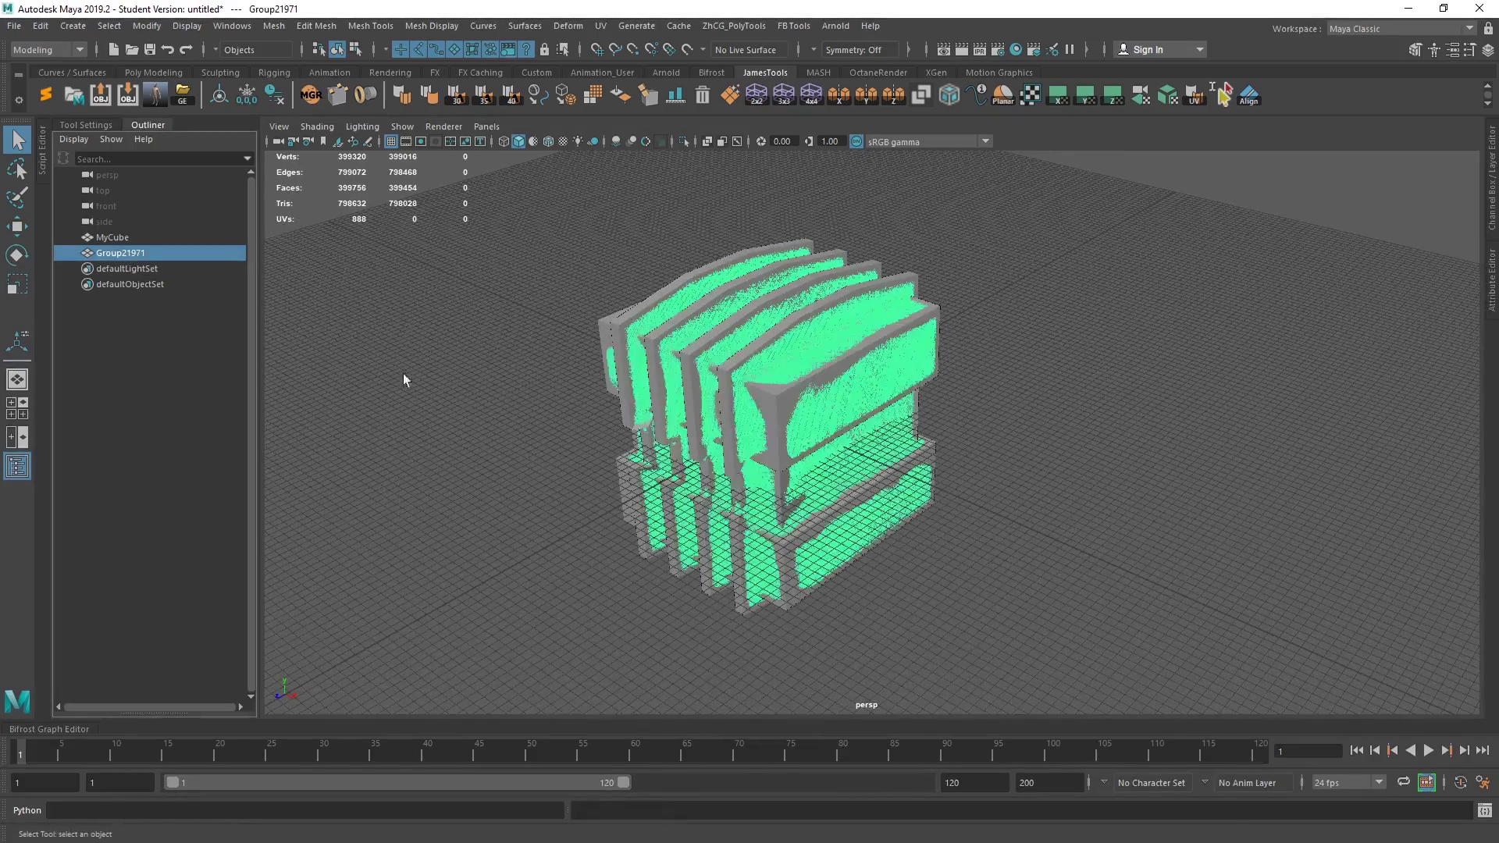
left_click_drag(887, 461, 807, 458, "alt")
key("w")
left_click_drag(691, 418, 368, 445, "alt")
left_click(1038, 545)
left_click_drag(718, 590, 644, 442, "alt")
left_click(560, 494)
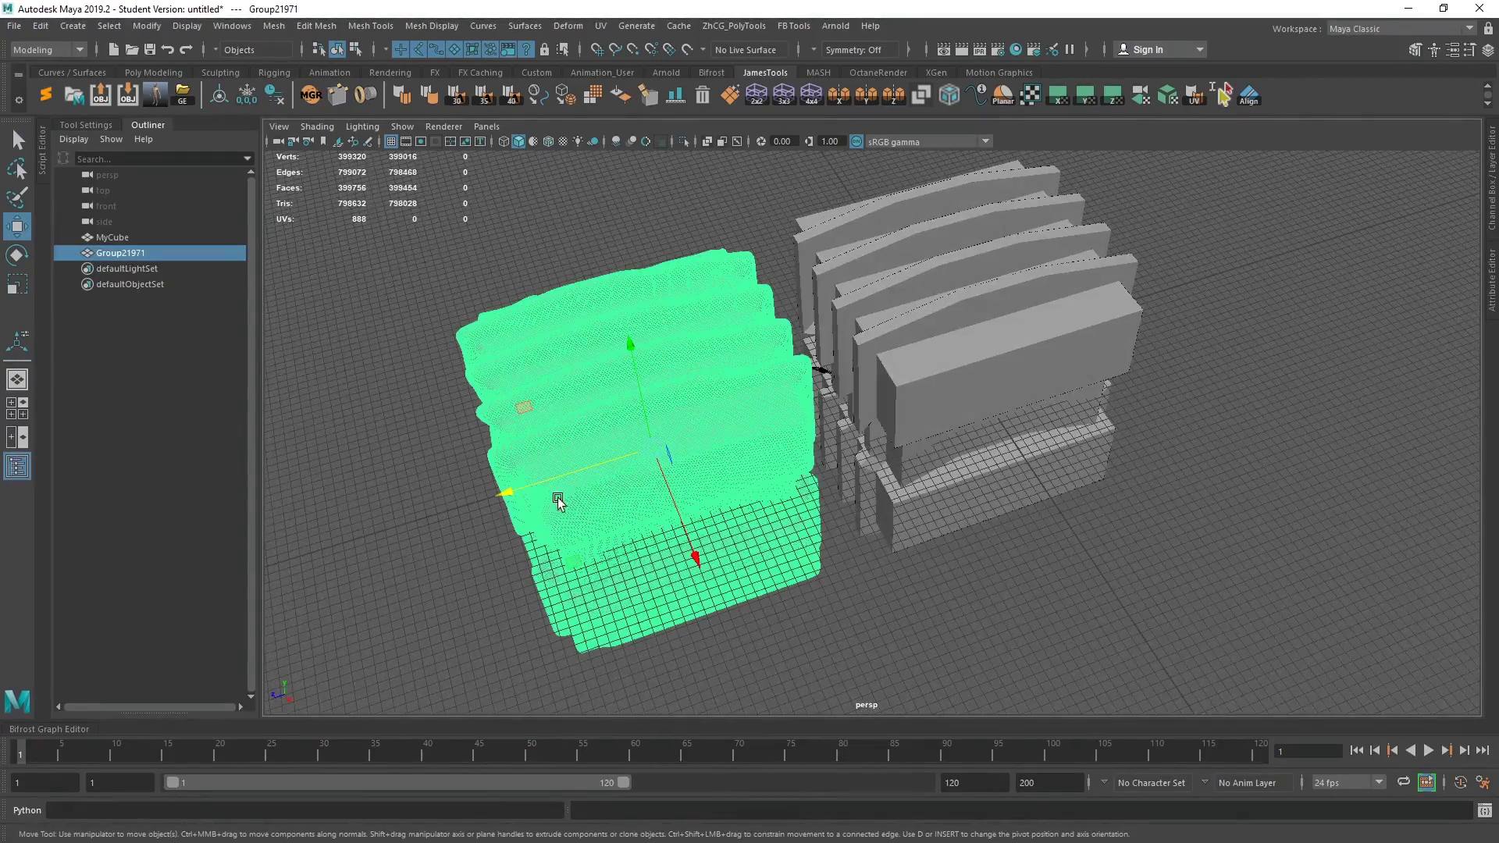
left_click_drag(506, 494, 834, 411)
left_click_drag(663, 425, 639, 395, "alt")
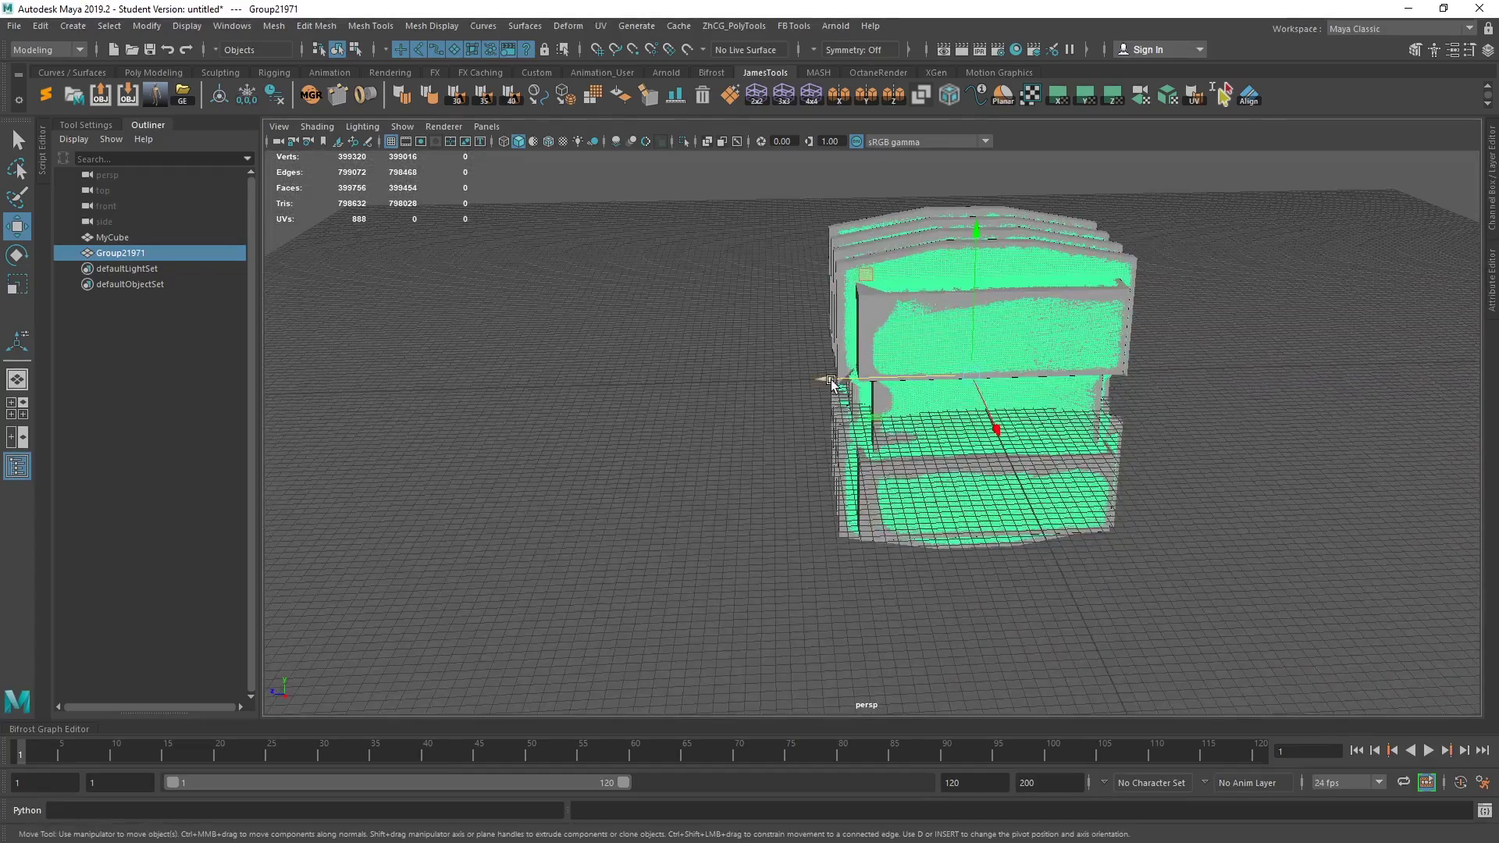
left_click_drag(829, 379, 650, 391)
middle_click_drag(726, 415, 809, 470, "alt")
Step: Select the central face loop around MyCube and bevel it to create narrow strips along its borders
left_click(995, 330)
middle_click_drag(996, 331, 812, 374, "alt")
right_click_drag(813, 375, 941, 410, "alt")
left_click_drag(941, 410, 1050, 381, "alt")
right_click_drag(920, 377, 896, 425)
left_click(872, 431)
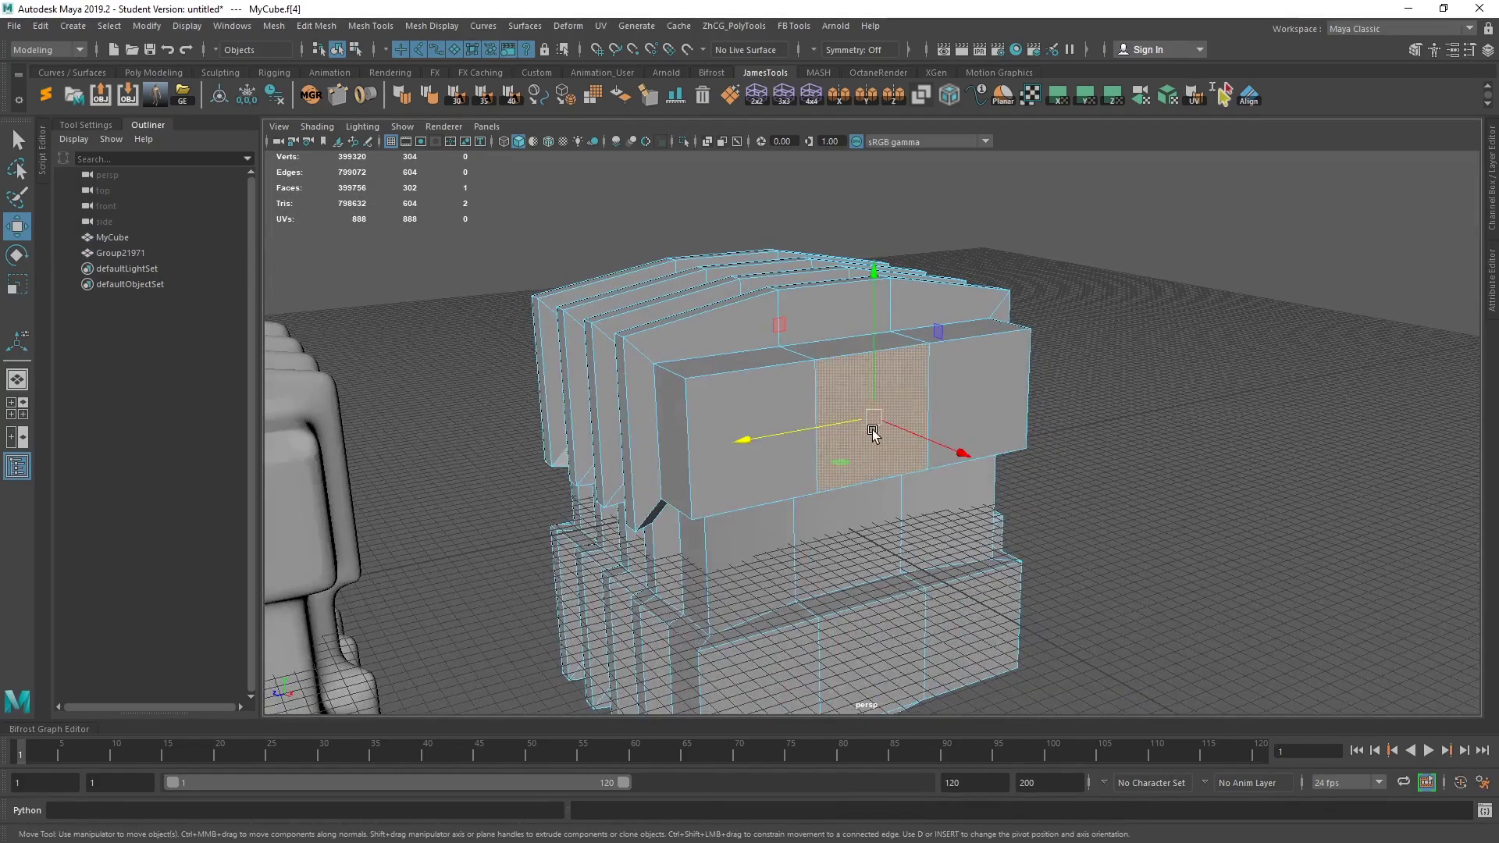
double_click(835, 317, "shift")
key("ctrl+b")
mouse_move(1142, 266)
middle_mouse_down()
mouse_move(1101, 267)
mouse_move(1116, 267)
middle_mouse_up()
Step: Extrude the two narrow beveled face loops outward to form raised bands around MyCube
left_click(815, 348)
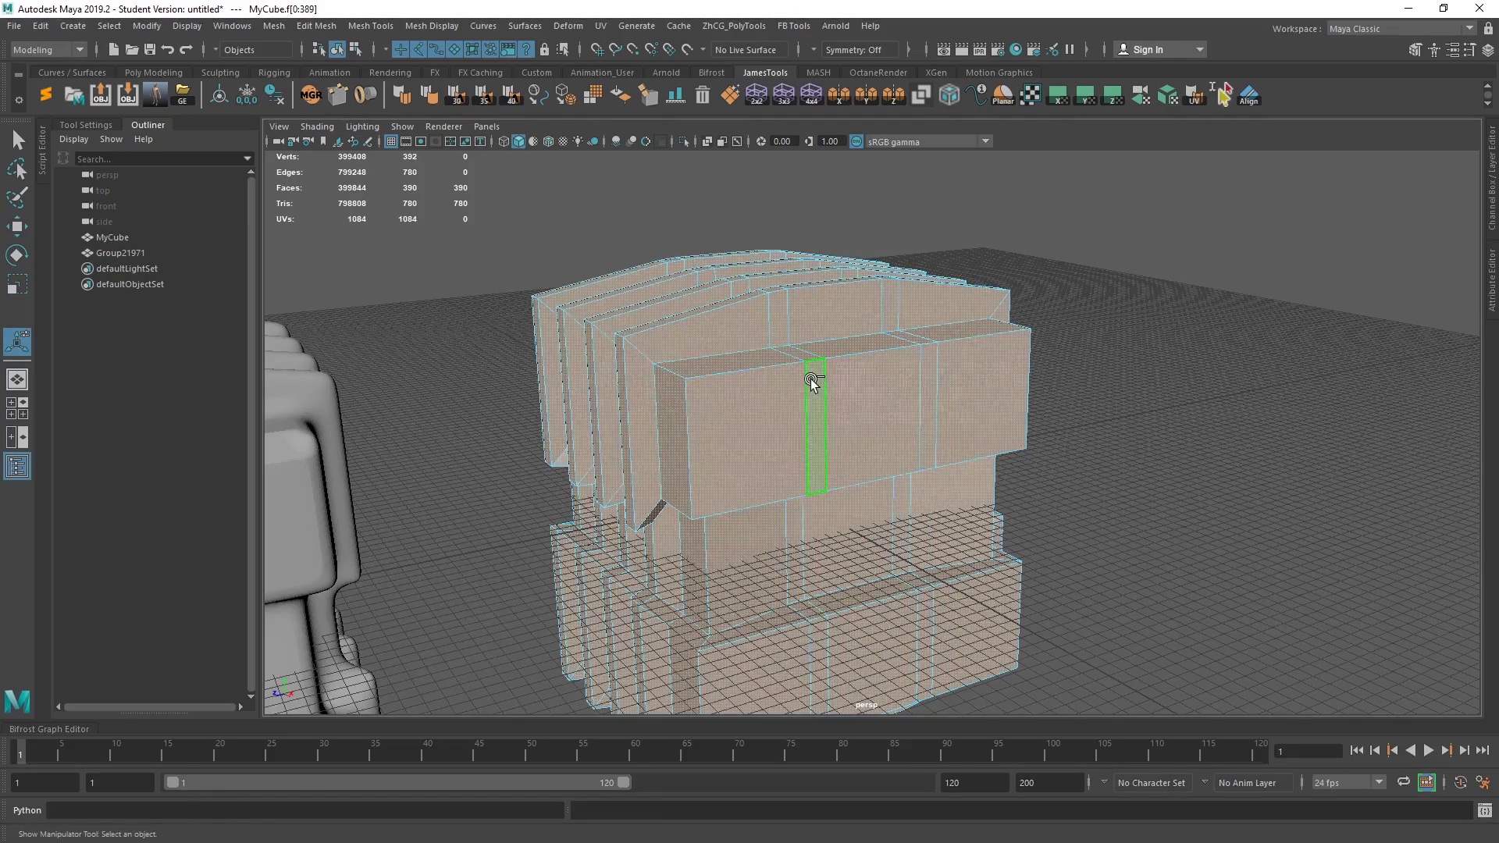
double_click(812, 360)
left_click(926, 360, "shift")
key("ctrl+e")
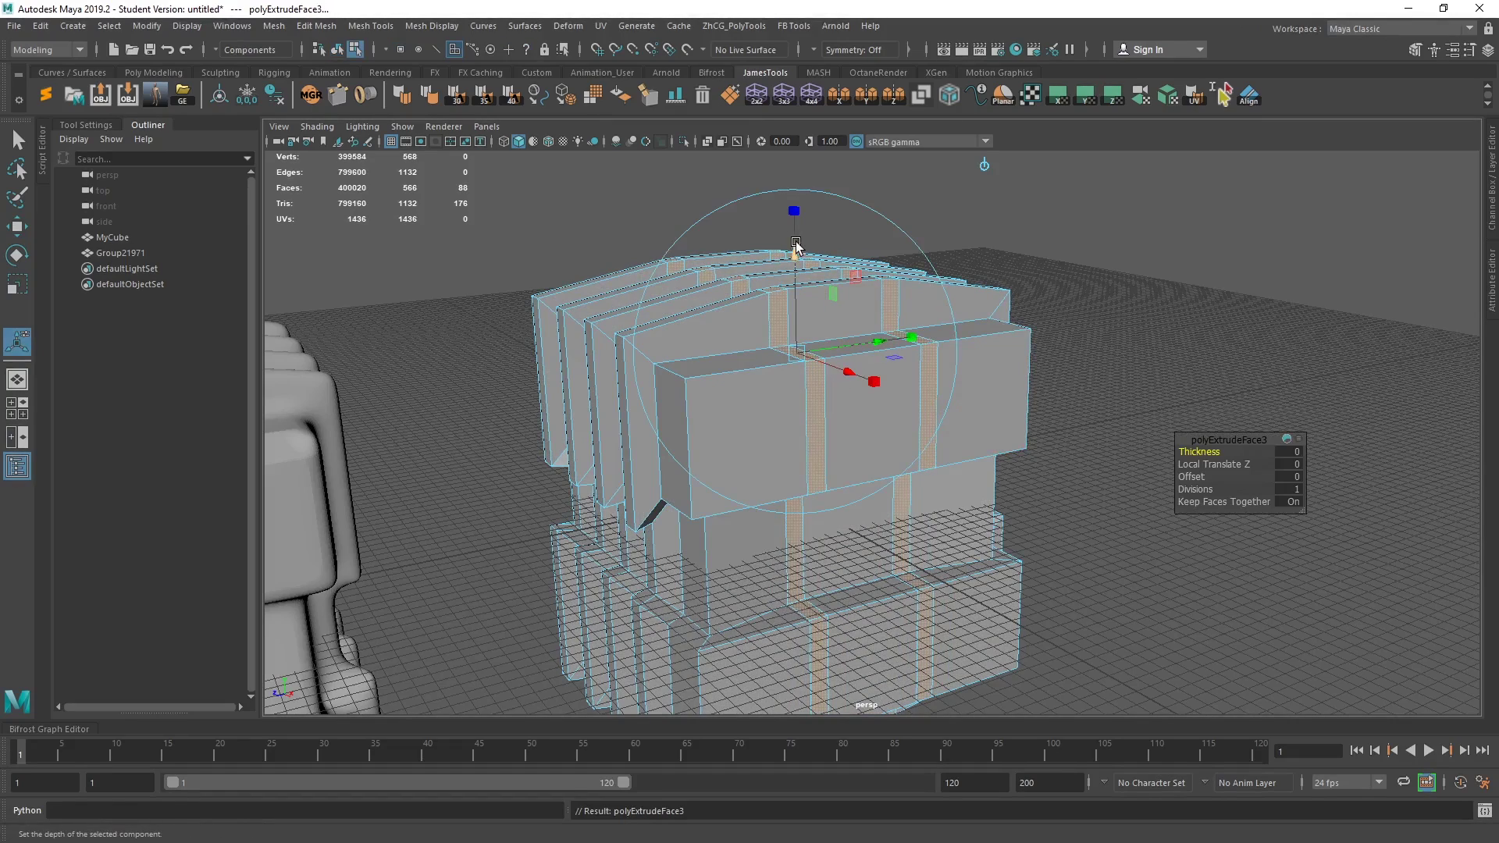
left_click_drag(796, 248, 797, 190)
Step: Export the modified MyCube again with SimpleObjExport and switch to ZBrush
scroll(977, 325, "down", 5)
left_click_drag(977, 324, 830, 375, "alt")
right_click_drag(1057, 324, 1098, 312)
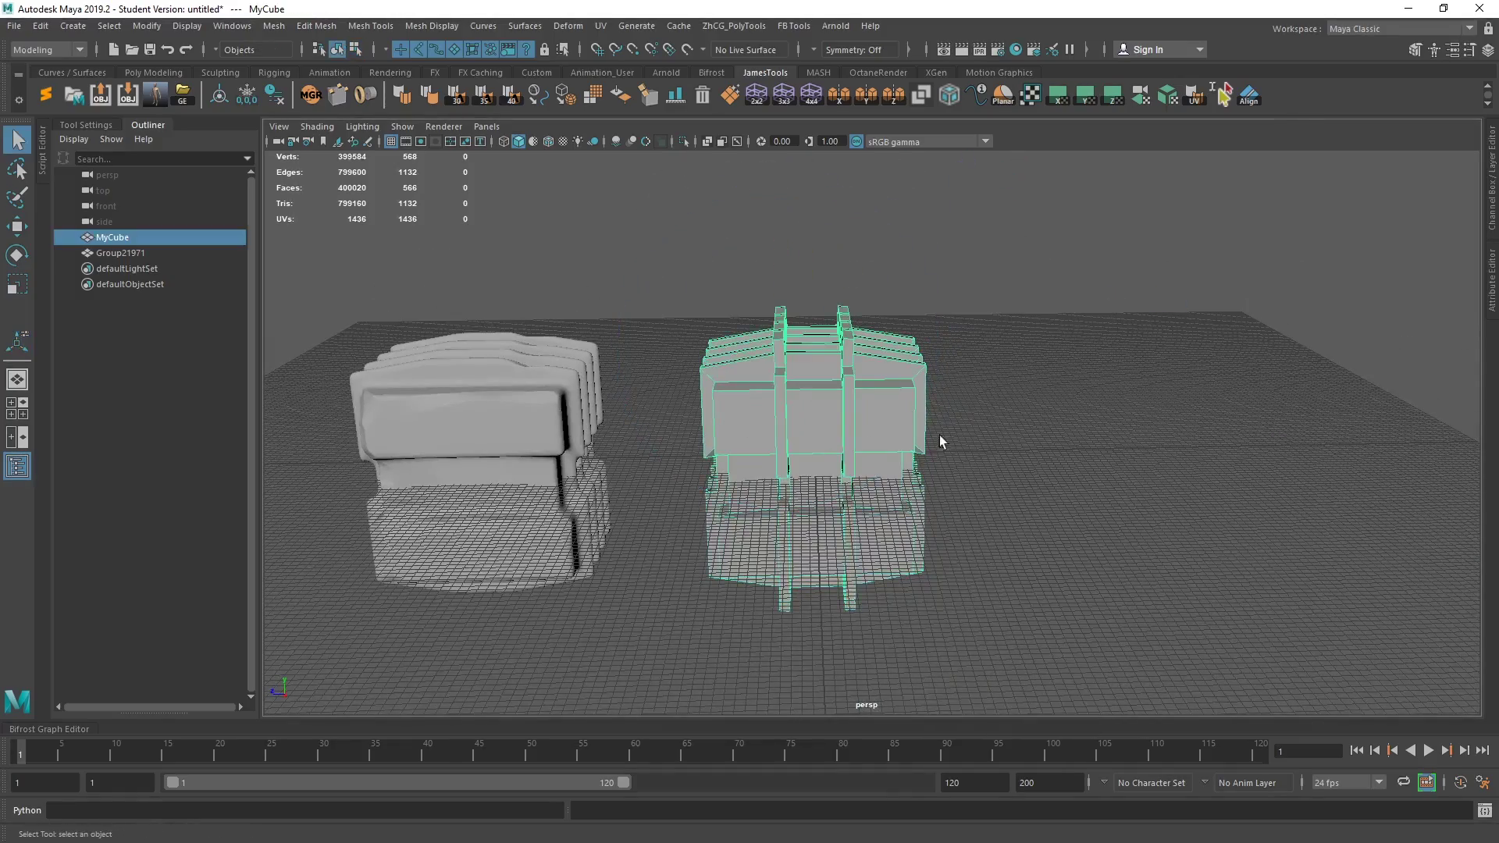
mouse_move(939, 434)
left_mouse_down("alt")
mouse_move(970, 428)
mouse_move(928, 438)
left_mouse_up("alt")
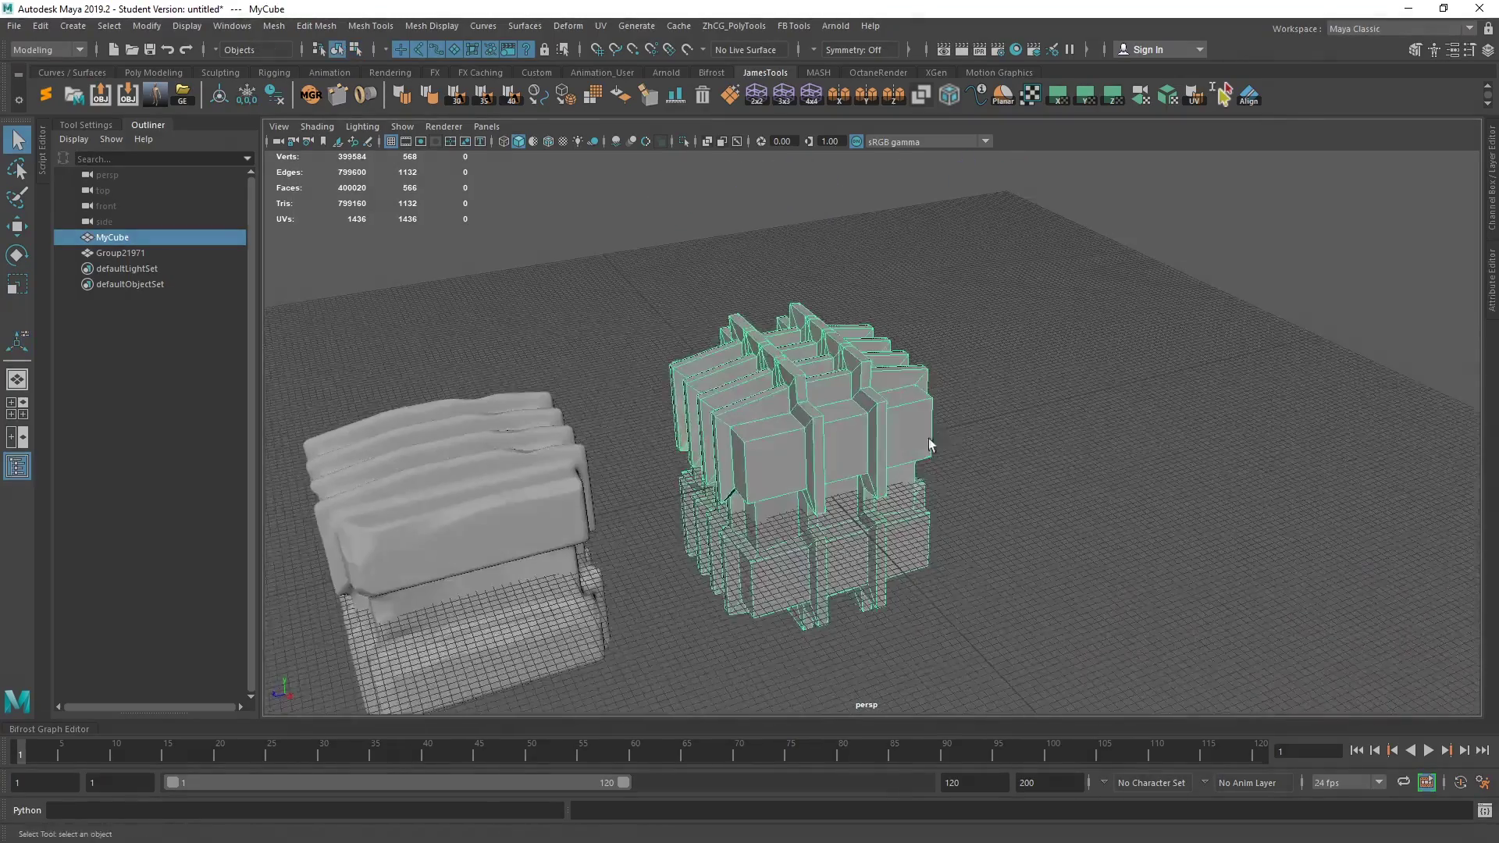
left_click(95, 92)
key("alt+Tab")
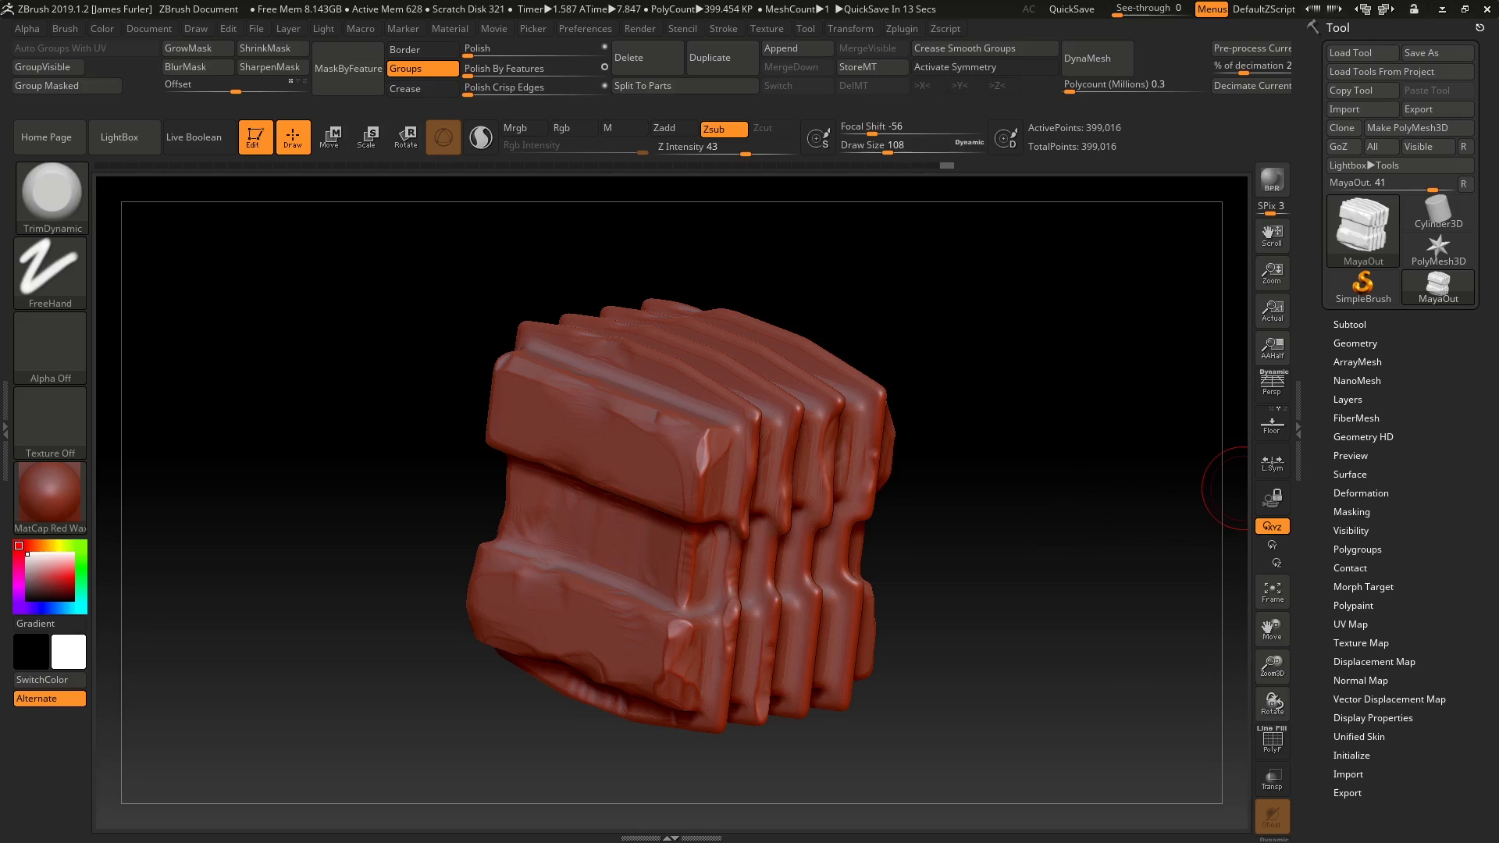
Step: Import MayaOut.obj over the current sculpt and rotate around the updated mesh to inspect its raised bands
left_click(1367, 108)
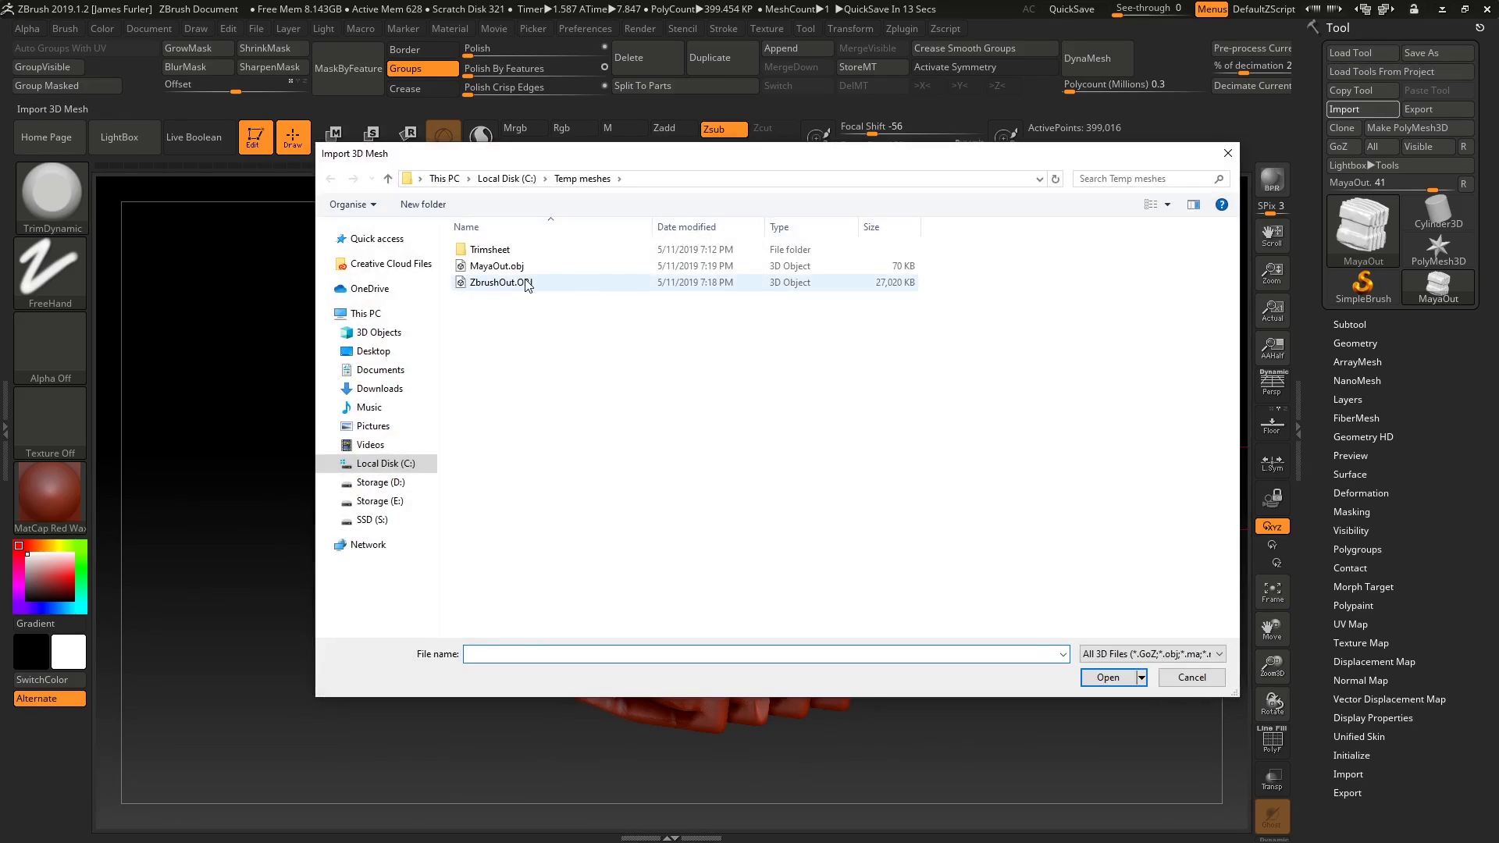
double_click(496, 267)
left_click_drag(1004, 509, 1199, 458)
left_click_drag(971, 446, 1004, 435)
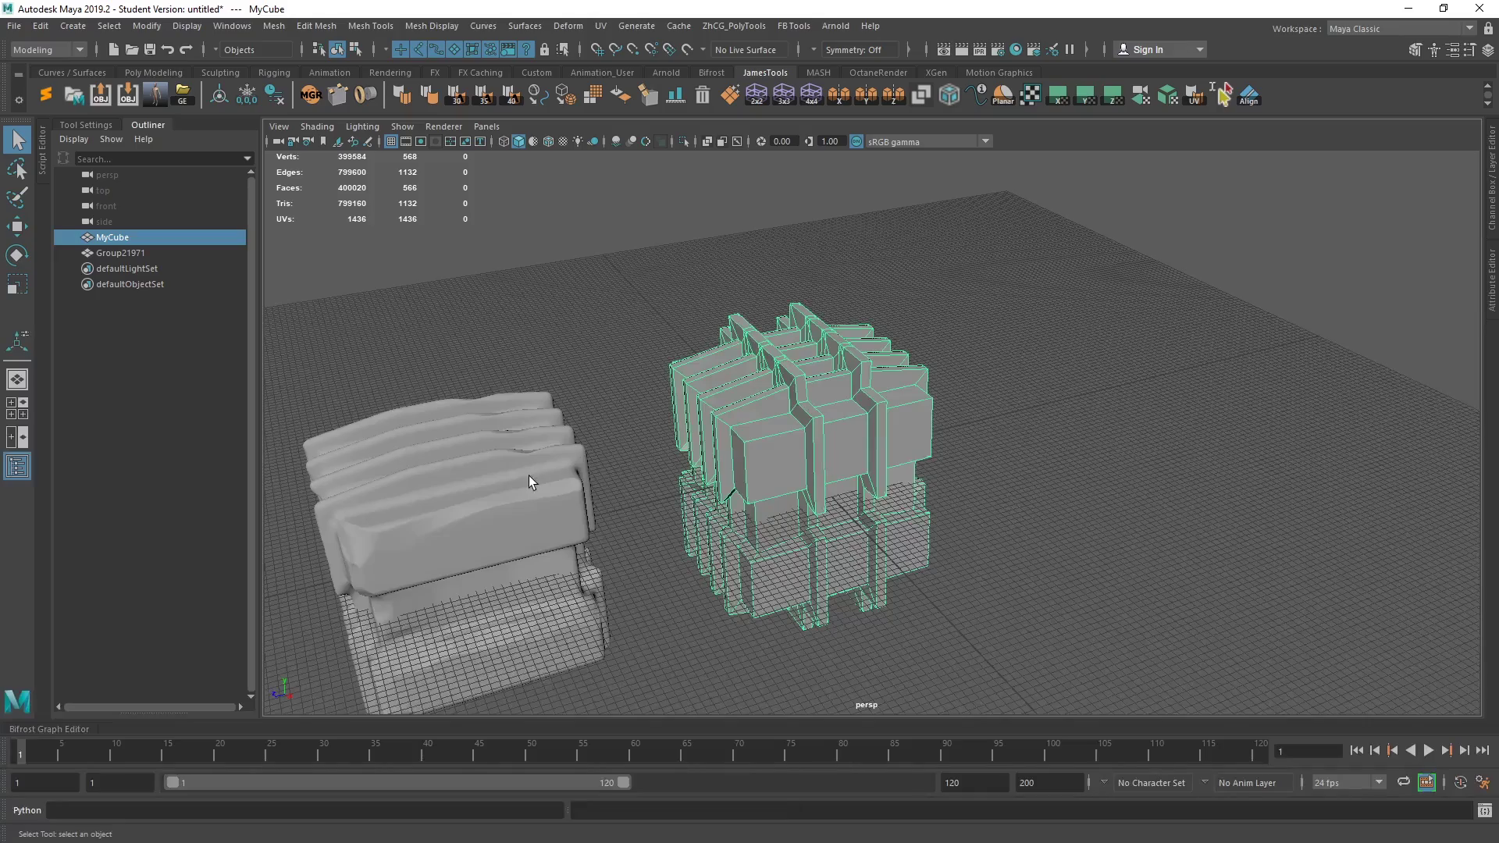
Step: Switch back to Maya and shift the previously imported sculpt, Group21971, along one axis beside MyCube
left_click(528, 475)
key("w")
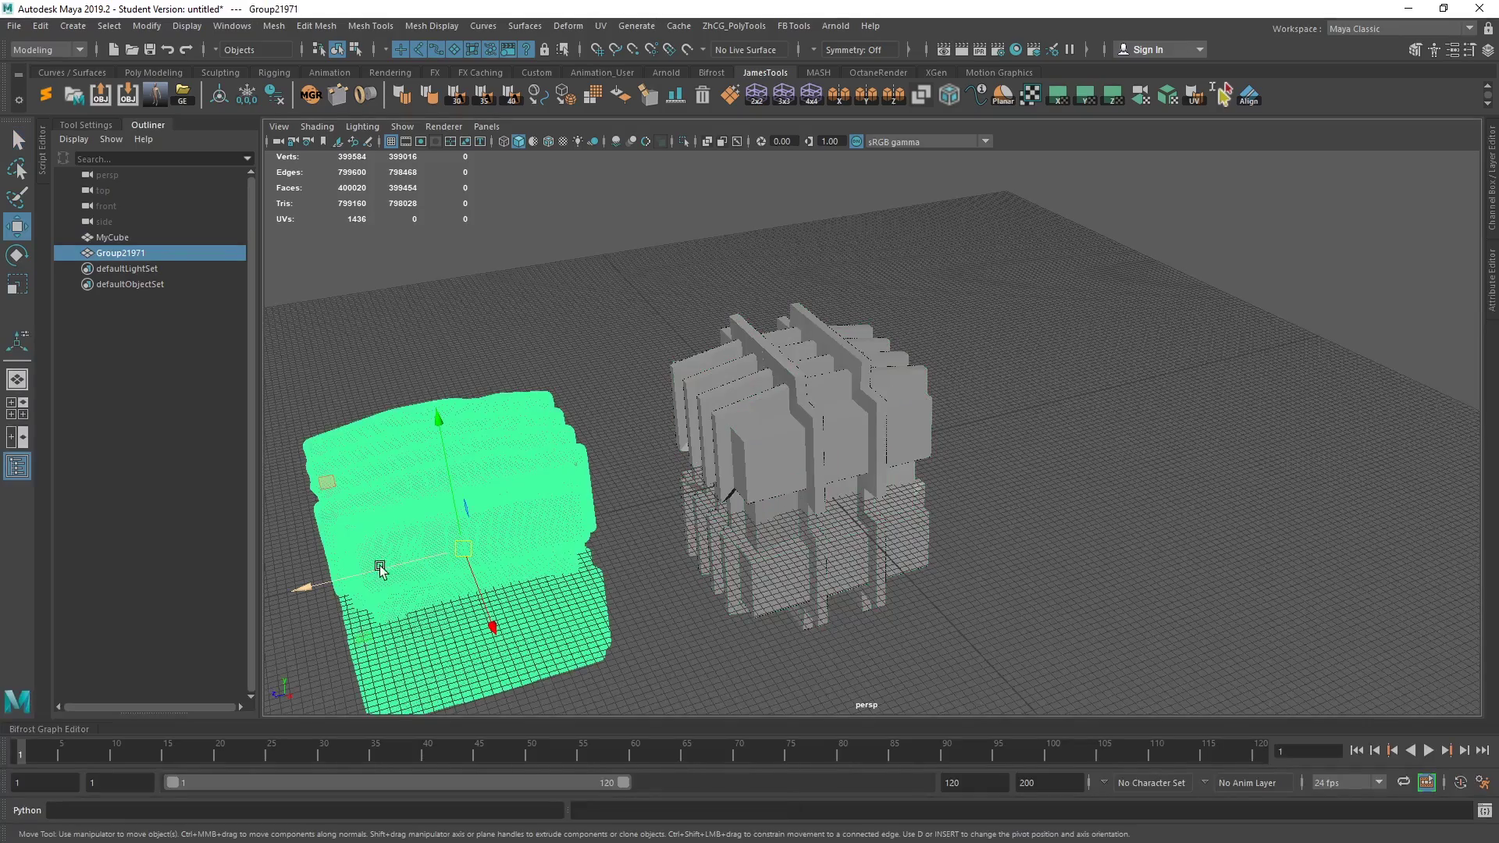
mouse_move(402, 577)
left_mouse_down()
mouse_move(707, 508)
mouse_move(404, 584)
left_mouse_up()
left_click(525, 335)
Step: Import the ZBrush sculpt again and move the new copy to the opposite side of MyCube
middle_click_drag(418, 551, 758, 347, "alt")
right_click_drag(757, 347, 851, 344, "alt")
middle_click_drag(851, 344, 812, 415, "alt")
left_click_drag(804, 450, 791, 388, "alt")
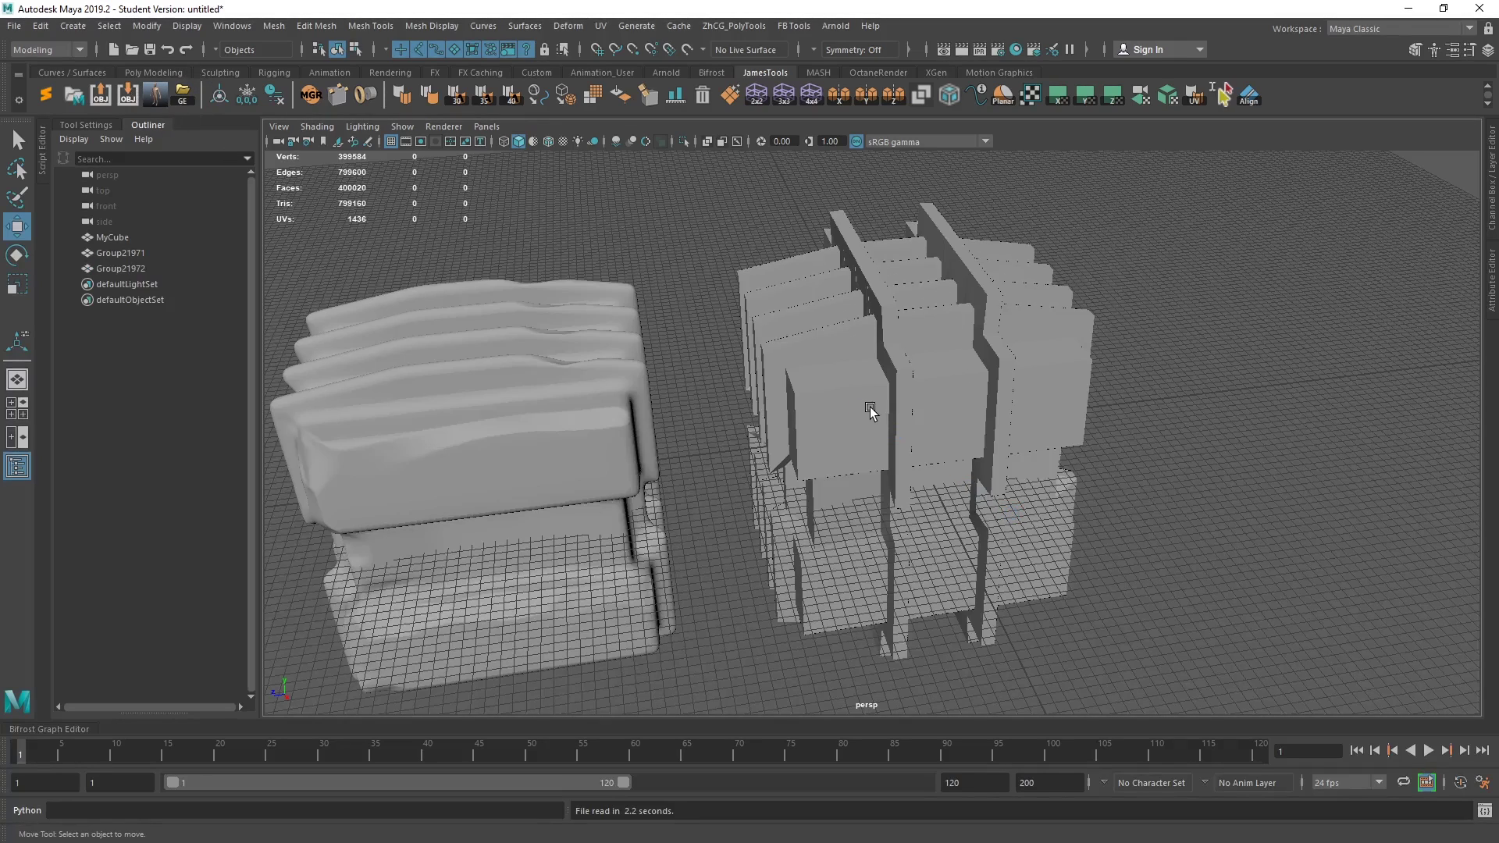
left_click(125, 269)
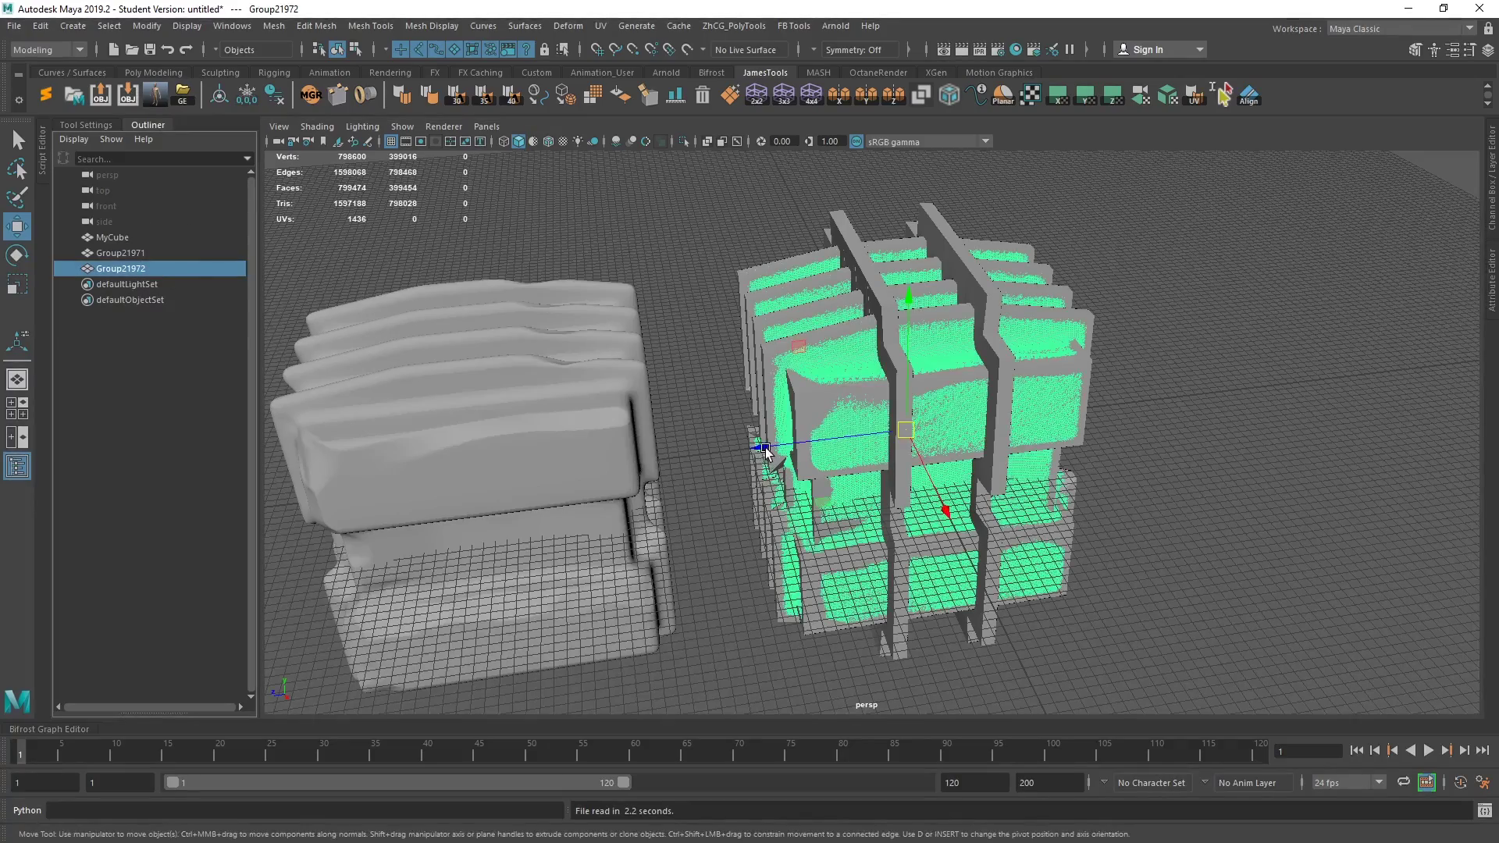
left_click_drag(765, 448, 1126, 484)
right_click_drag(1126, 484, 789, 383, "alt")
left_click(789, 382)
left_click_drag(790, 383, 660, 414, "alt")
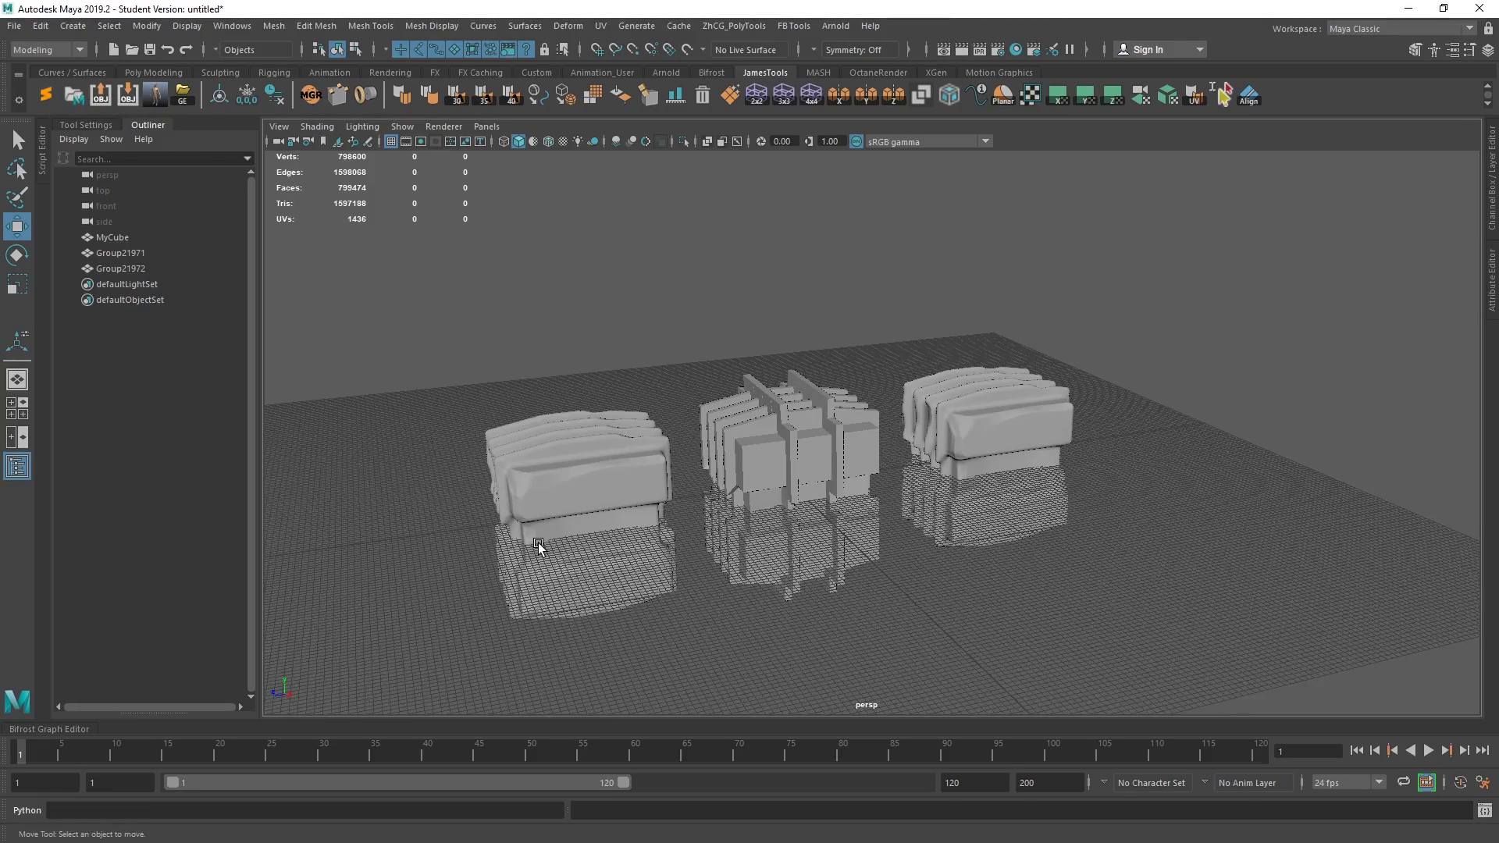
Step: Review the Simple OBJ Exporter settings and the OBJ import path browser without changing anything
left_click(101, 94)
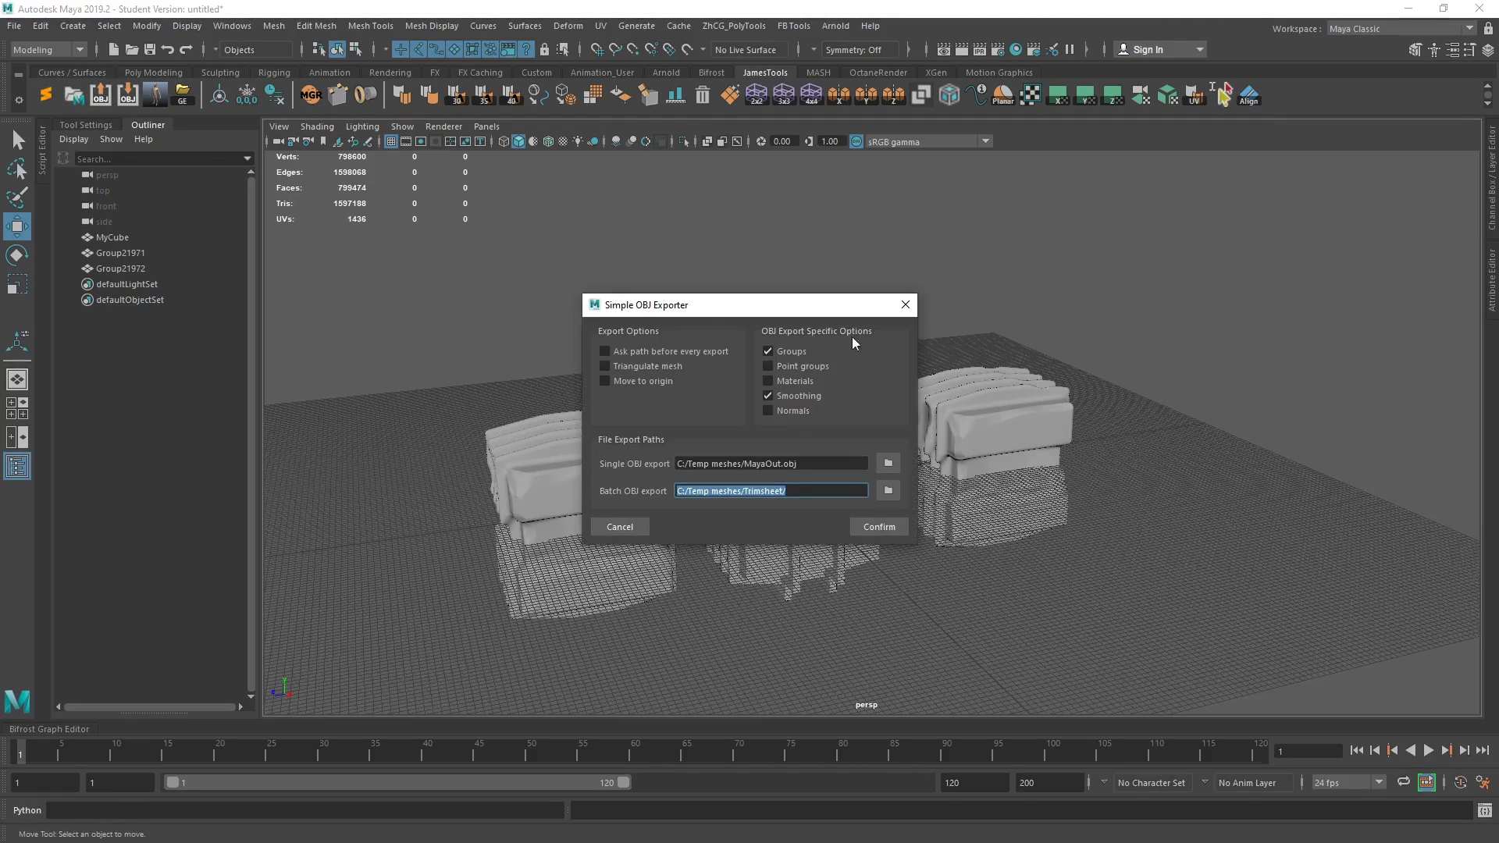
left_click(905, 305)
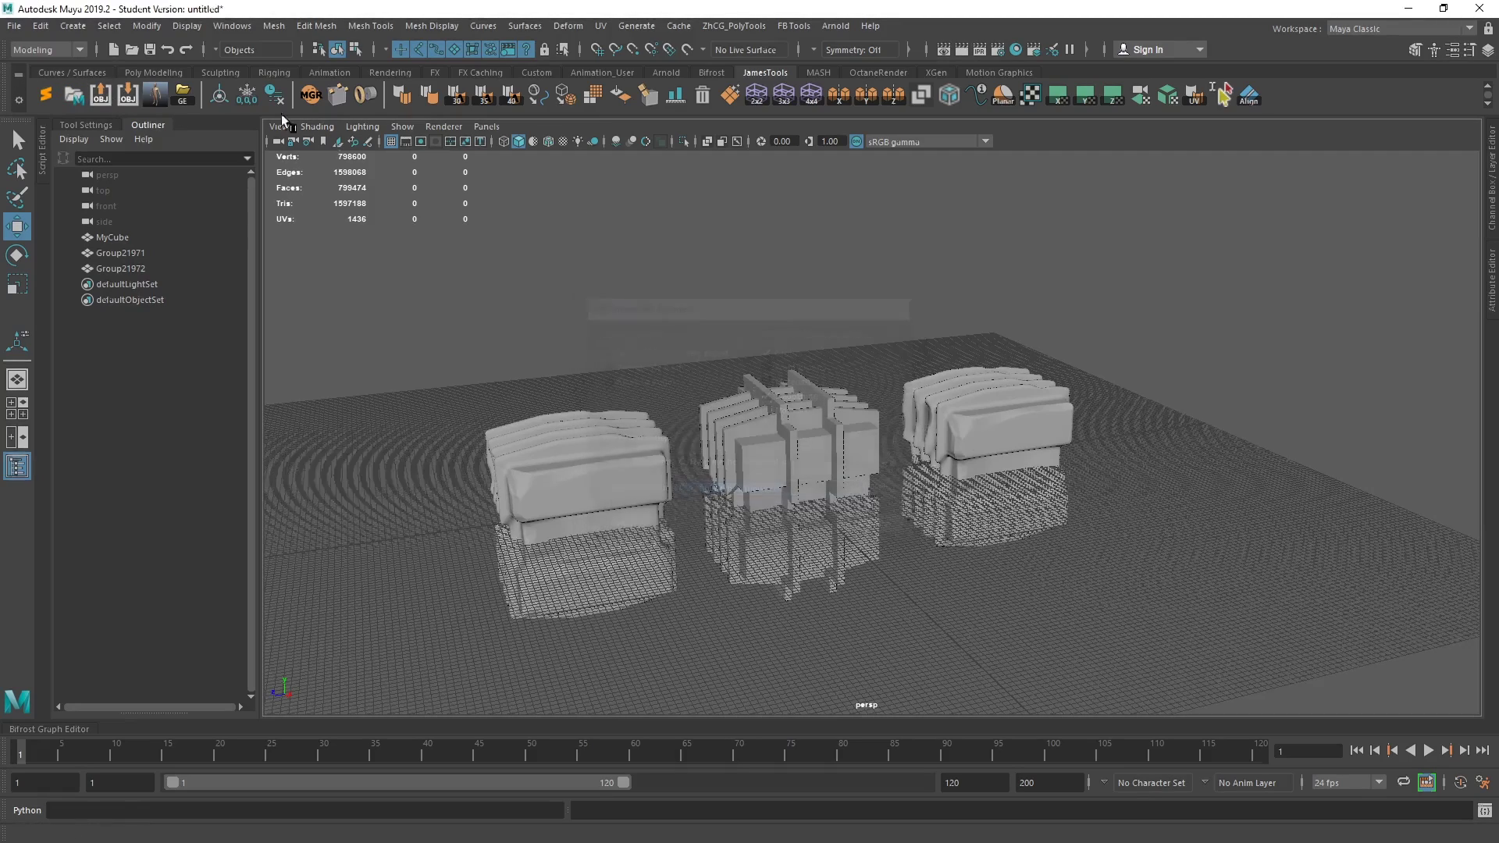
left_click(135, 102)
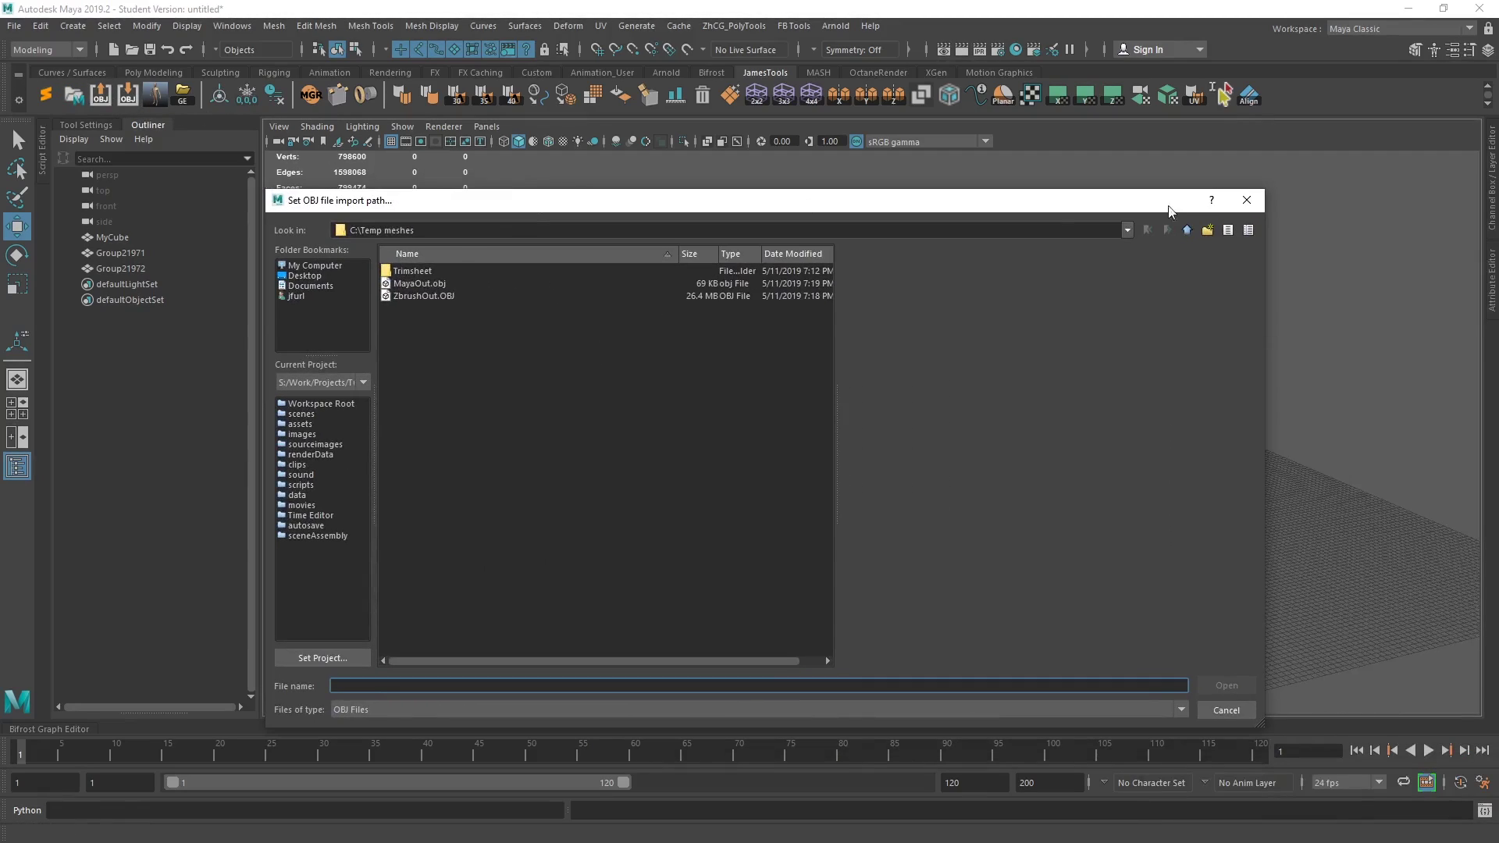
left_click(1252, 203)
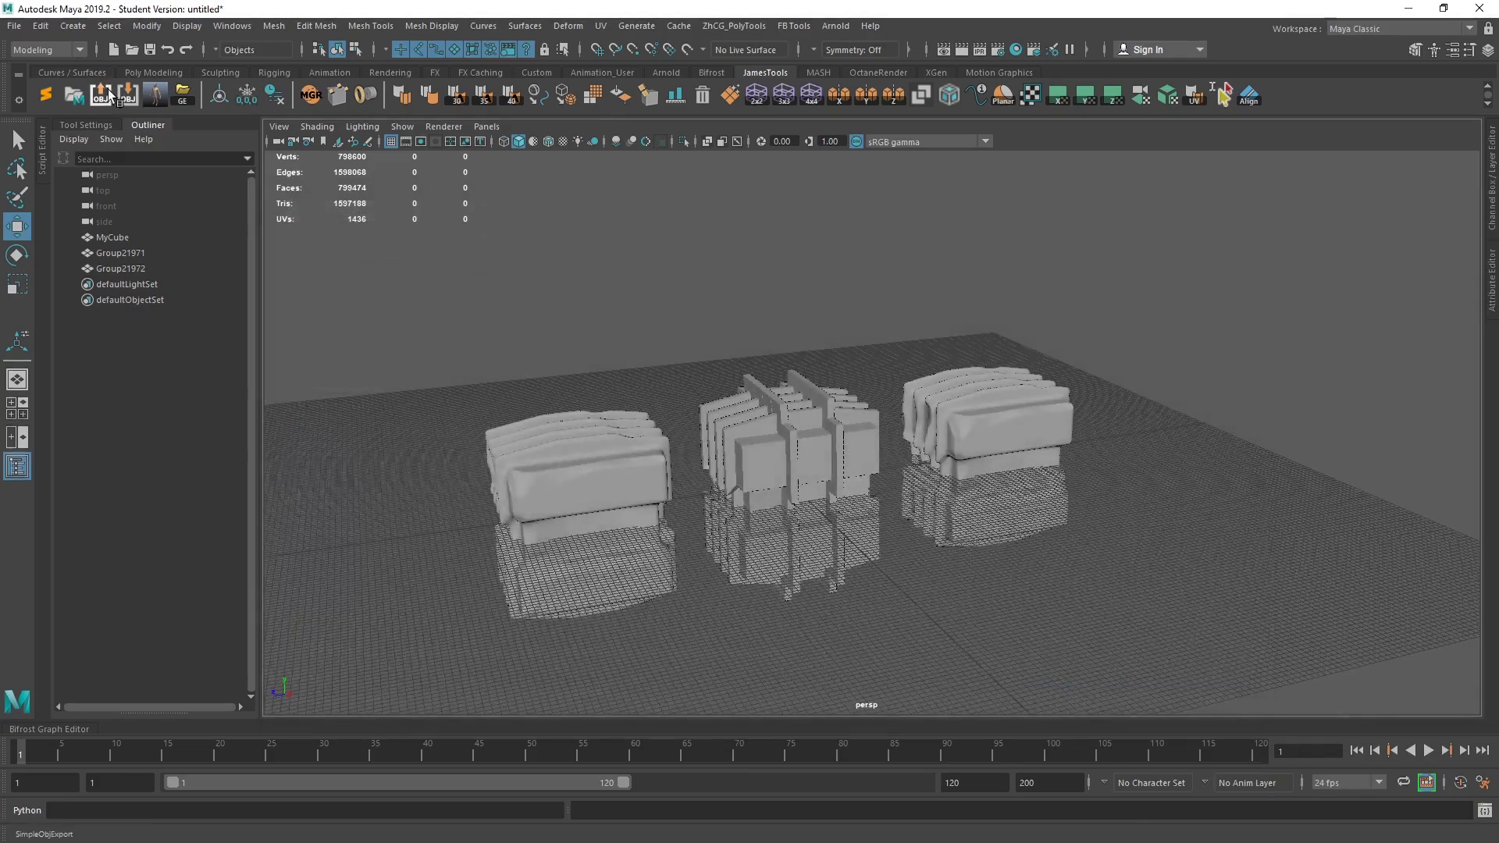
left_click(101, 95)
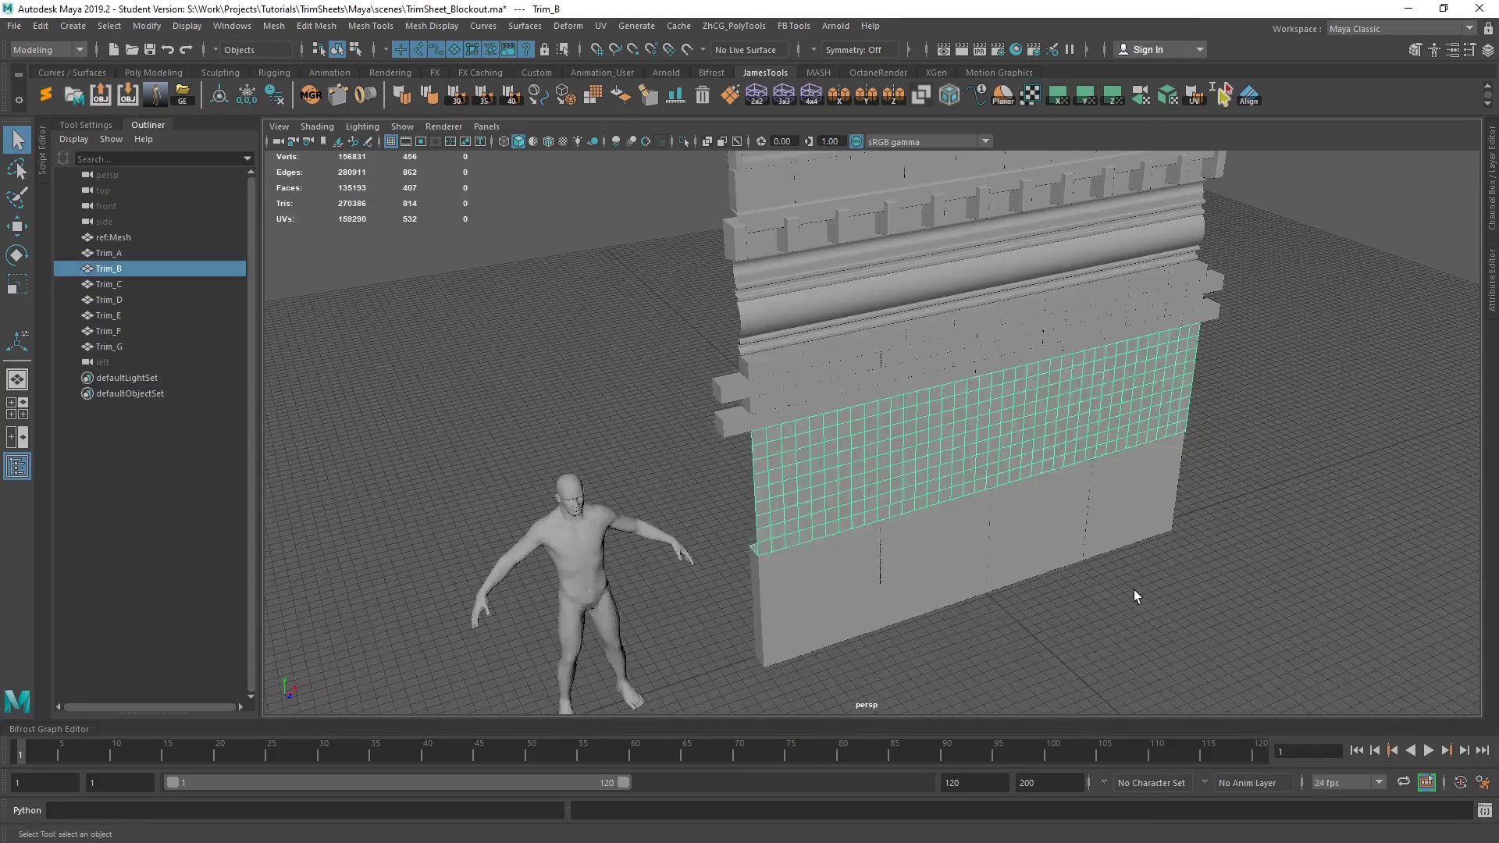
left_click(1114, 575)
Step: In the TrimSheet_Blockout.ma scene, select Trim_A through Trim_G and batch-export them with SimpleObjExport to C:/Temp meshes/Trimsheet/
left_click_drag(1114, 576, 865, 456, "alt")
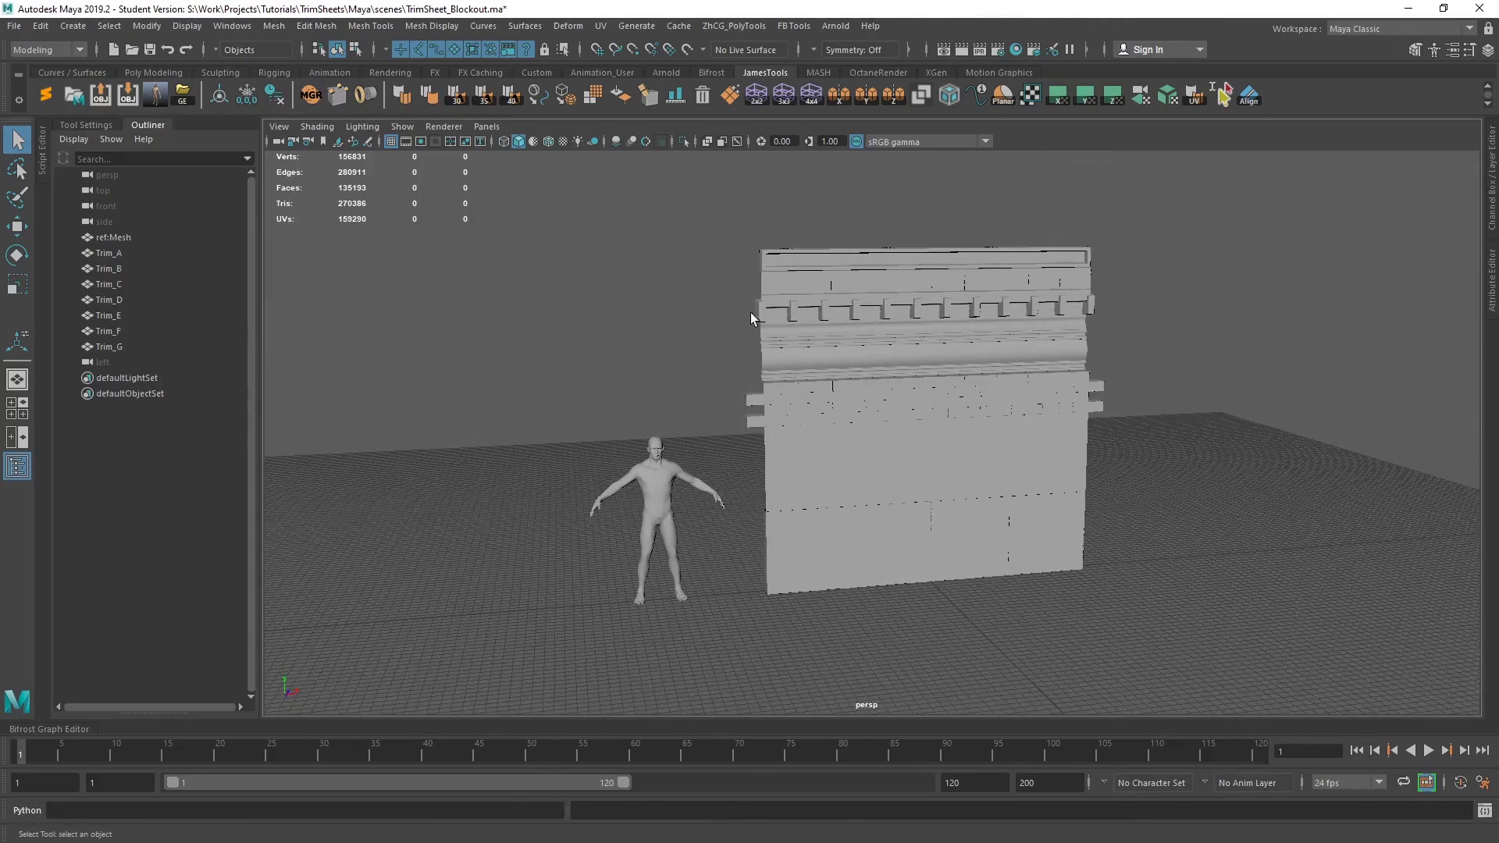
left_click_drag(677, 216, 976, 623)
left_click(670, 492, "ctrl")
middle_click_drag(673, 360, 636, 409, "alt")
right_click_drag(636, 408, 702, 385, "alt")
left_click_drag(702, 385, 668, 373, "alt")
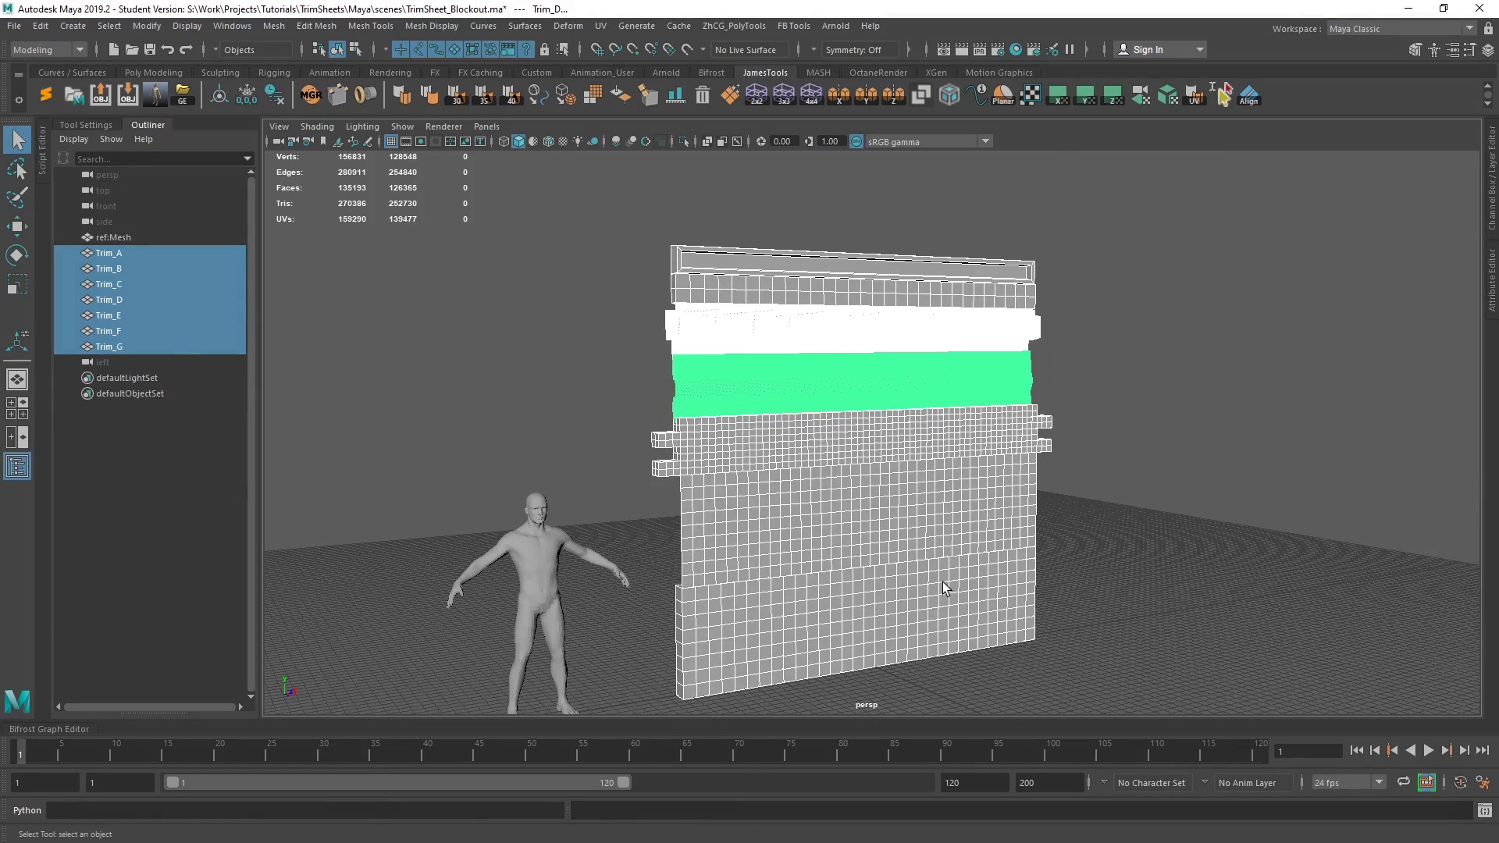
left_click(103, 95)
left_click_drag(843, 814, 661, 827)
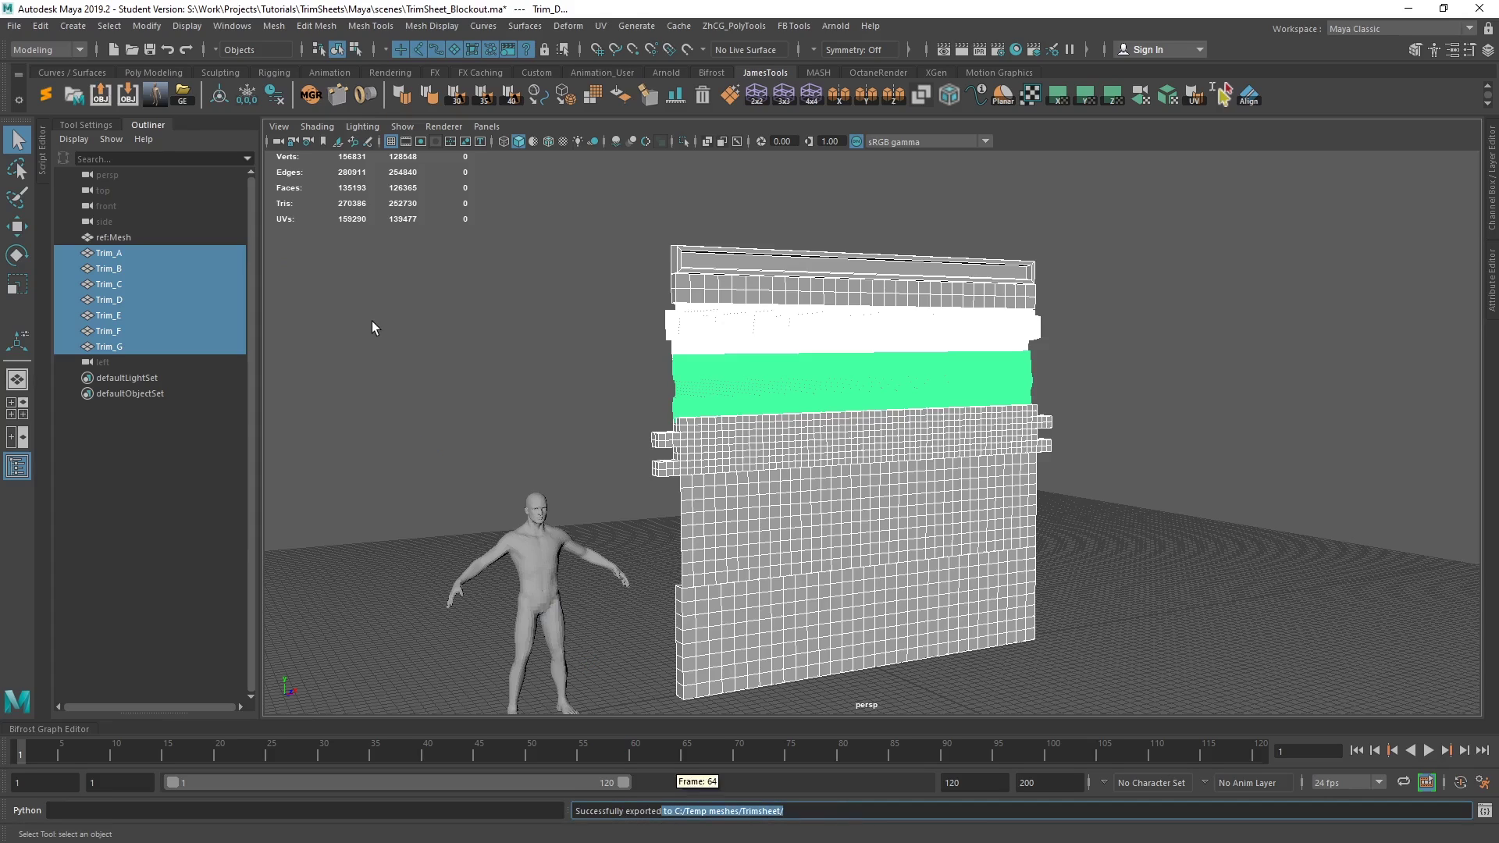
Step: Clear the trim selection and check the batch export path in the Simple OBJ Exporter settings
left_click(654, 694)
left_click(97, 99)
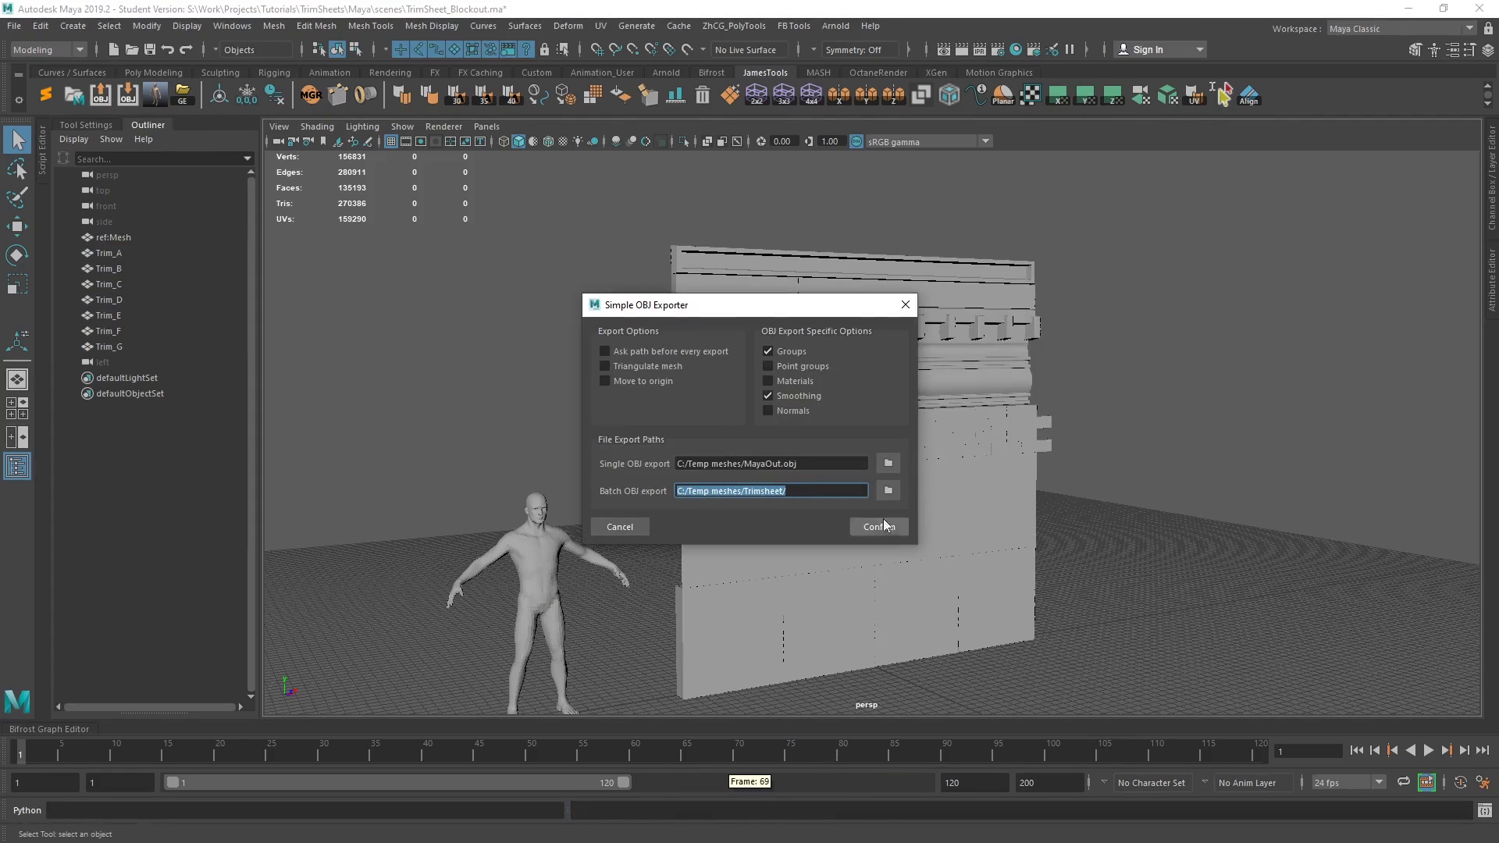
left_click(906, 304)
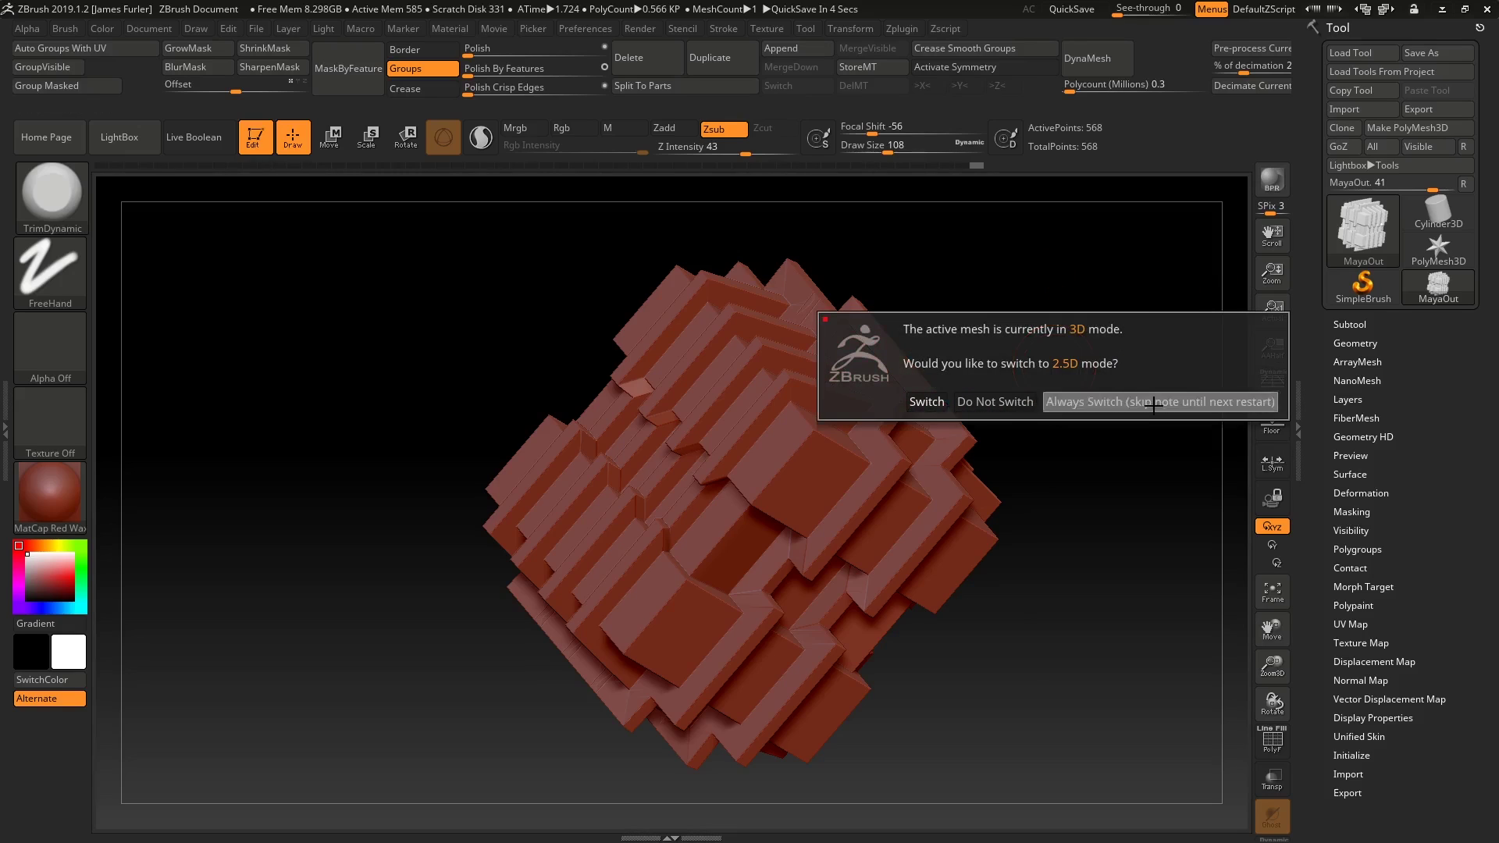
Step: Switch to ZBrush and replace the mesh on the canvas with an editable Trim_A.obj imported from the Trimsheet folder
left_click(1153, 402)
key("ctrl+n")
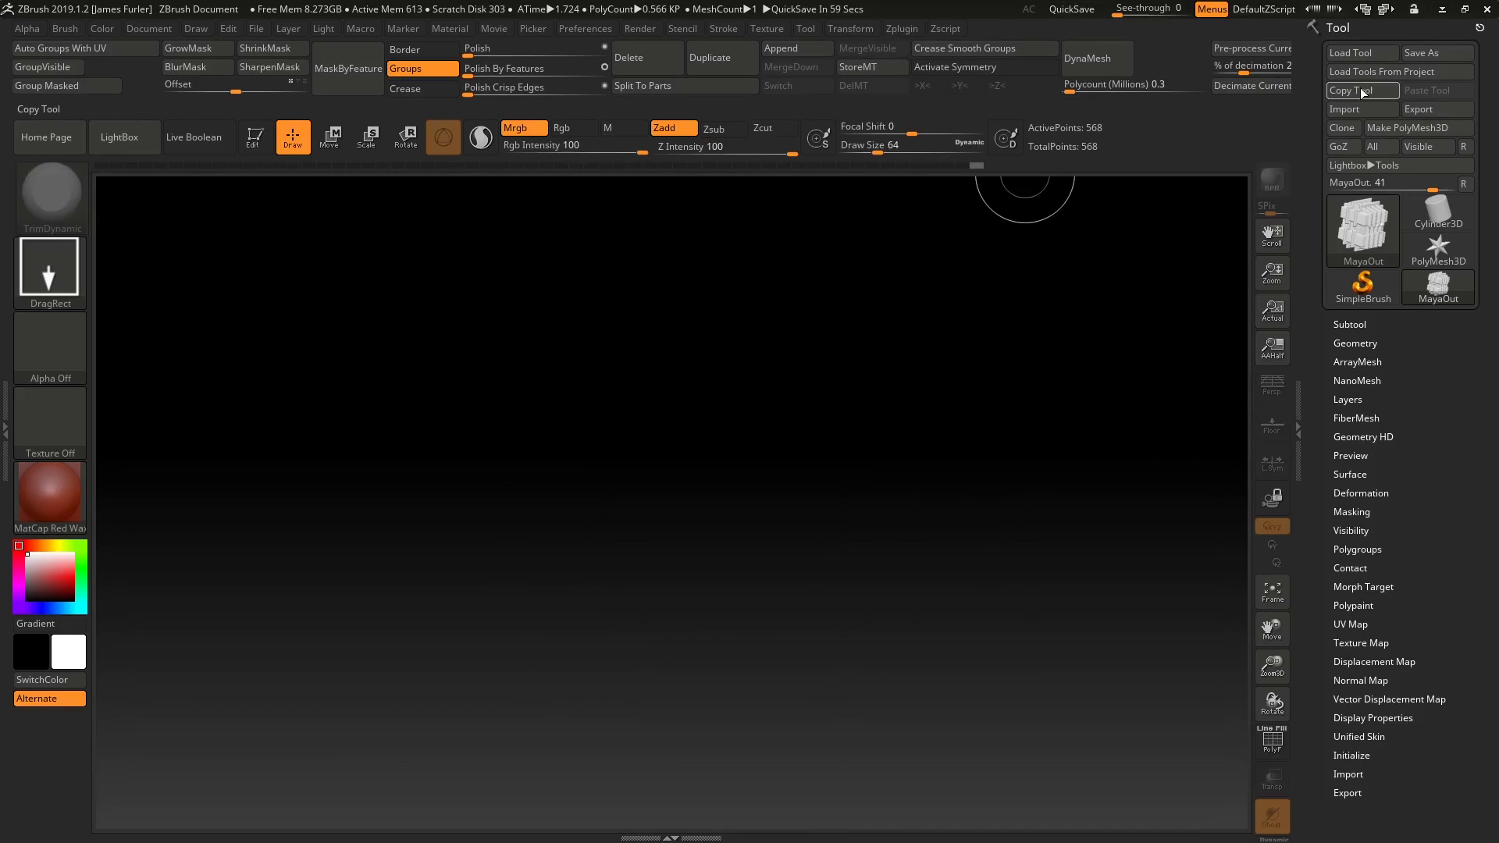
left_click(1352, 111)
double_click(545, 251)
left_click(496, 266)
left_click(1124, 677)
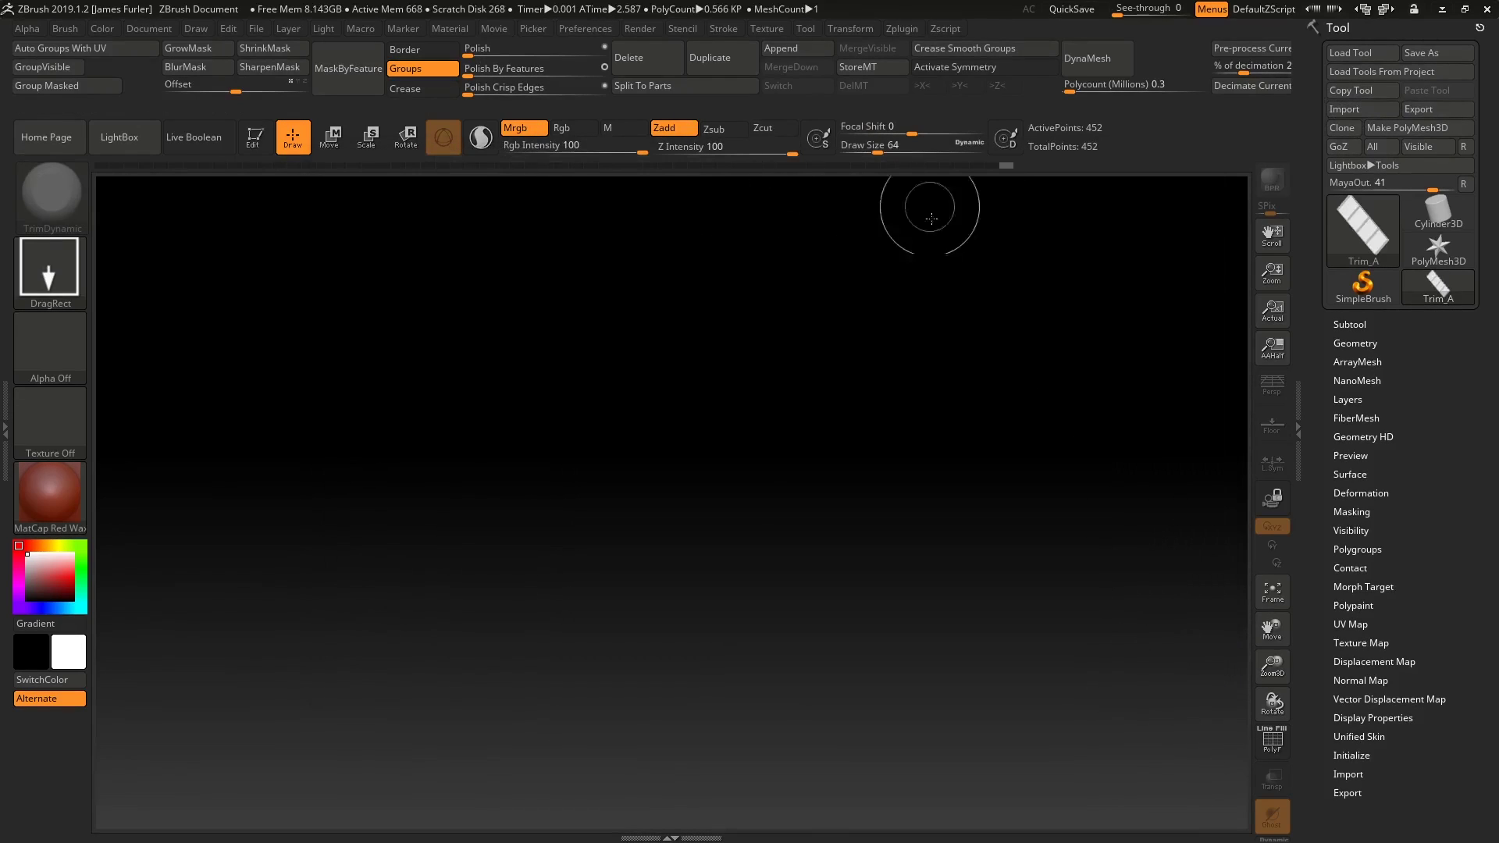
left_click_drag(636, 460, 924, 274)
key("t")
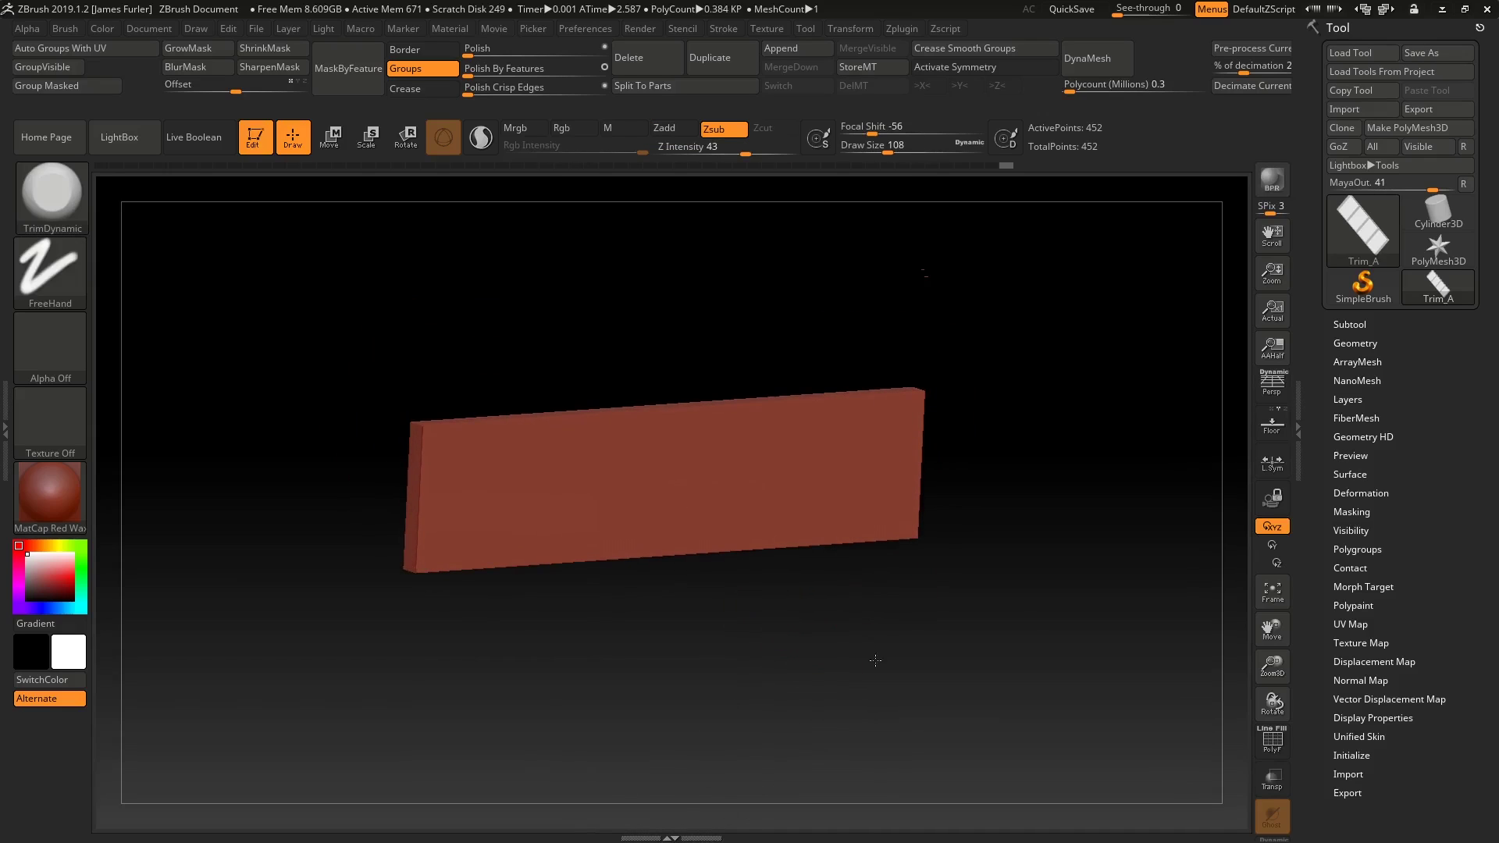
Step: Append Trim_B.obj through Trim_G.obj to the current tool with SubTool Master's MultiAppend
left_click(902, 29)
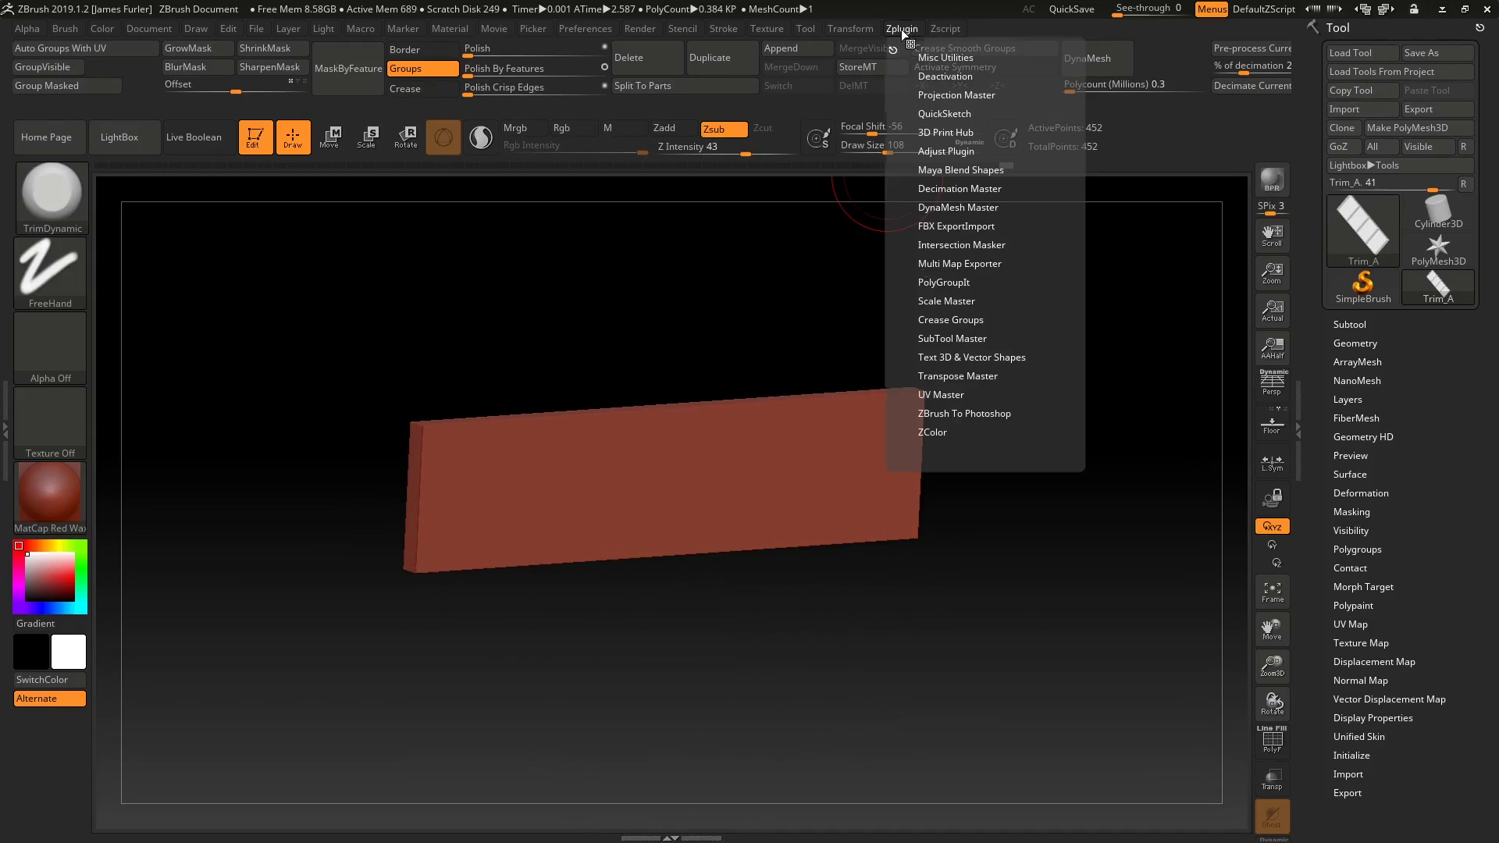
left_click(946, 338)
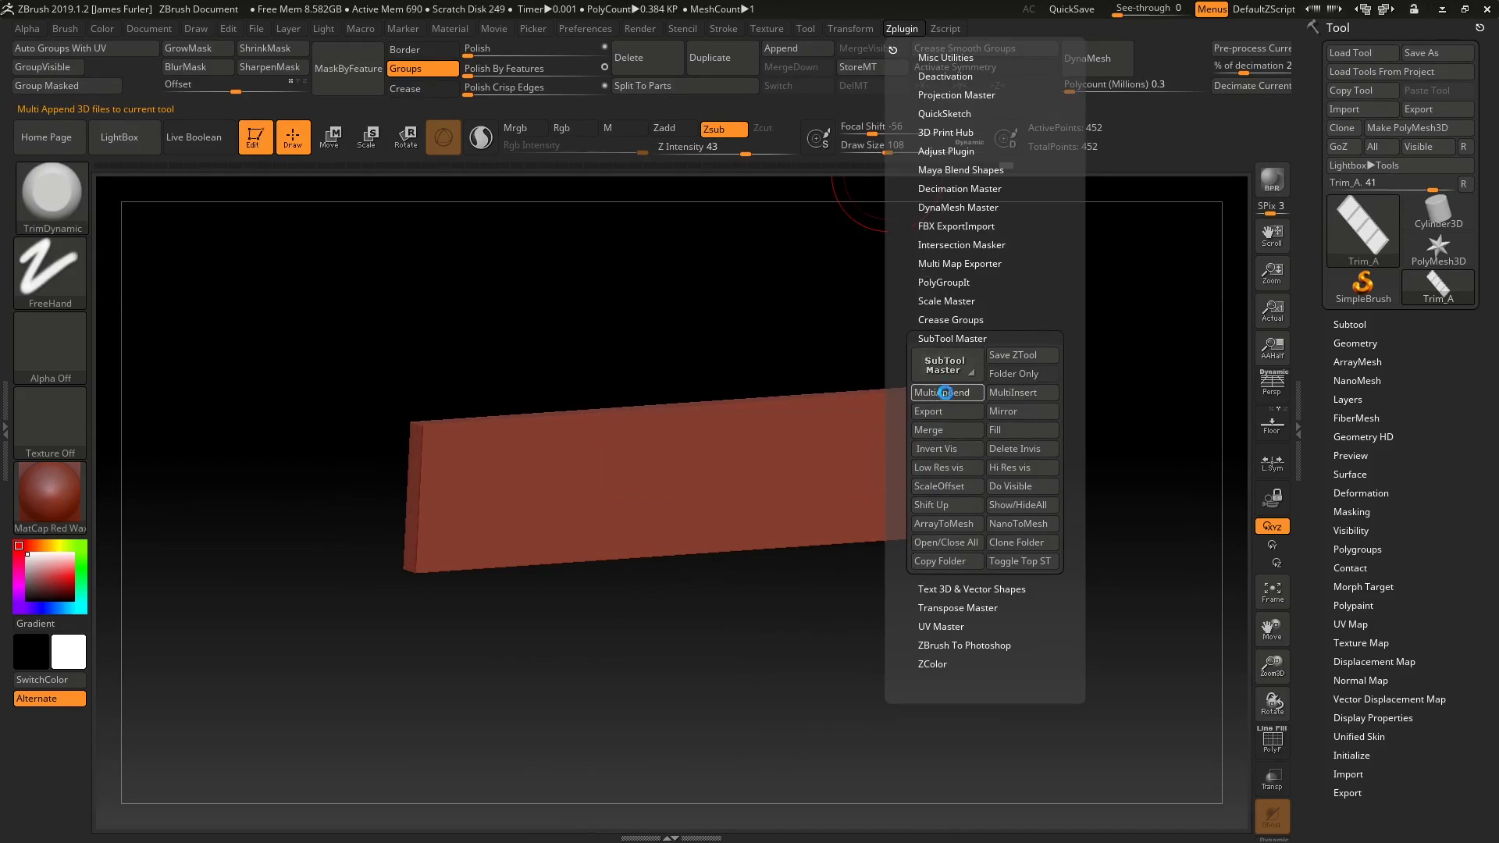
left_click(946, 392)
left_click(580, 265)
left_click(1017, 266, "shift")
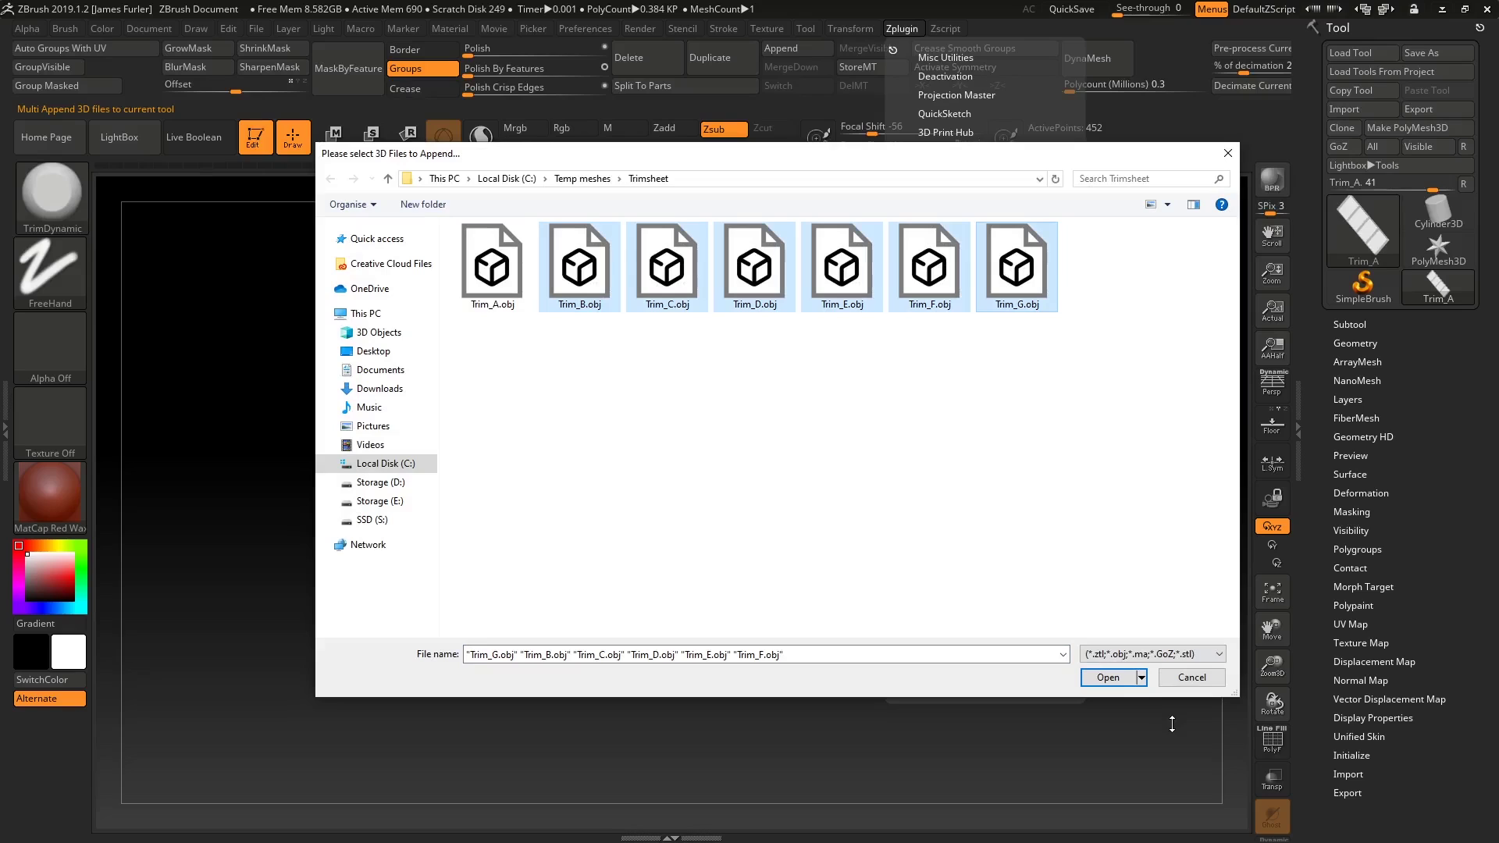
left_click(1108, 677)
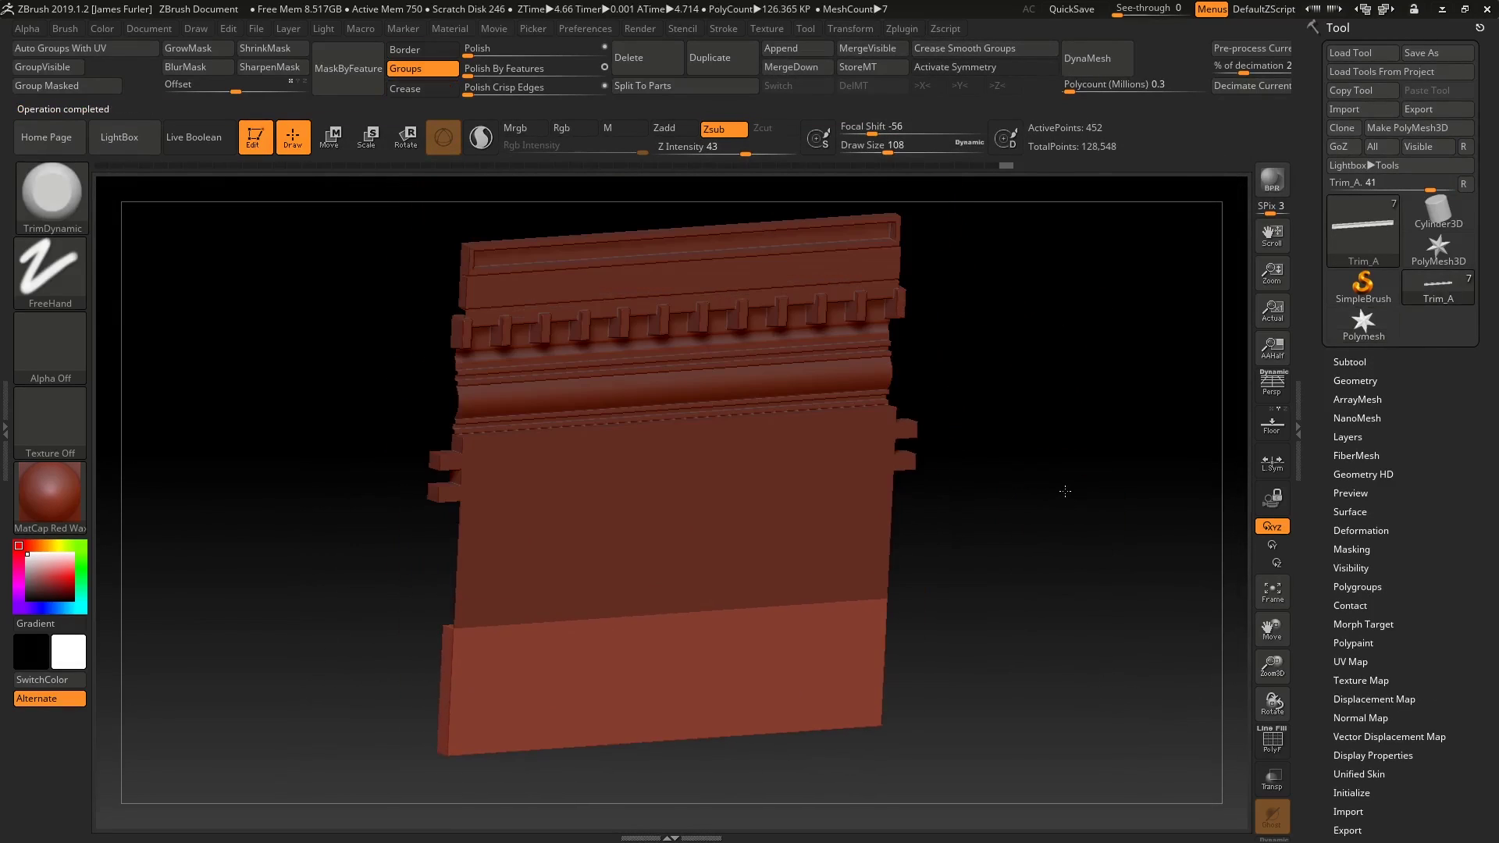
Step: Show the subtool list and step through Trim_B and Trim_C to make Trim_D the active subtool
left_click(669, 456, "alt")
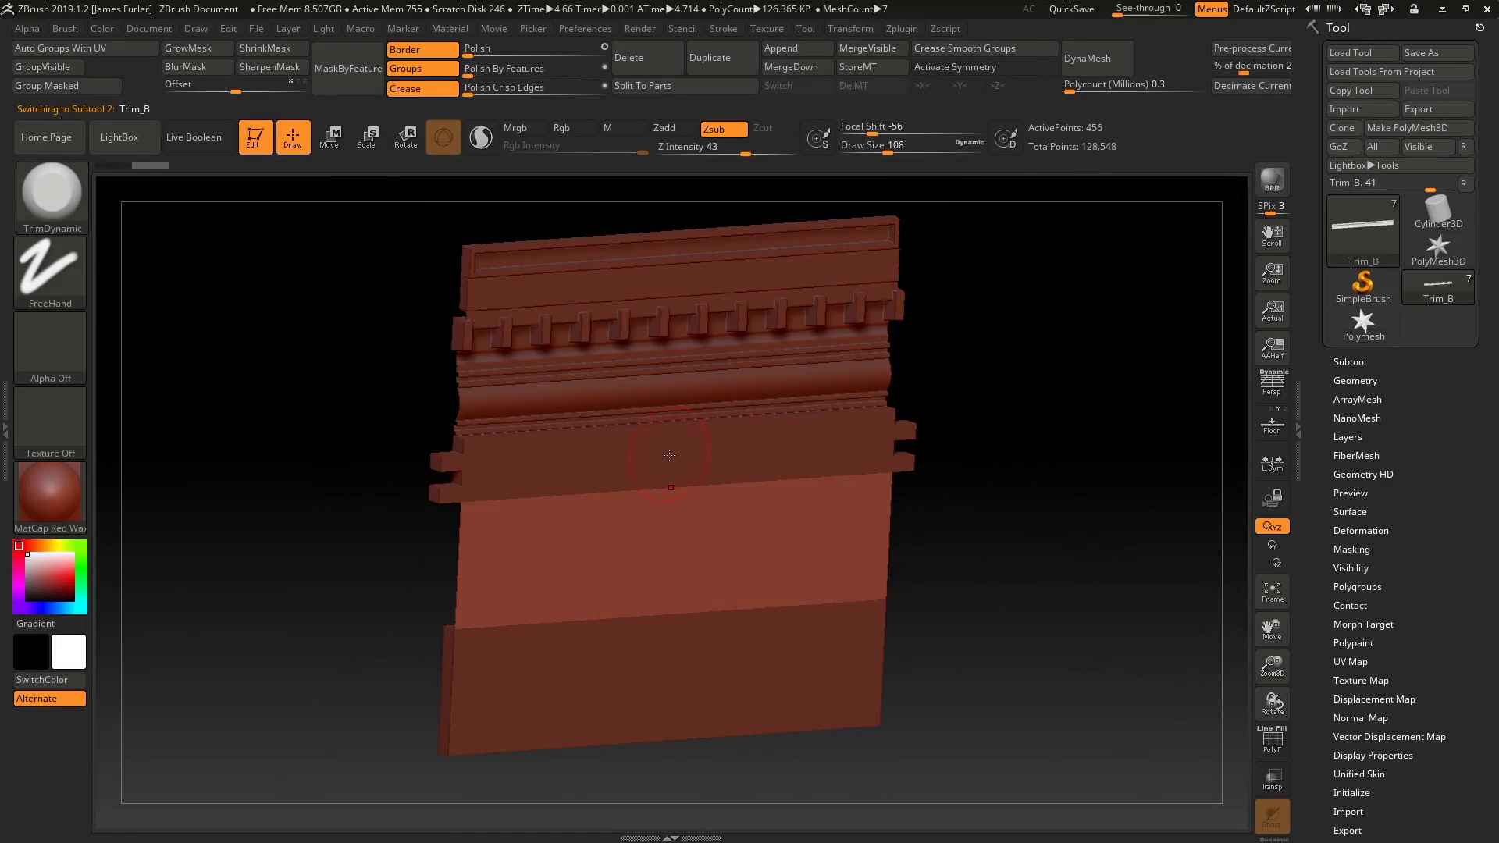
left_click(1349, 362)
left_click(1405, 484)
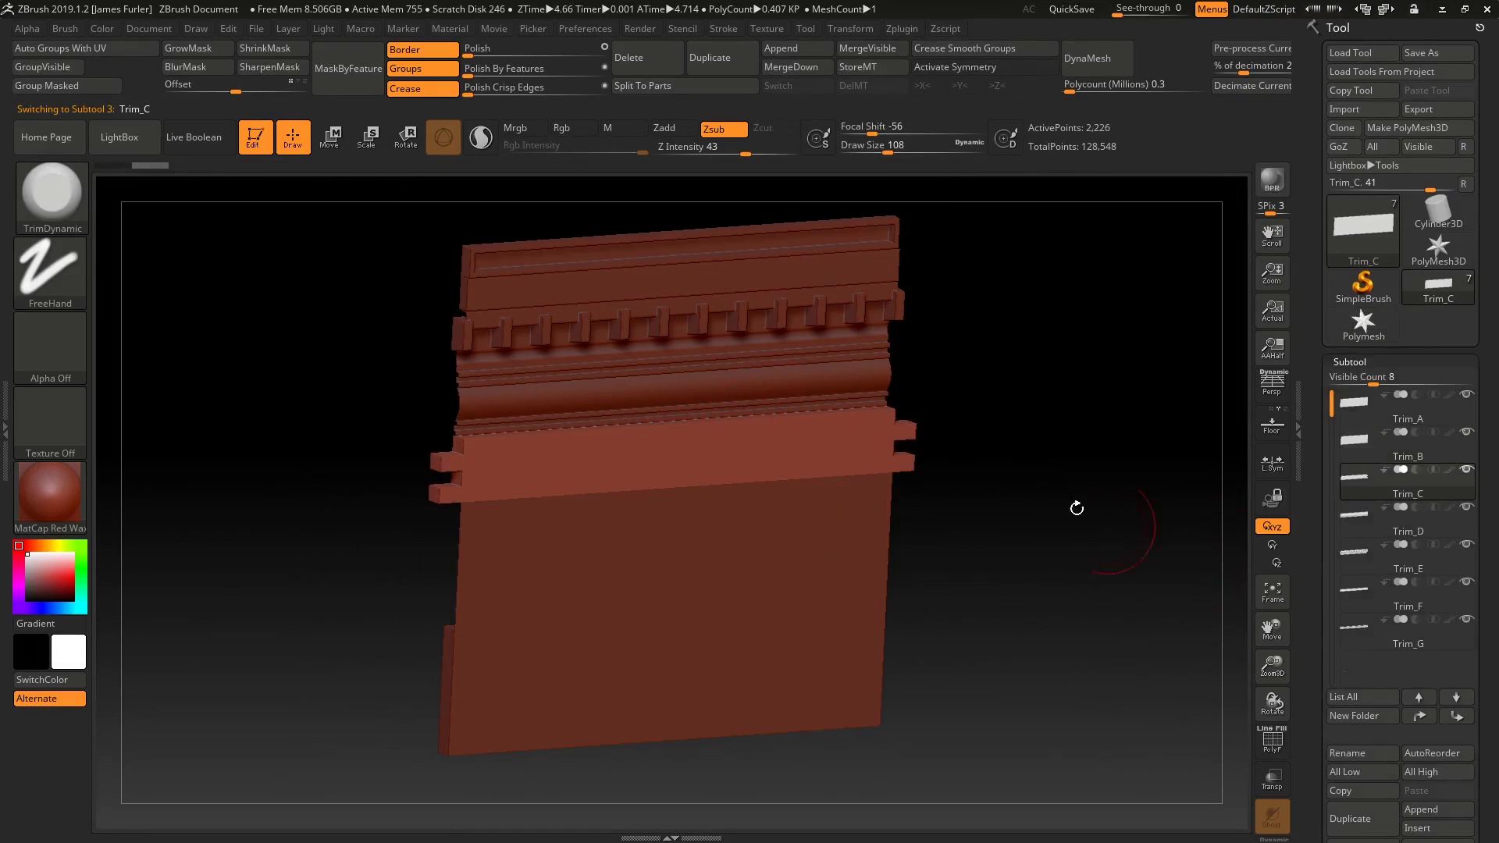
left_click(741, 380, "alt")
Step: Switch to Maya and highlight individual trim meshes from Trim_A to Trim_G to compare their names, ending with nothing selected
key("alt+Tab")
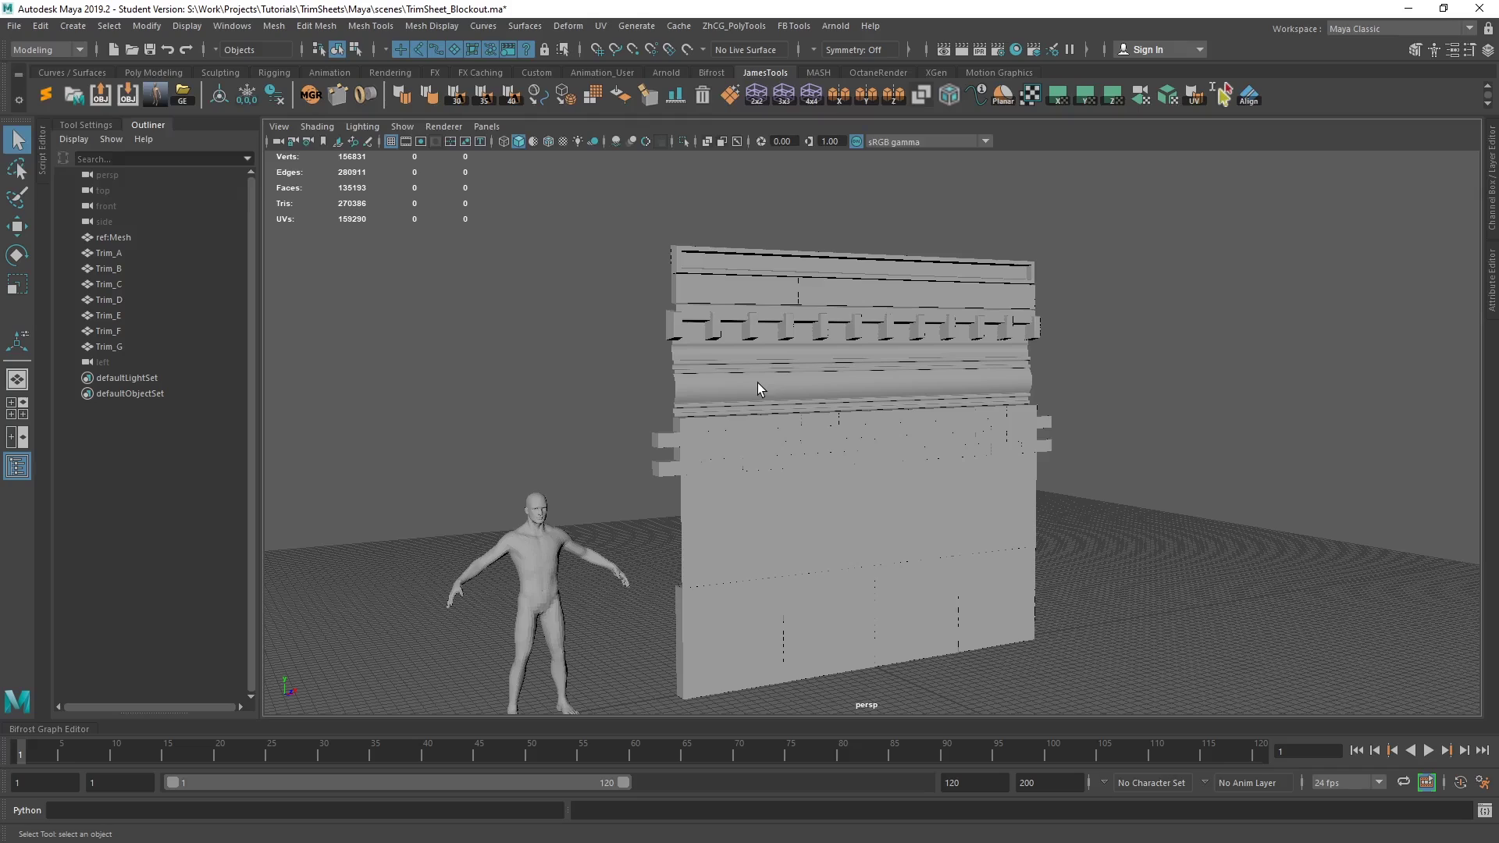
left_click(117, 252)
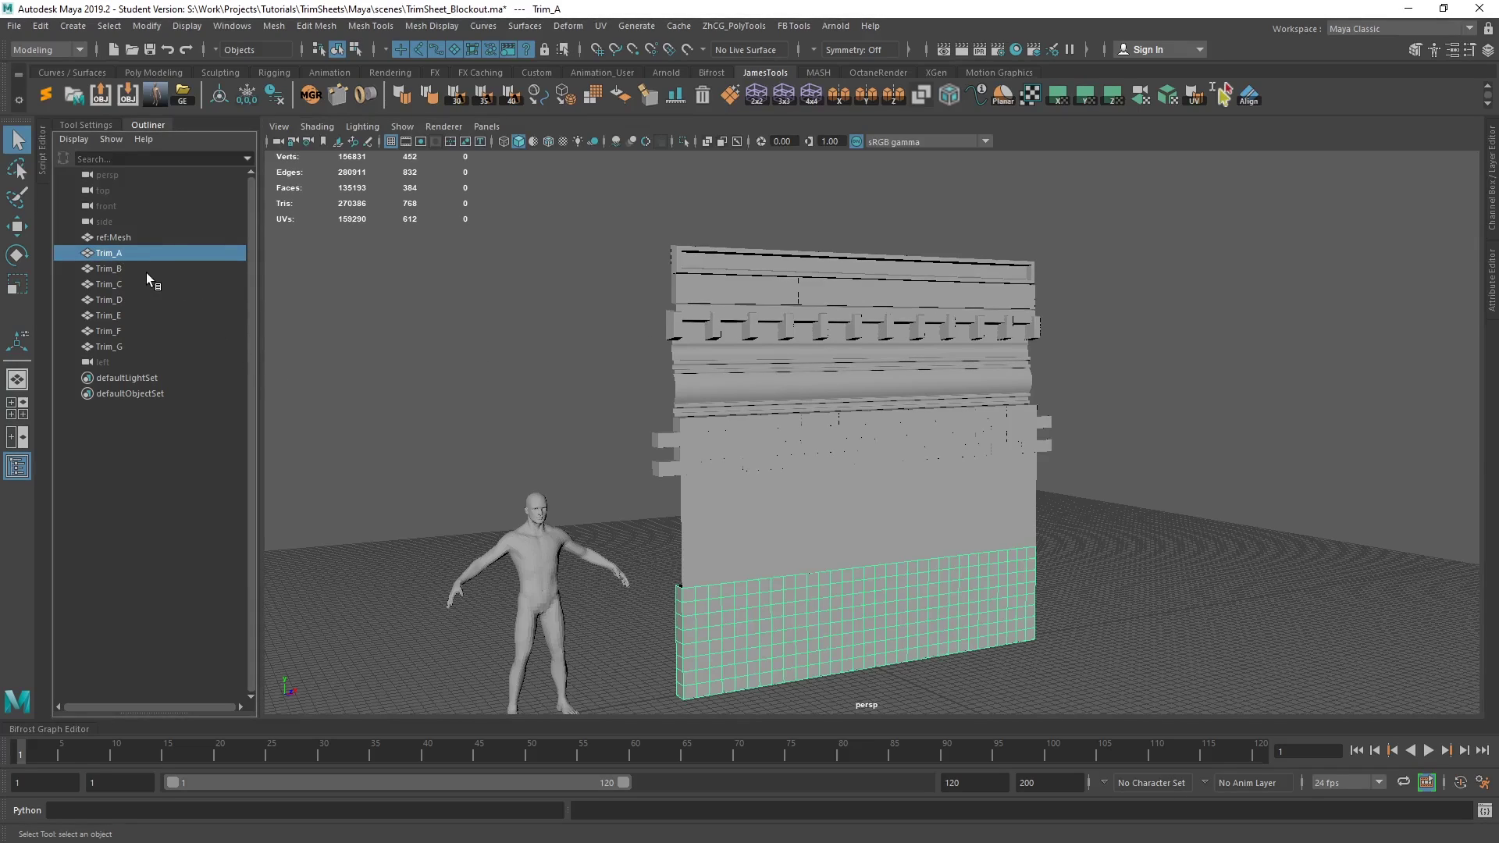
left_click(133, 269)
left_click(139, 284)
left_click(140, 298)
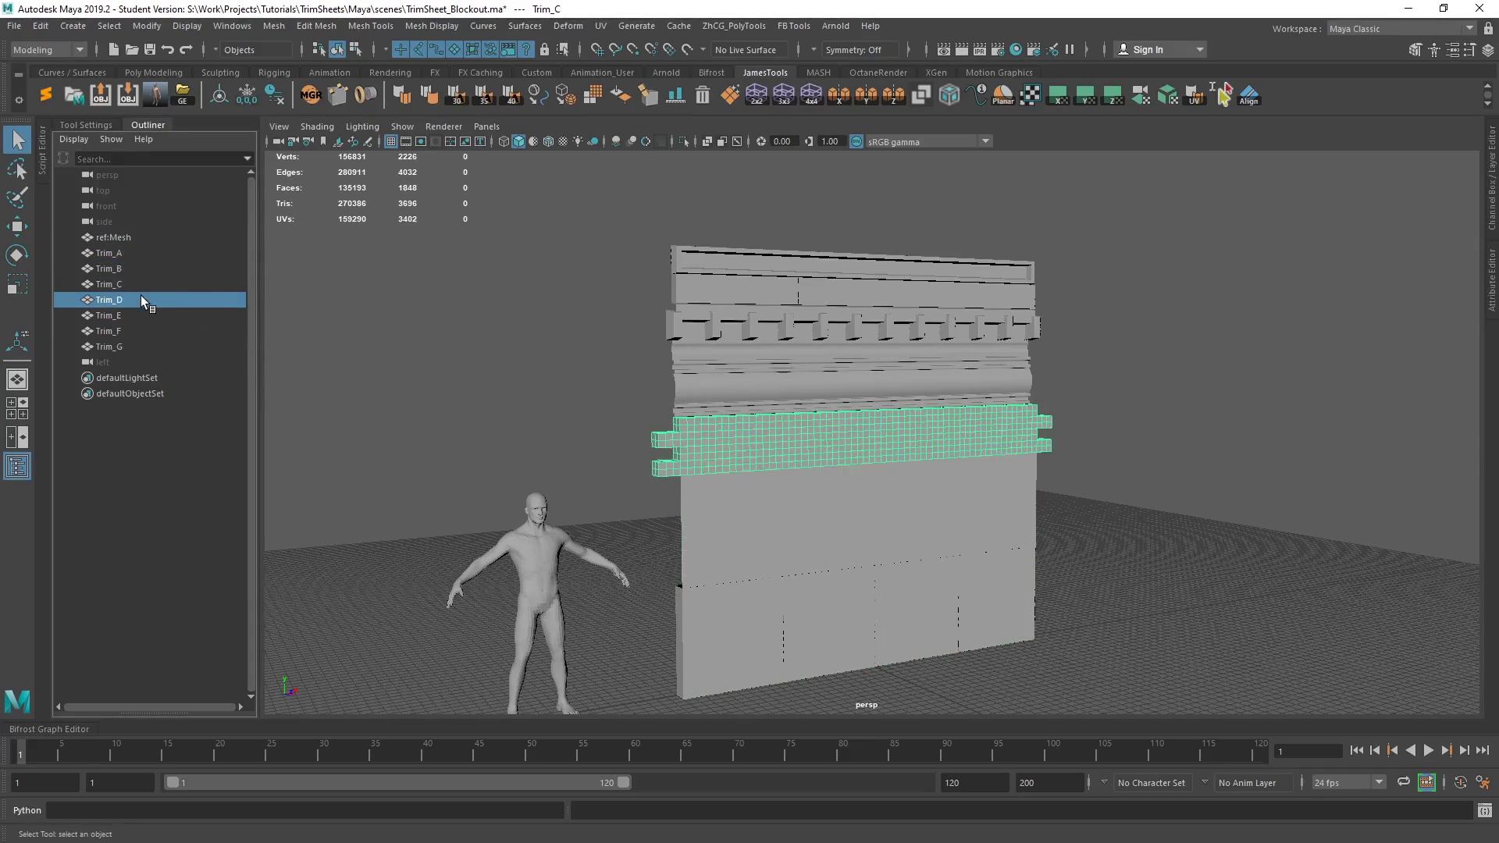
left_click(145, 346)
left_click(412, 349)
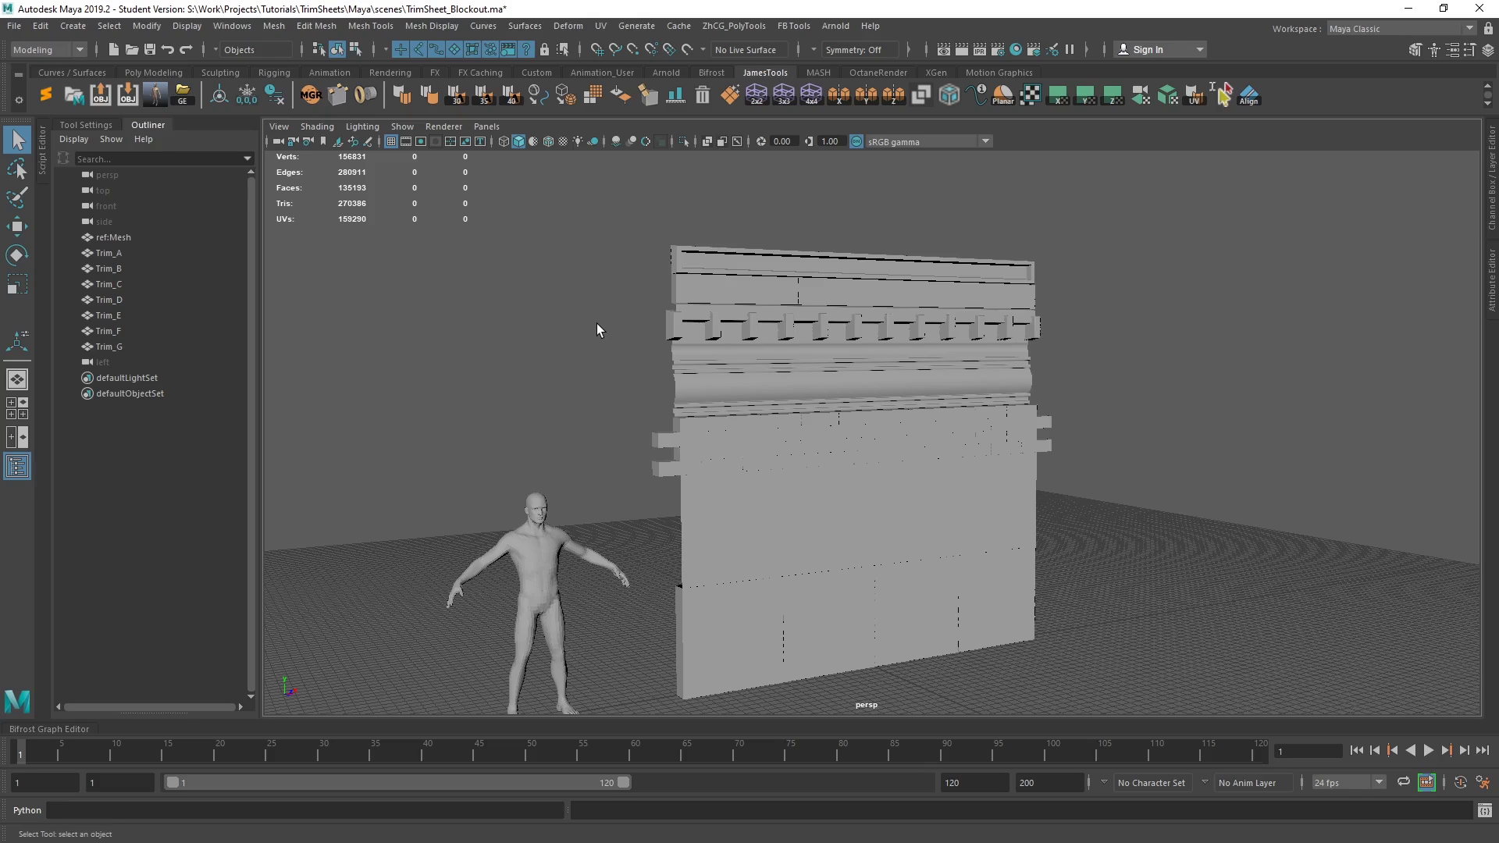
Step: Compare the single and batch OBJ export paths in the Simple OBJ Exporter settings
left_click(101, 94)
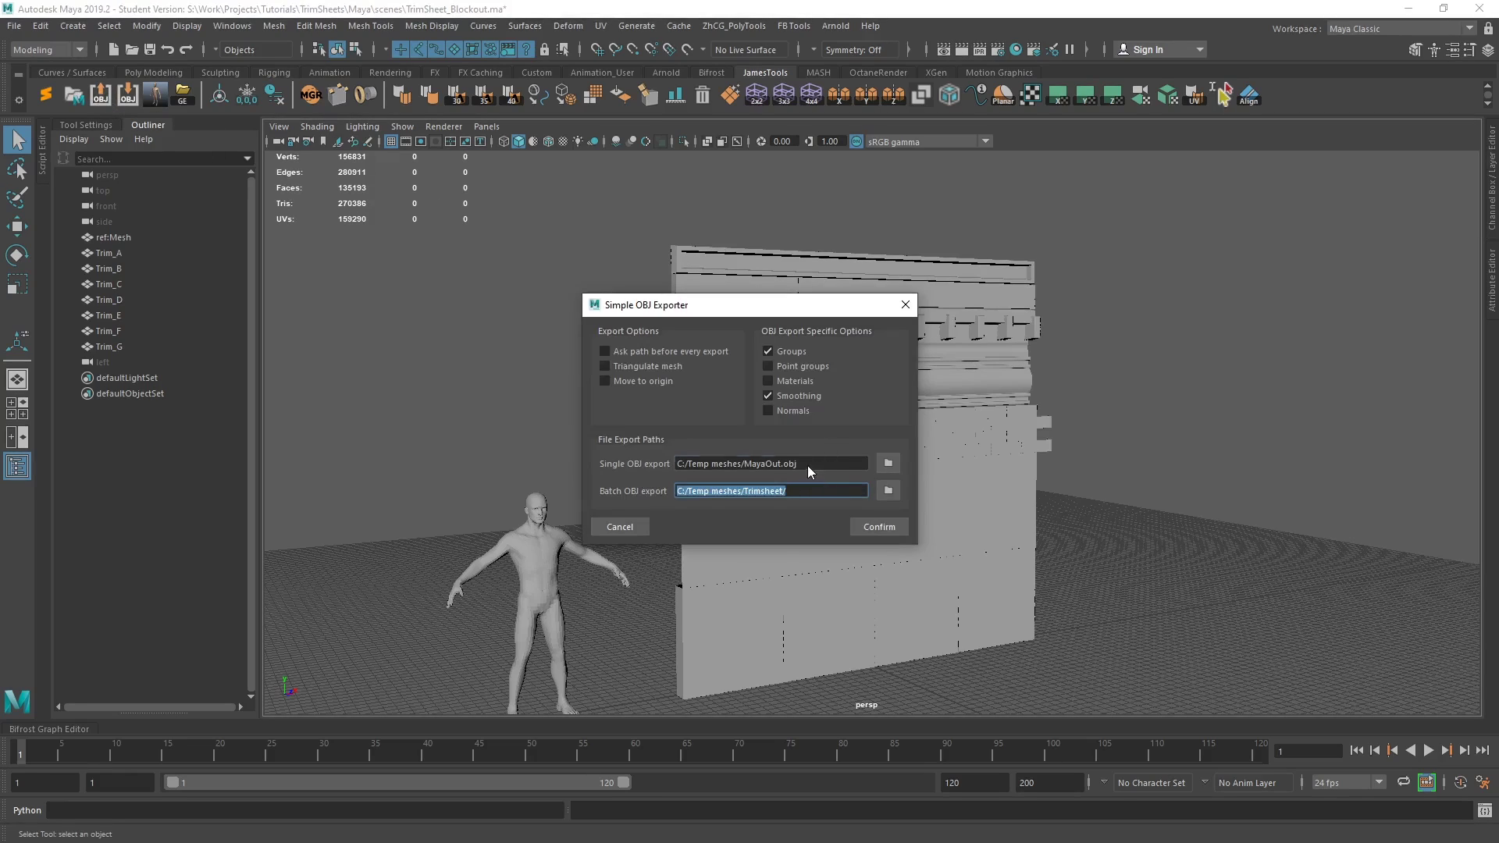
left_click_drag(808, 468, 752, 478)
left_click(905, 304)
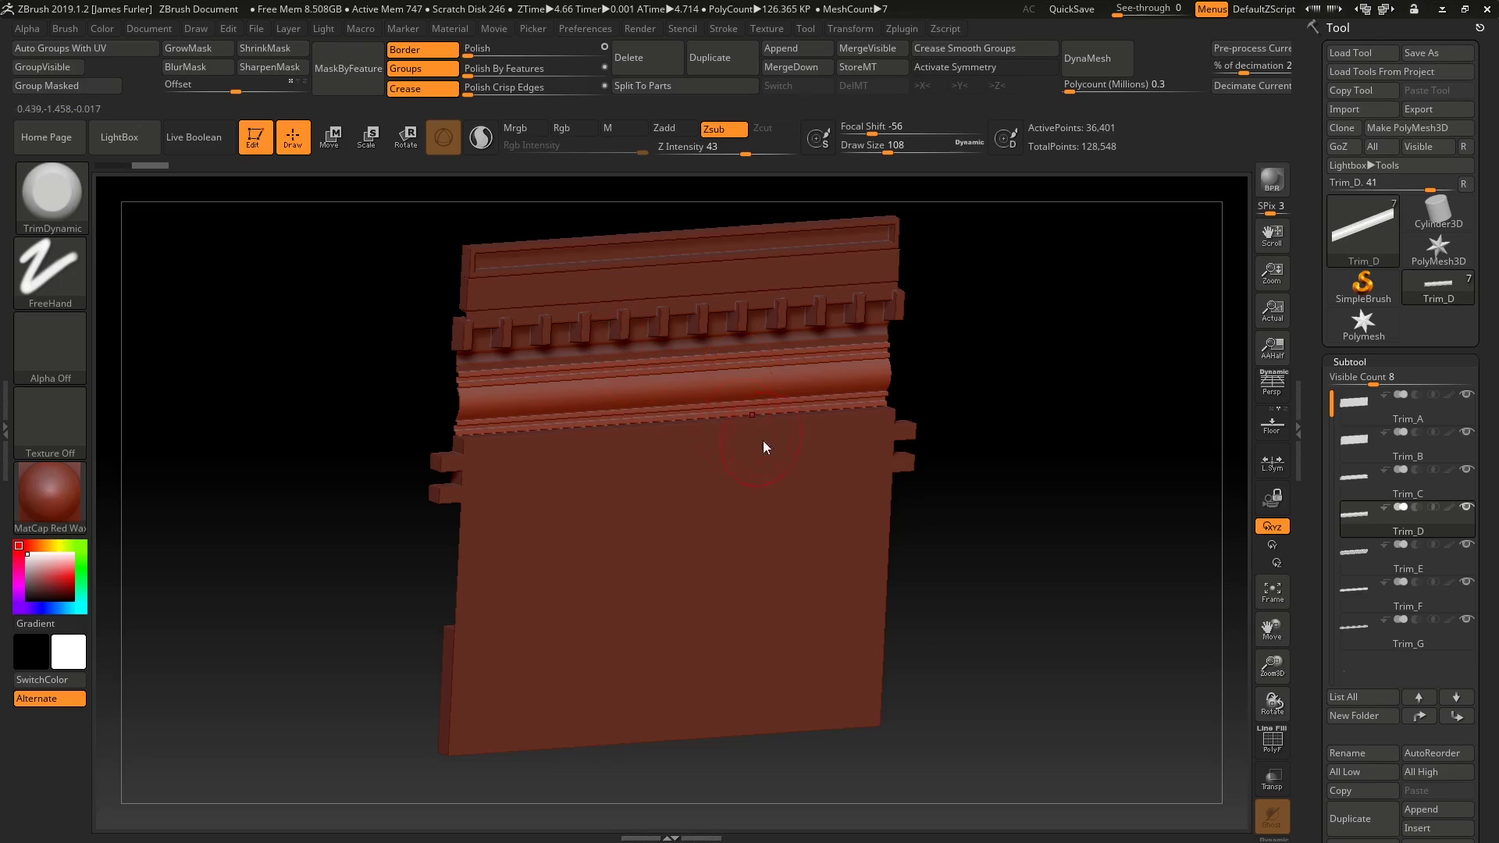
Step: Switch to ZBrush, turn on perspective and carve TrimDynamic strokes across the Trim_D molding
left_click_drag(1054, 418, 1051, 375)
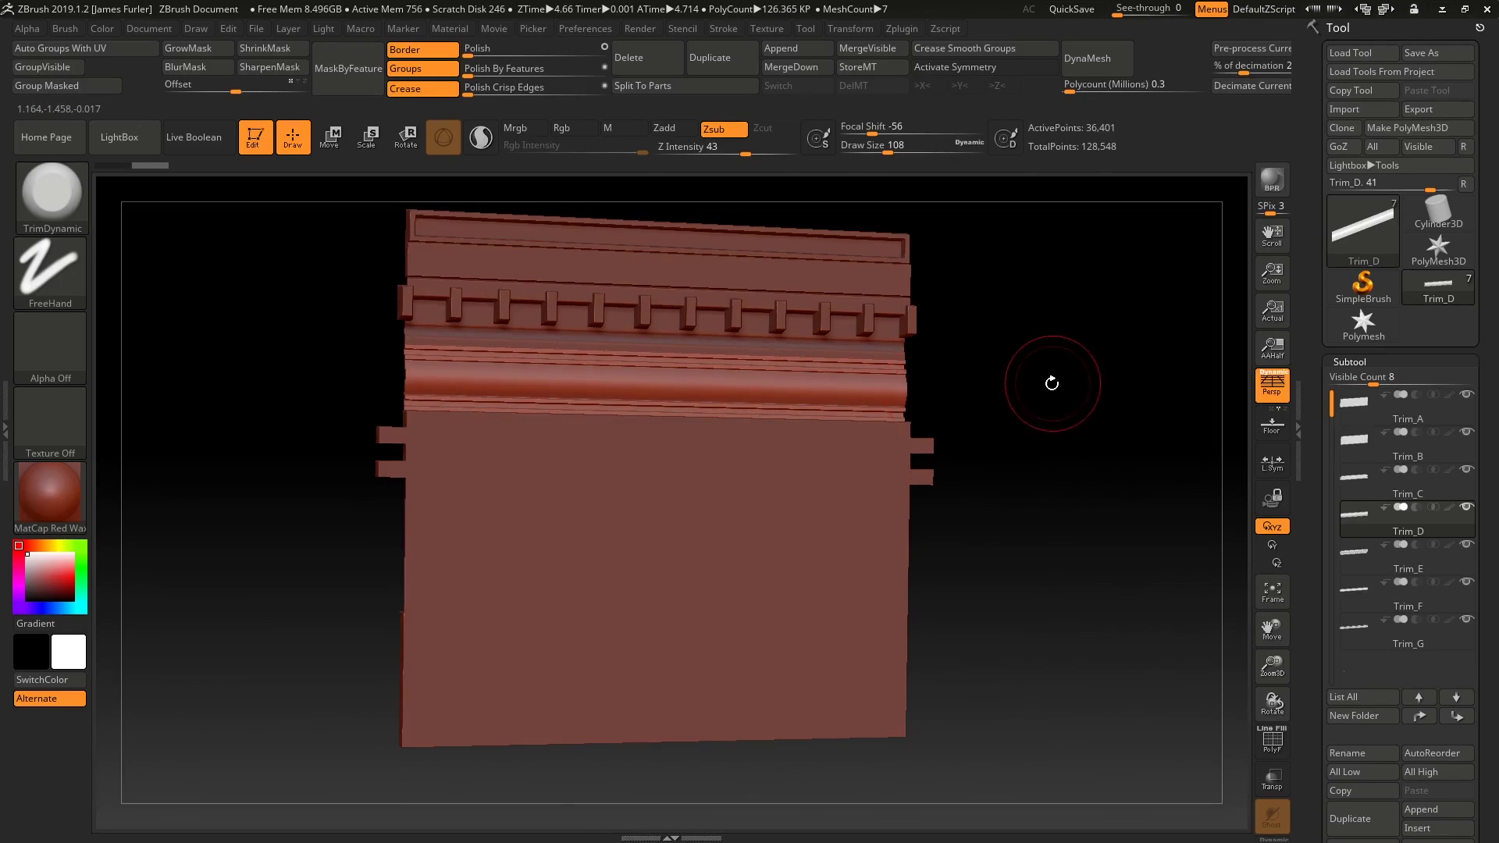
key("p")
left_click_drag(578, 390, 702, 394)
left_click_drag(847, 392, 781, 395)
Step: Activate other trim subtools in turn and carve rough TrimDynamic strokes into Trim_E, Trim_C and Trim_A
left_click(744, 316, "alt")
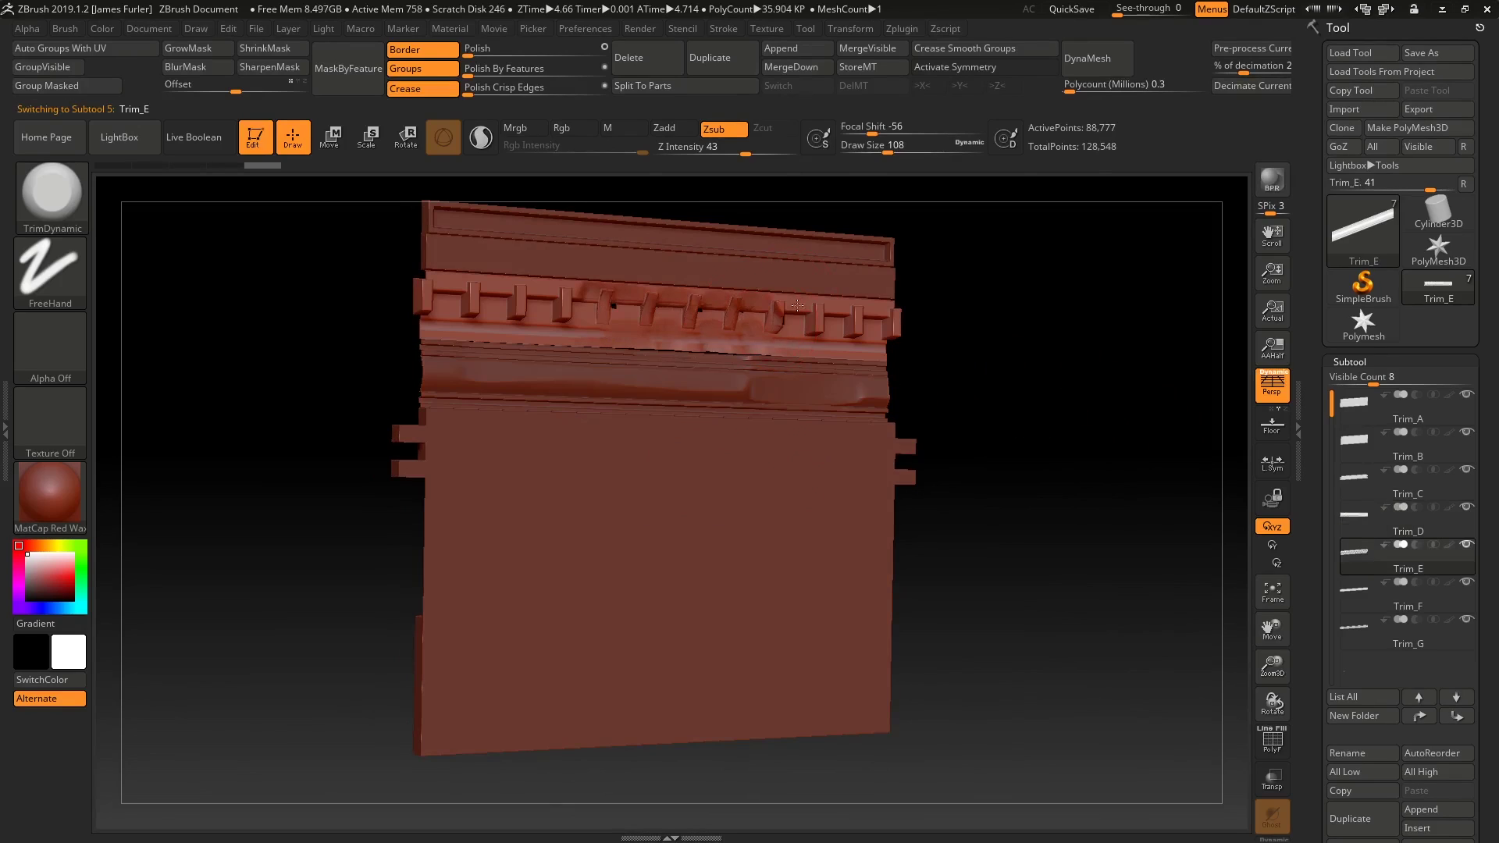
left_click(658, 283, "alt")
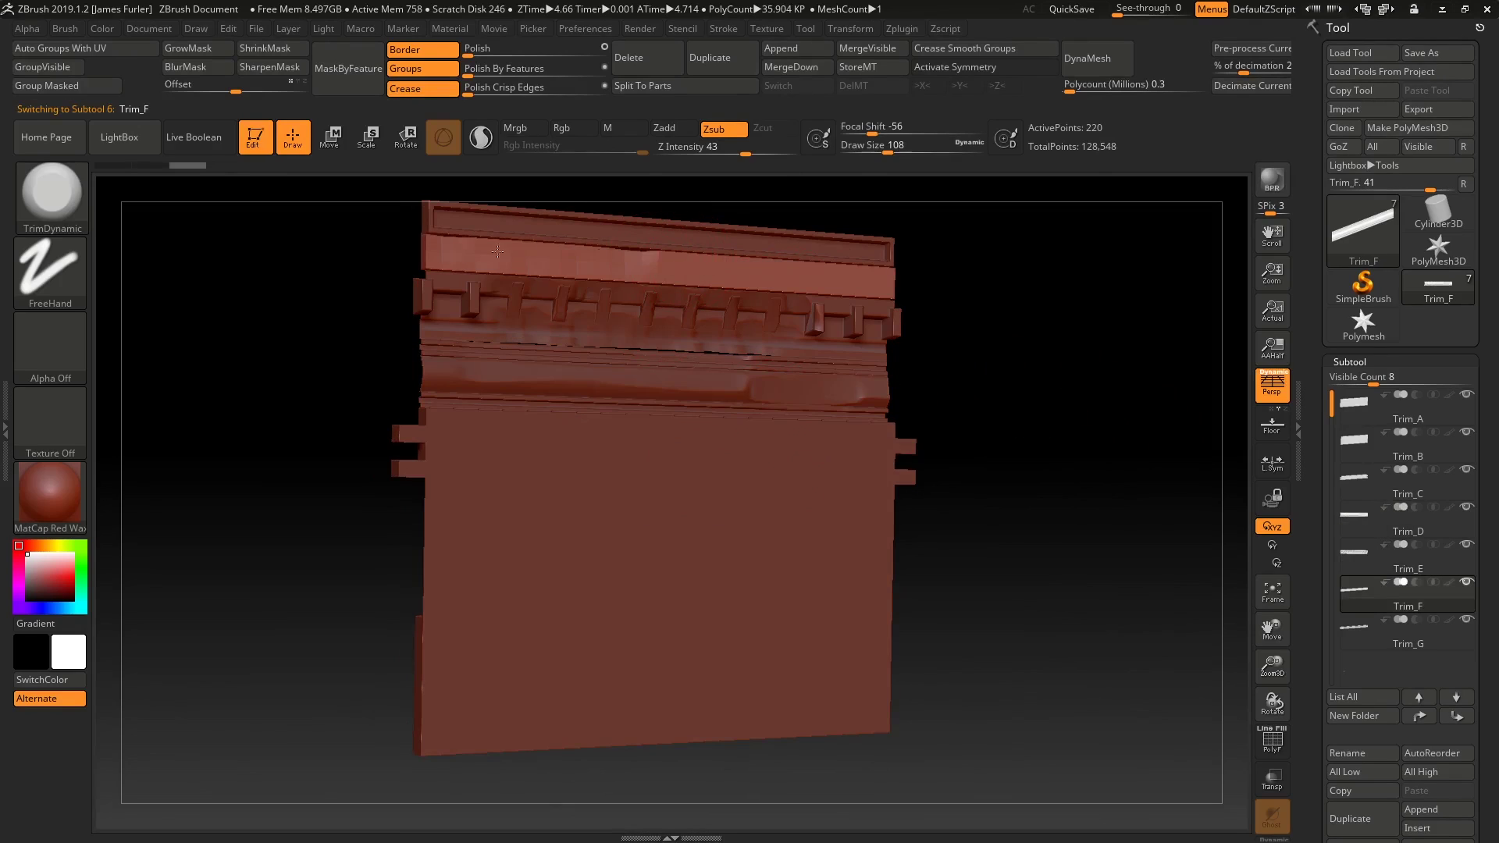
left_click(625, 562, "alt")
left_click(666, 446, "alt")
mouse_move(671, 451)
left_mouse_down()
mouse_move(753, 459)
mouse_move(728, 470)
left_mouse_up()
left_click(744, 733, "alt")
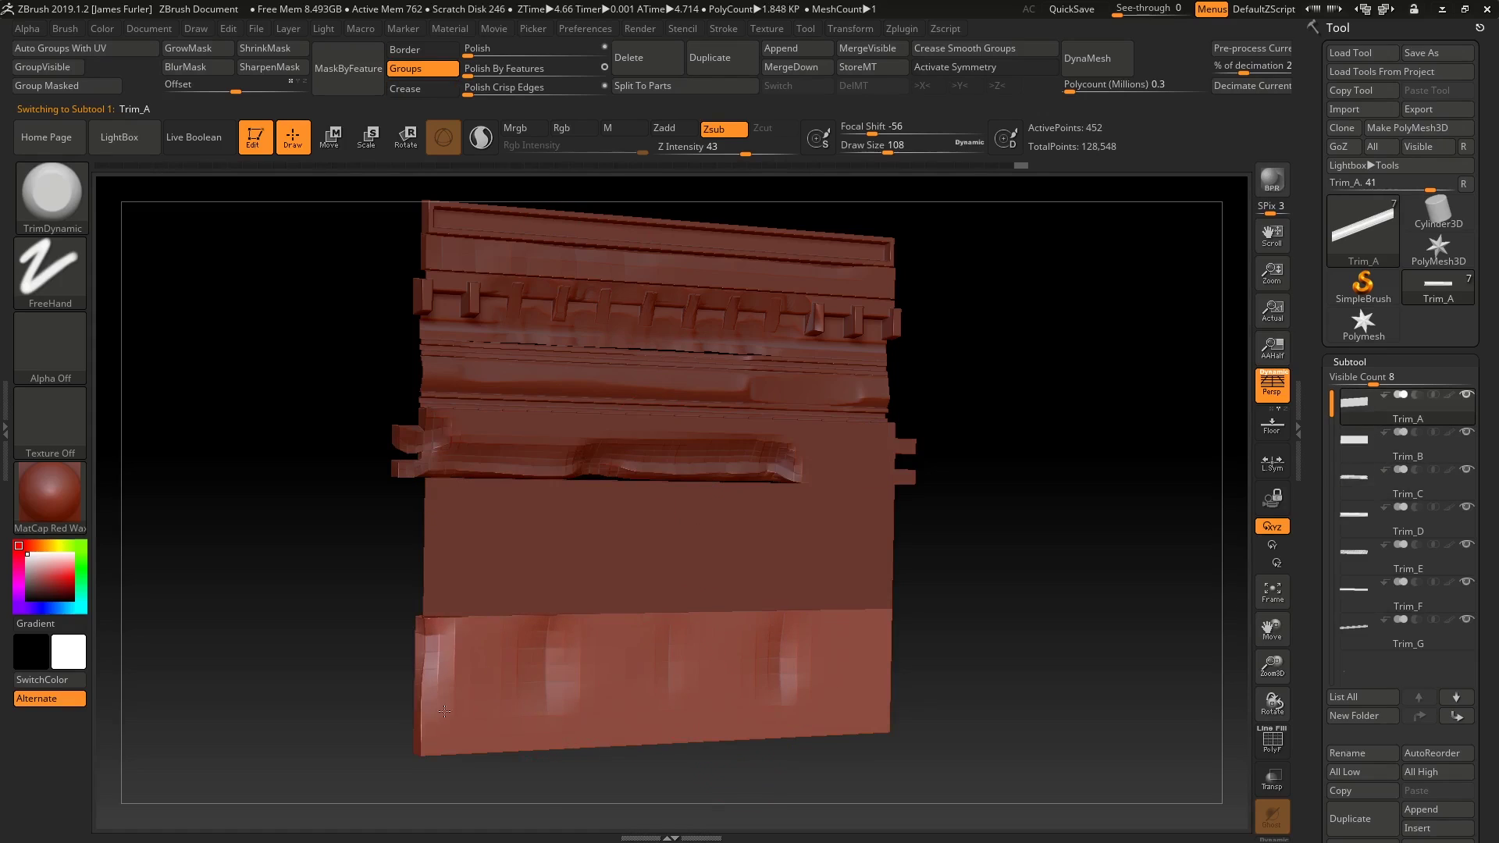
Step: Carve more TrimDynamic strokes into Trim_A, Trim_B, Trim_C and Trim_D, activating each subtool in turn
mouse_move(443, 711)
left_mouse_down()
mouse_move(835, 723)
mouse_move(881, 672)
left_mouse_up()
left_click(862, 546, "alt")
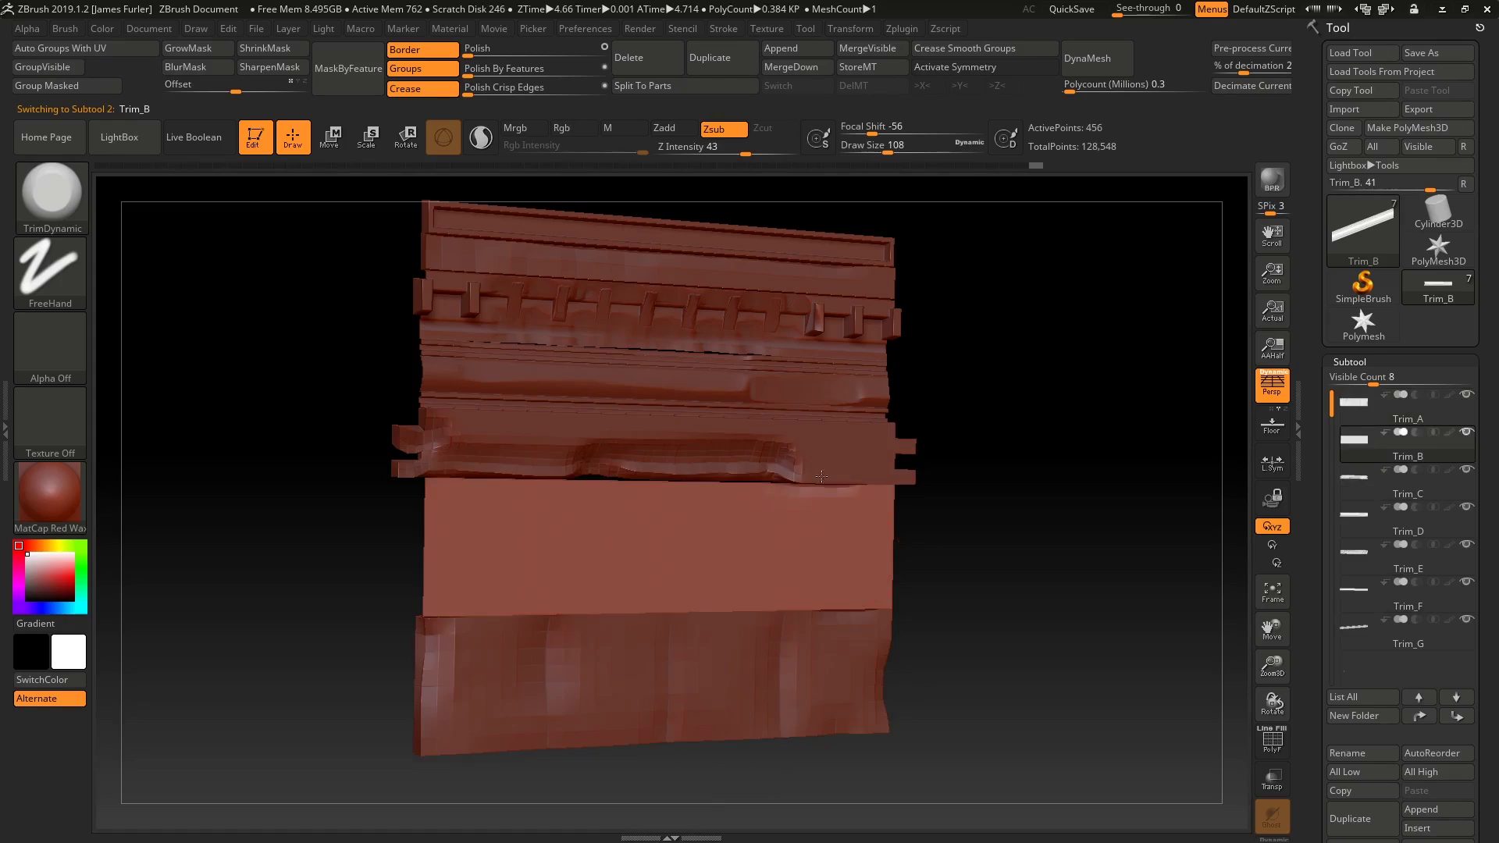
left_click(783, 457, "alt")
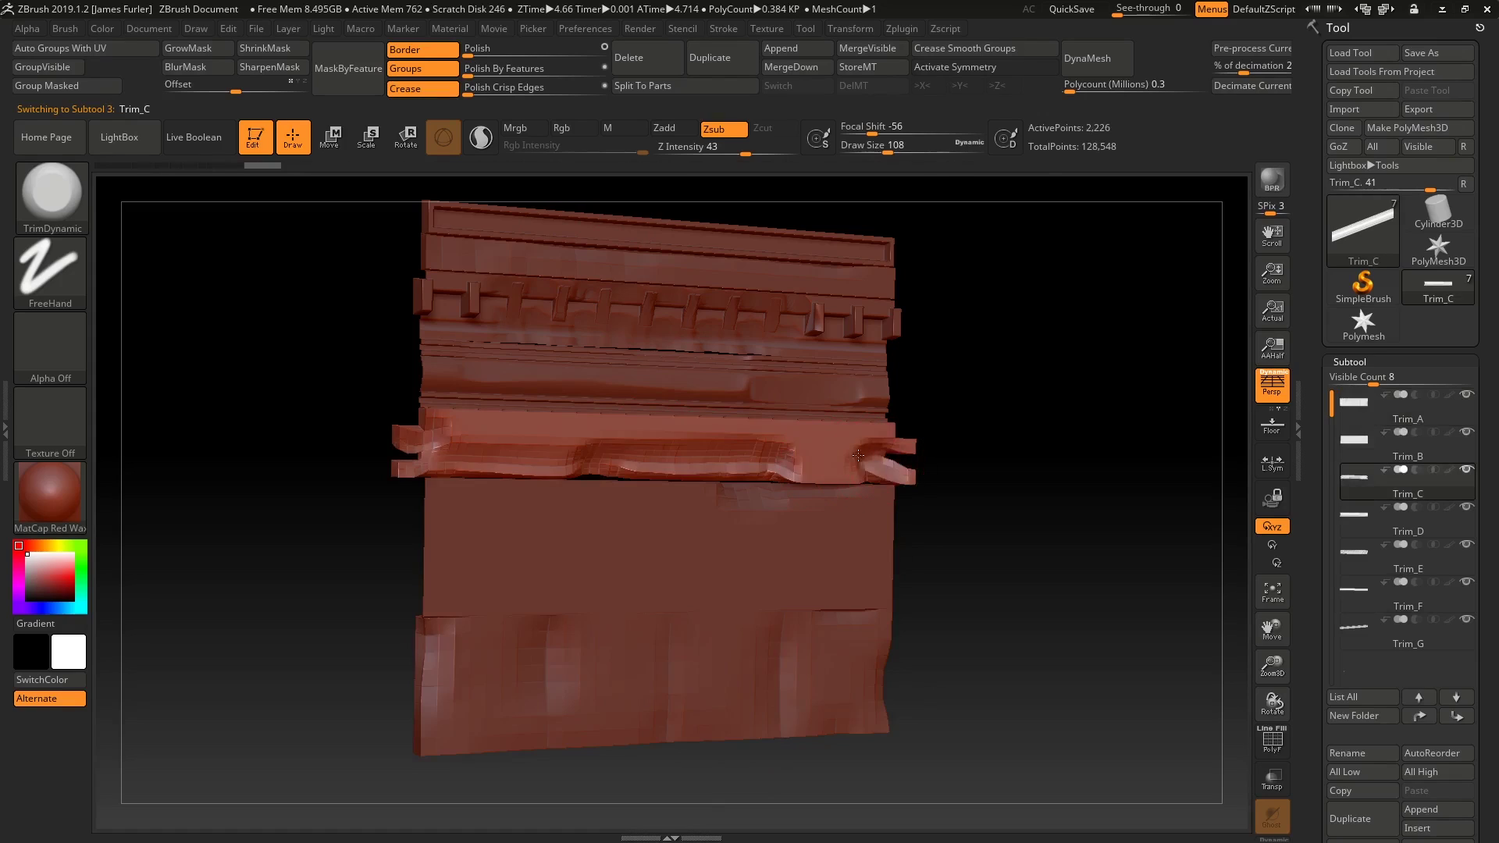
left_click(707, 383, "alt")
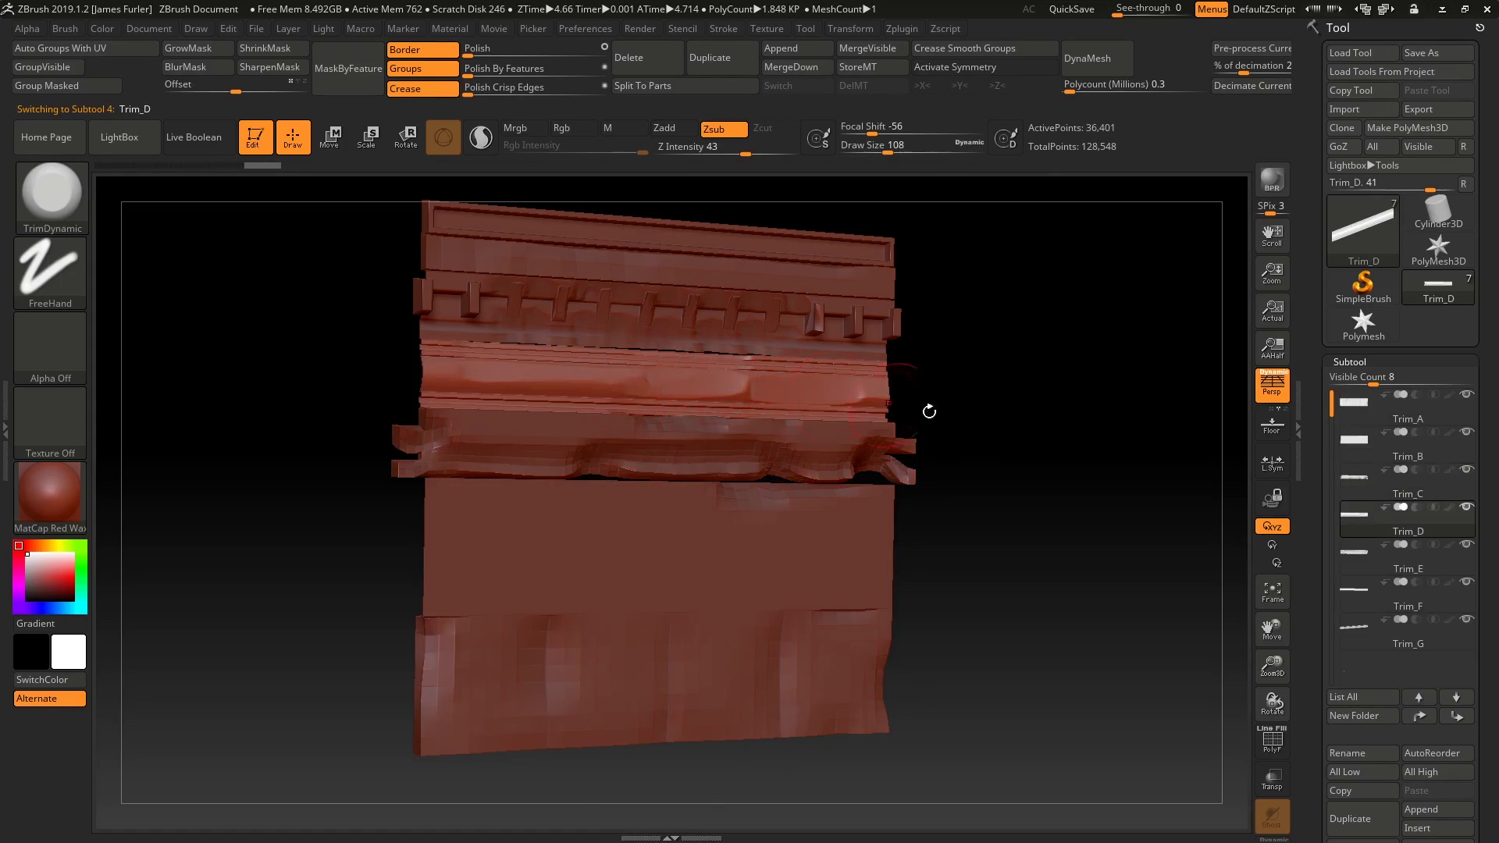
Step: Set up a SubTool Master export of the visible subtools as .obj with Clear Masking, Show Hidden Points and Single Polygroup for each SubTool
left_click(898, 28)
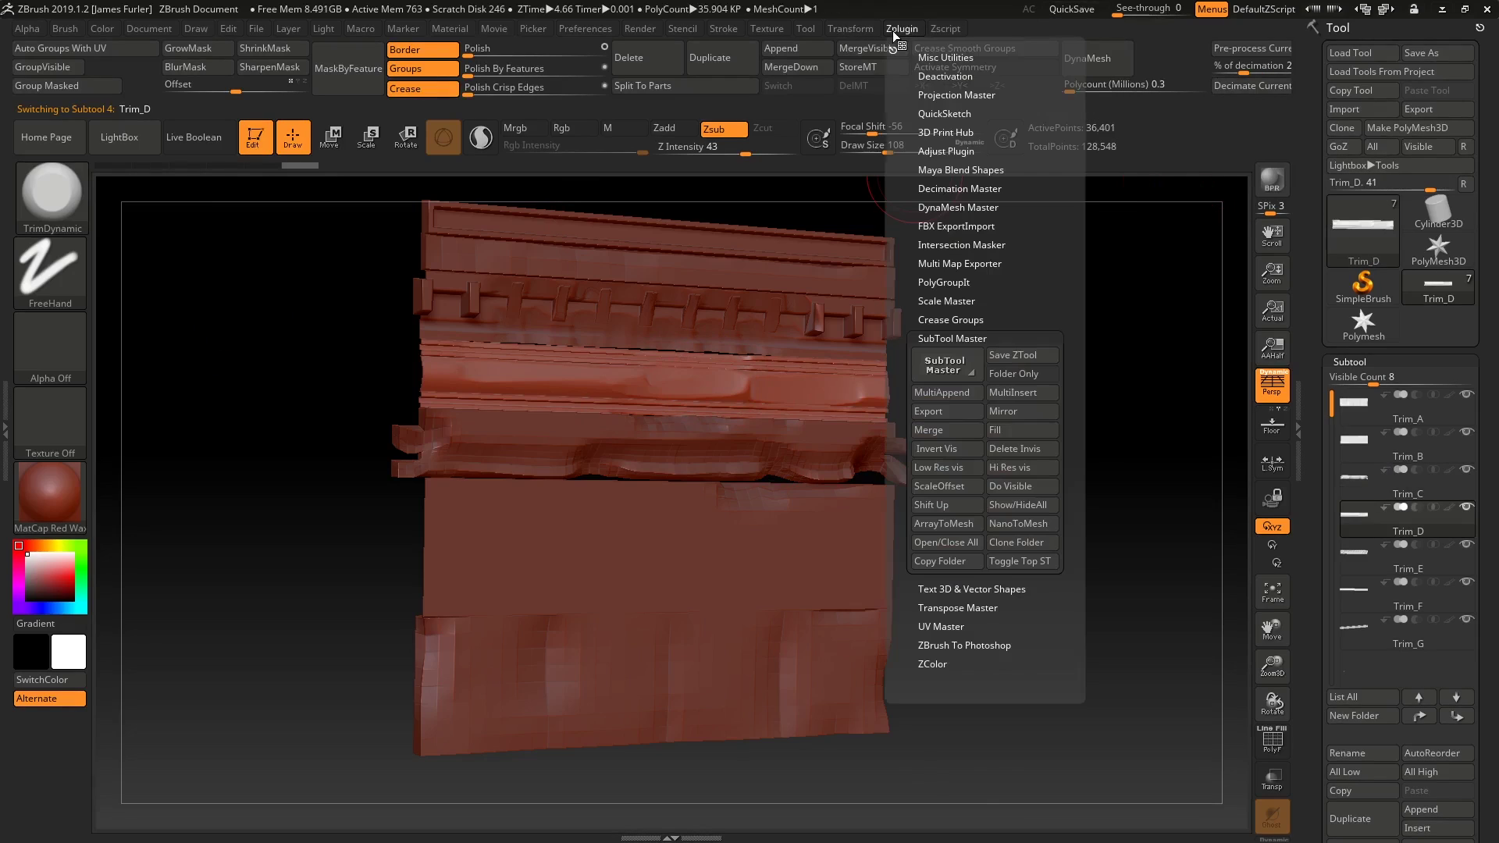
left_click(964, 410)
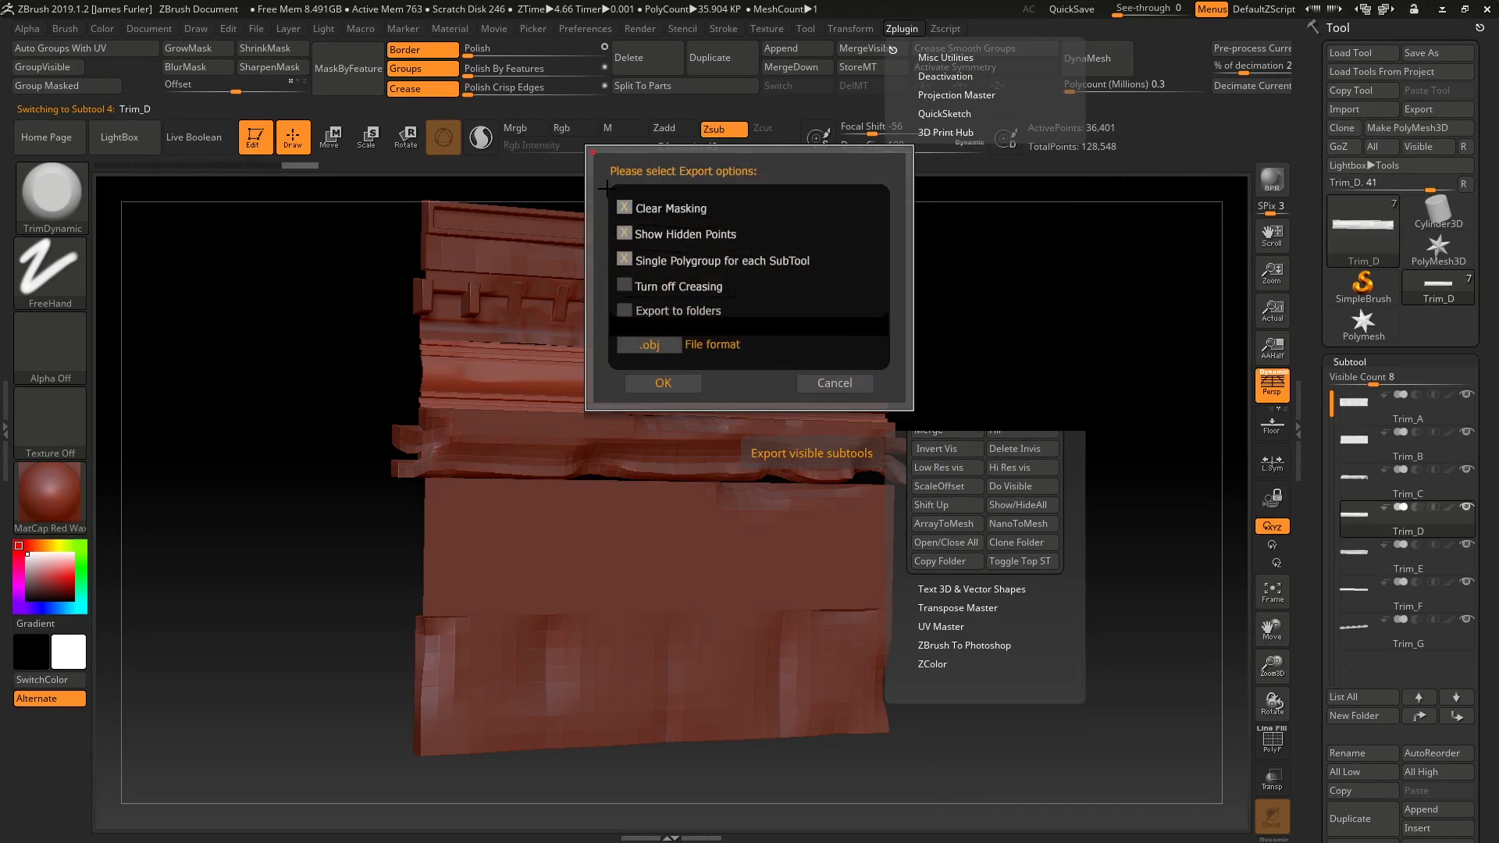
left_click(663, 383)
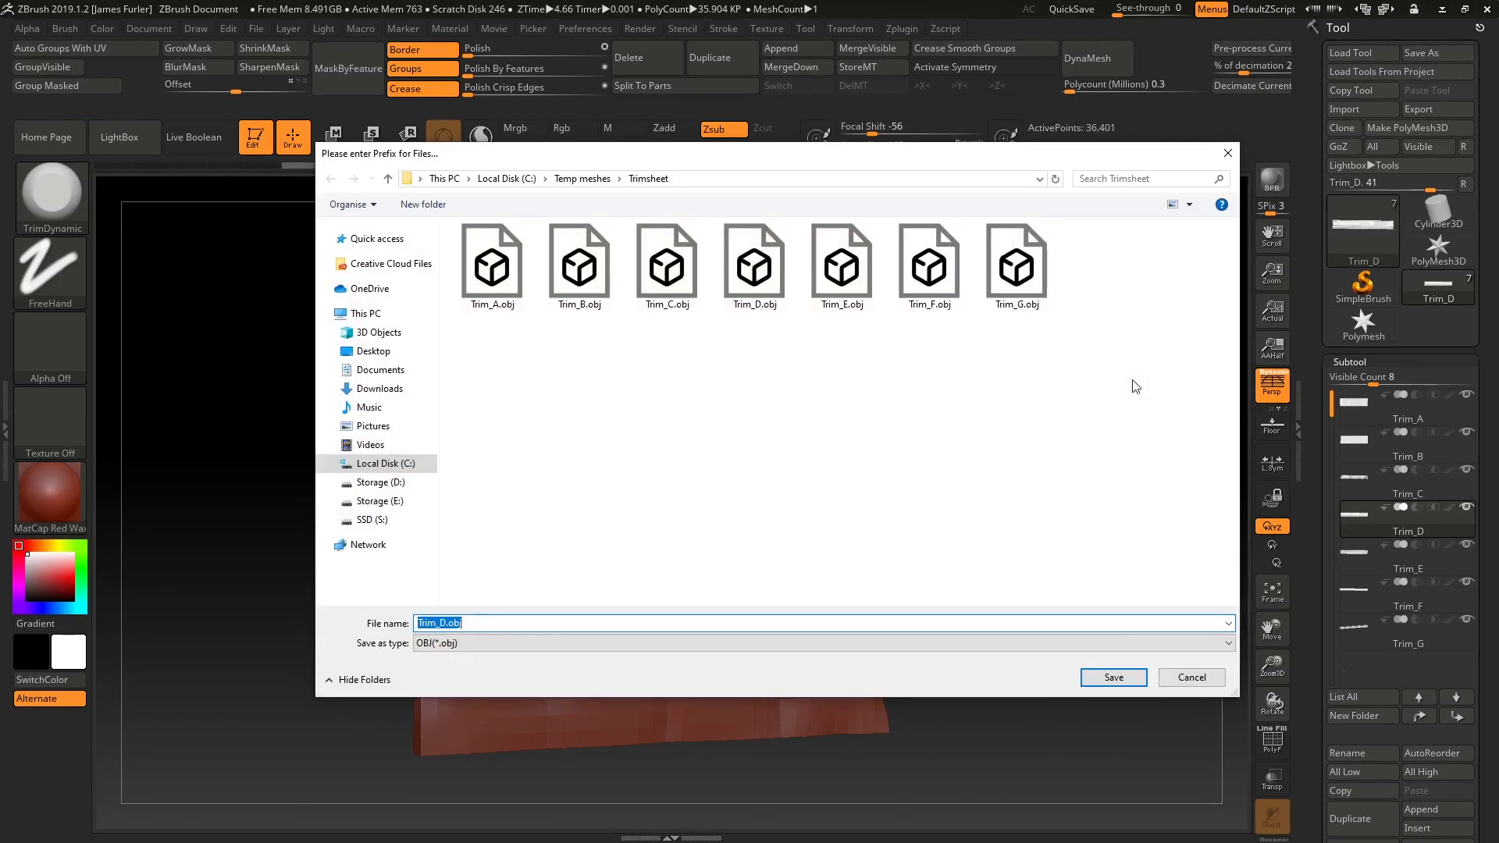
Step: Create a folder named Trimsheet_ZbrushOut inside Temp meshes and save the exported subtool OBJs into it
left_click(586, 179)
right_click(671, 458)
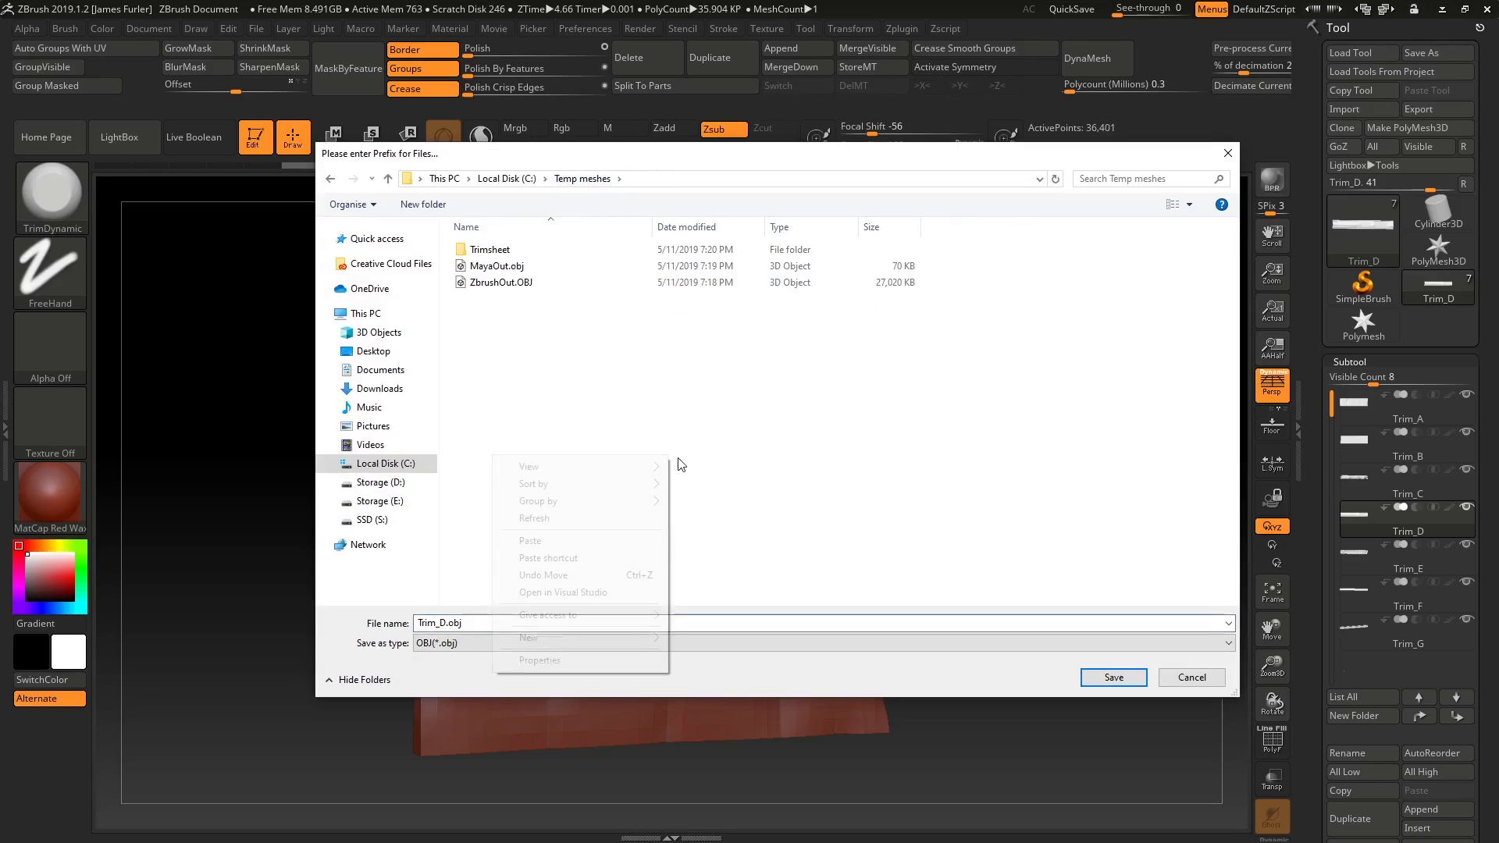
mouse_move(636, 640)
left_click(687, 638)
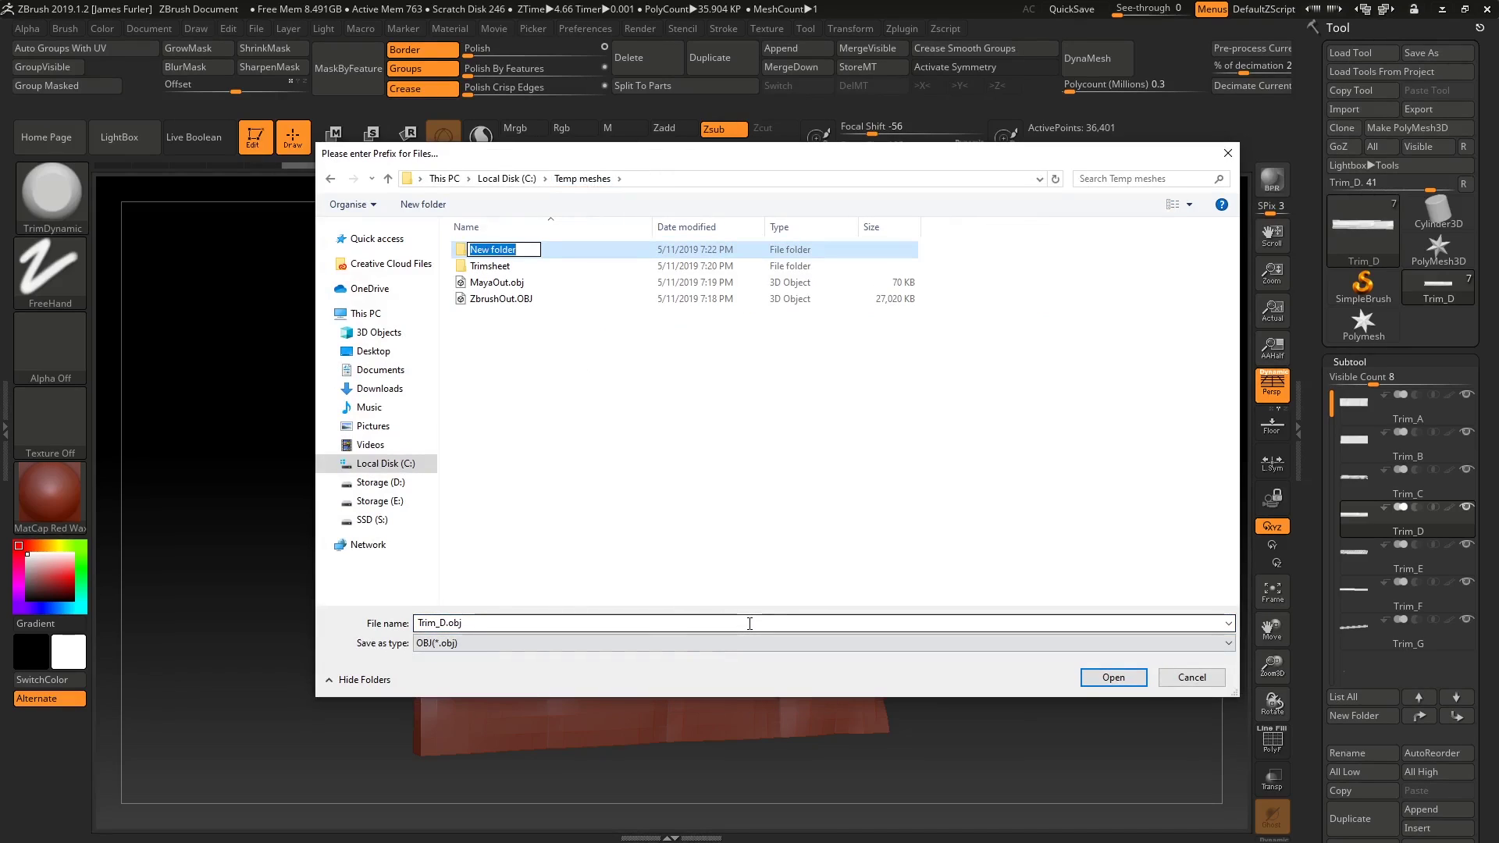
type("Trimsheet")
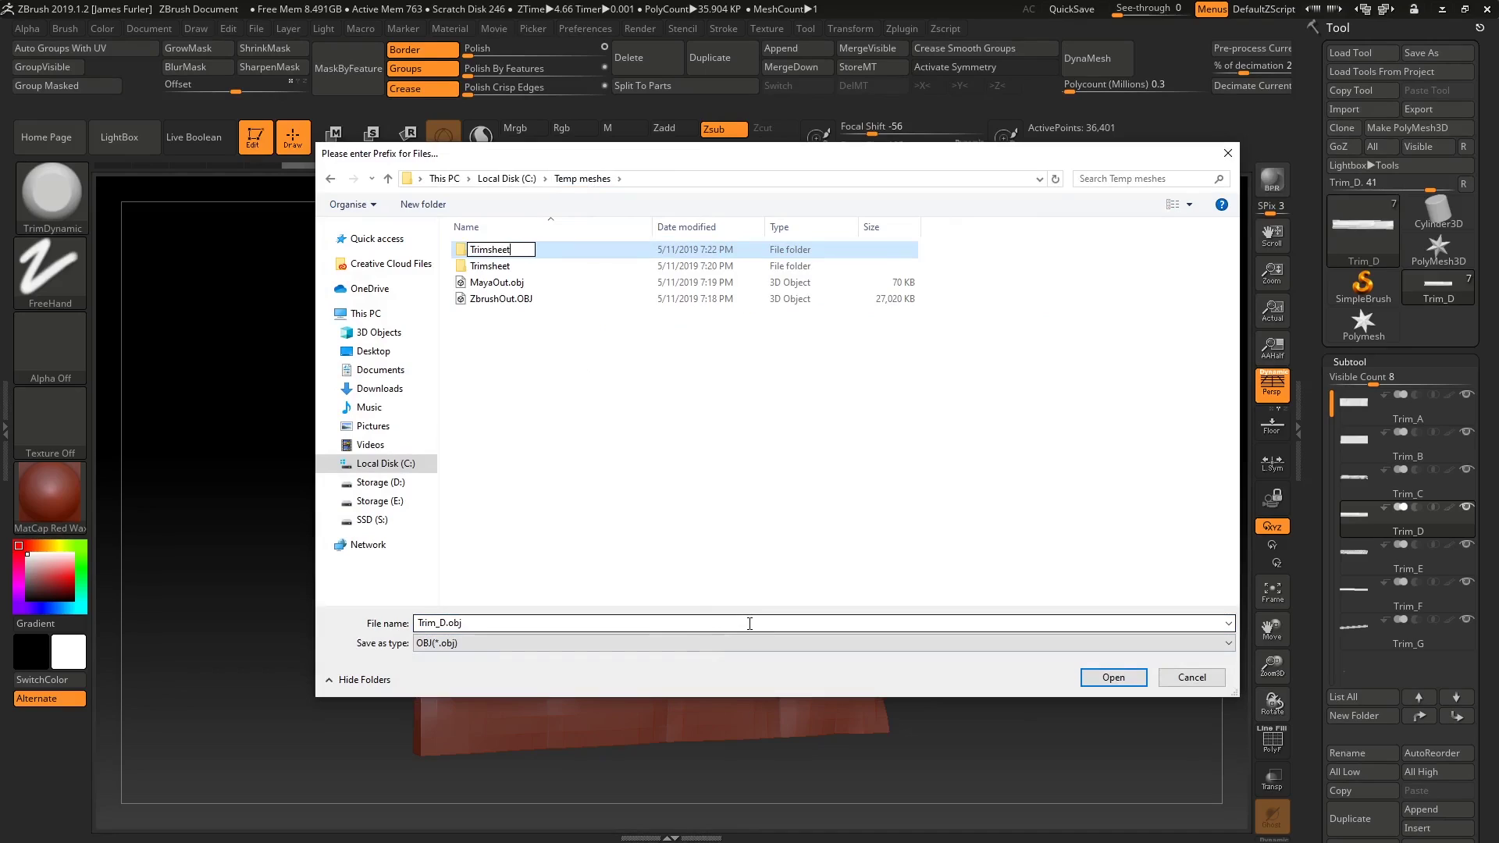
type("_Zbrushh")
key("BackSpace")
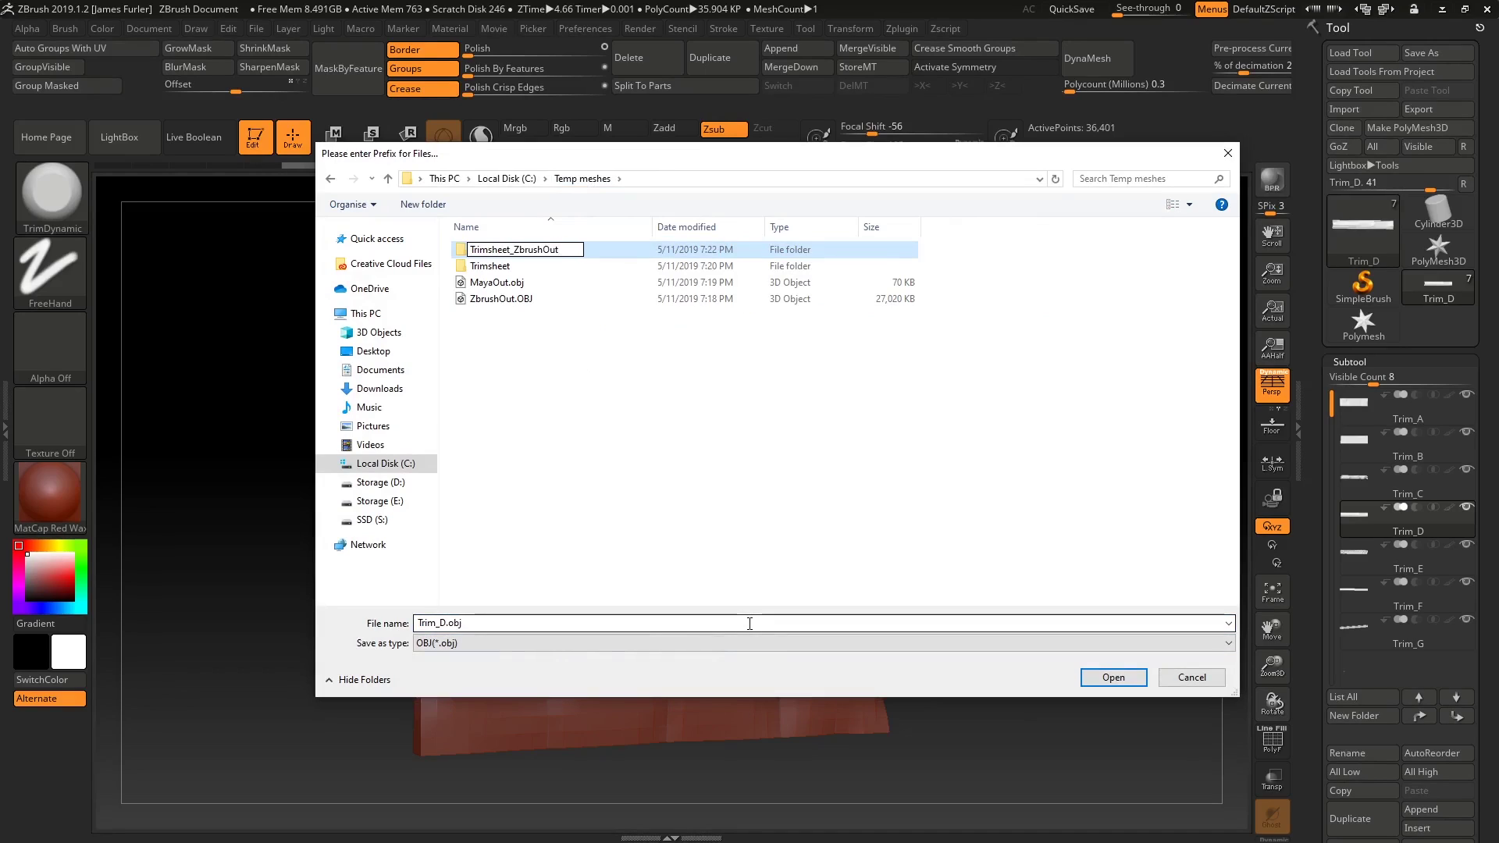
type("Out")
key("Return")
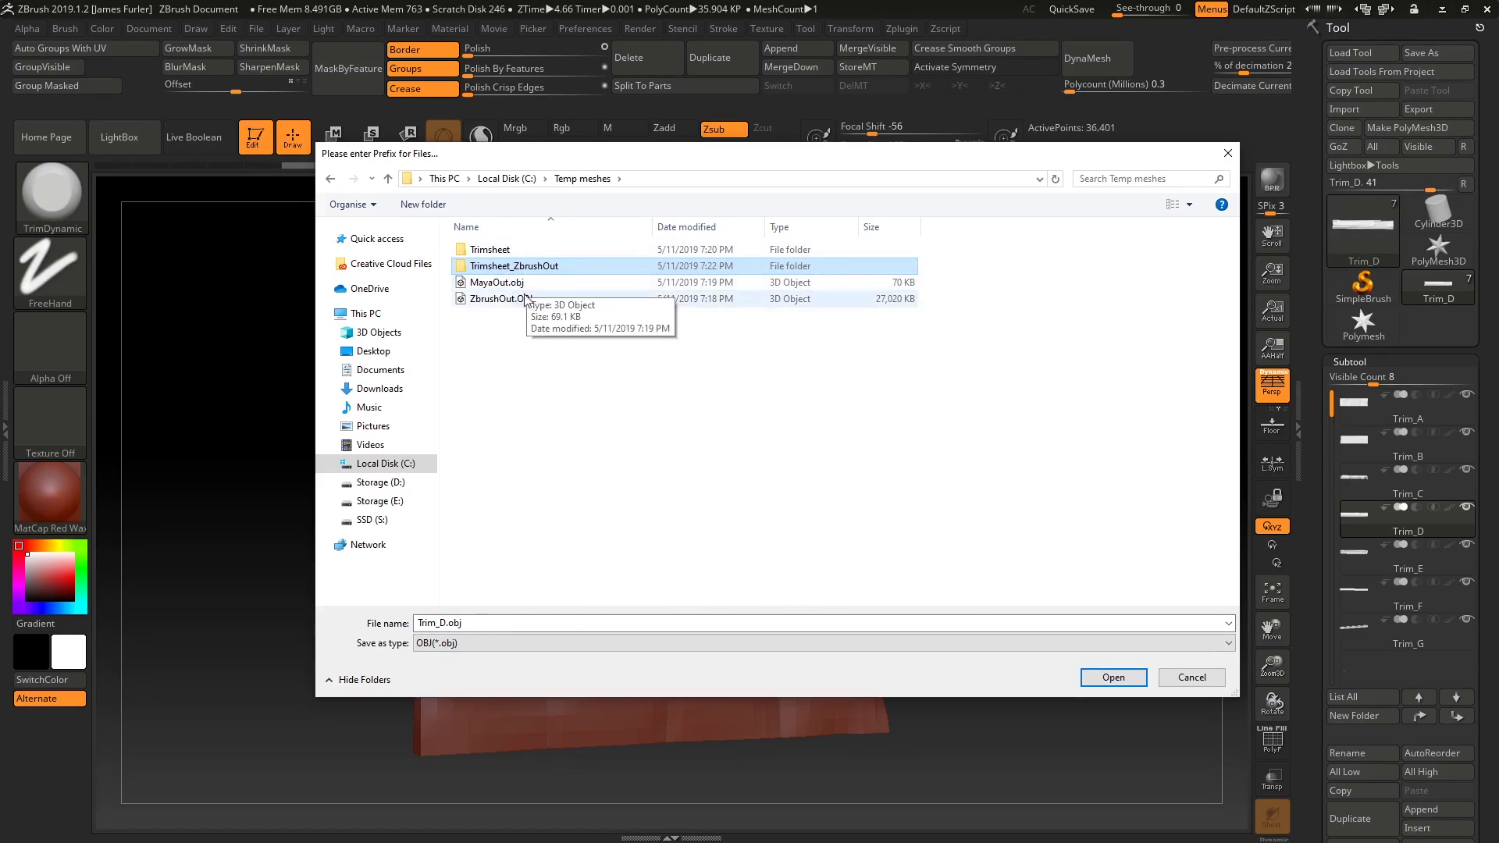
left_click(1113, 676)
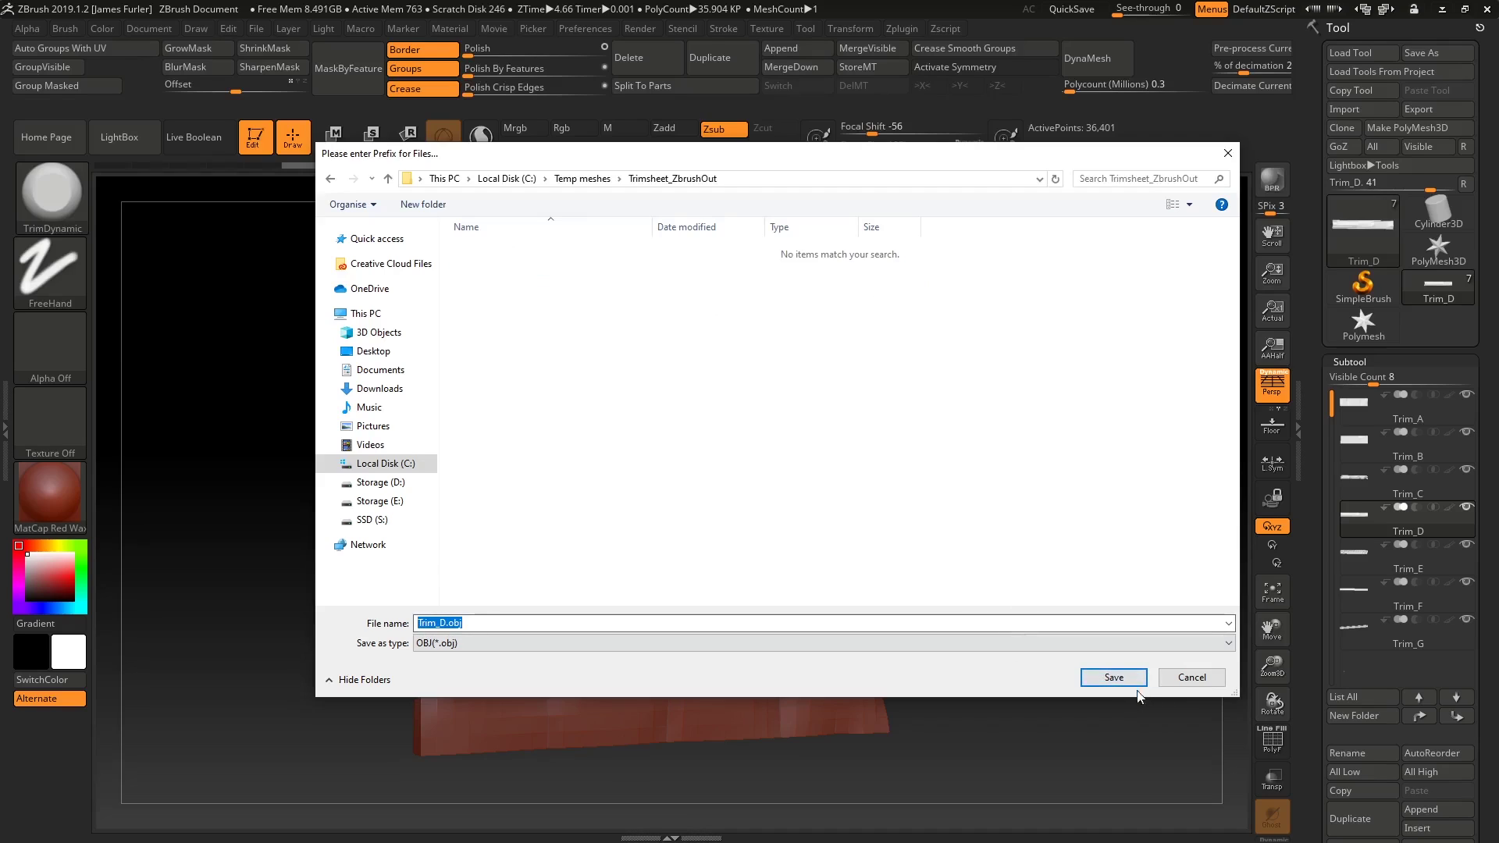
left_click(1114, 677)
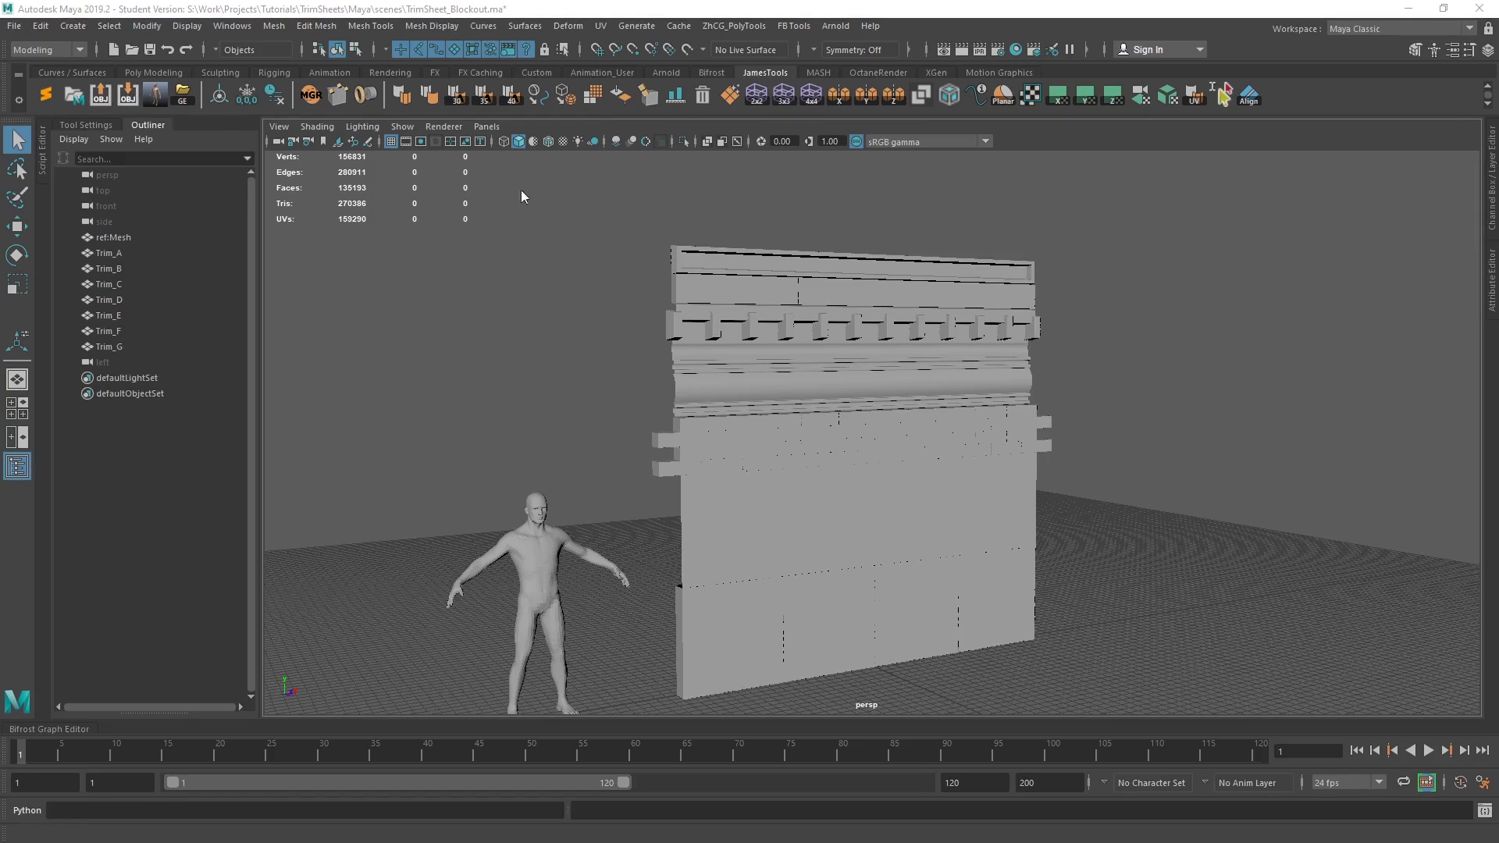
Step: Switch to Maya and set the OBJ import path to Trim_A.OBJ through Trim_G.OBJ in C:\Temp meshes\Trimsheet_ZbrushOut
left_click_drag(1498, 110, 420, 113)
left_click(304, 176)
double_click(377, 180)
double_click(420, 271)
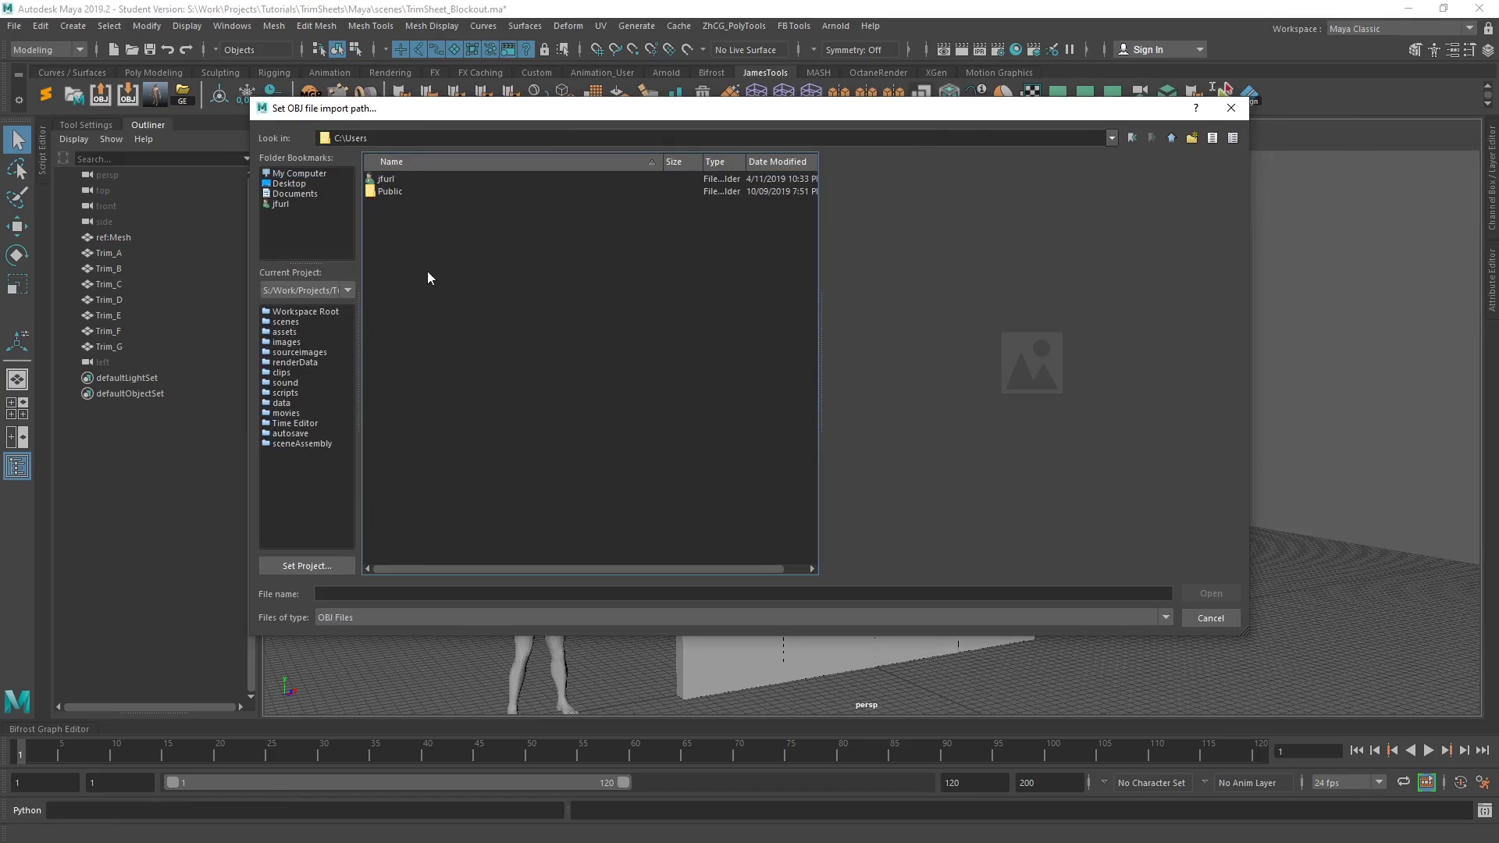
key("BackSpace")
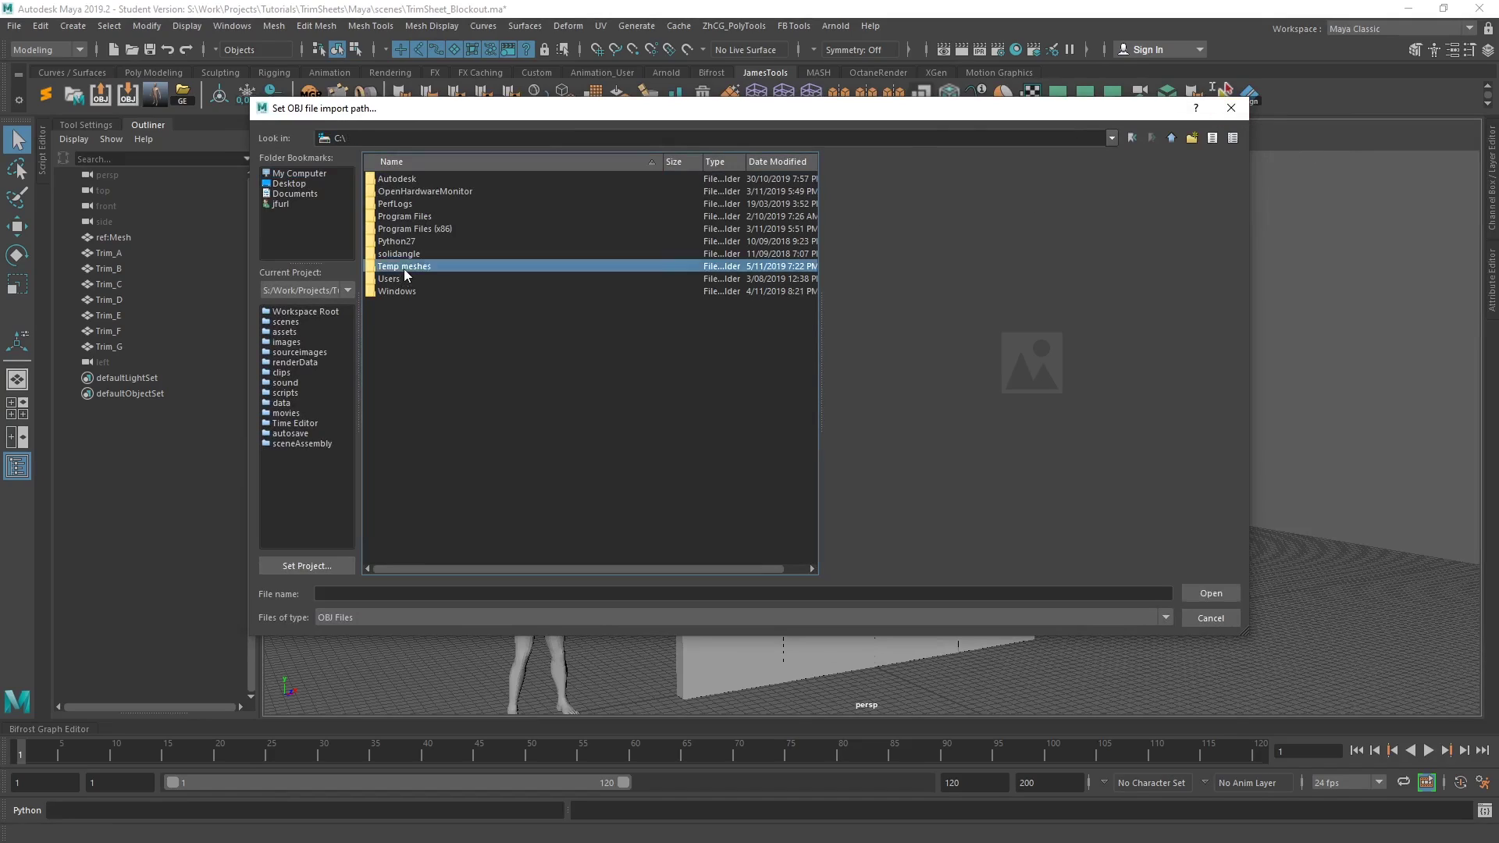
double_click(405, 269)
double_click(416, 192)
left_click(414, 179)
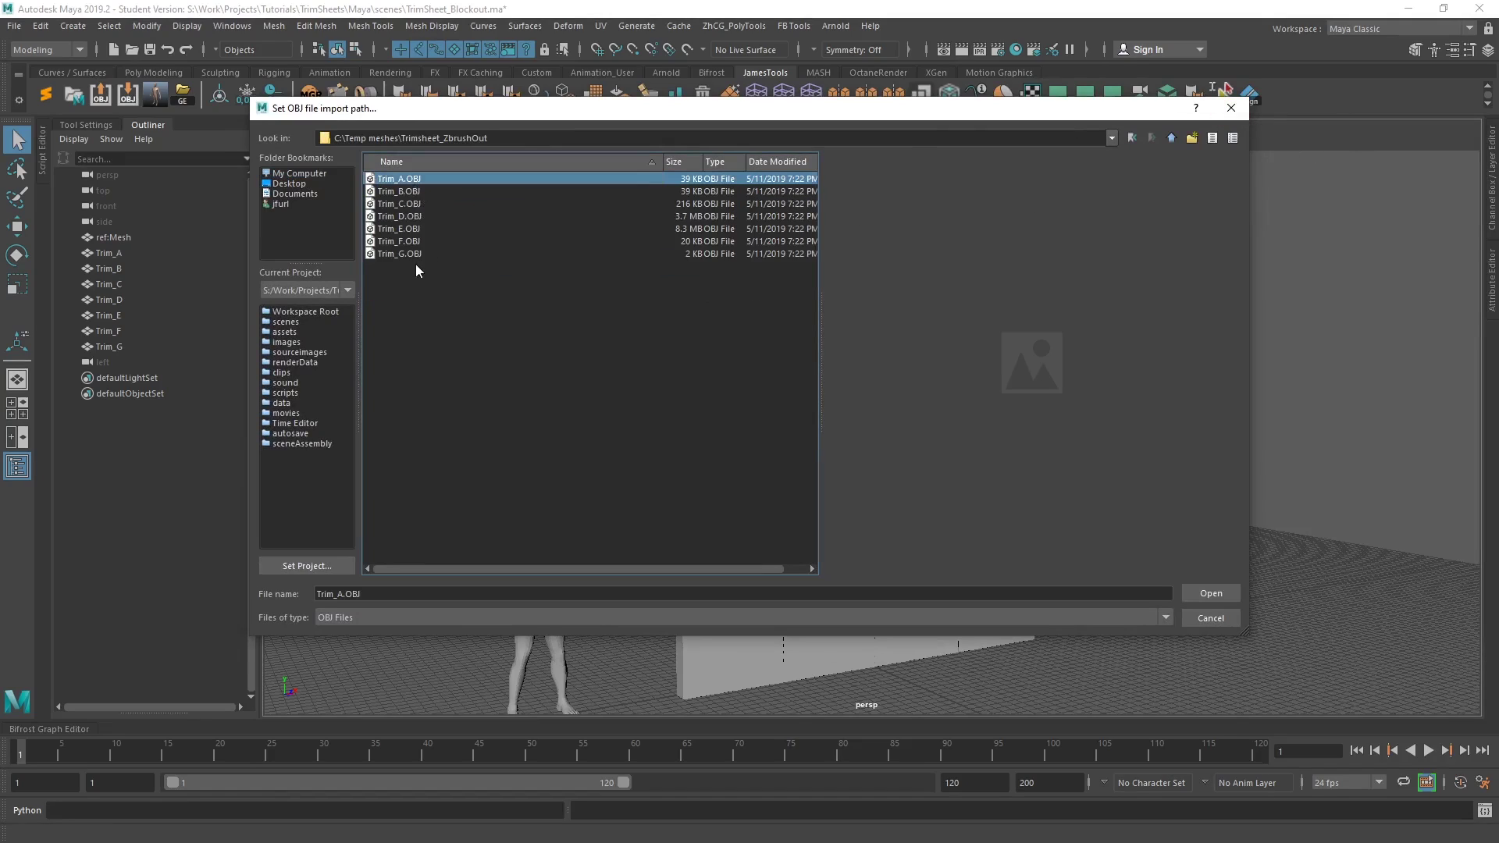
left_click(415, 241, "shift")
left_click(408, 256, "shift")
left_click(1211, 594)
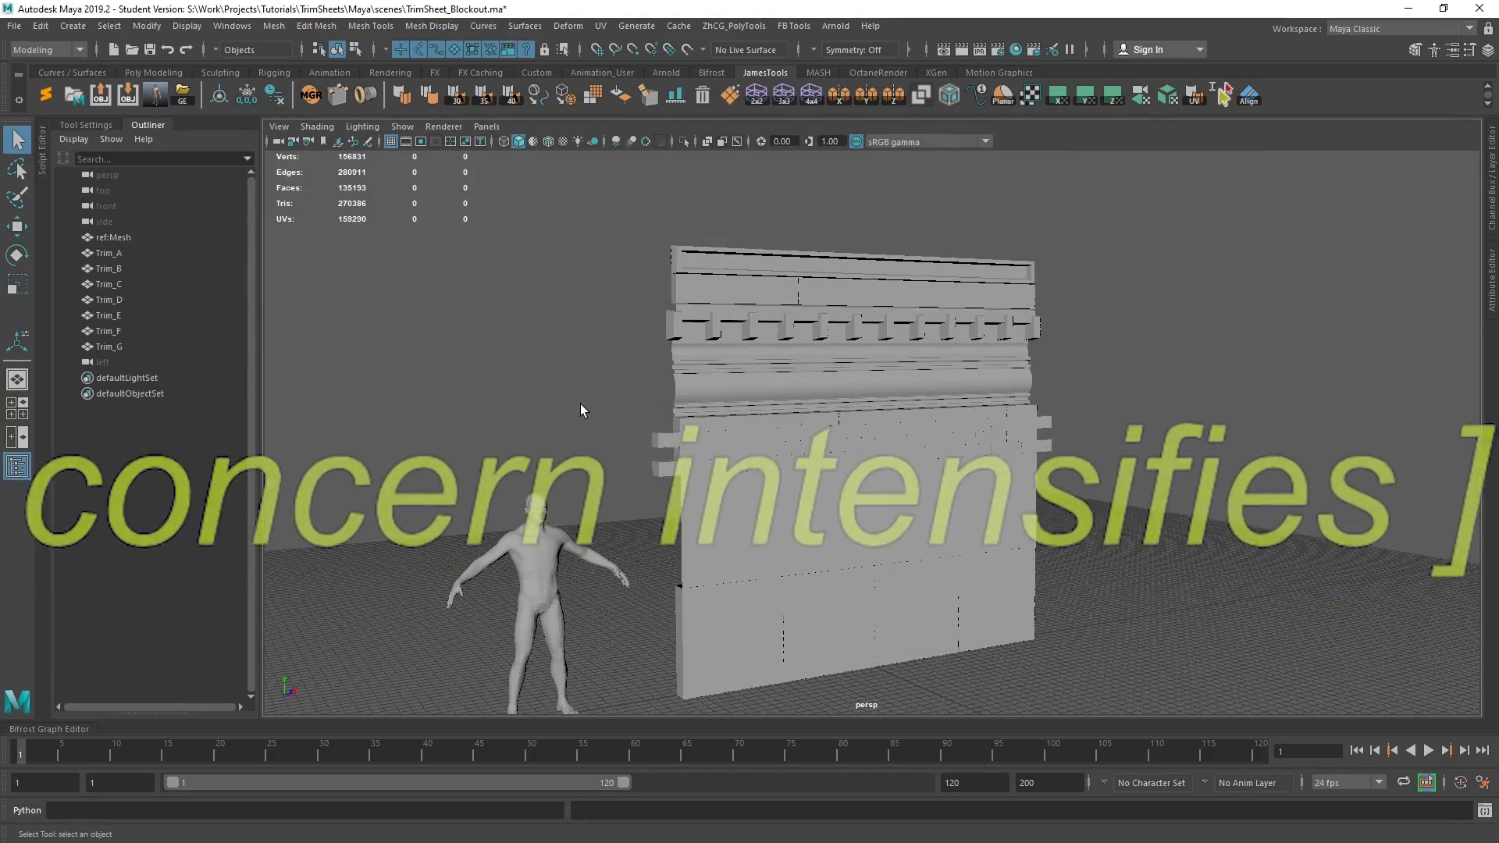
Step: Import the chosen trim OBJs and move all the imported meshes along X to stand beside the original trims
left_click_drag(576, 404, 648, 466, "alt")
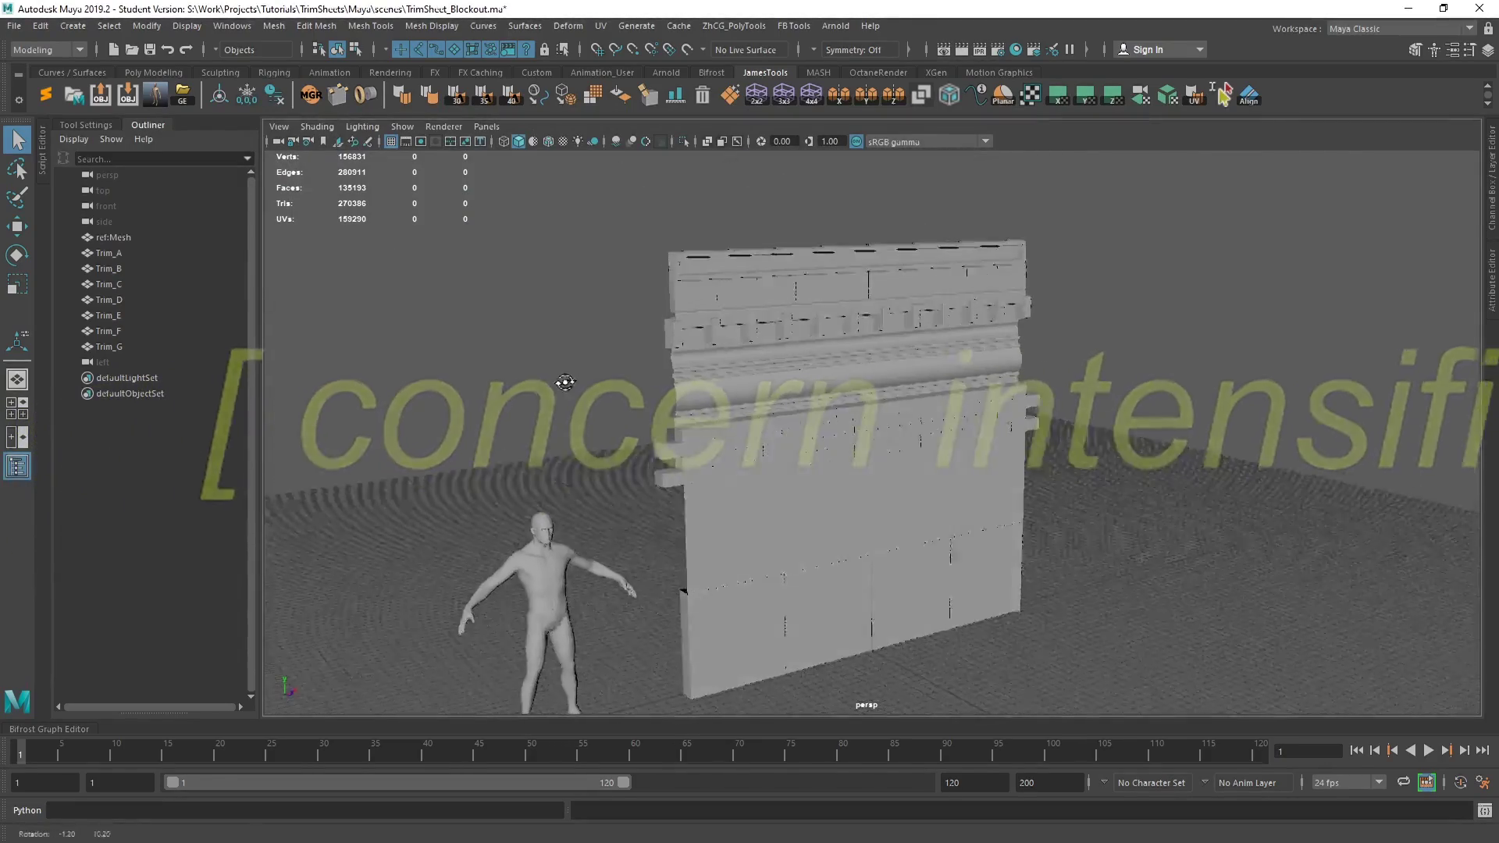
left_click(128, 94)
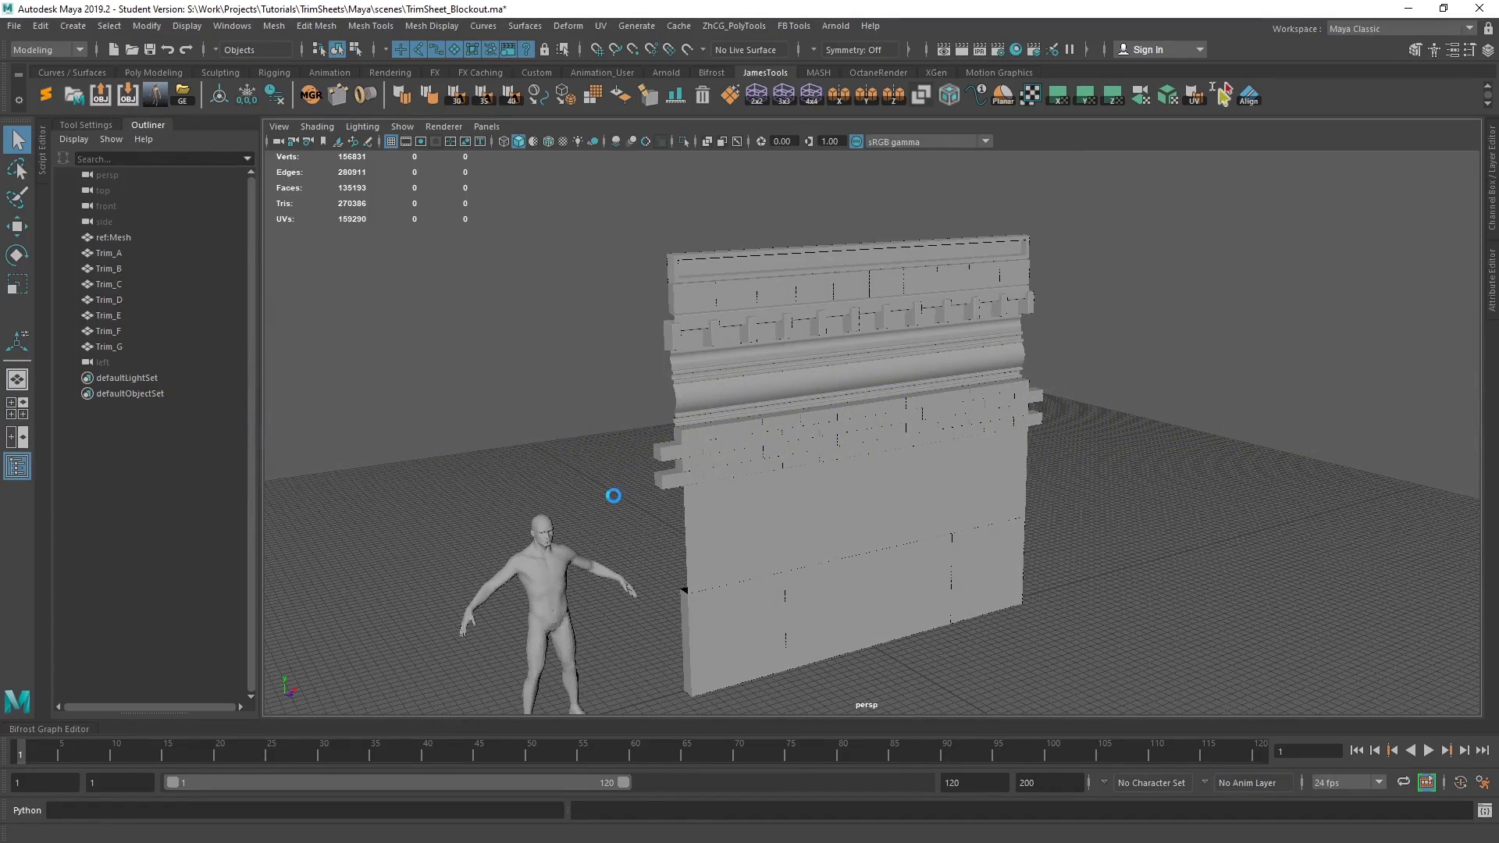
left_click(129, 377)
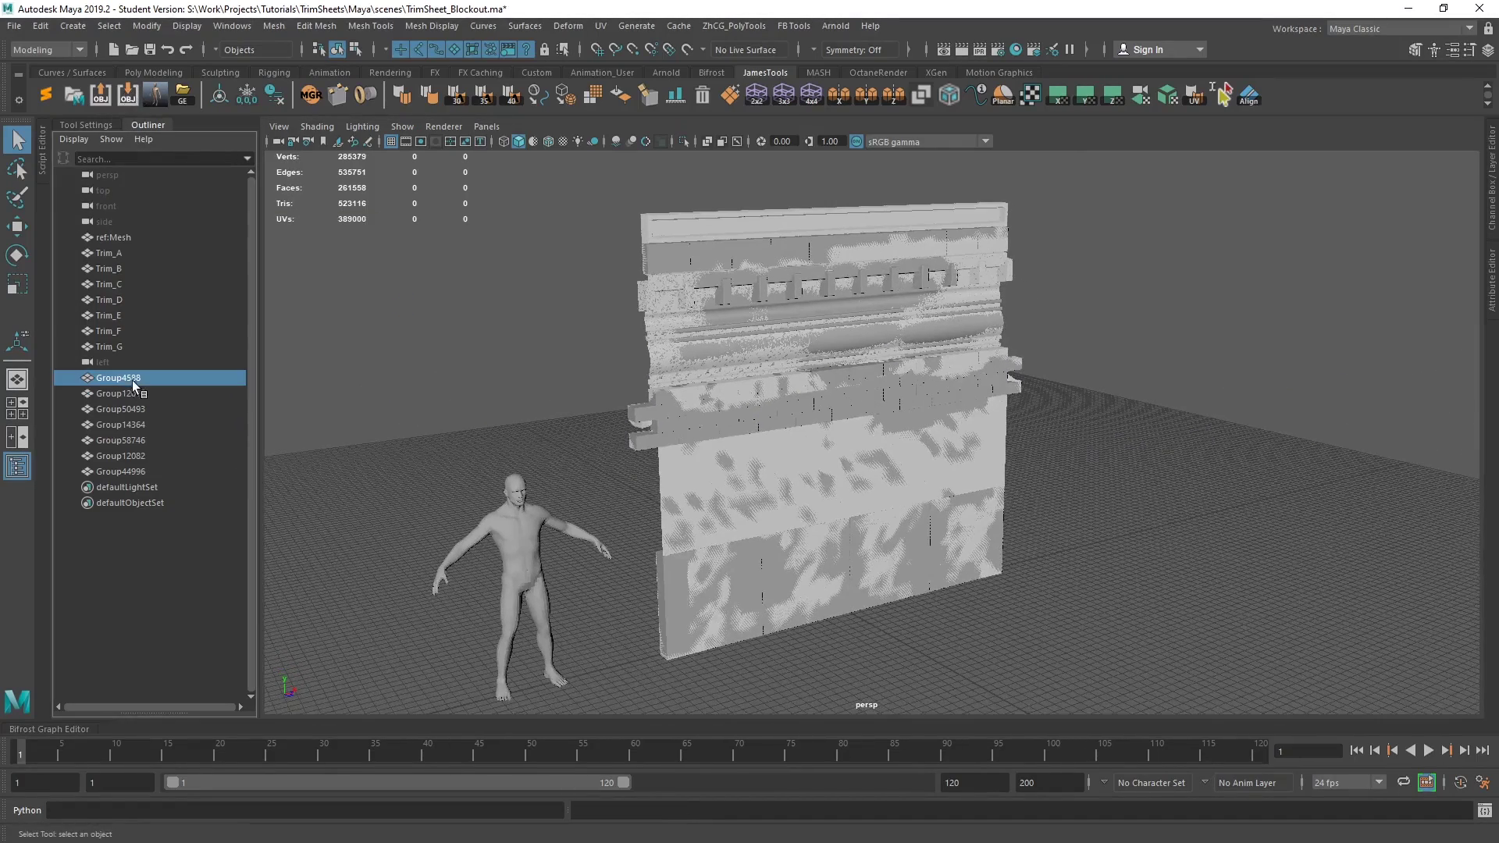
left_click(143, 471, "shift")
key("w")
left_click_drag(906, 602, 1243, 526)
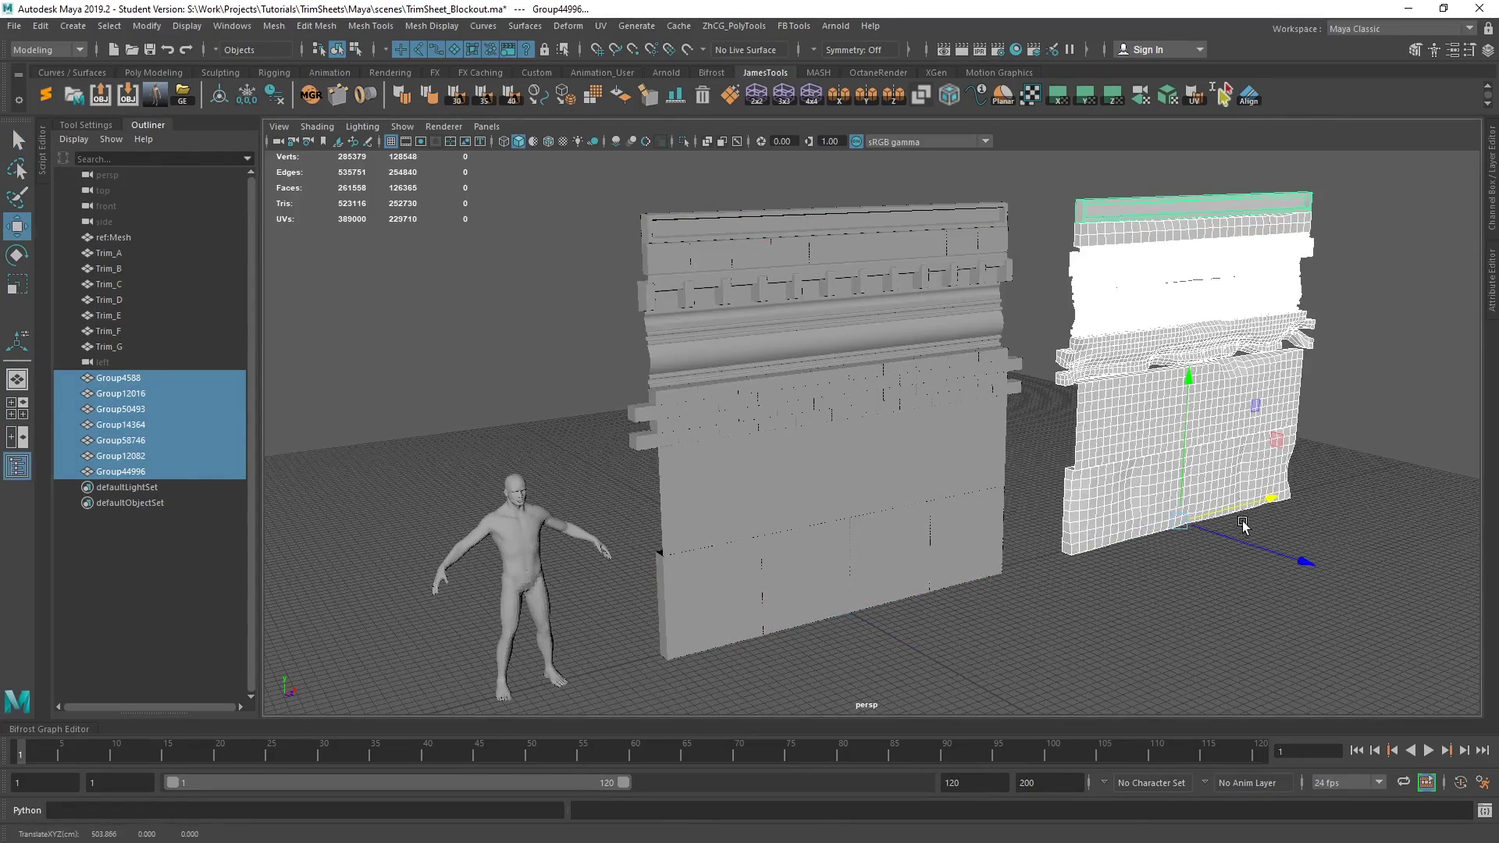
left_click(1052, 474)
middle_click_drag(1052, 474, 812, 501, "alt")
right_click_drag(812, 501, 863, 502, "alt")
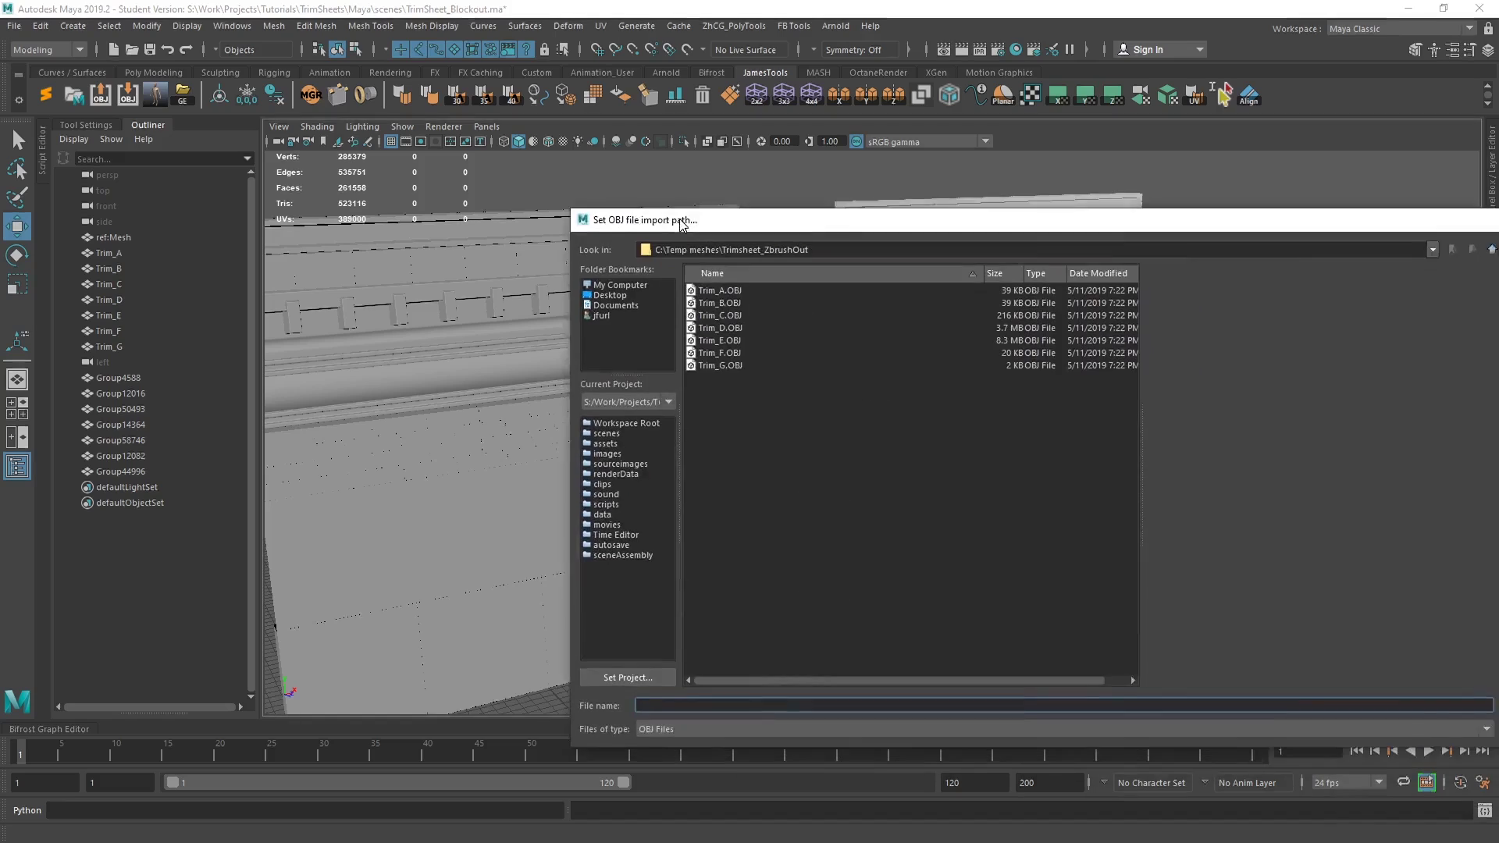
Step: Reopen the OBJ import path dialog to review the files in Trimsheet_ZbrushOut, and cancel it
left_click_drag(682, 222, 459, 170)
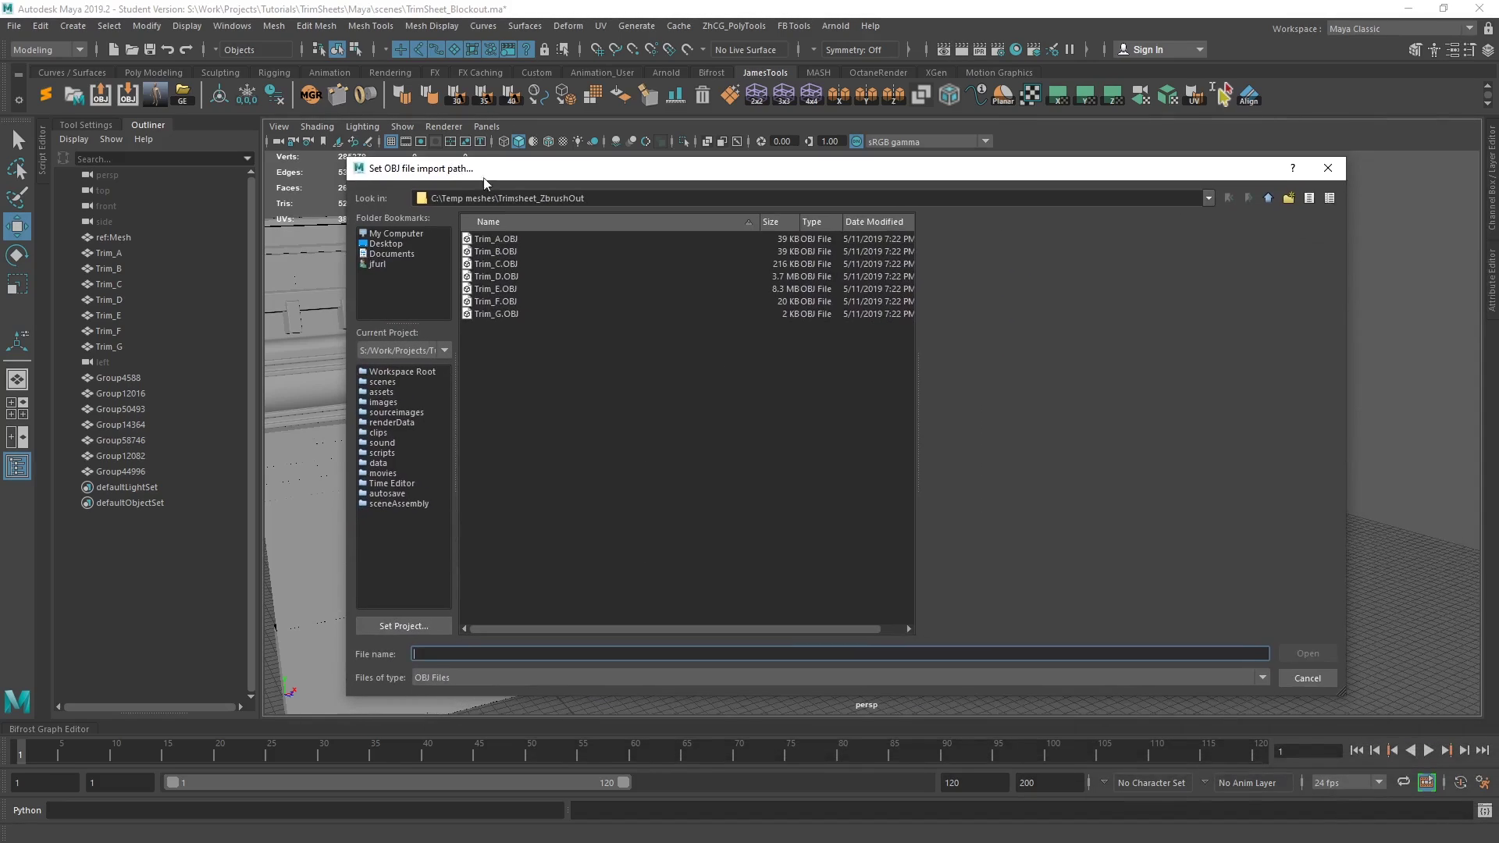
left_click(504, 240)
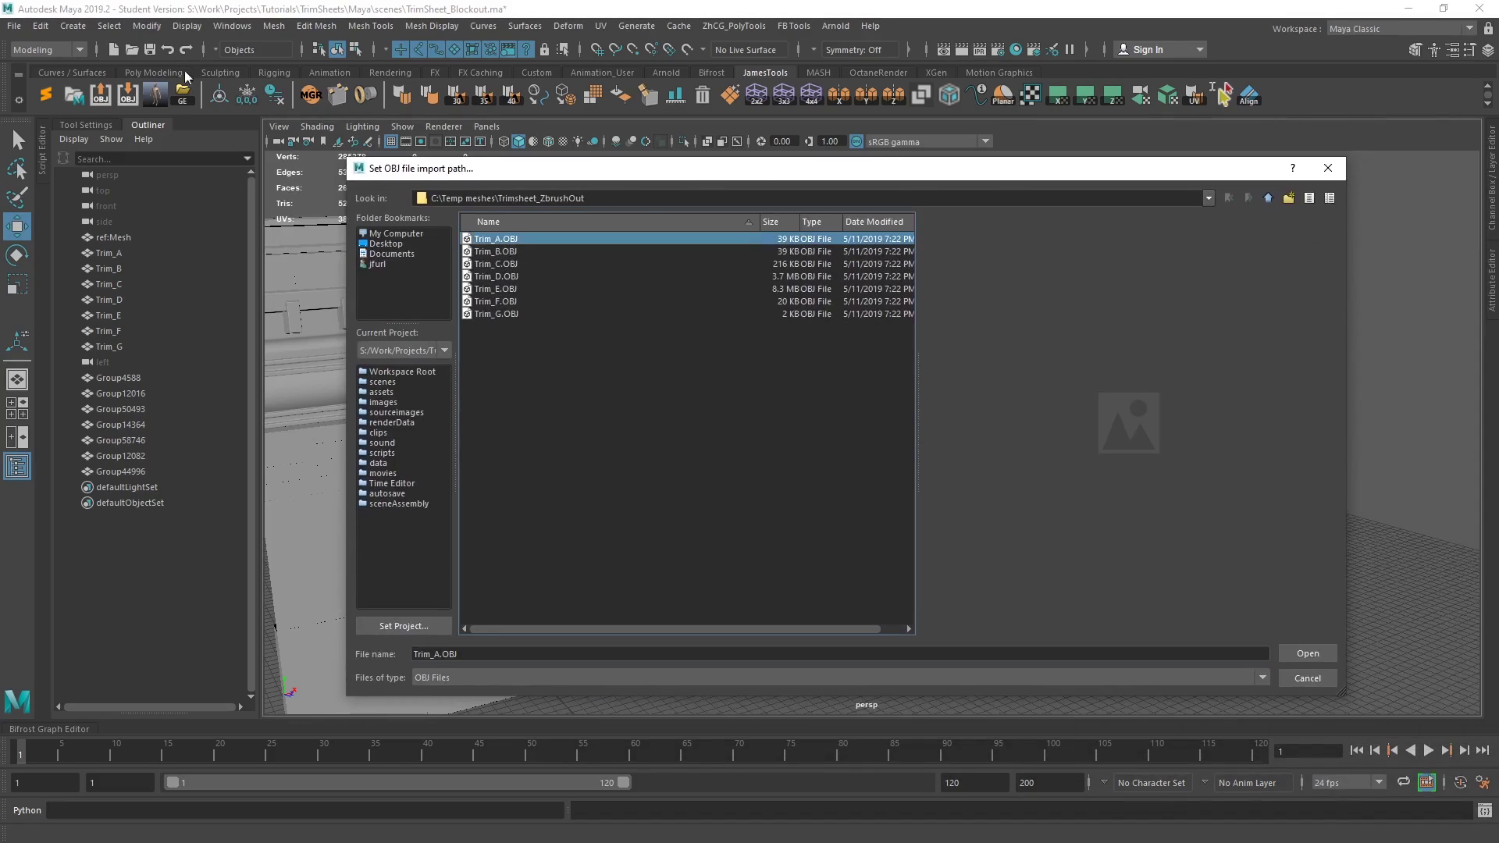
left_click(1327, 168)
Step: Compare the two trim sets by highlighting the original meshes and the imported sculpted ones, and clear the selection
right_click_drag(1067, 466, 929, 398, "alt")
middle_click_drag(929, 399, 946, 459, "alt")
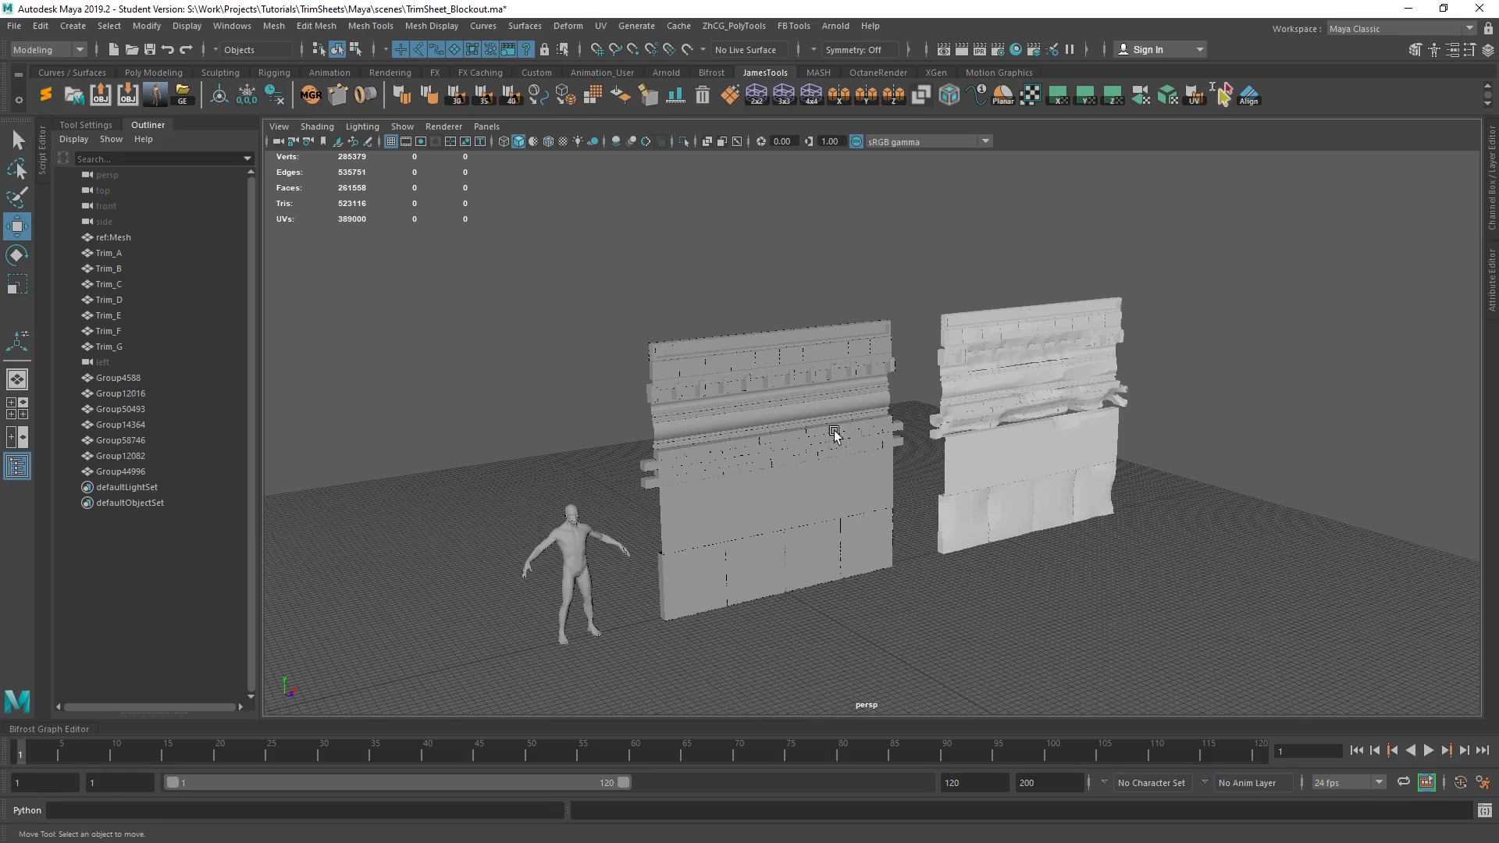
left_click_drag(706, 334, 840, 623)
scroll(788, 437, "up", 3)
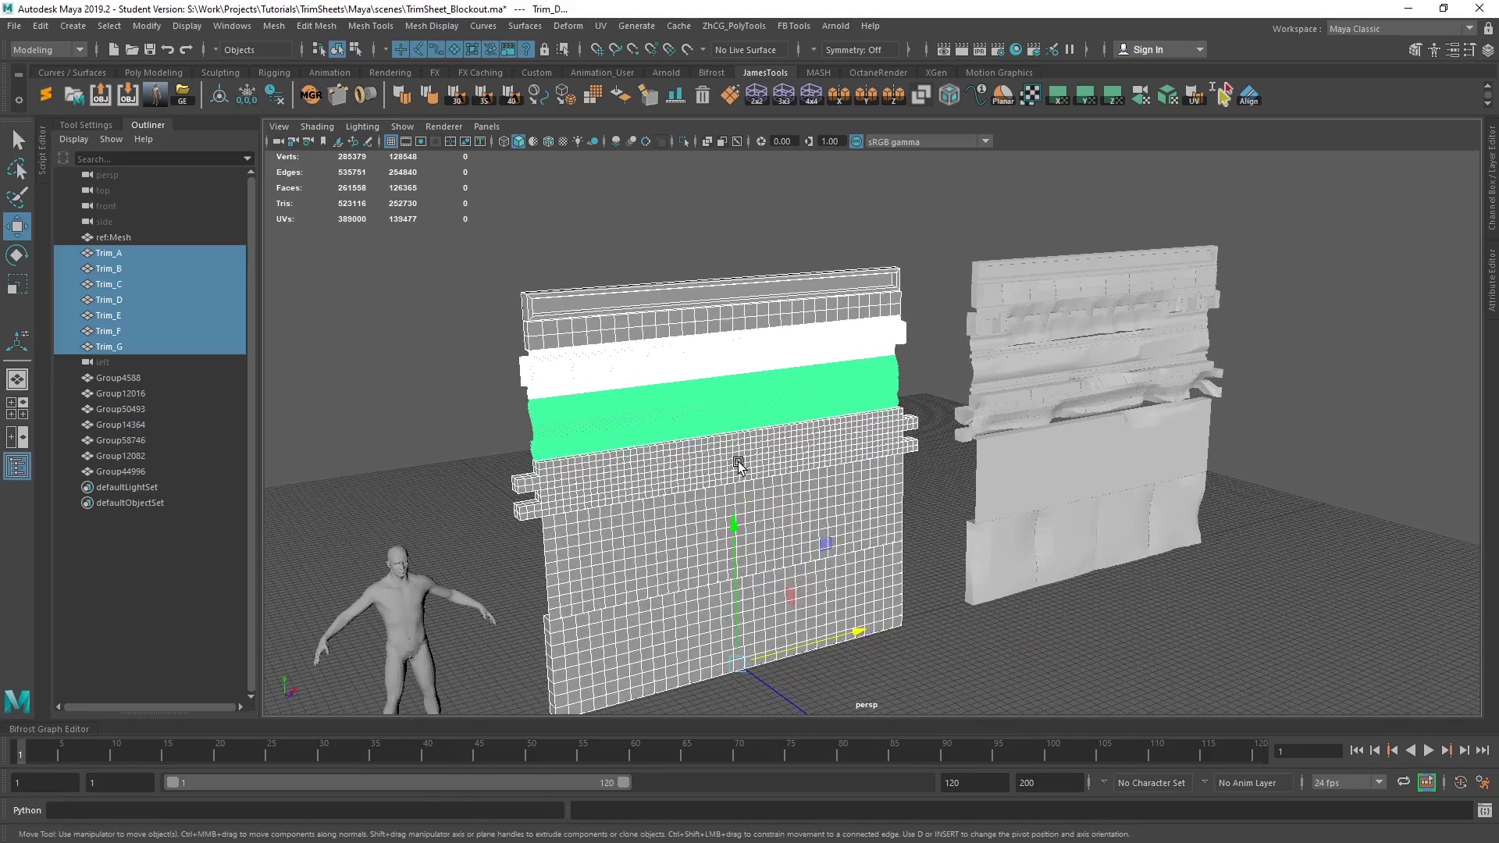
left_click_drag(956, 247, 1072, 623)
left_click(1302, 623)
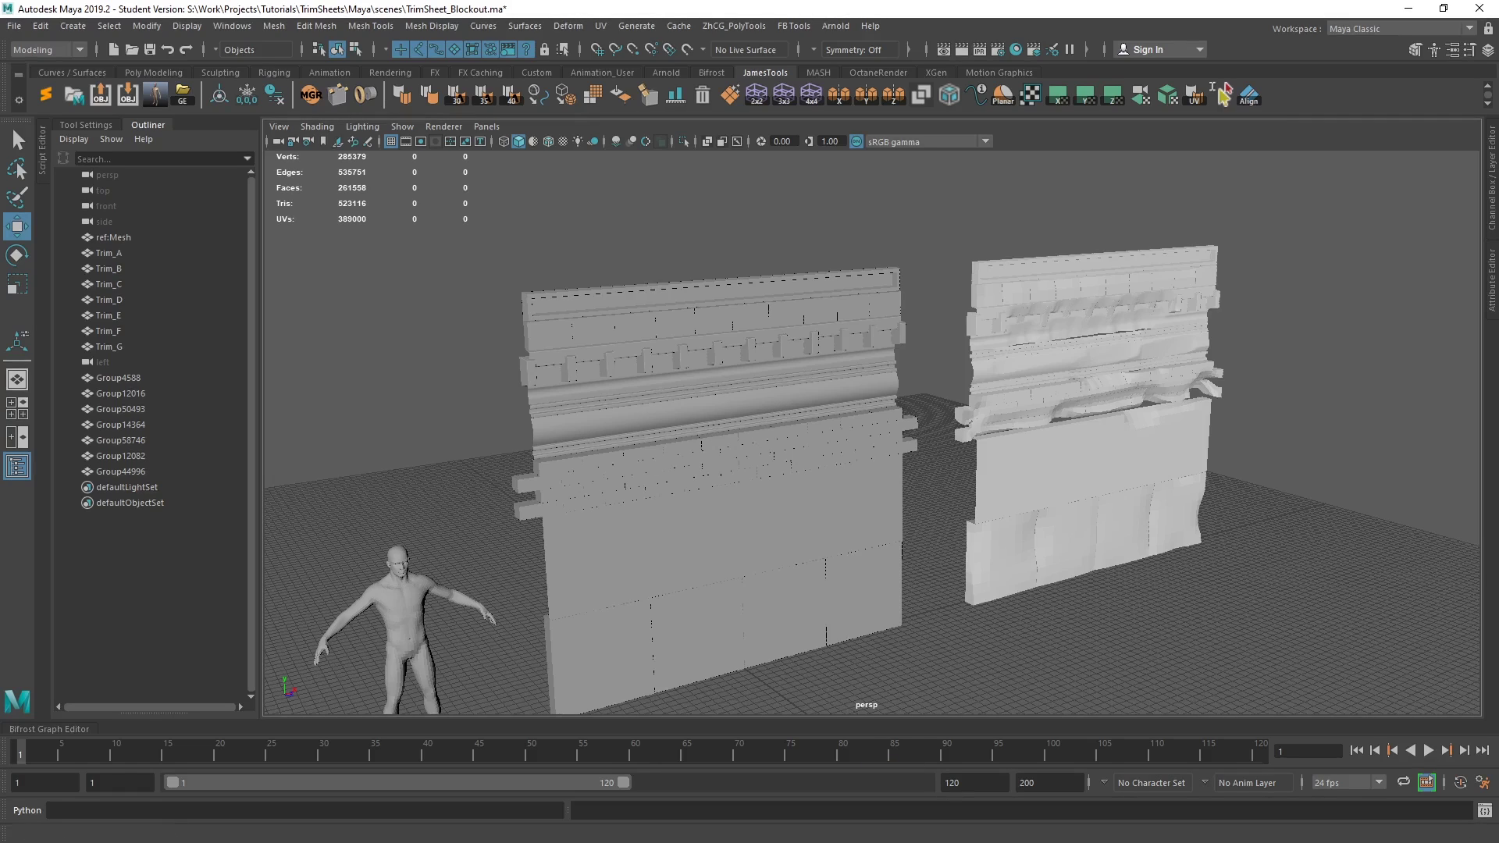
Step: Read the usage and contact sections of README.txt inside SimpleObjExporter_v1.02.zip in Downloads, and close all the opened windows
key("super+e")
left_click_drag(1036, 101, 627, 93)
left_click(422, 389)
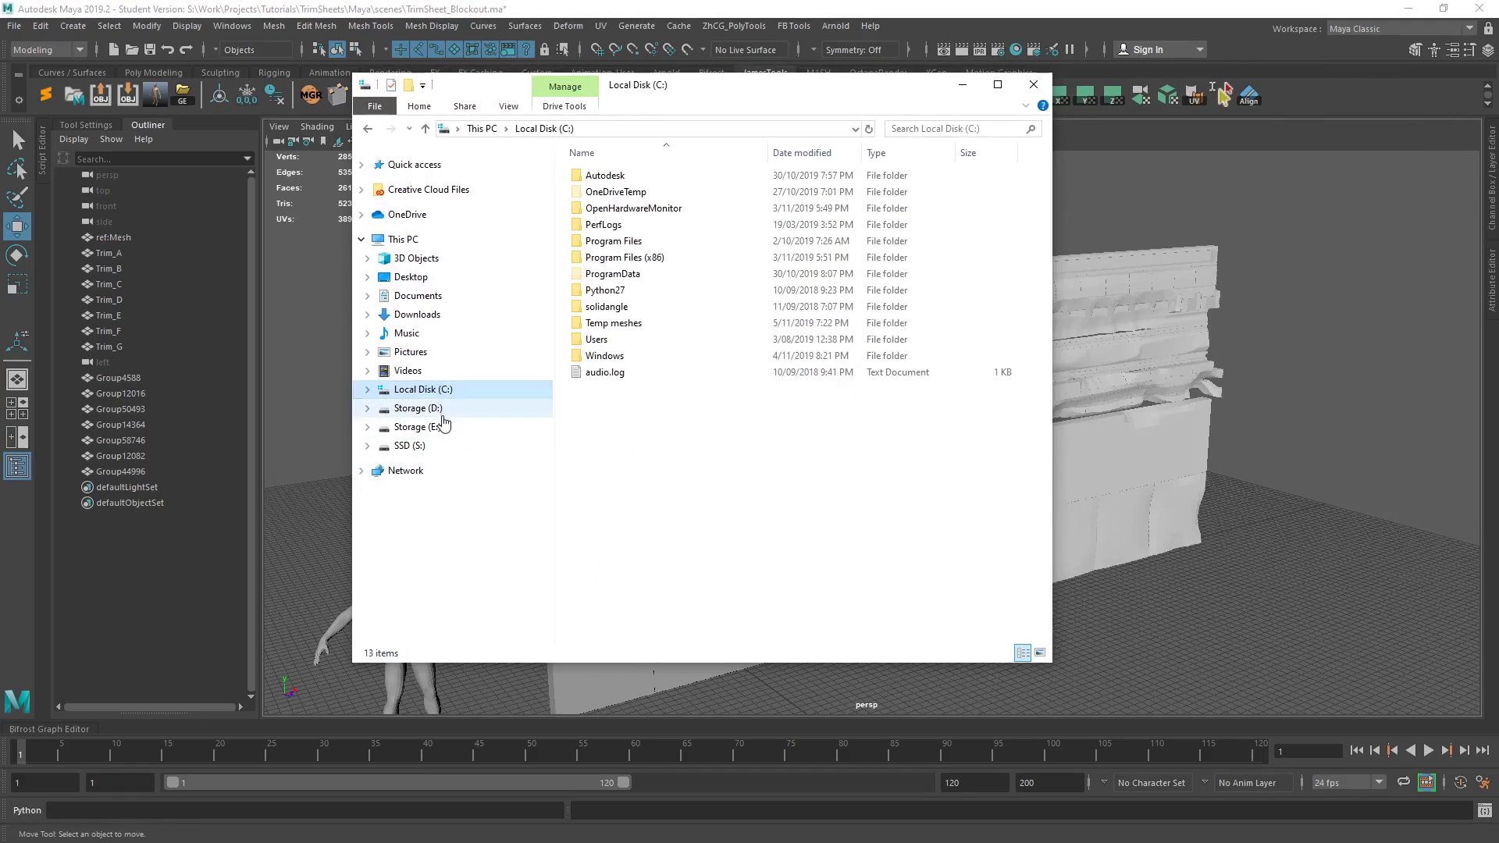
left_click(426, 314)
double_click(624, 198)
double_click(289, 196)
scroll(671, 507, "down", 12)
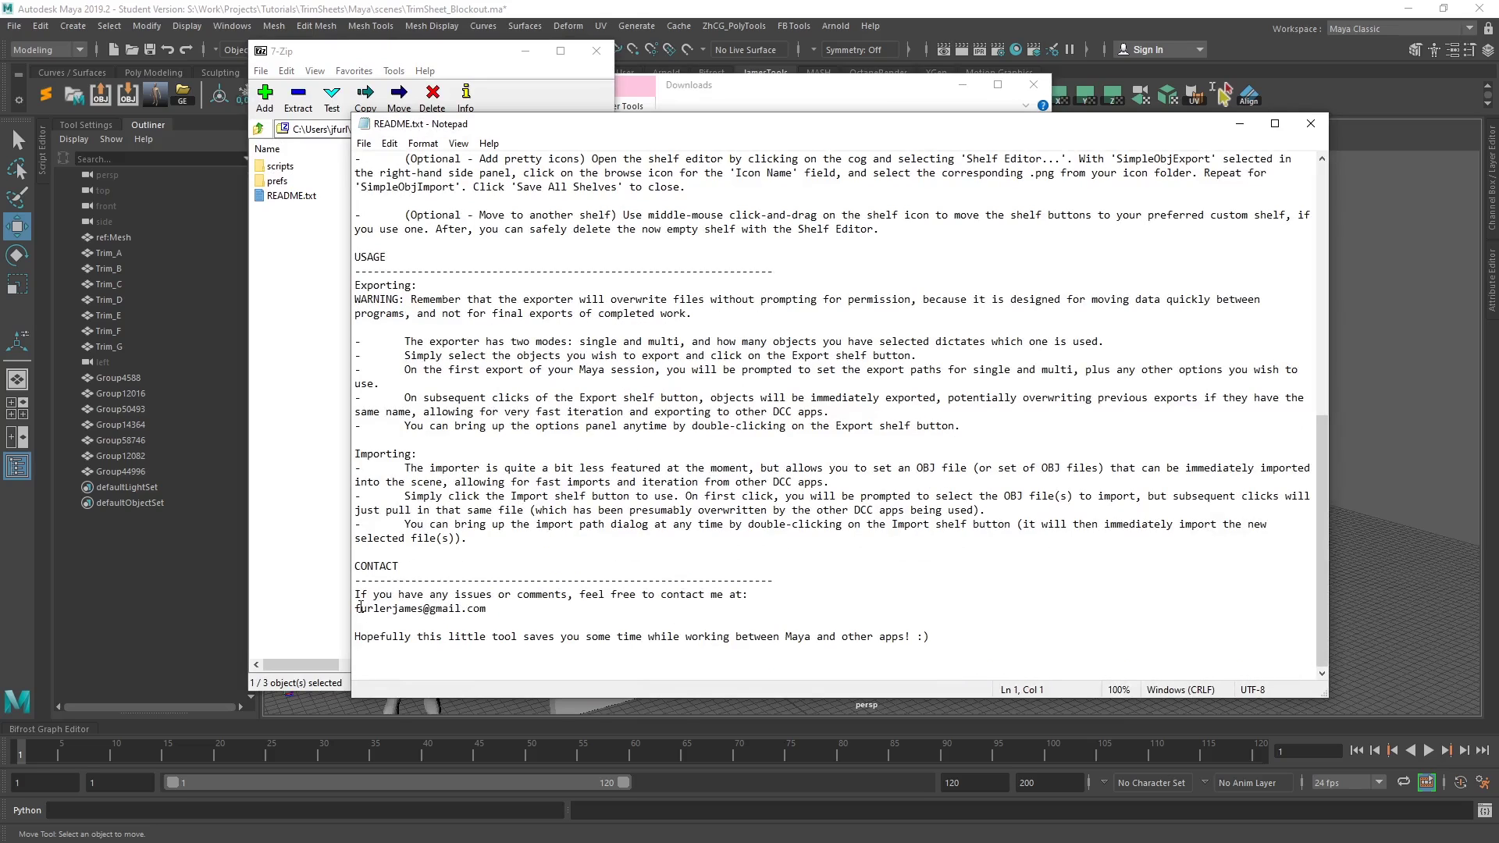
left_click(481, 610)
left_click(1311, 124)
left_click(597, 51)
left_click_drag(697, 92, 626, 81)
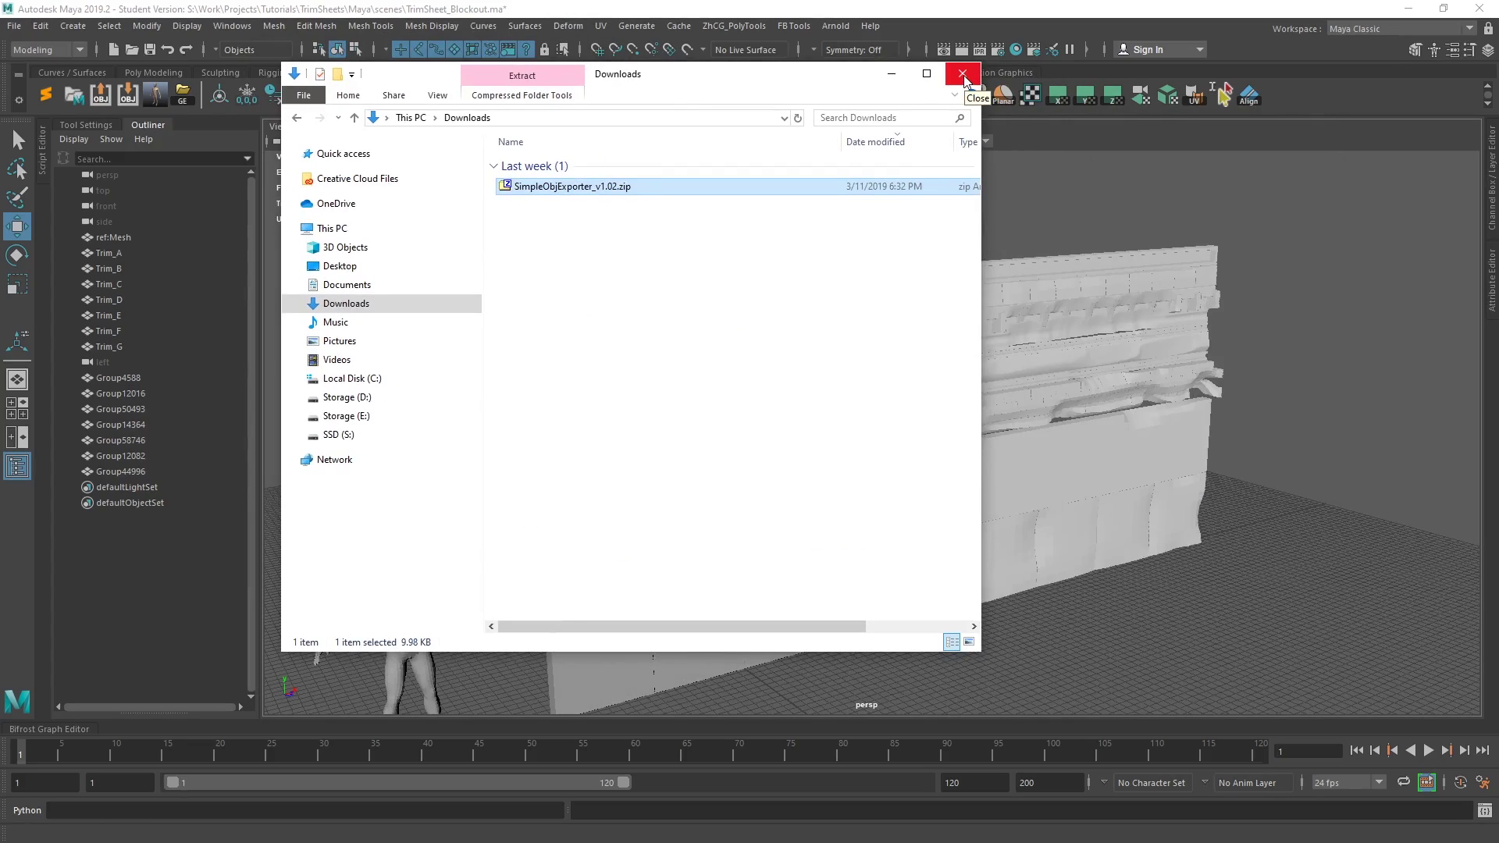
left_click(962, 75)
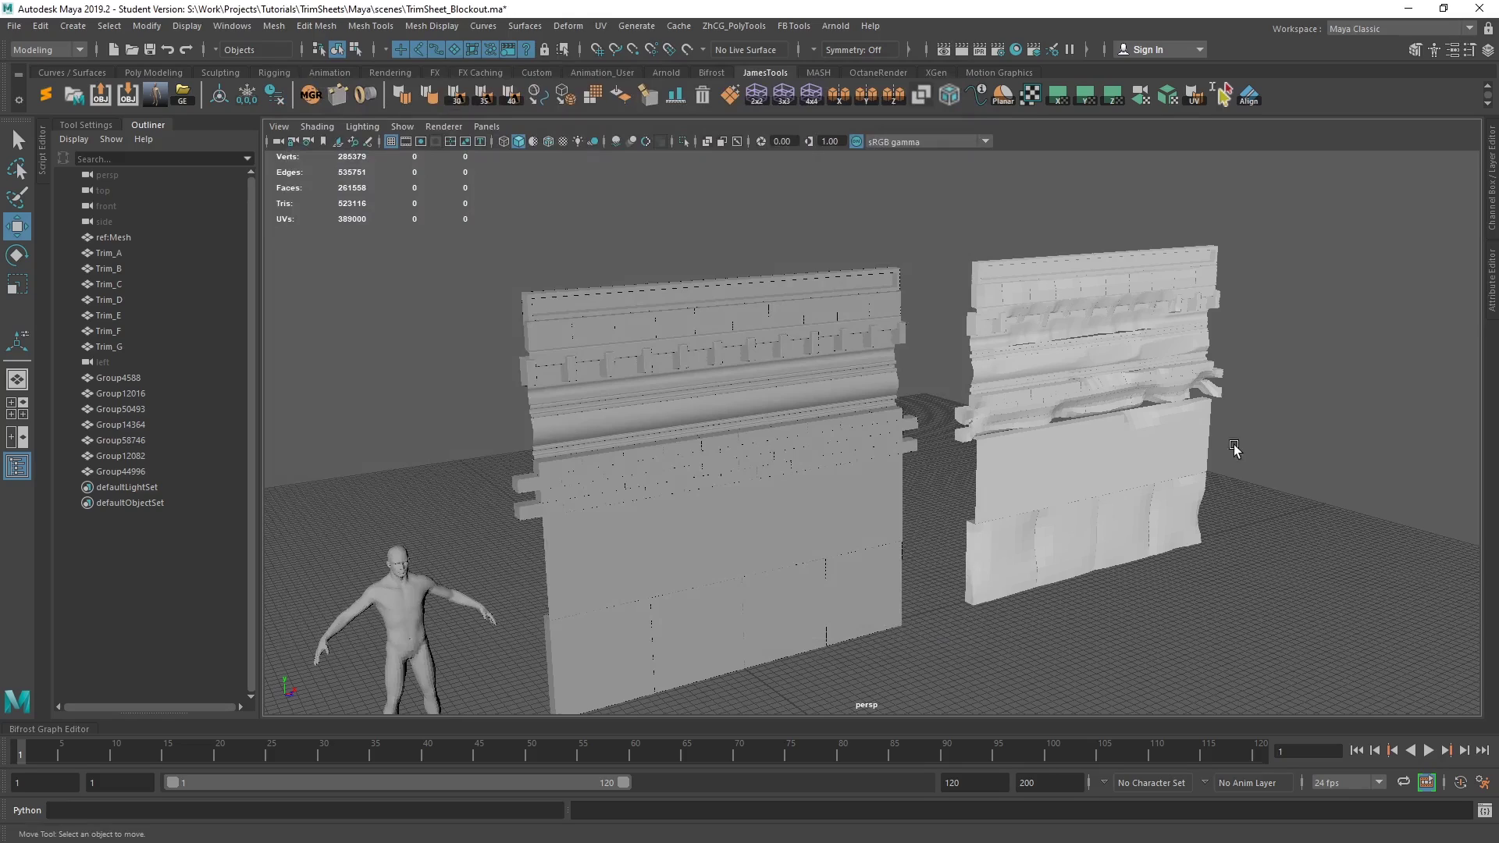